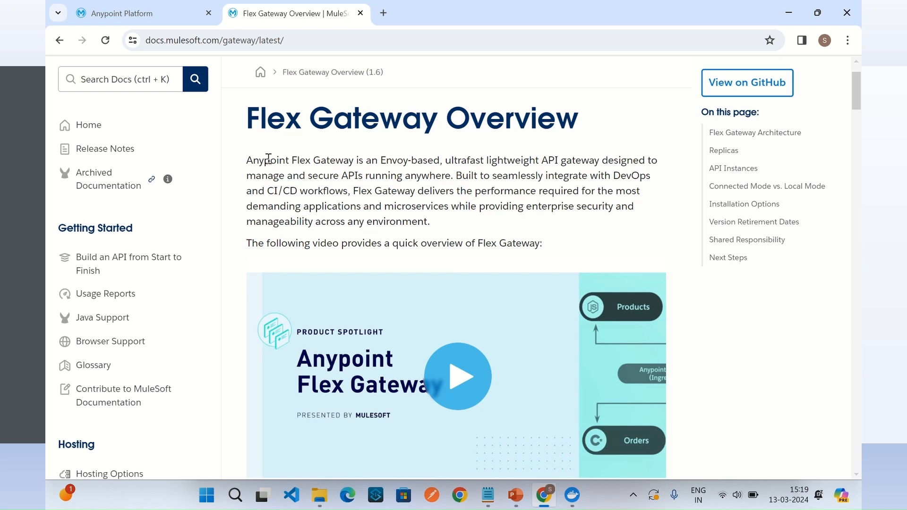
Step: Read the Flex Gateway introduction, its two components and the architecture diagram in the MuleSoft documentation
{"action": "left_click_drag", "start_coordinate": [269, 159], "coordinate": [351, 159]}
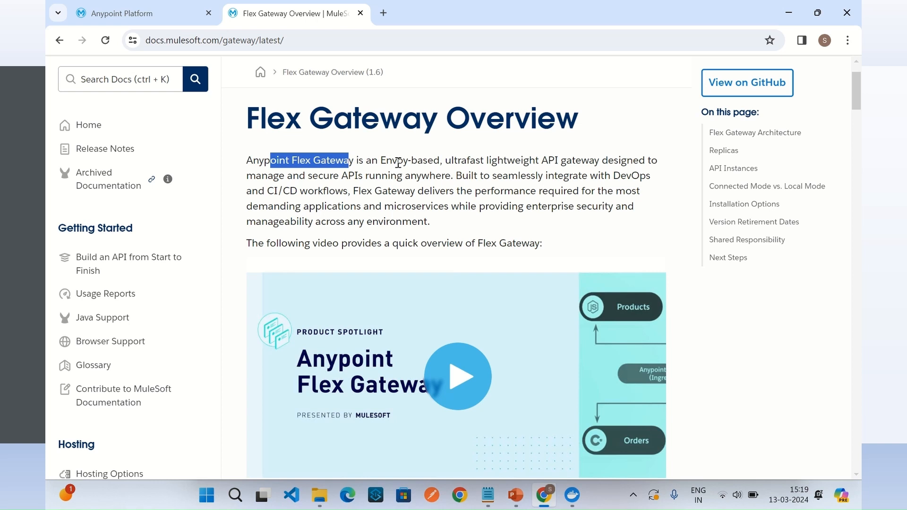
{"action": "scroll", "coordinate": [397, 162], "scroll_direction": "down", "scroll_amount": 8}
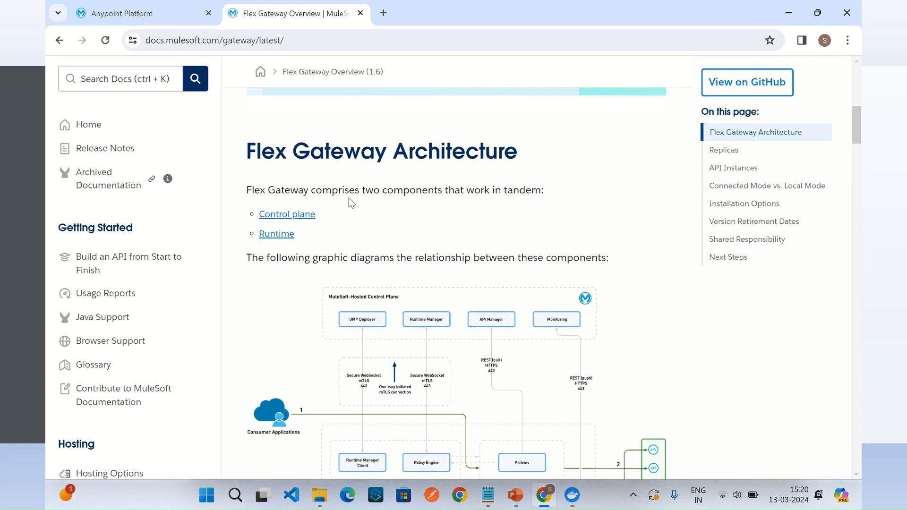
{"action": "left_click_drag", "start_coordinate": [329, 220], "coordinate": [259, 215]}
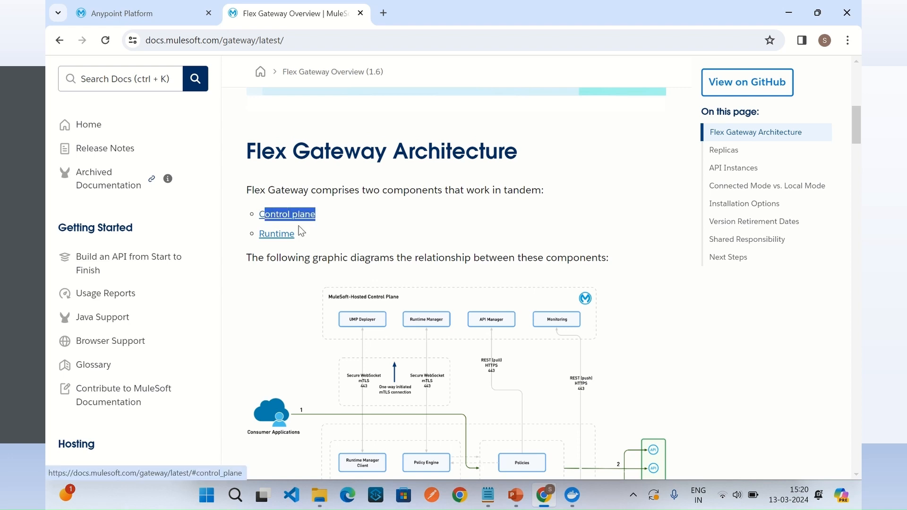
{"action": "left_click_drag", "start_coordinate": [312, 238], "coordinate": [256, 237]}
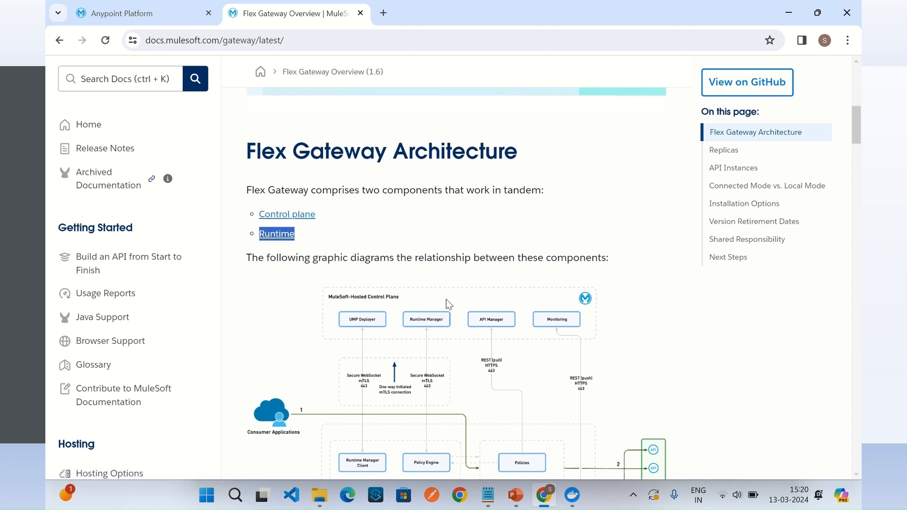
{"action": "scroll", "coordinate": [447, 298], "scroll_direction": "down", "scroll_amount": 3}
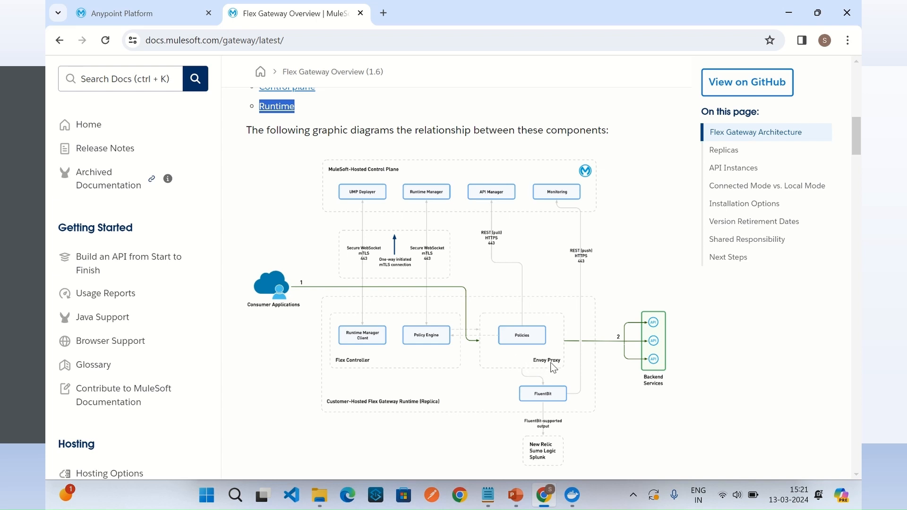
{"action": "scroll", "coordinate": [553, 368], "scroll_direction": "up", "scroll_amount": 1}
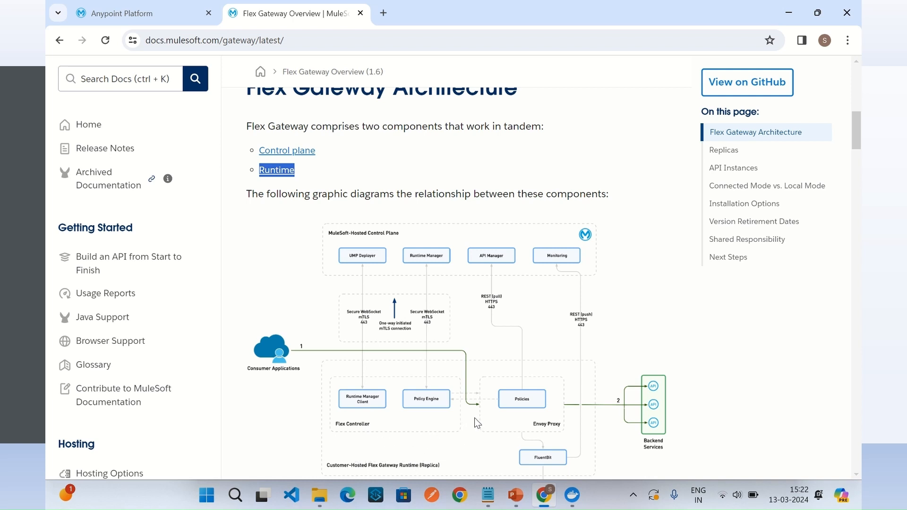
{"action": "scroll", "coordinate": [474, 418], "scroll_direction": "down", "scroll_amount": 2}
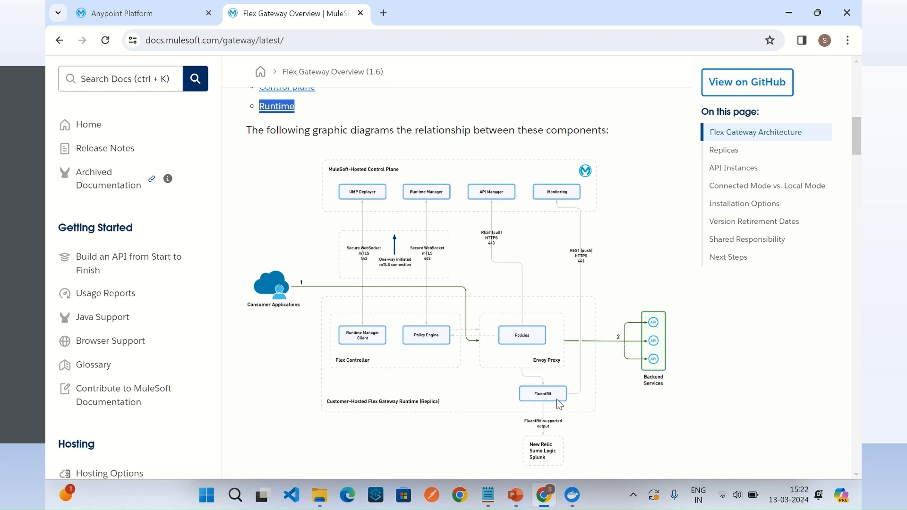
Step: Read the documentation's comparison of the Connected Mode and Local Mode deployment options
{"action": "scroll", "coordinate": [290, 293], "scroll_direction": "down", "scroll_amount": 20}
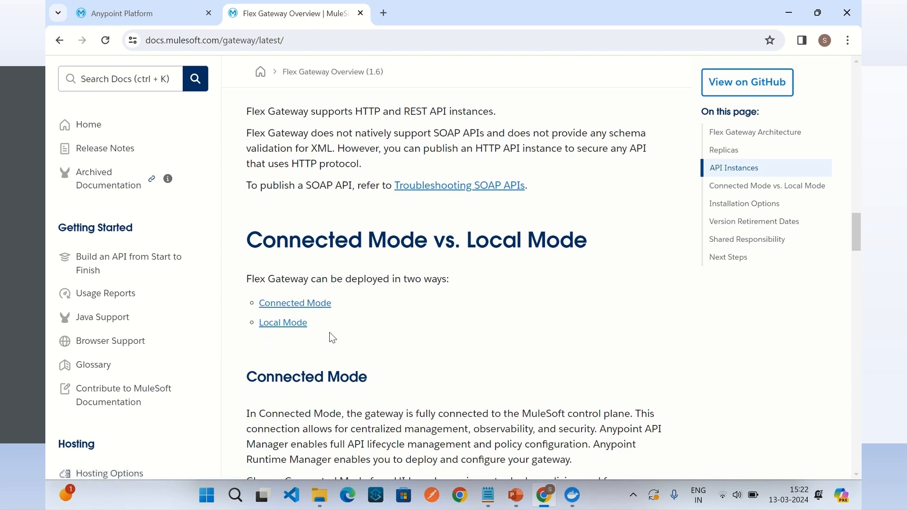
{"action": "scroll", "coordinate": [359, 354], "scroll_direction": "down", "scroll_amount": 1}
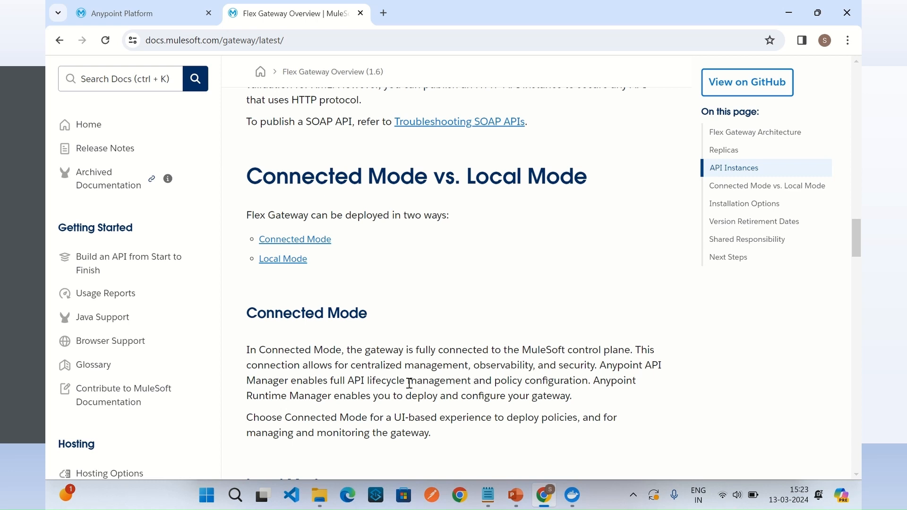
{"action": "left_click_drag", "start_coordinate": [445, 381], "coordinate": [503, 383]}
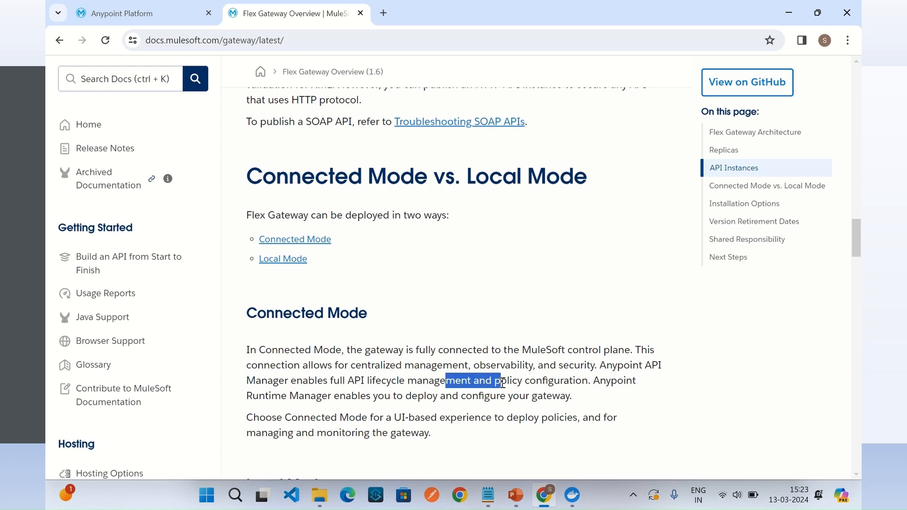
{"action": "scroll", "coordinate": [492, 363], "scroll_direction": "down", "scroll_amount": 4}
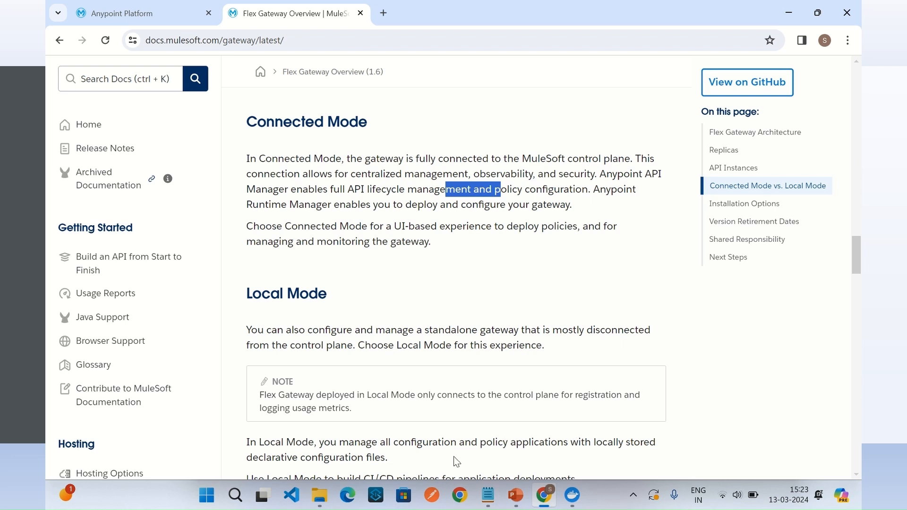
{"action": "left_click_drag", "start_coordinate": [305, 457], "coordinate": [381, 458]}
Step: Open the Getting Started with Flex Gateway guide and review its Before You Begin requirements, including supported Linux versions and Docker
{"action": "scroll", "coordinate": [280, 299], "scroll_direction": "down", "scroll_amount": 20}
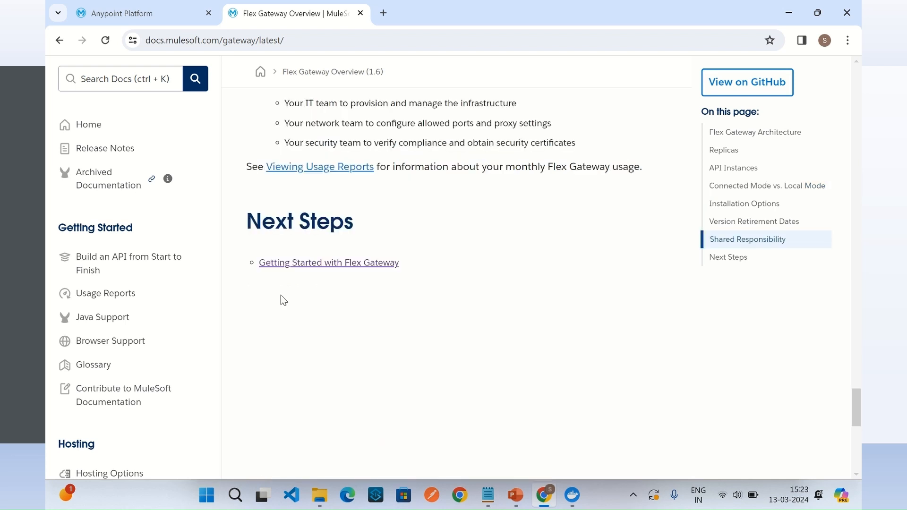
{"action": "left_click", "coordinate": [373, 265]}
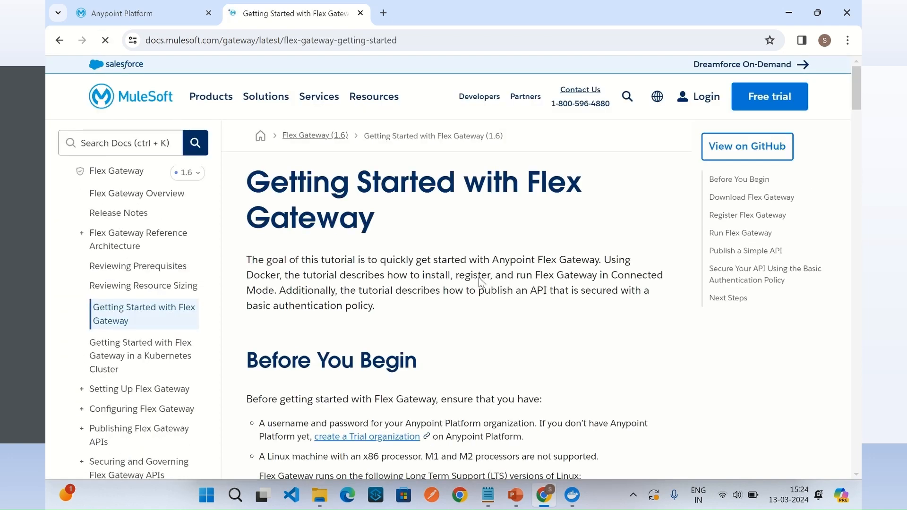
{"action": "scroll", "coordinate": [285, 221], "scroll_direction": "down", "scroll_amount": 5}
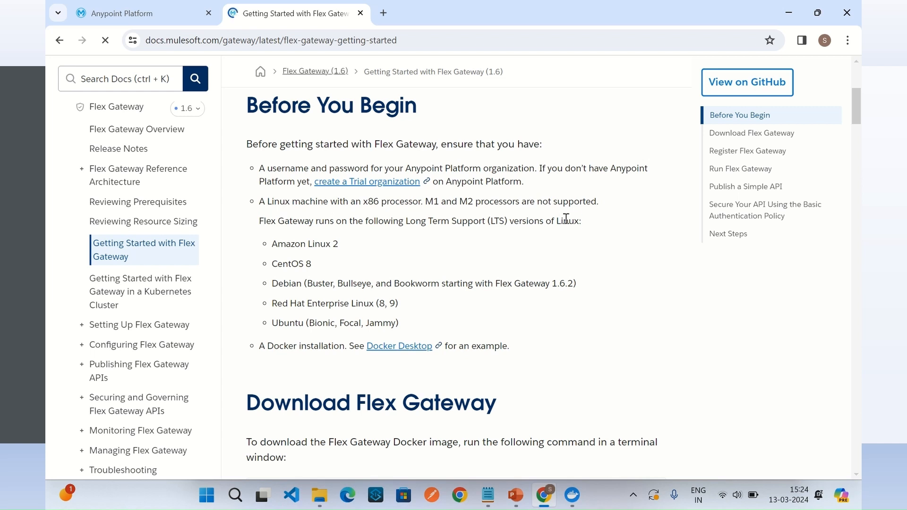
{"action": "left_click_drag", "start_coordinate": [560, 220], "coordinate": [615, 225]}
{"action": "left_click_drag", "start_coordinate": [273, 243], "coordinate": [425, 326]}
{"action": "left_click_drag", "start_coordinate": [259, 346], "coordinate": [332, 348]}
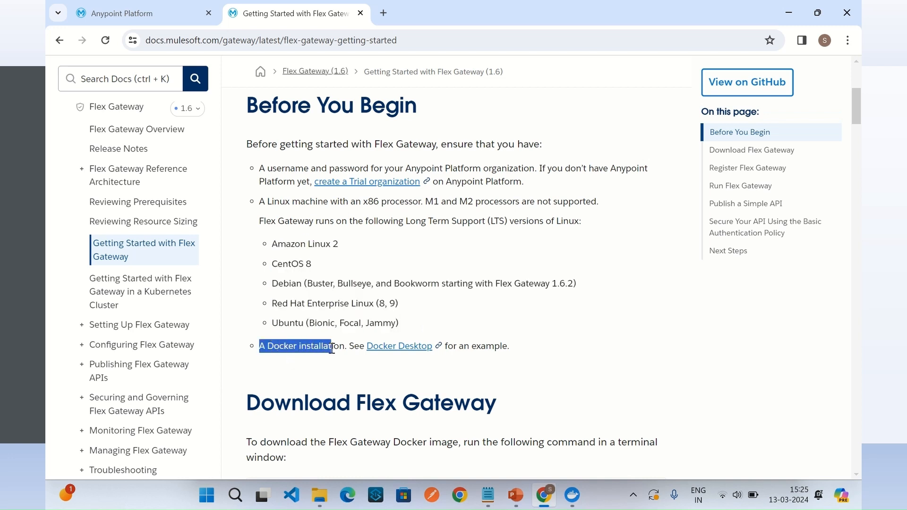
{"action": "left_click", "coordinate": [317, 348]}
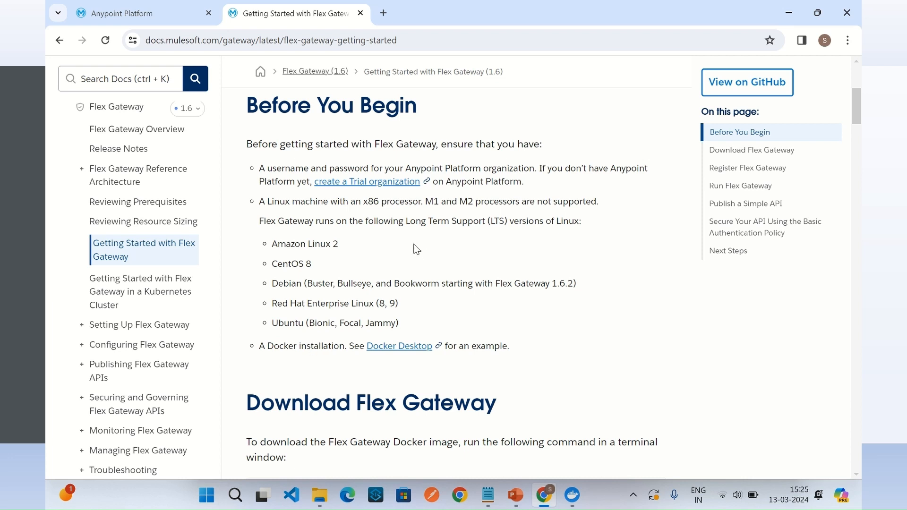
{"action": "scroll", "coordinate": [467, 255], "scroll_direction": "down", "scroll_amount": 1}
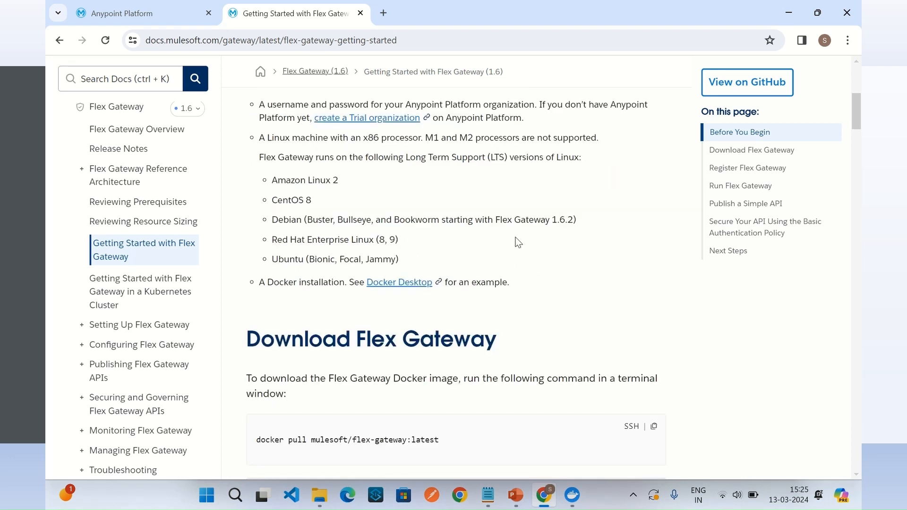
Step: Switch to Anypoint Platform and open the Flex Gateways list in Runtime Manager
{"action": "left_click", "coordinate": [146, 14]}
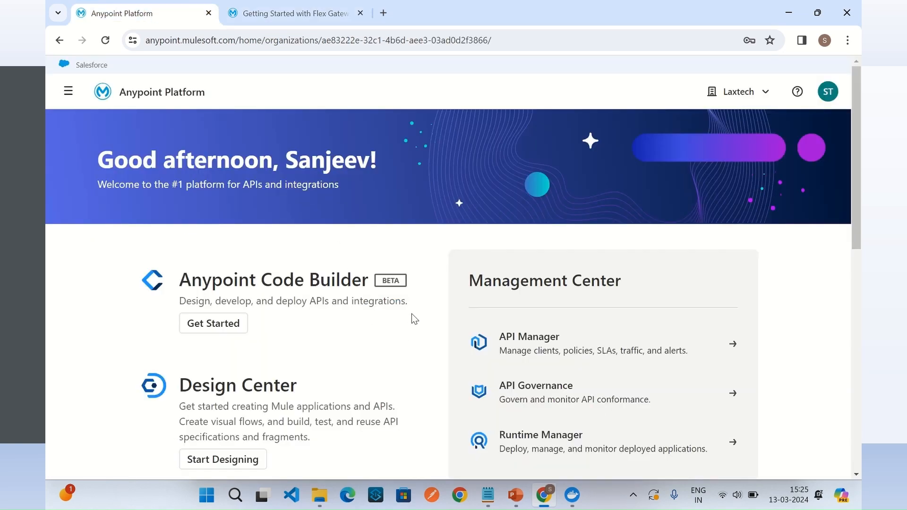
{"action": "scroll", "coordinate": [414, 319], "scroll_direction": "down", "scroll_amount": 1}
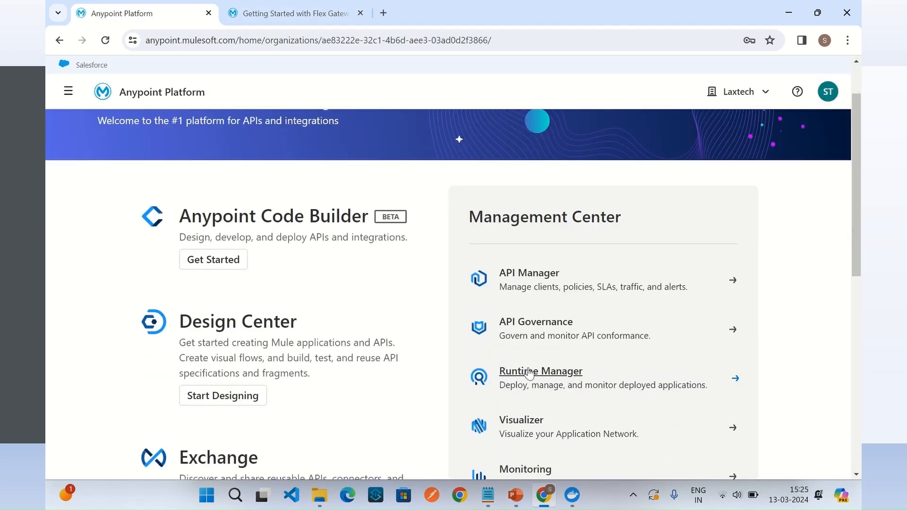
{"action": "left_click", "coordinate": [540, 377]}
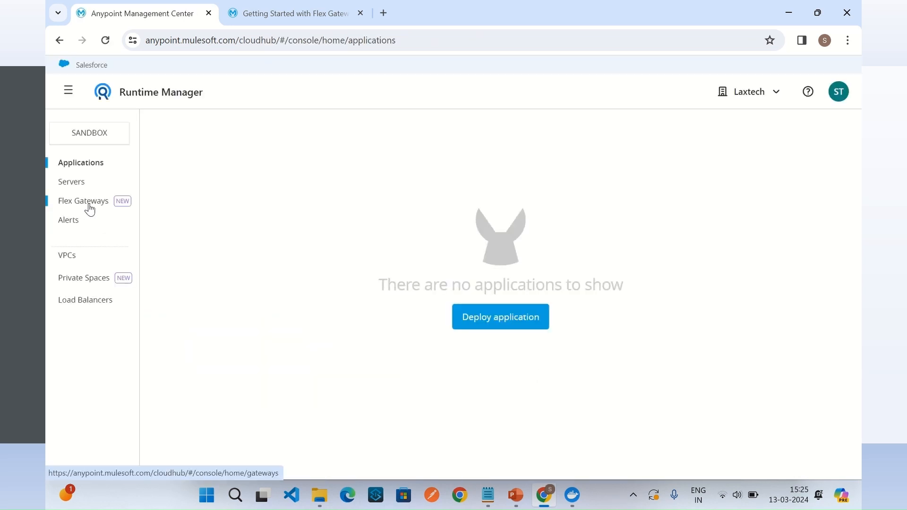
{"action": "left_click", "coordinate": [89, 208]}
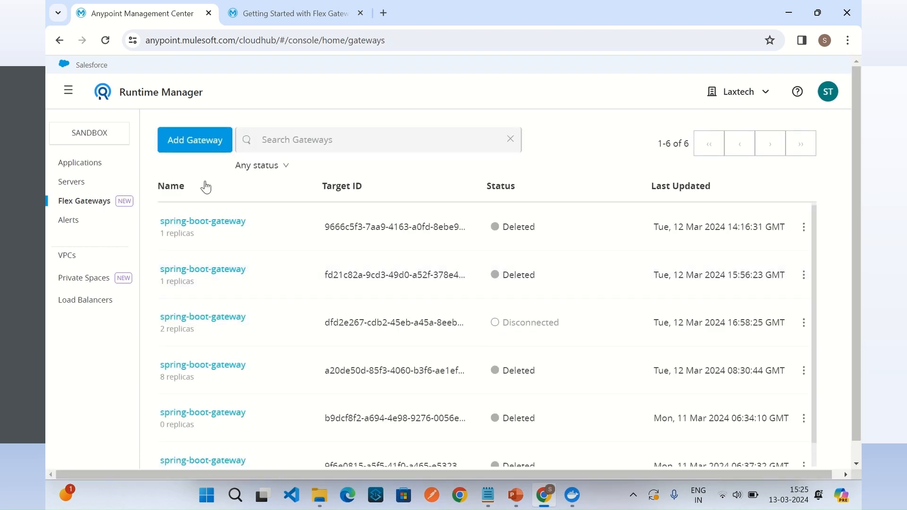
Step: Start adding a new Flex Gateway with Container as the environment and Docker as the container type
{"action": "left_click", "coordinate": [198, 144]}
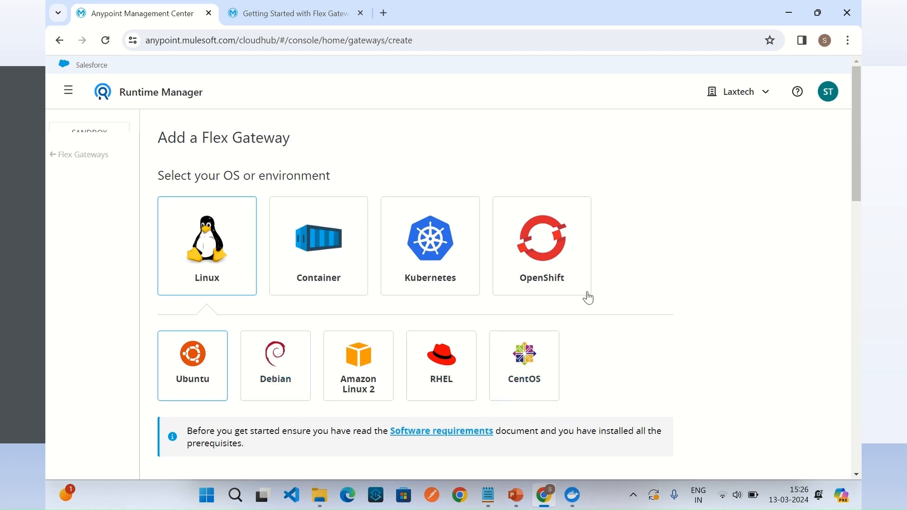
{"action": "left_click", "coordinate": [324, 255]}
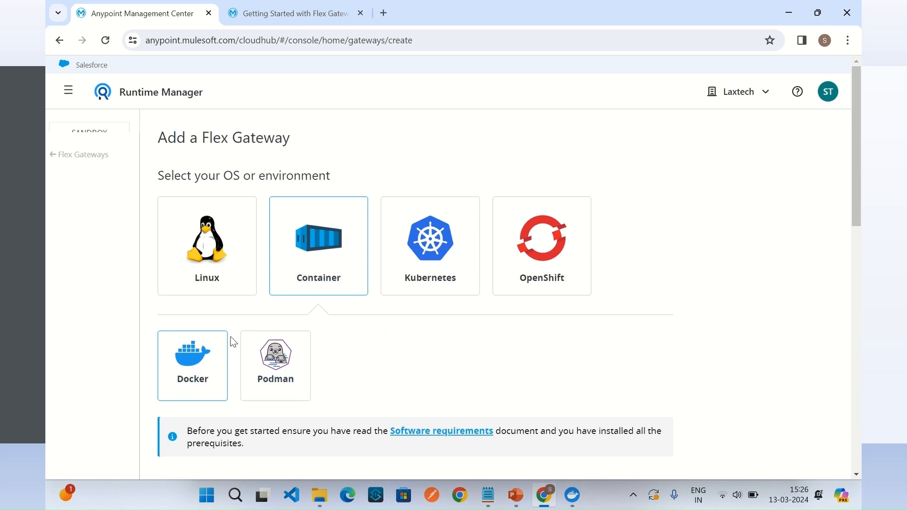
{"action": "left_click", "coordinate": [190, 372]}
Step: Review the Docker commands for pulling, registering and starting the gateway, and check the local images in Docker Desktop
{"action": "scroll", "coordinate": [368, 354], "scroll_direction": "down", "scroll_amount": 5}
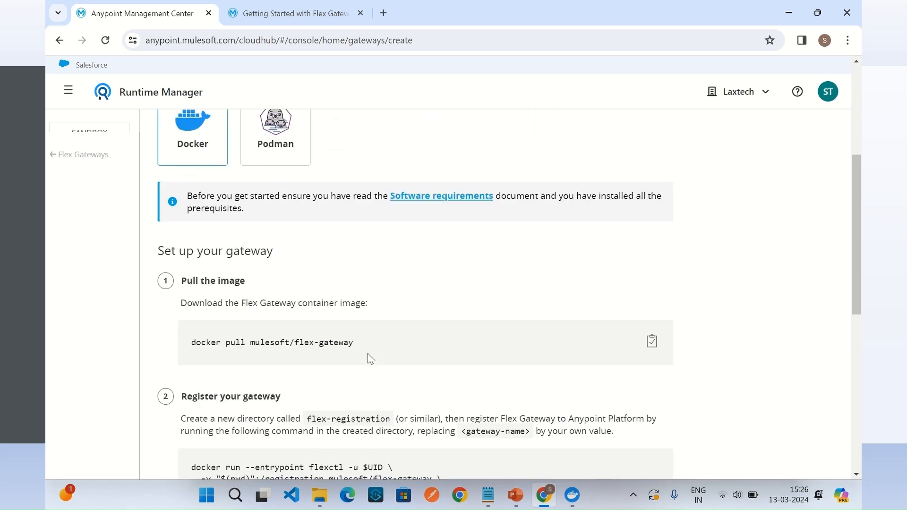
{"action": "scroll", "coordinate": [371, 339], "scroll_direction": "down", "scroll_amount": 1}
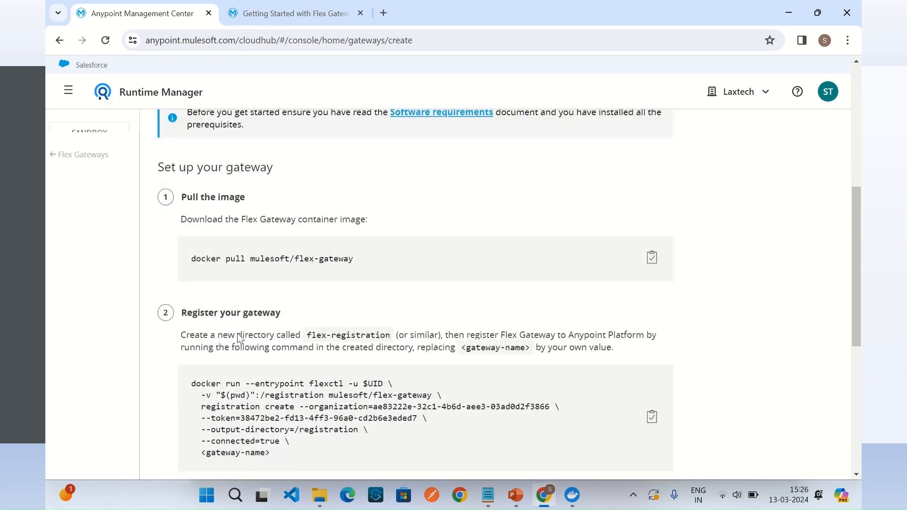
{"action": "scroll", "coordinate": [307, 326], "scroll_direction": "down", "scroll_amount": 2}
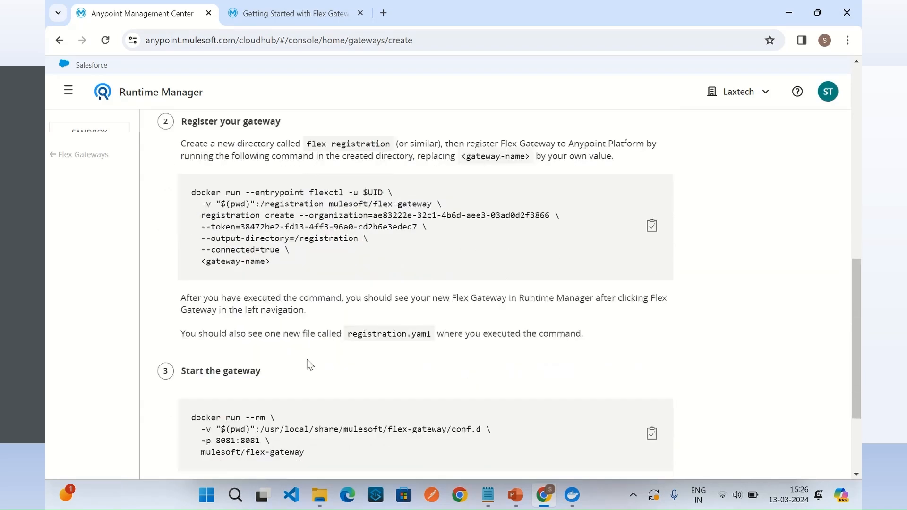
{"action": "scroll", "coordinate": [325, 328], "scroll_direction": "up", "scroll_amount": 2}
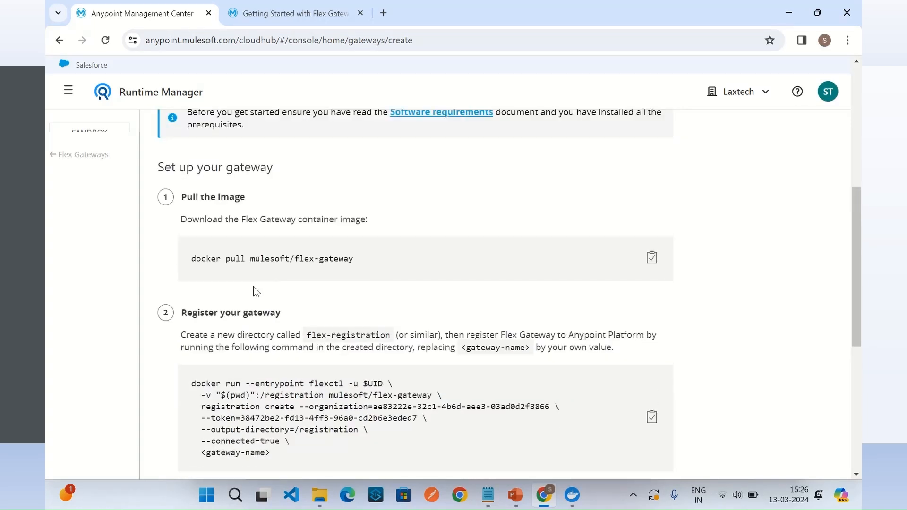
{"action": "left_click_drag", "start_coordinate": [190, 260], "coordinate": [365, 263]}
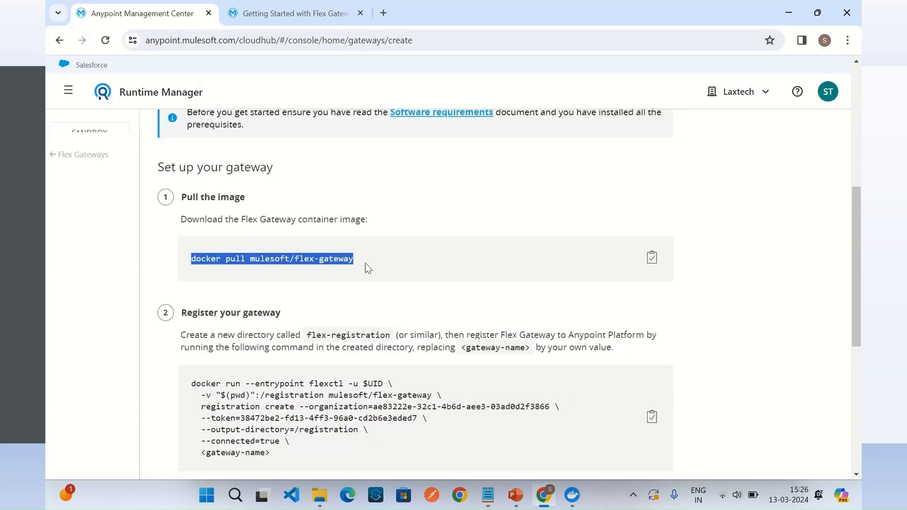
{"action": "left_click", "coordinate": [272, 257]}
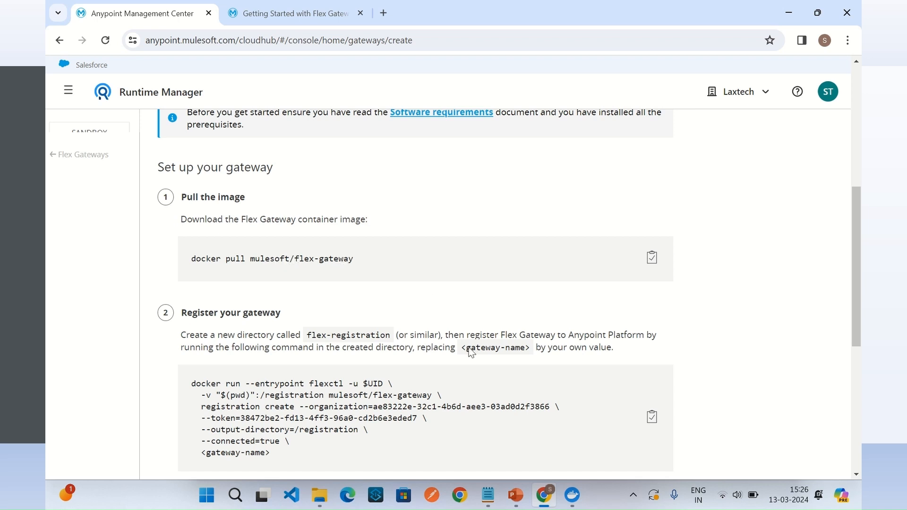
{"action": "left_click", "coordinate": [577, 505]}
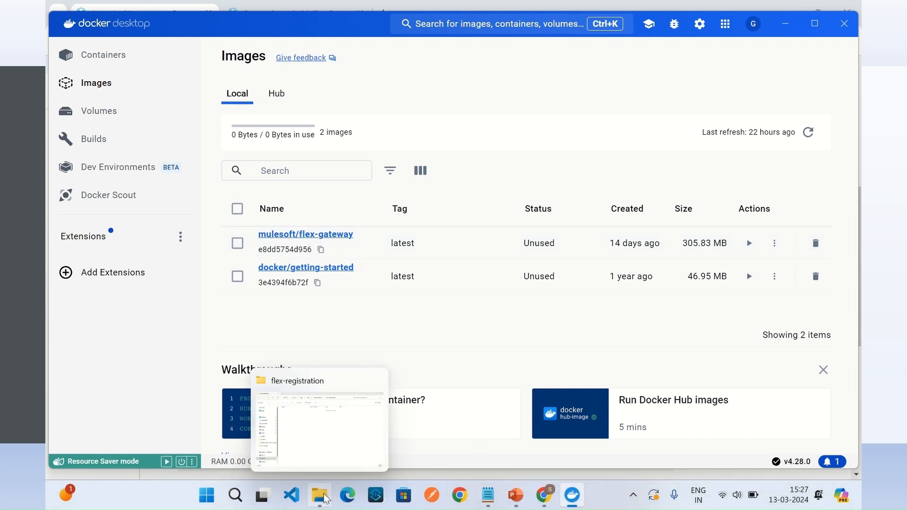
Step: Switch to File Explorer and open a command prompt (cmd) in the C:\app\mule\flex-gateway\flex-registration folder
{"action": "left_click", "coordinate": [326, 500]}
{"action": "left_click", "coordinate": [580, 38]}
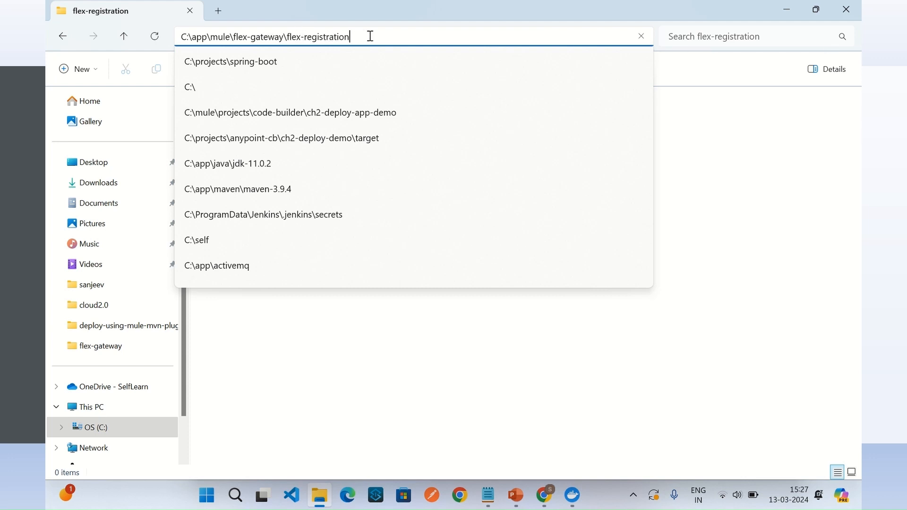
{"action": "key", "text": "ctrl+a"}
{"action": "type", "text": "cm"}
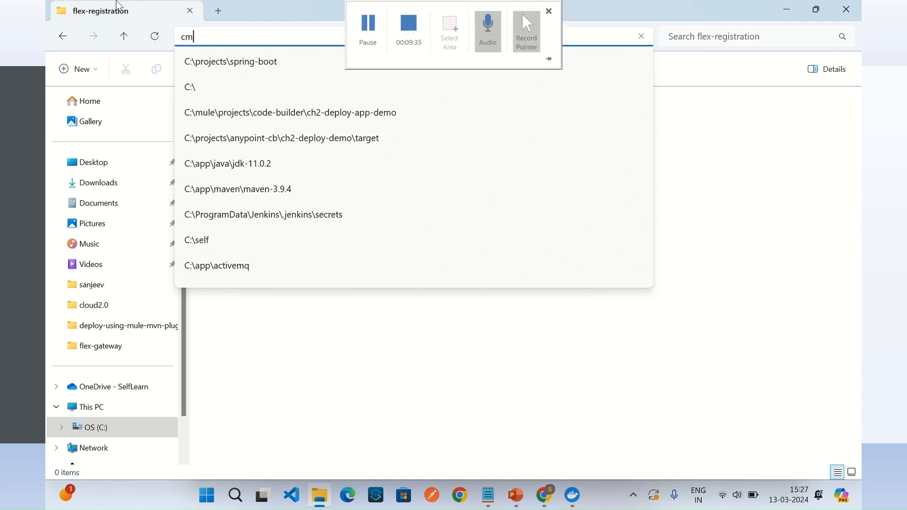
{"action": "type", "text": "d"}
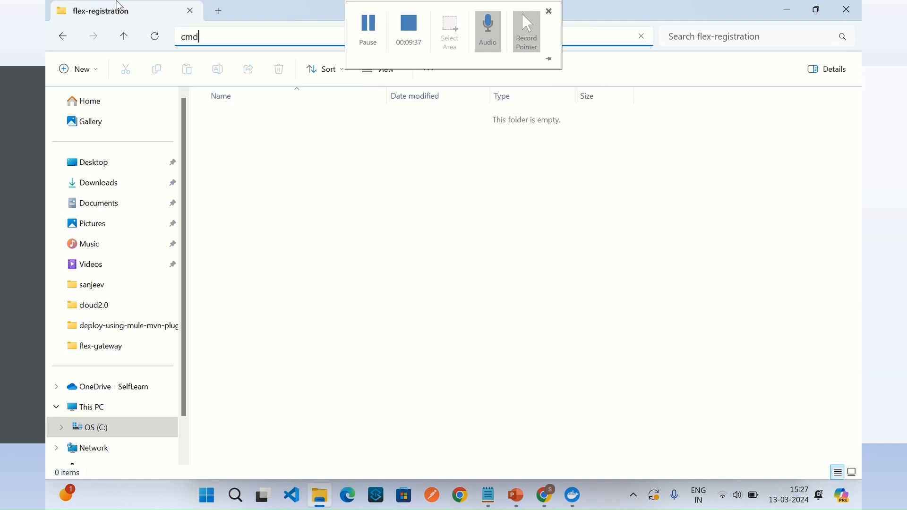
{"action": "key", "text": "Return"}
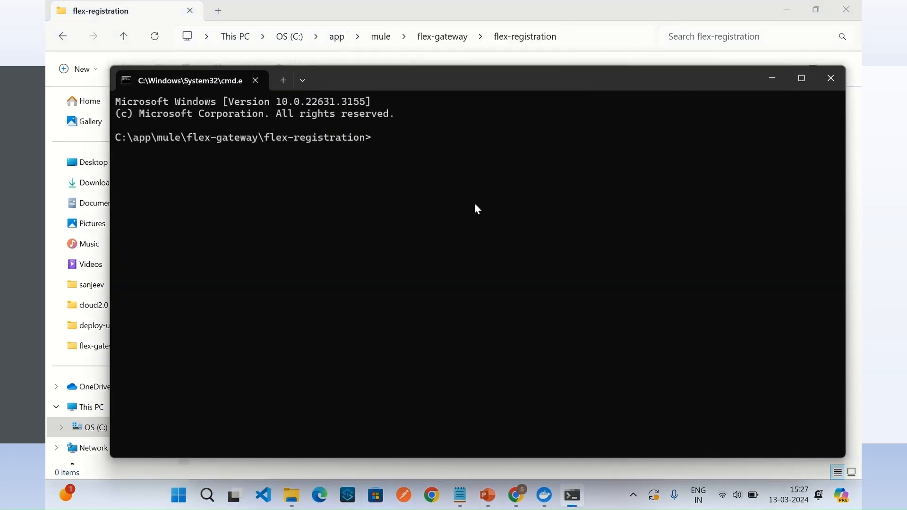
Step: Copy the docker pull mulesoft/flex-gateway command from Runtime Manager and run it in the command prompt
{"action": "left_click", "coordinate": [517, 495]}
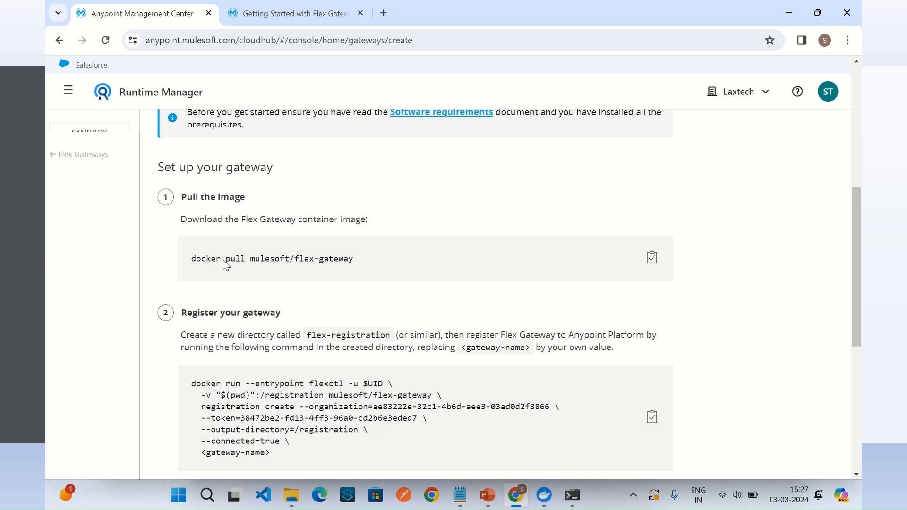
{"action": "left_click", "coordinate": [652, 260]}
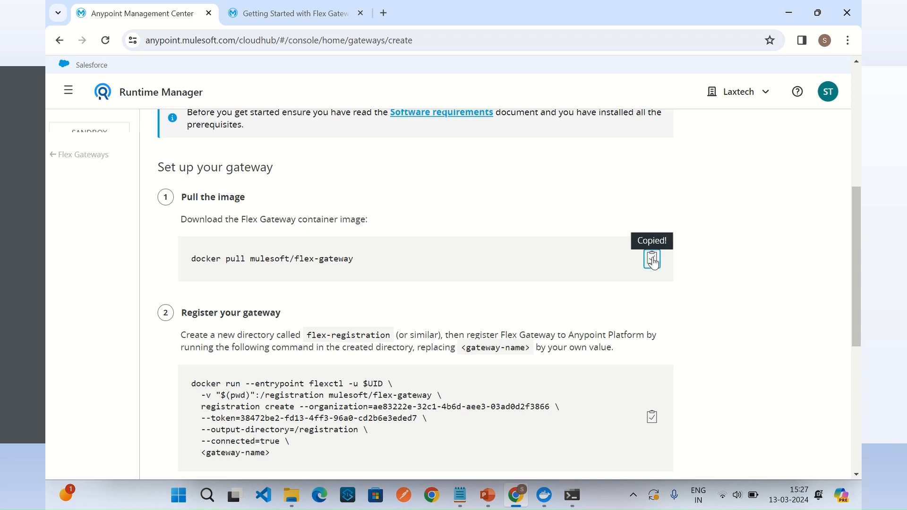
{"action": "left_click", "coordinate": [577, 495]}
{"action": "key", "text": "ctrl+v"}
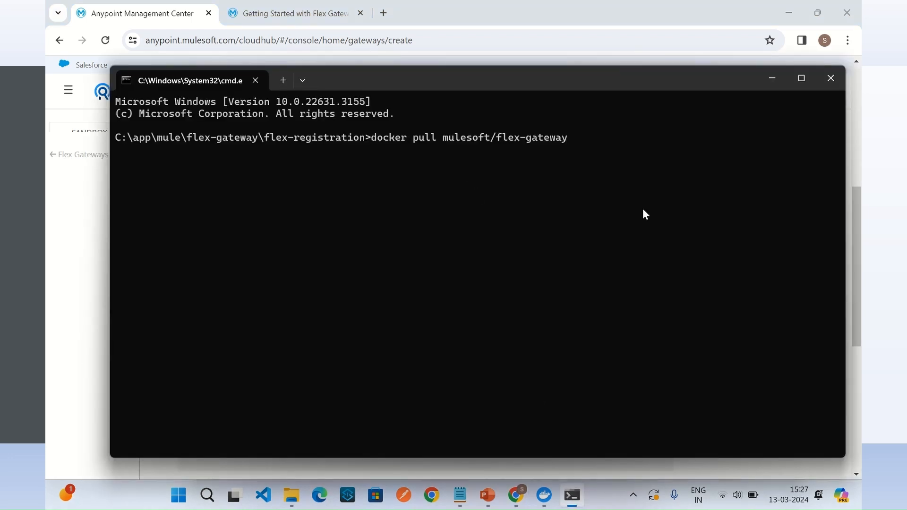
{"action": "key", "text": "Return"}
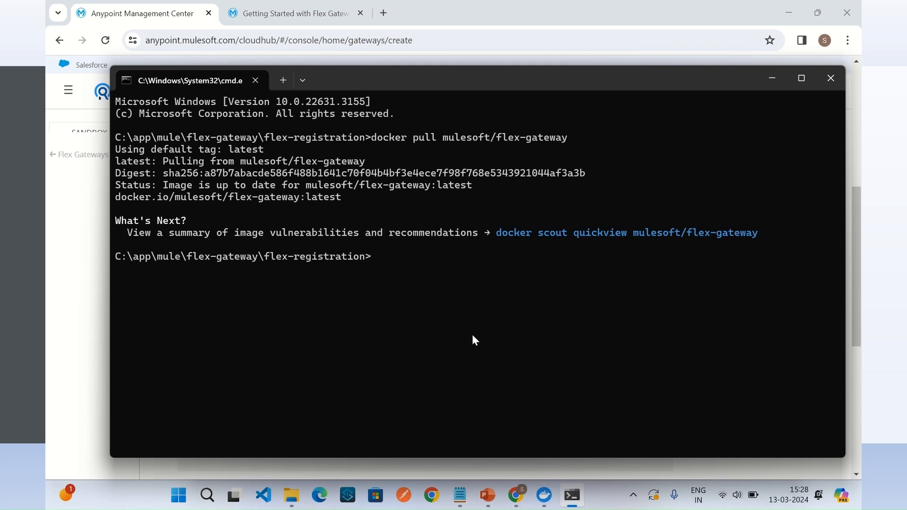
Step: Review Runtime Manager's gateway registration instructions, checking the flex-registration folder, the command prompt's path and the <gateway-name> placeholder
{"action": "left_click", "coordinate": [515, 495]}
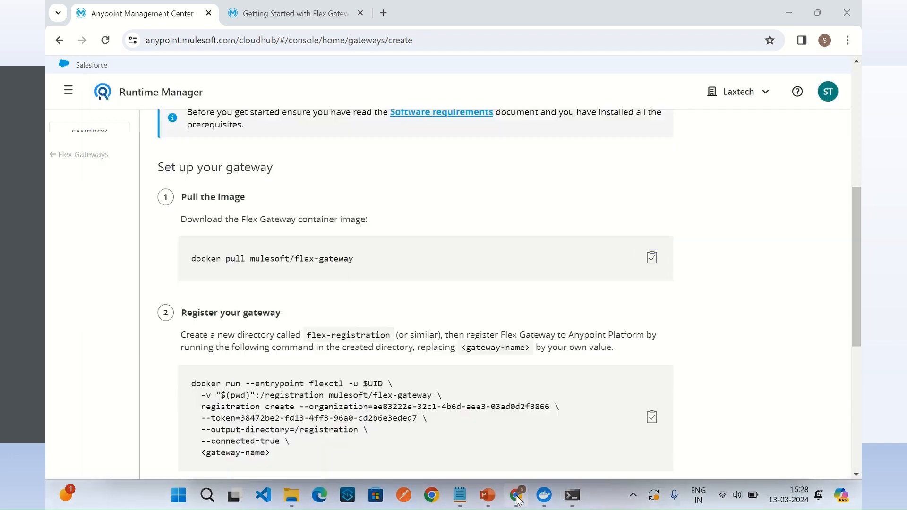
{"action": "scroll", "coordinate": [403, 349], "scroll_direction": "down", "scroll_amount": 1}
{"action": "scroll", "coordinate": [403, 350], "scroll_direction": "down", "scroll_amount": 1}
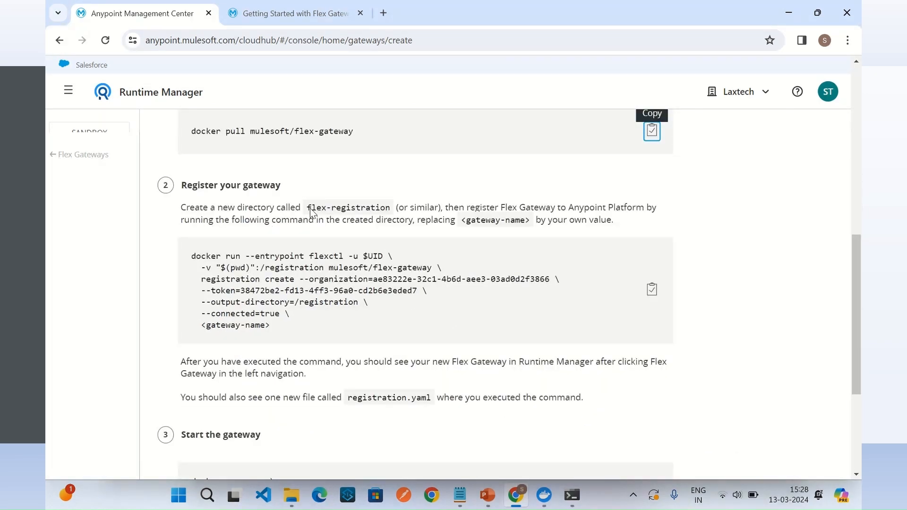
{"action": "left_click_drag", "start_coordinate": [307, 209], "coordinate": [390, 210]}
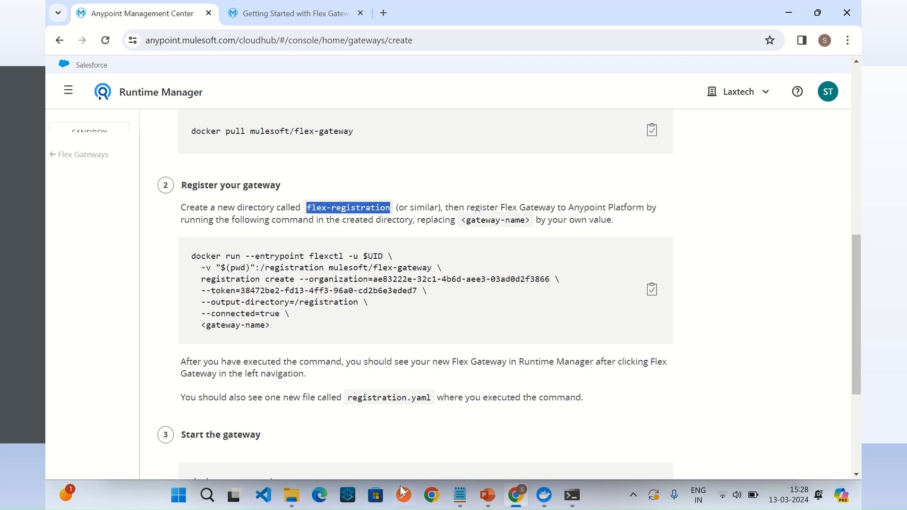
{"action": "left_click", "coordinate": [296, 498]}
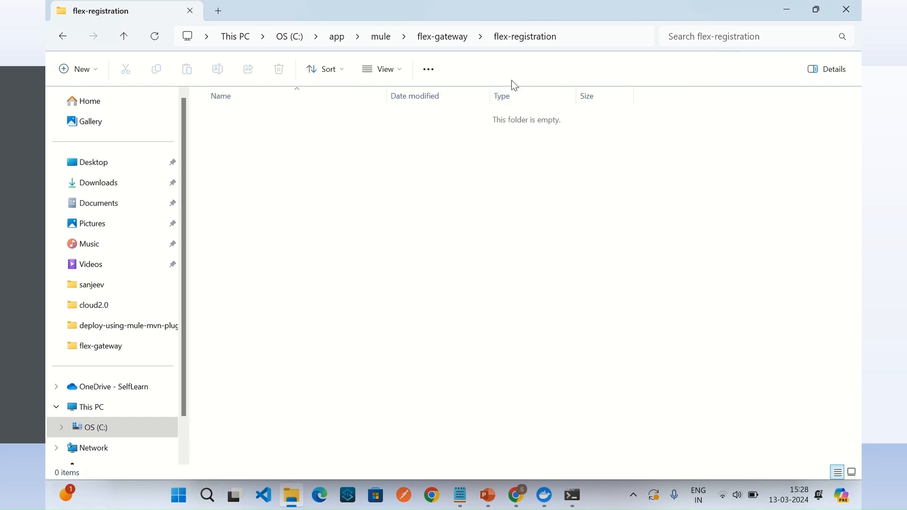
{"action": "left_click", "coordinate": [581, 494]}
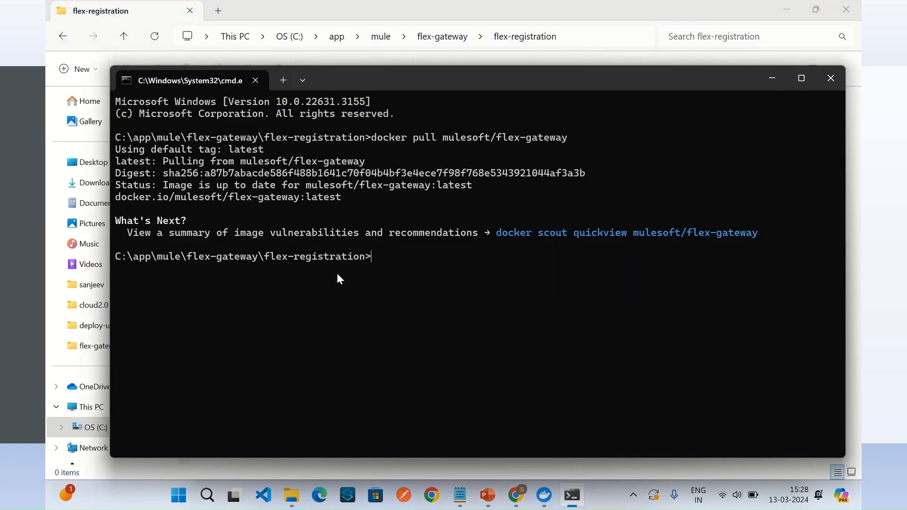
{"action": "left_click", "coordinate": [518, 497]}
{"action": "left_click", "coordinate": [395, 318]}
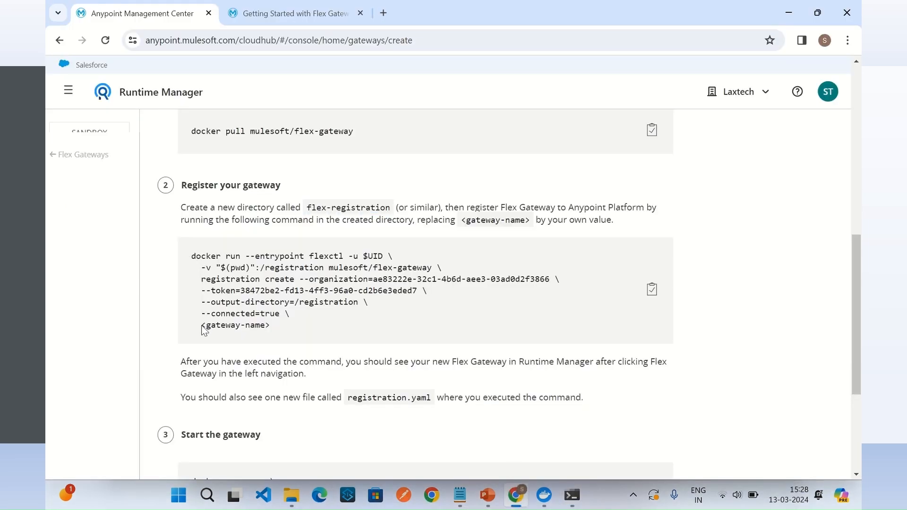
{"action": "left_click_drag", "start_coordinate": [233, 336], "coordinate": [273, 339]}
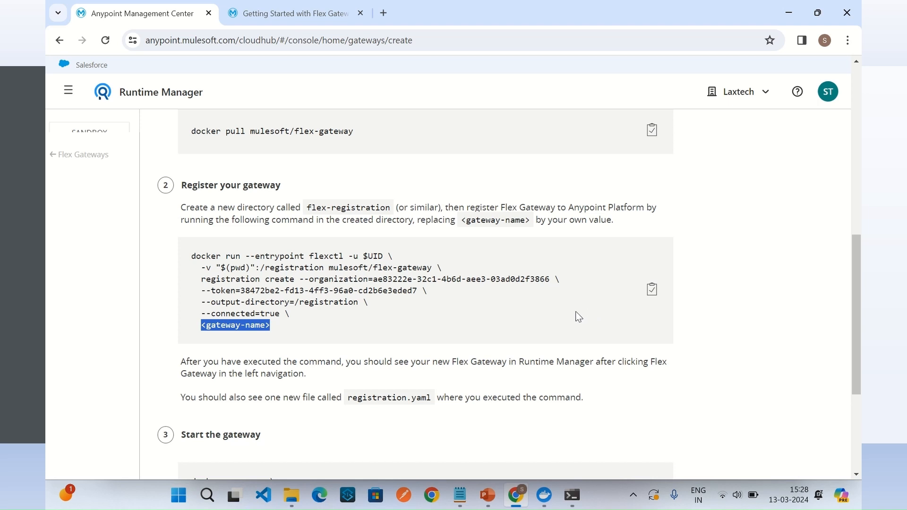
Step: Copy the gateway registration command with its registration token from Runtime Manager and paste it below the existing notes in Notepad
{"action": "left_click", "coordinate": [652, 290]}
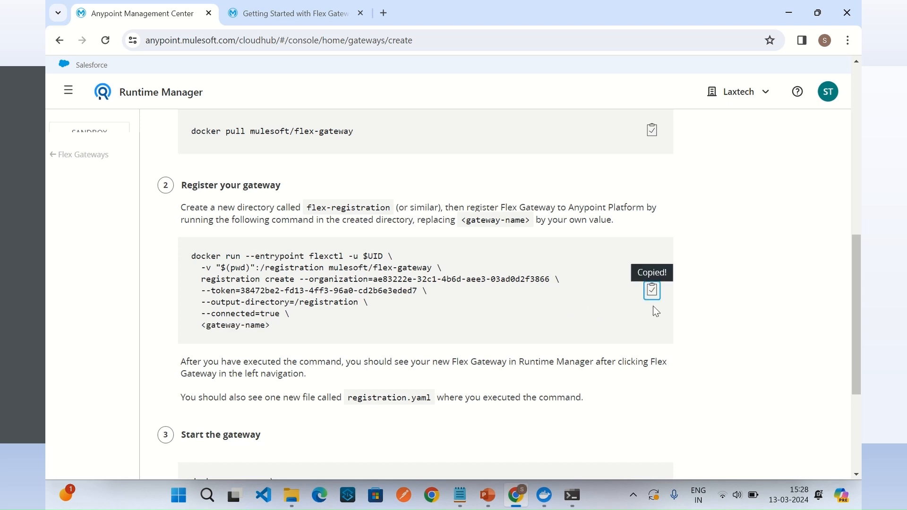
{"action": "left_click", "coordinate": [463, 497]}
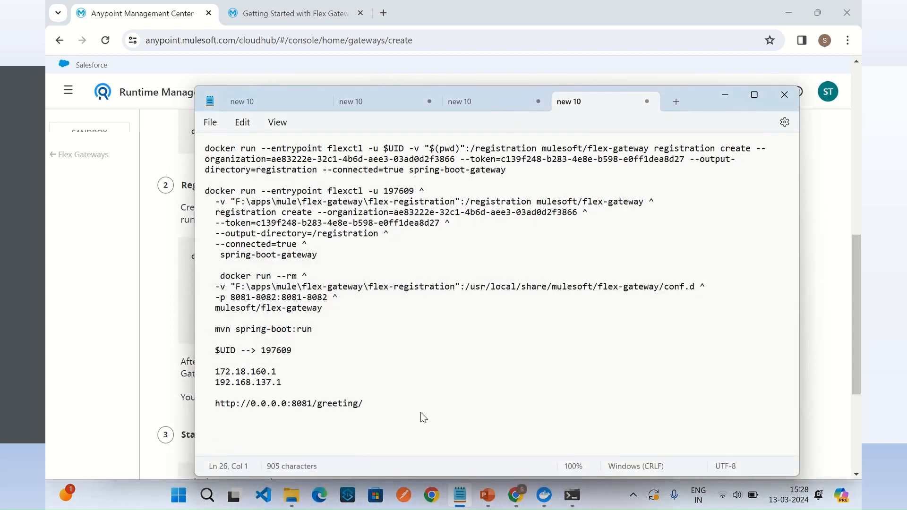
{"action": "key", "text": "ctrl+v"}
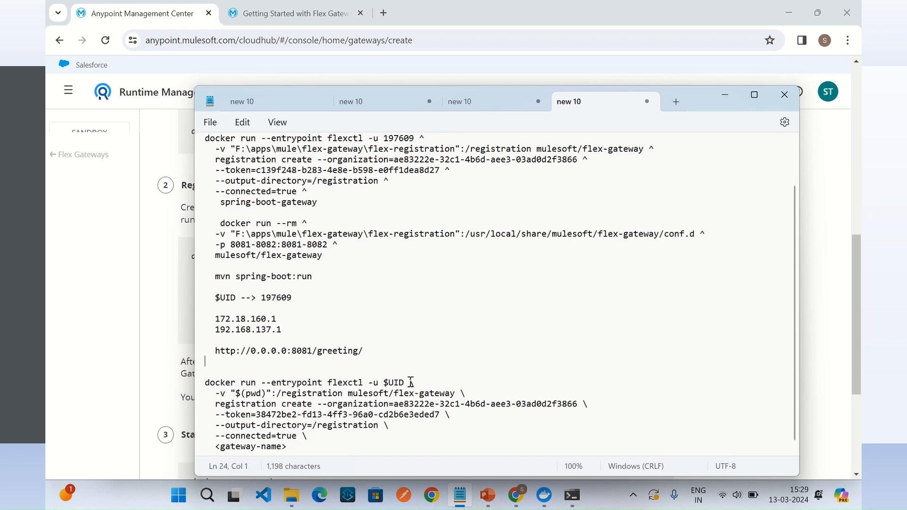
Step: Replace each line-ending backslash (\) in the pasted registration command with a caret (^)
{"action": "left_click_drag", "start_coordinate": [409, 382], "coordinate": [417, 383]}
{"action": "left_click_drag", "start_coordinate": [418, 138], "coordinate": [429, 137]}
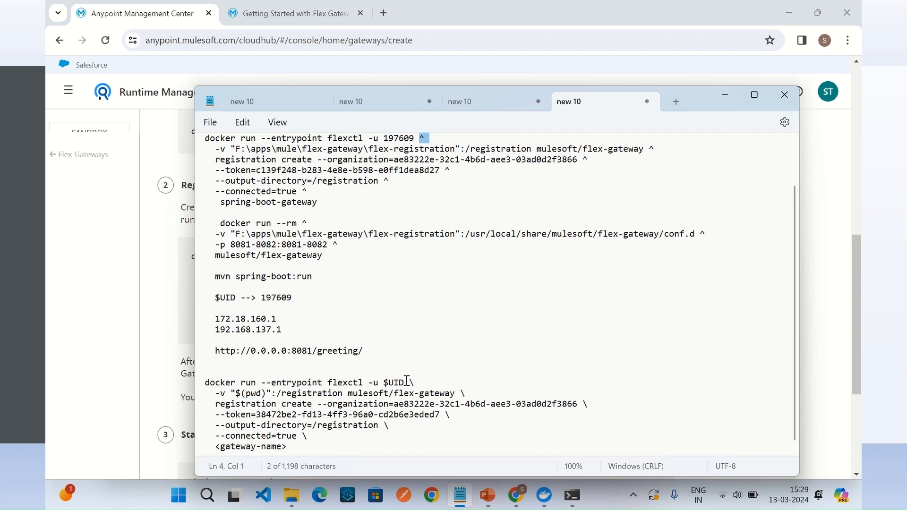
{"action": "left_click_drag", "start_coordinate": [409, 382], "coordinate": [417, 383]}
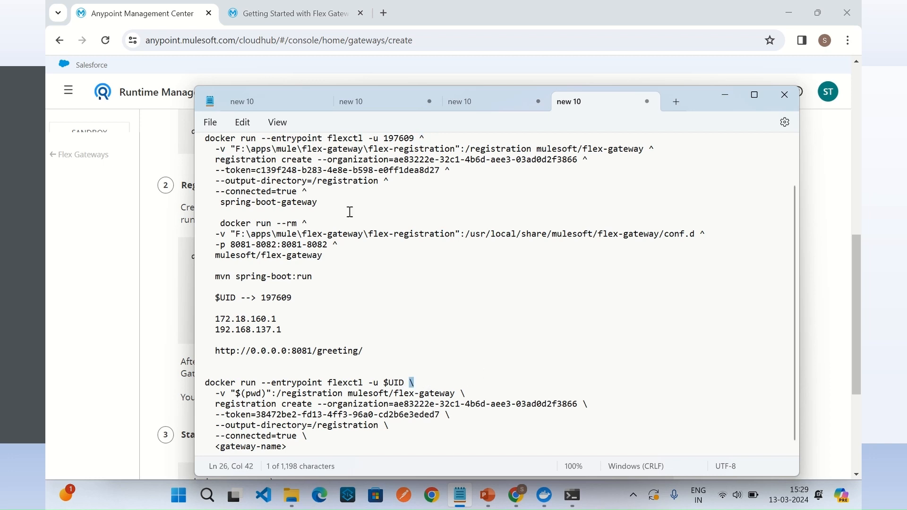
{"action": "left_click", "coordinate": [242, 122]}
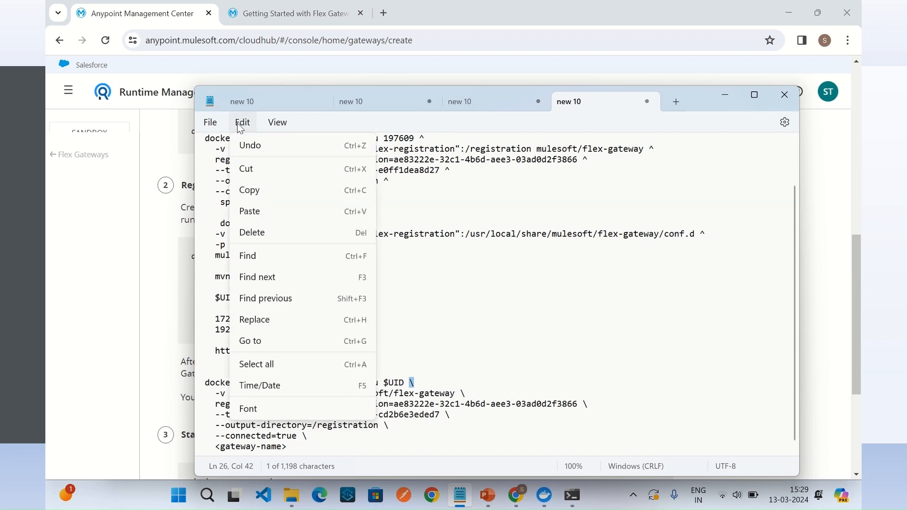
{"action": "left_click", "coordinate": [261, 320]}
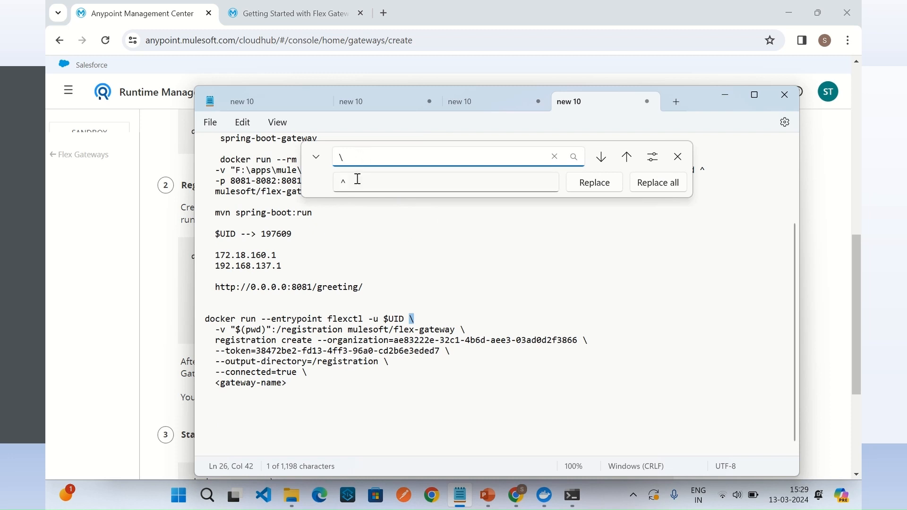
{"action": "left_click", "coordinate": [594, 185]}
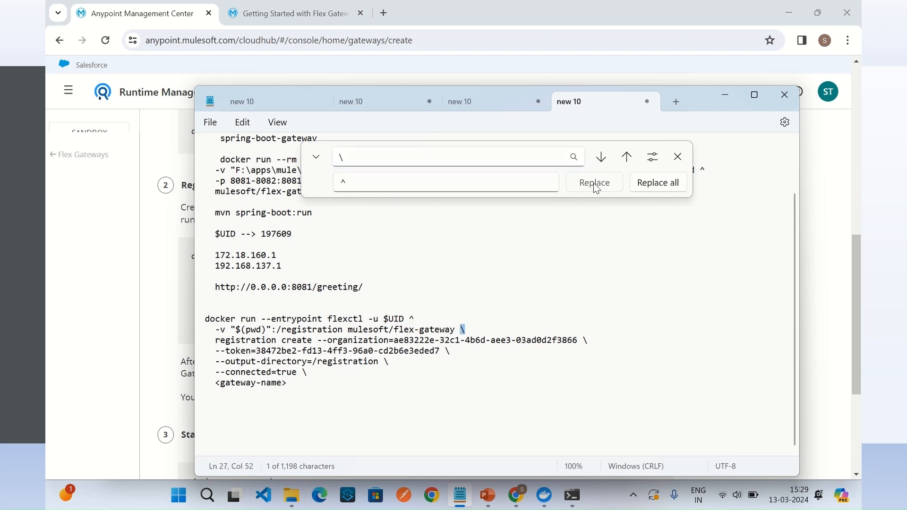
{"action": "left_click", "coordinate": [594, 183]}
{"action": "left_click", "coordinate": [594, 183]}
{"action": "left_click", "coordinate": [594, 183]}
{"action": "left_click", "coordinate": [594, 182]}
{"action": "left_click", "coordinate": [594, 182]}
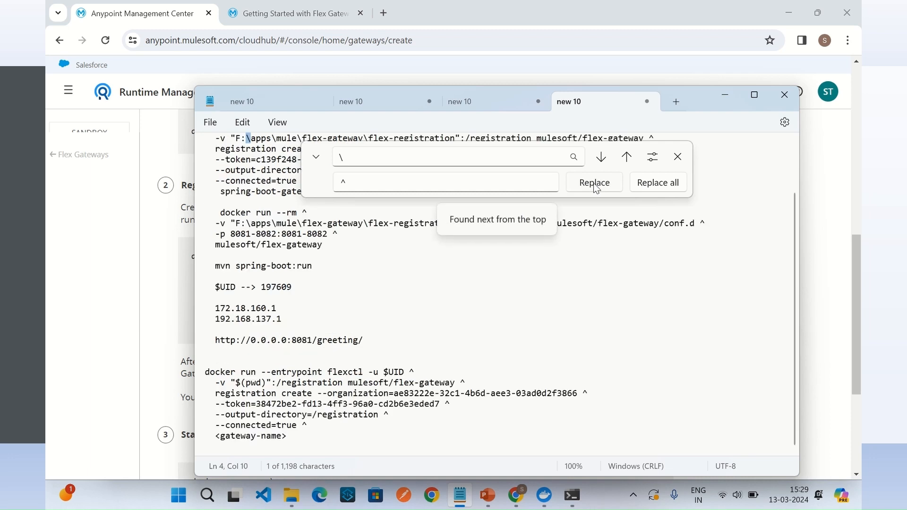
{"action": "left_click", "coordinate": [325, 437]}
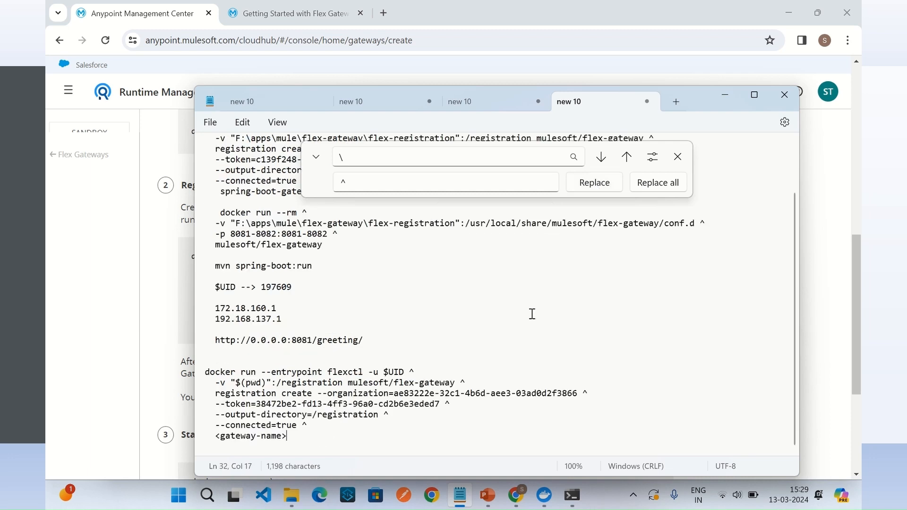
{"action": "left_click", "coordinate": [678, 157]}
Step: Replace $(pwd) in the registration command with the folder path C:\app\mule\flex-gateway\flex-registration, copied from File Explorer
{"action": "scroll", "coordinate": [442, 343], "scroll_direction": "up", "scroll_amount": 2}
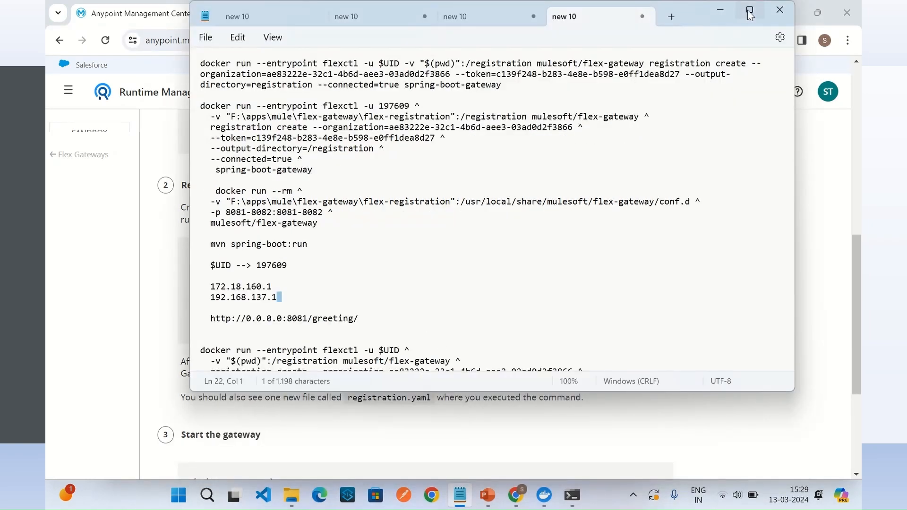
{"action": "left_click", "coordinate": [750, 10]}
{"action": "left_click", "coordinate": [152, 345]}
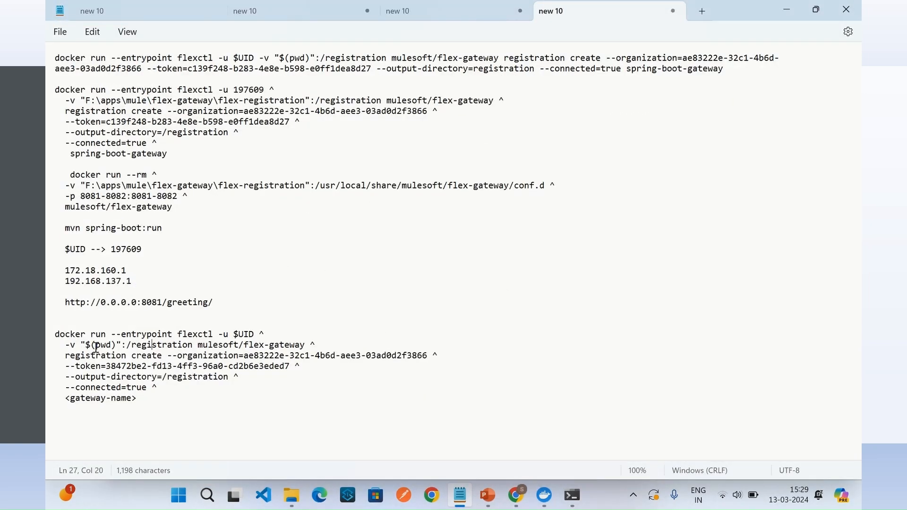
{"action": "left_click_drag", "start_coordinate": [86, 345], "coordinate": [117, 352]}
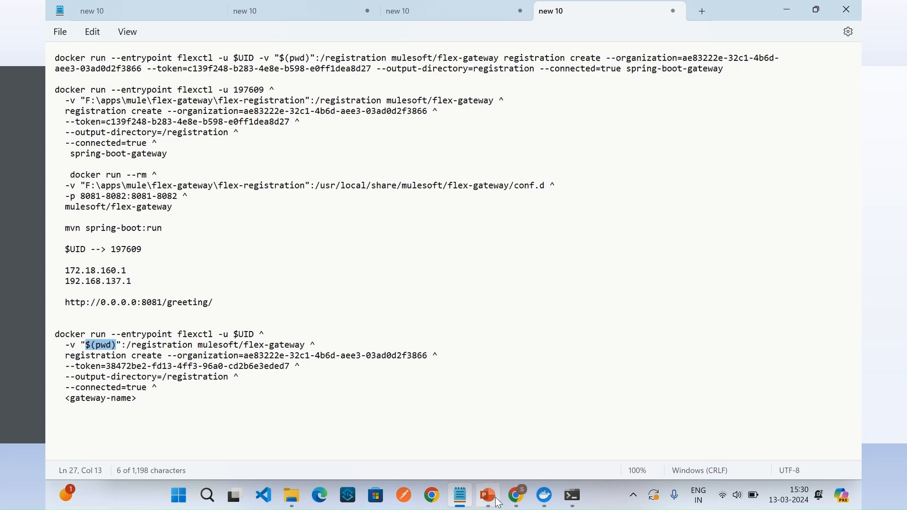
{"action": "left_click", "coordinate": [291, 495]}
{"action": "key", "text": "alt+d"}
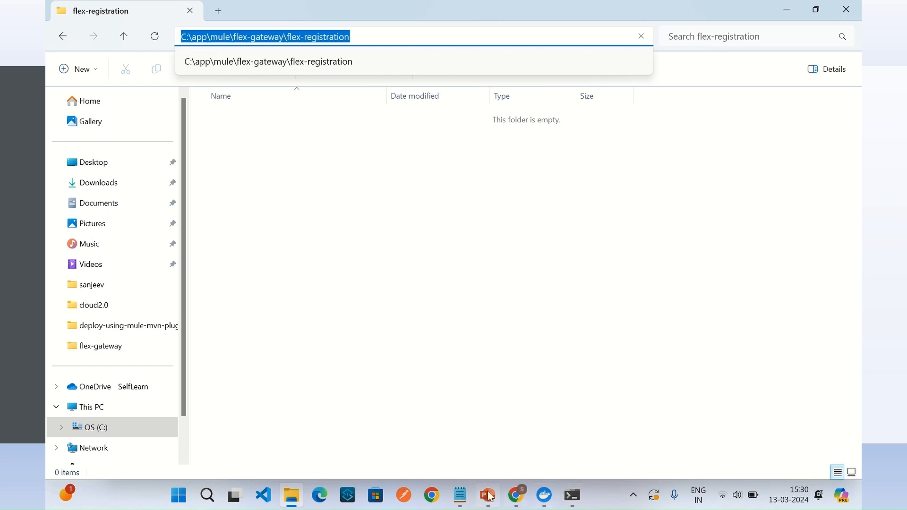
{"action": "left_click", "coordinate": [460, 494]}
{"action": "left_click_drag", "start_coordinate": [86, 345], "coordinate": [118, 347]}
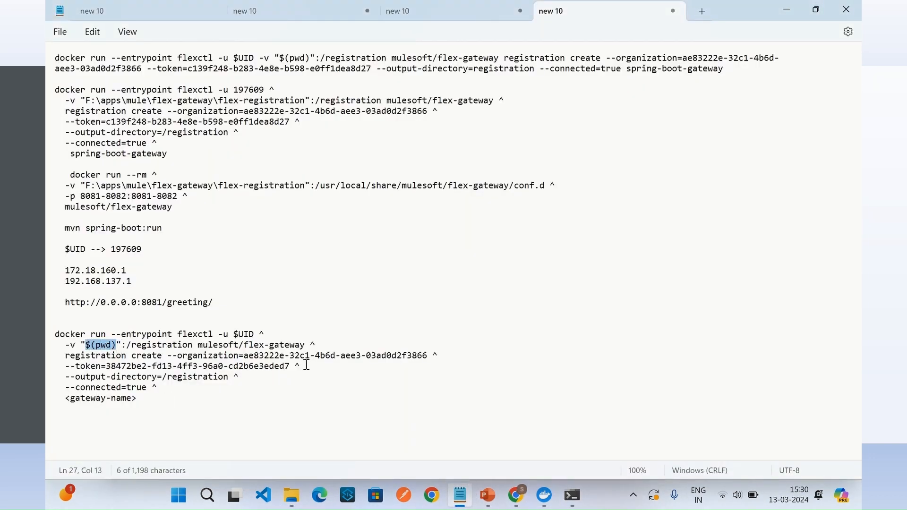
{"action": "key", "text": "ctrl+v"}
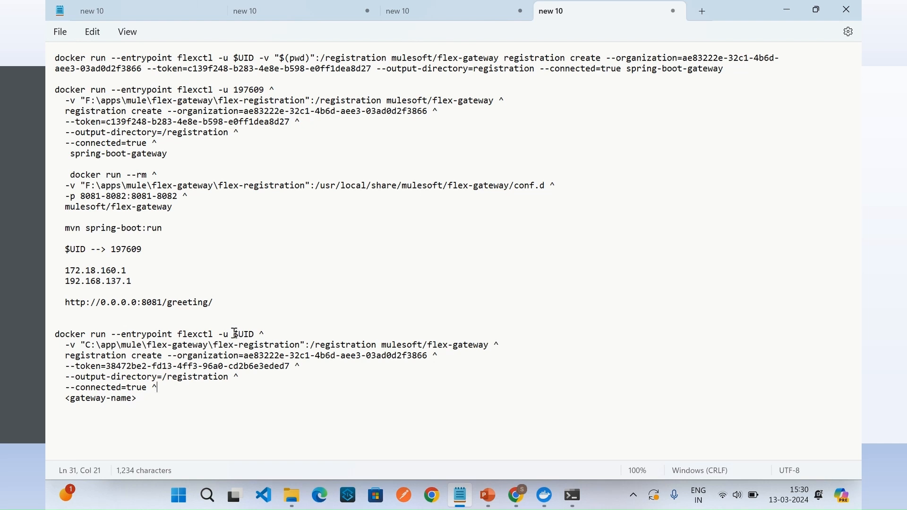
Step: Open Git Bash in the flex-registration folder and run echo $UID
{"action": "left_click_drag", "start_coordinate": [234, 334], "coordinate": [254, 335]}
{"action": "key", "text": "ctrl+c"}
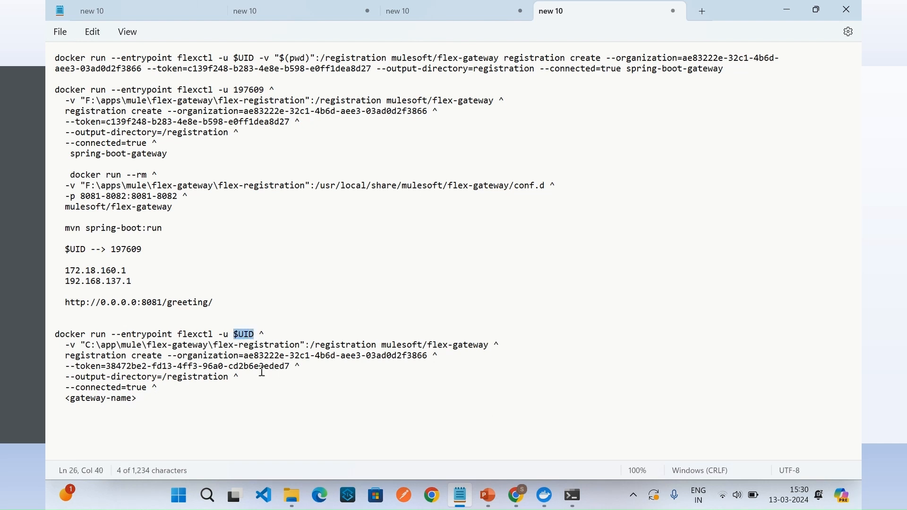
{"action": "left_click", "coordinate": [292, 497]}
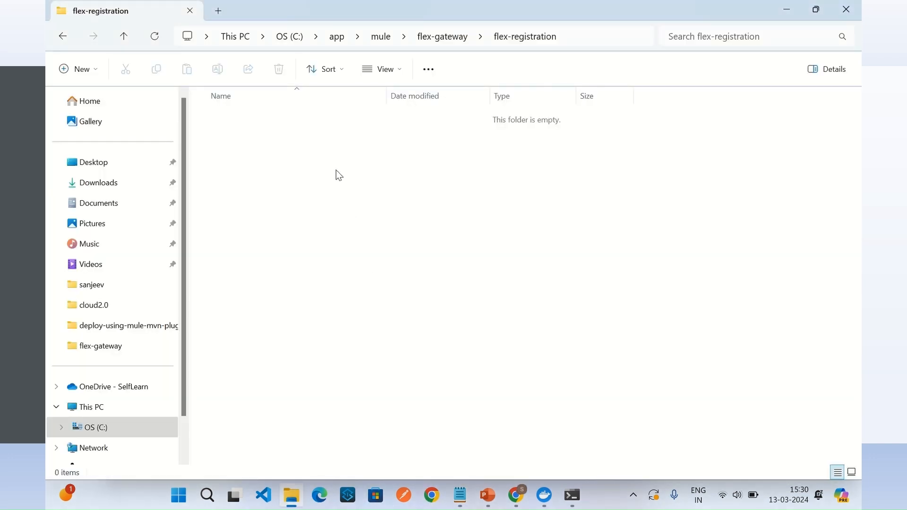
{"action": "right_click", "coordinate": [338, 174]}
{"action": "left_click", "coordinate": [387, 326]}
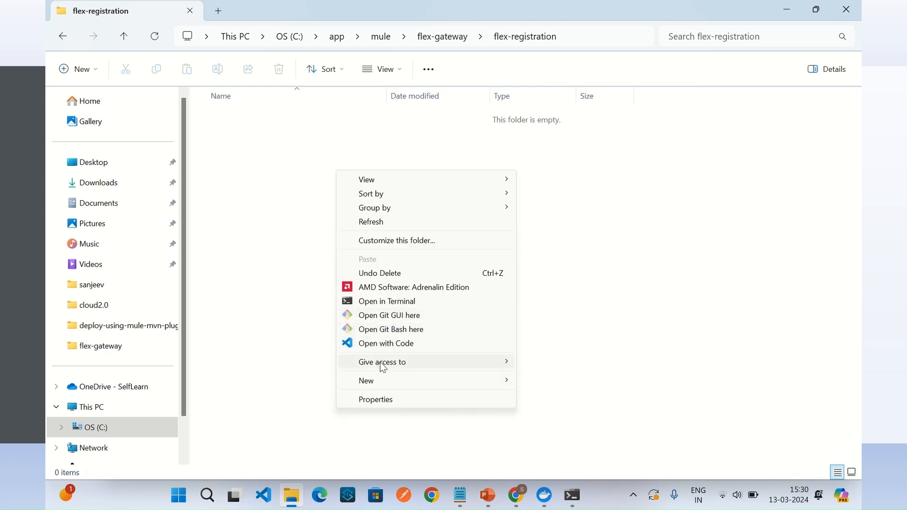
{"action": "left_click", "coordinate": [401, 331]}
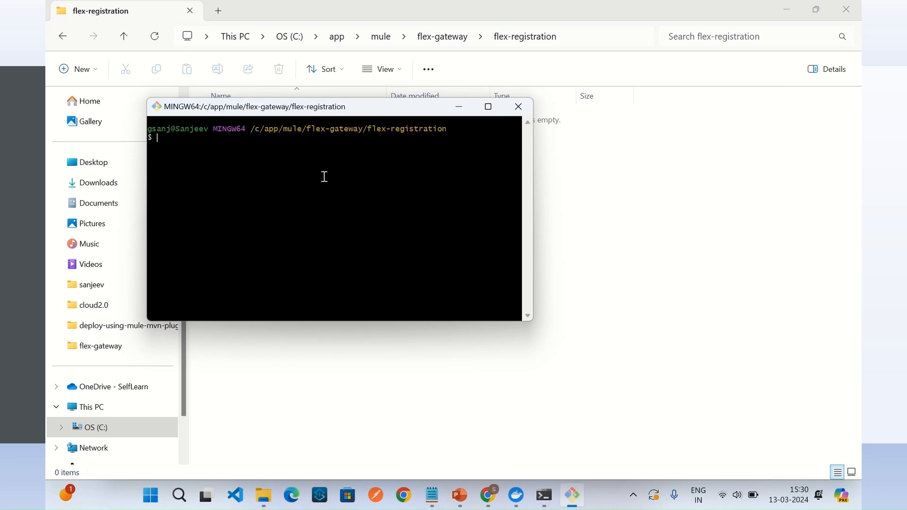
{"action": "type", "text": "echo"}
{"action": "right_click", "coordinate": [204, 138]}
{"action": "left_click", "coordinate": [251, 184]}
{"action": "key", "text": "Return"}
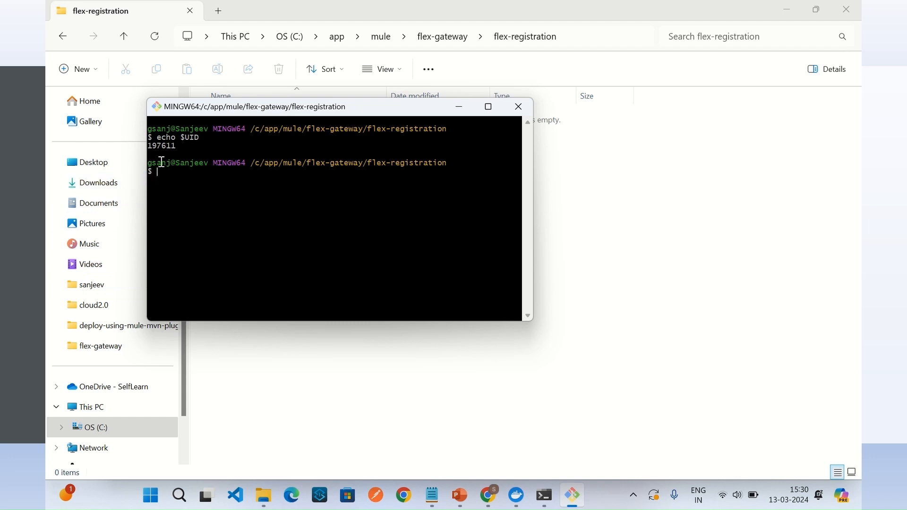
Step: Copy the user ID 197611 from Git Bash into the Notepad notes and substitute it for $UID in the registration command
{"action": "left_click_drag", "start_coordinate": [177, 149], "coordinate": [152, 149]}
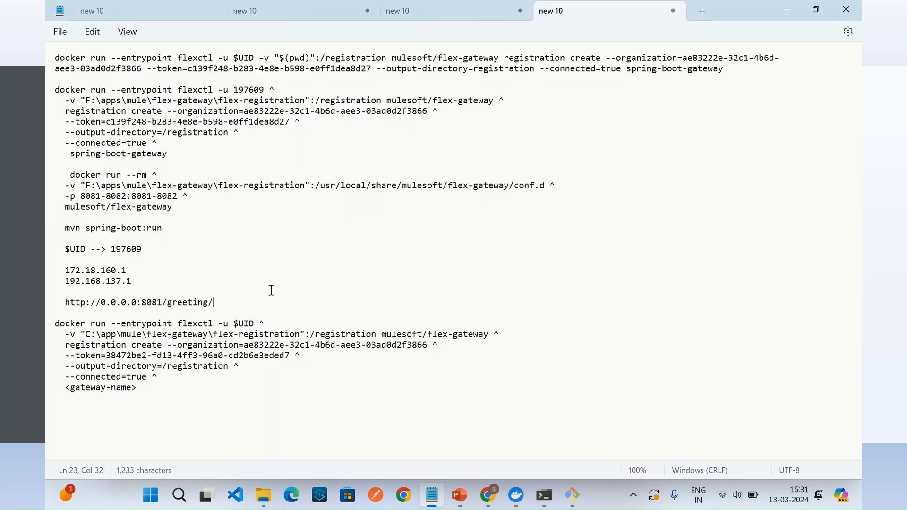
{"action": "key", "text": "Return"}
{"action": "key", "text": "Return"}
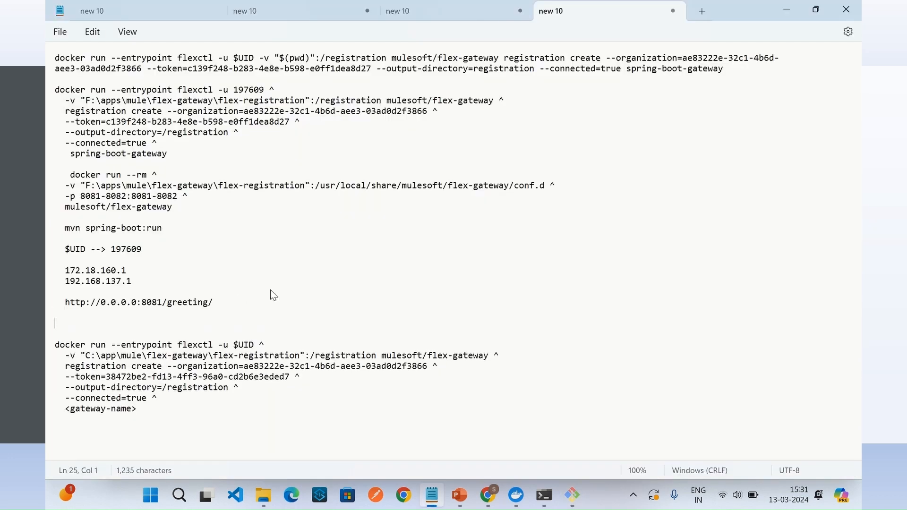
{"action": "type", "text": "197611"}
{"action": "double_click", "coordinate": [236, 345]}
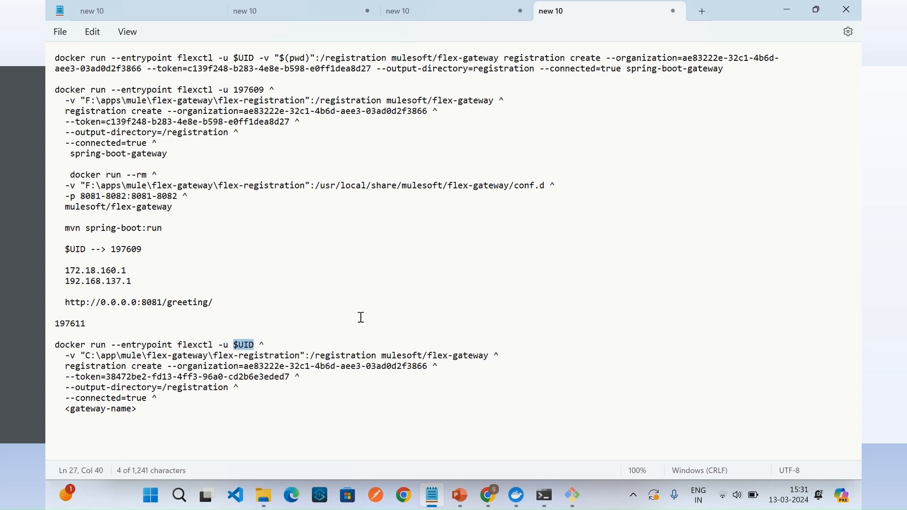
{"action": "type", "text": "197611"}
{"action": "key", "text": "alt+Tab"}
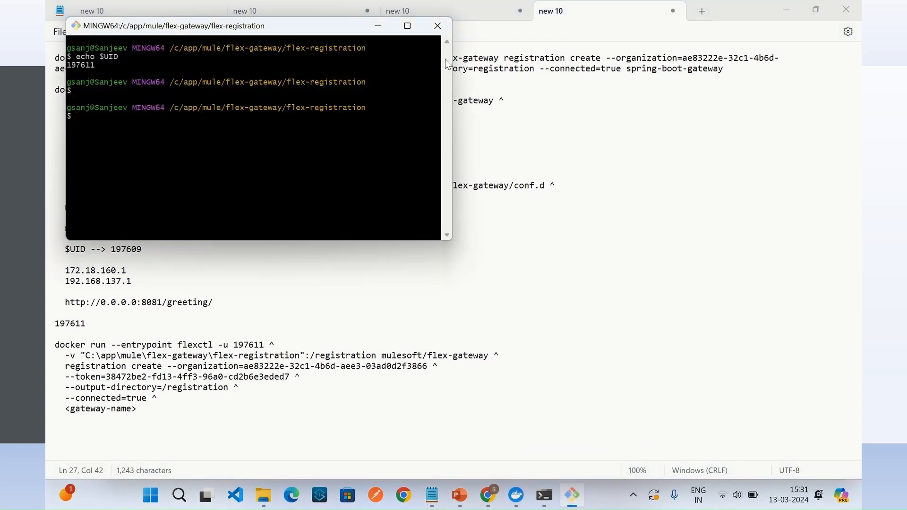
{"action": "left_click", "coordinate": [438, 24]}
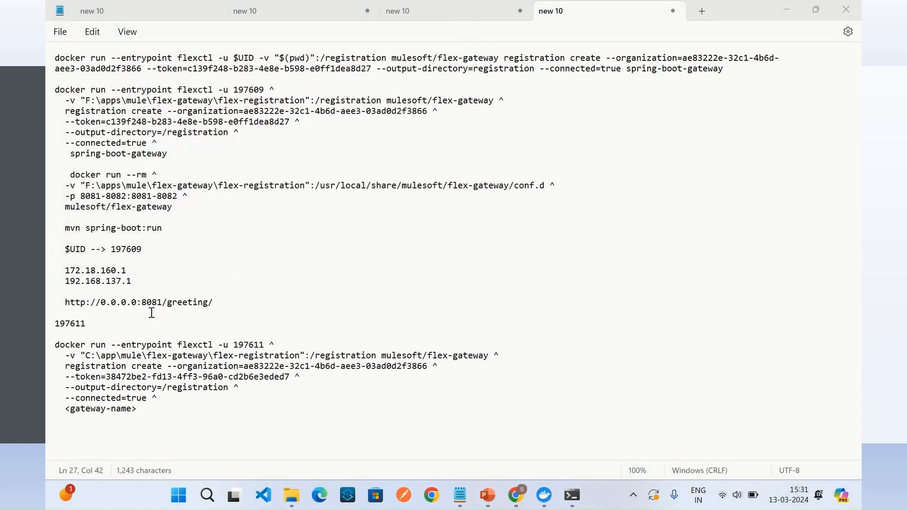
{"action": "left_click_drag", "start_coordinate": [75, 377], "coordinate": [167, 390]}
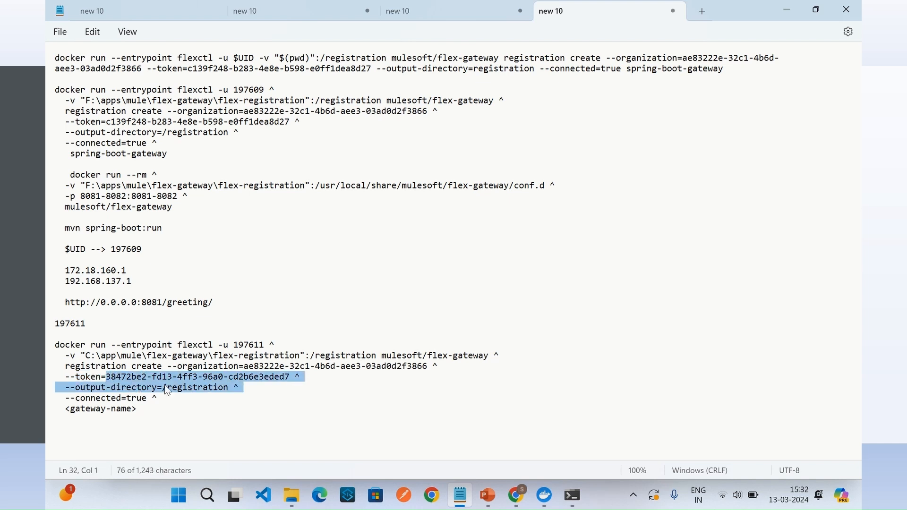
{"action": "left_click", "coordinate": [141, 377]}
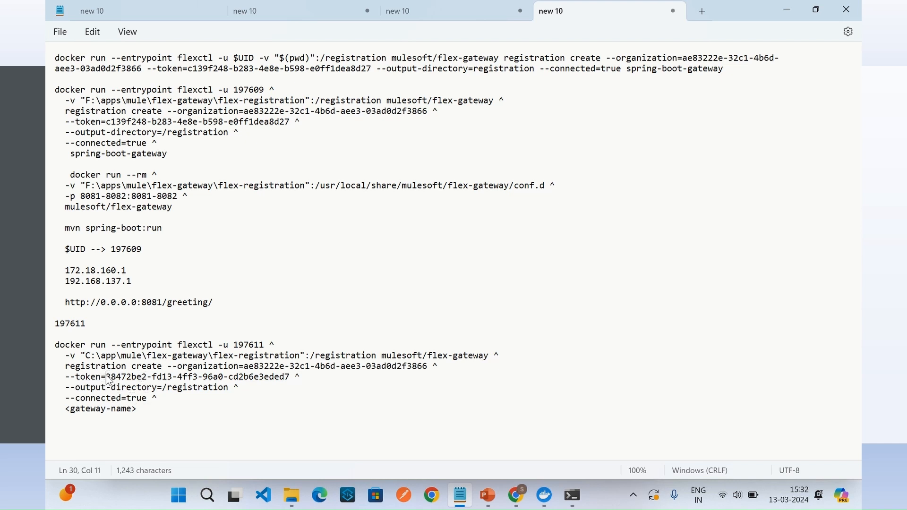
{"action": "left_click_drag", "start_coordinate": [107, 377], "coordinate": [288, 377]}
{"action": "left_click", "coordinate": [171, 390]}
{"action": "double_click", "coordinate": [182, 387]}
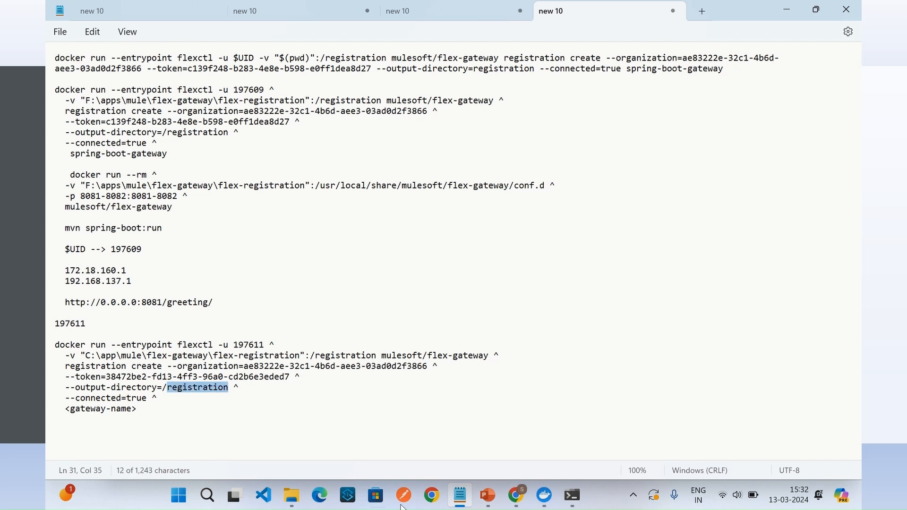
{"action": "left_click", "coordinate": [291, 495]}
Step: Replace the <gateway-name> placeholder at the end of the registration command with api-gateway-spring-boot
{"action": "left_click_drag", "start_coordinate": [137, 409], "coordinate": [71, 414]}
{"action": "type", "text": "api"}
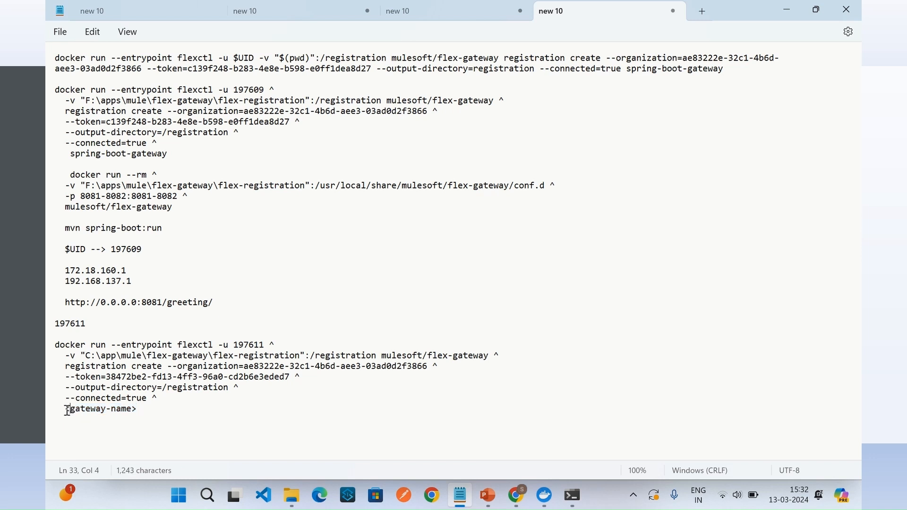
{"action": "type", "text": "-g"}
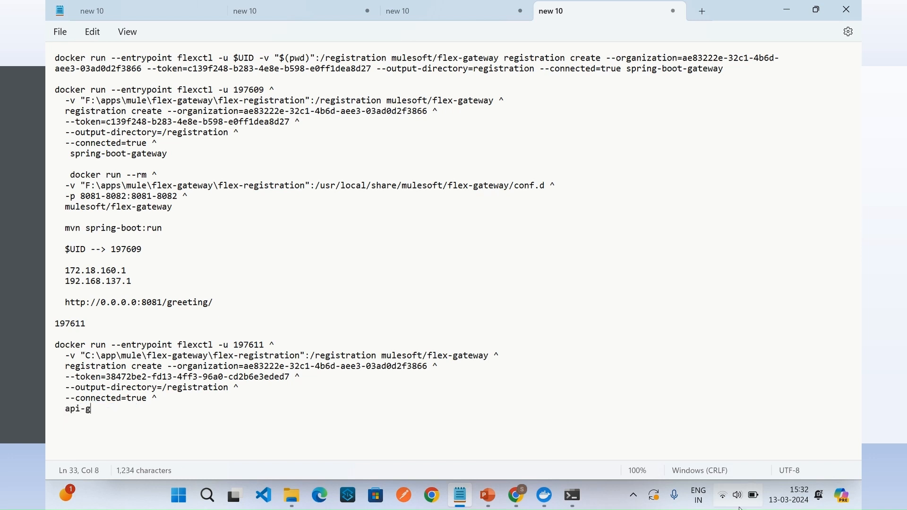
{"action": "type", "text": "ateway-spring-boot"}
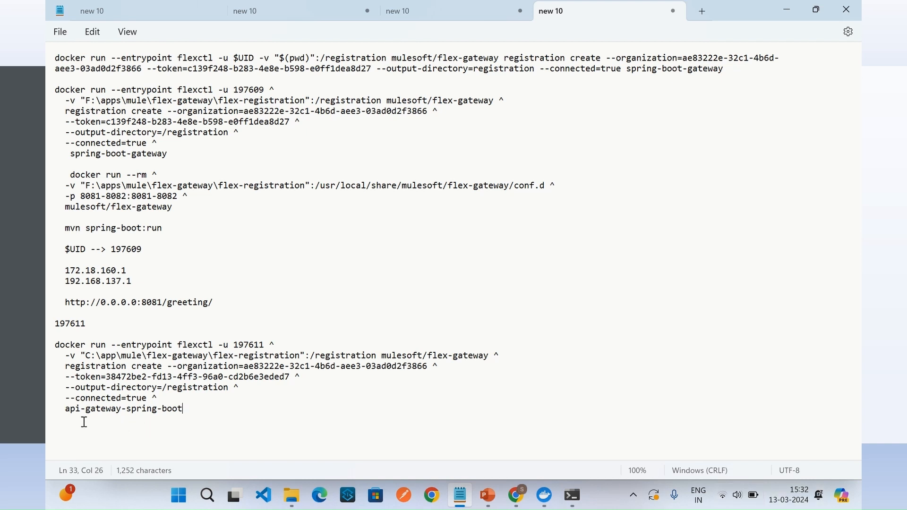
Step: Copy the completed registration command, including its registration token, and run it in Command Prompt from the flex-registration folder
{"action": "left_click_drag", "start_coordinate": [126, 411], "coordinate": [55, 345]}
{"action": "key", "text": "ctrl+c"}
{"action": "left_click", "coordinate": [184, 419]}
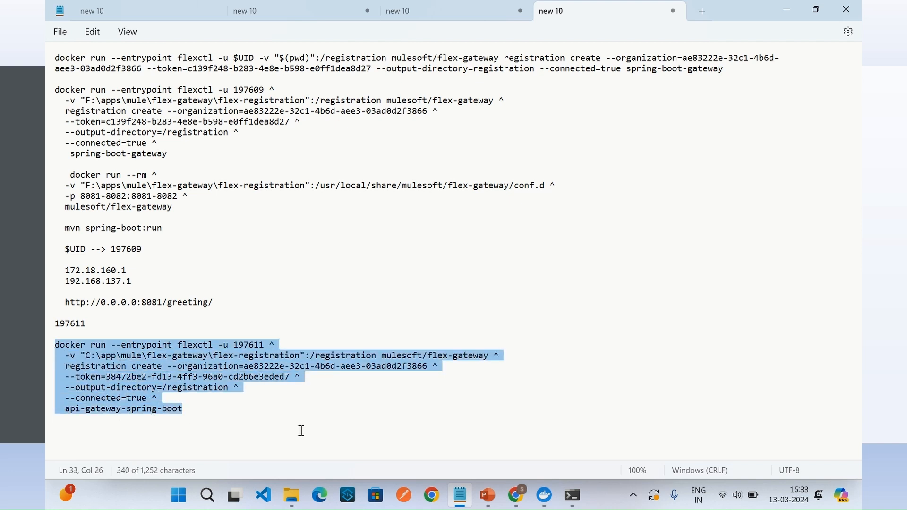
{"action": "left_click", "coordinate": [572, 496]}
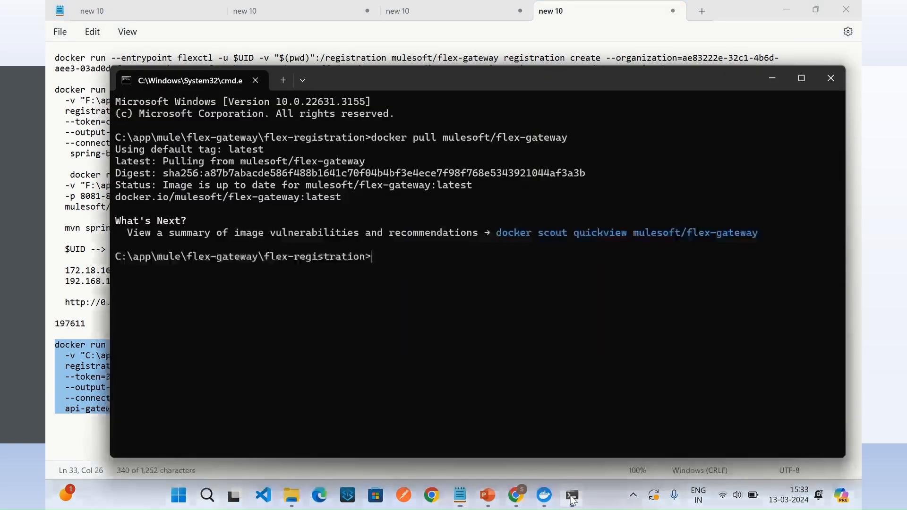
{"action": "key", "text": "ctrl+v"}
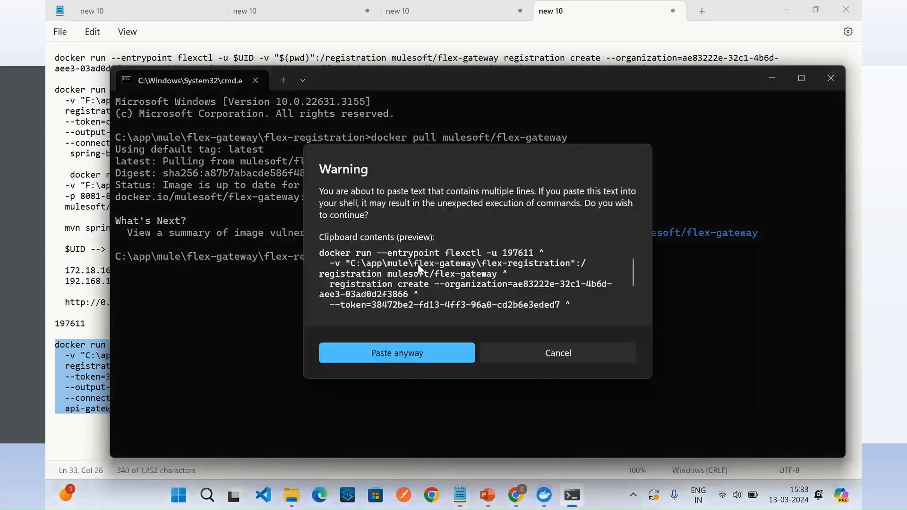
{"action": "left_click", "coordinate": [421, 351]}
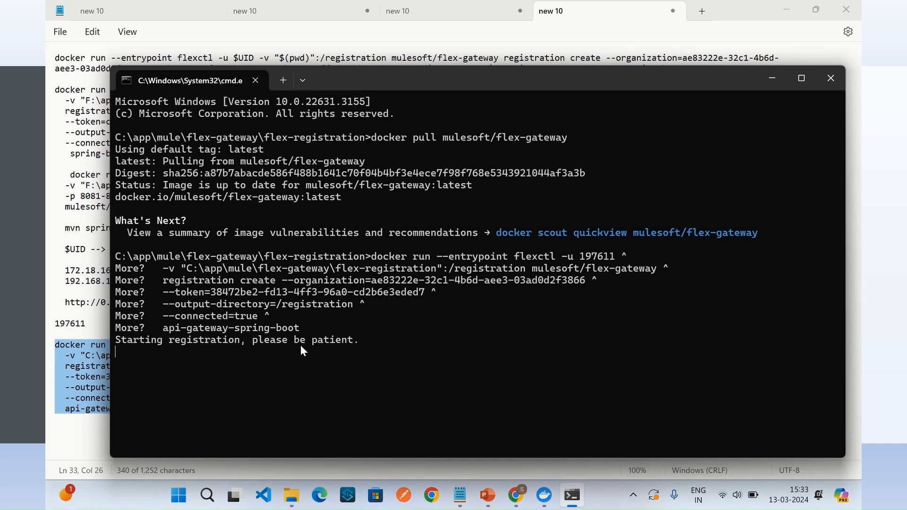
Step: Open Anypoint Platform in a new Chrome tab and look for api-gateway-spring-boot among Runtime Manager's Flex Gateways
{"action": "left_click", "coordinate": [516, 494]}
{"action": "scroll", "coordinate": [374, 61], "scroll_direction": "up", "scroll_amount": 8}
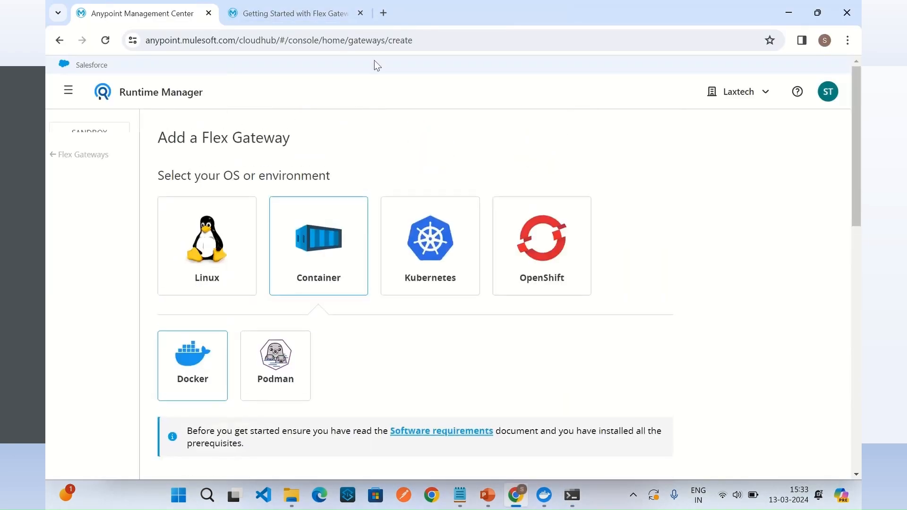
{"action": "left_click", "coordinate": [386, 11]}
{"action": "type", "text": "any"}
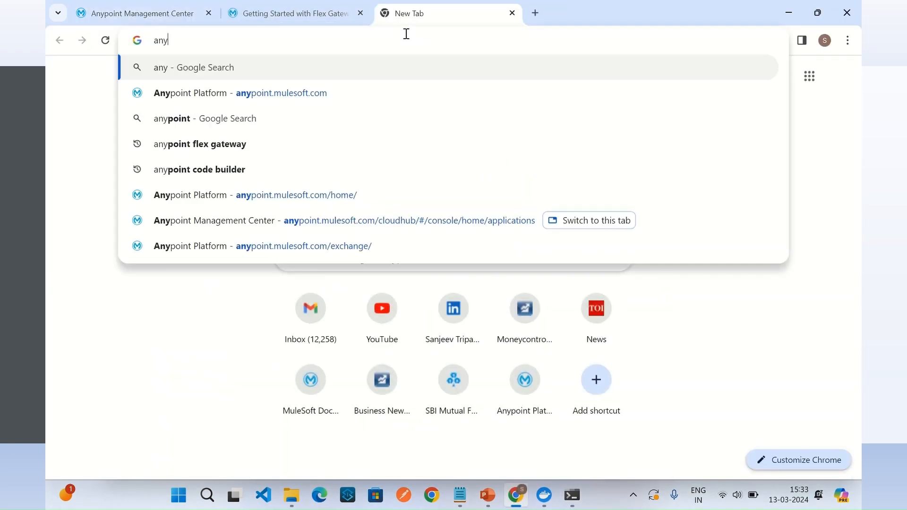
{"action": "left_click", "coordinate": [308, 93]}
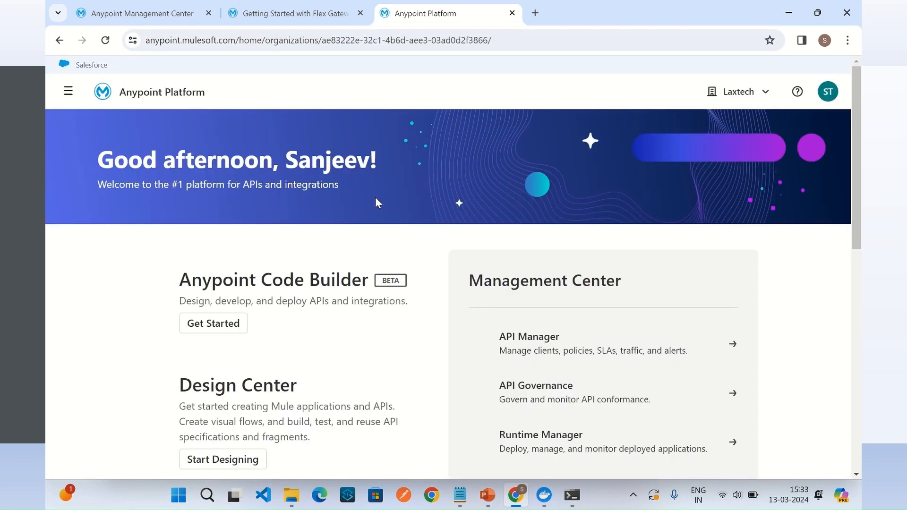
{"action": "scroll", "coordinate": [529, 322], "scroll_direction": "down", "scroll_amount": 3}
{"action": "left_click", "coordinate": [555, 309]}
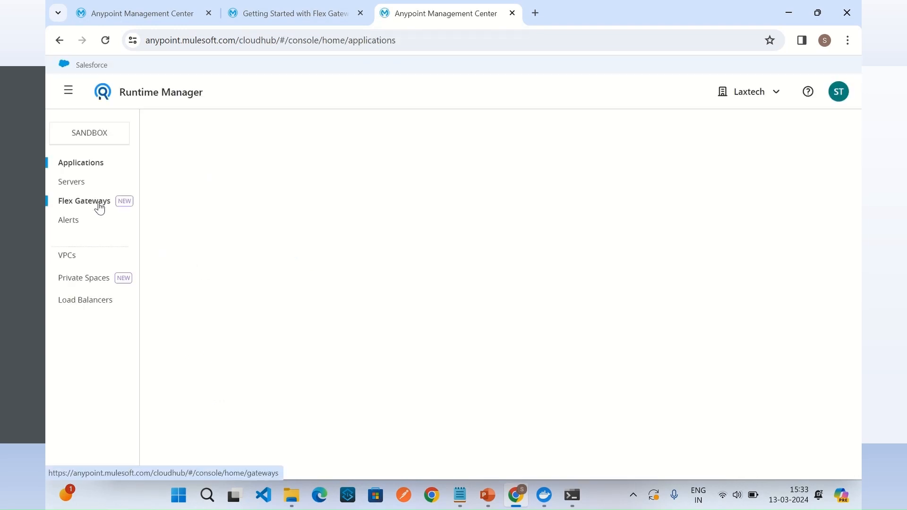
{"action": "left_click", "coordinate": [97, 203]}
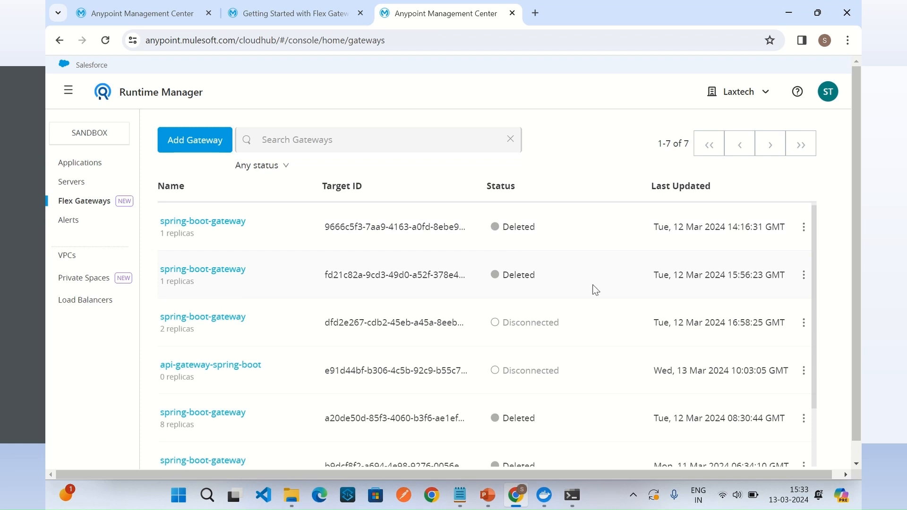
{"action": "scroll", "coordinate": [593, 287], "scroll_direction": "down", "scroll_amount": 2}
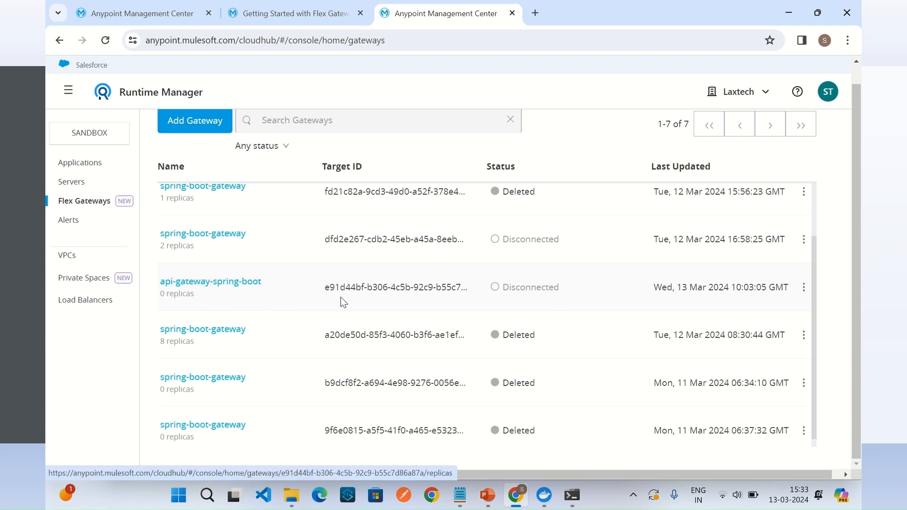
Step: Return to the Docker gateway setup instructions, then open the registration YAML file from the flex-registration folder in Notepad
{"action": "key", "text": "ctrl+shift+Tab"}
{"action": "key", "text": "ctrl+shift+Tab"}
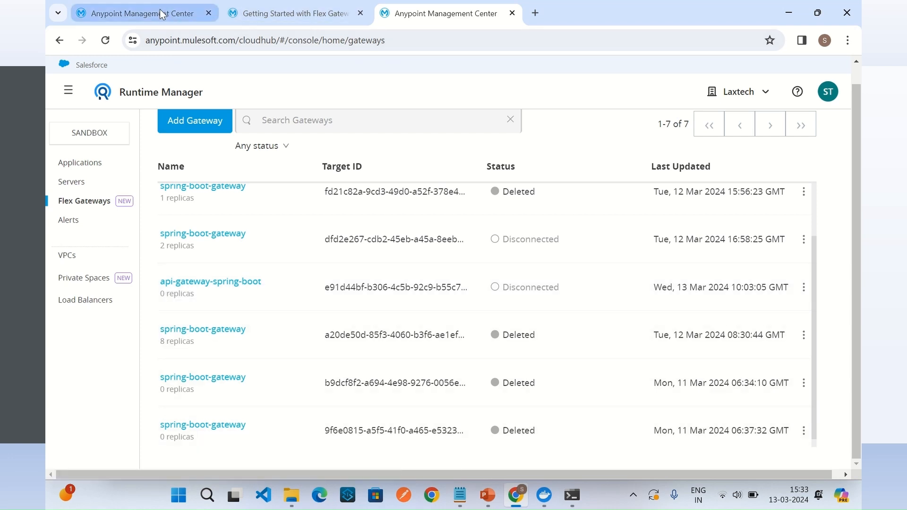
{"action": "scroll", "coordinate": [422, 359], "scroll_direction": "down", "scroll_amount": 10}
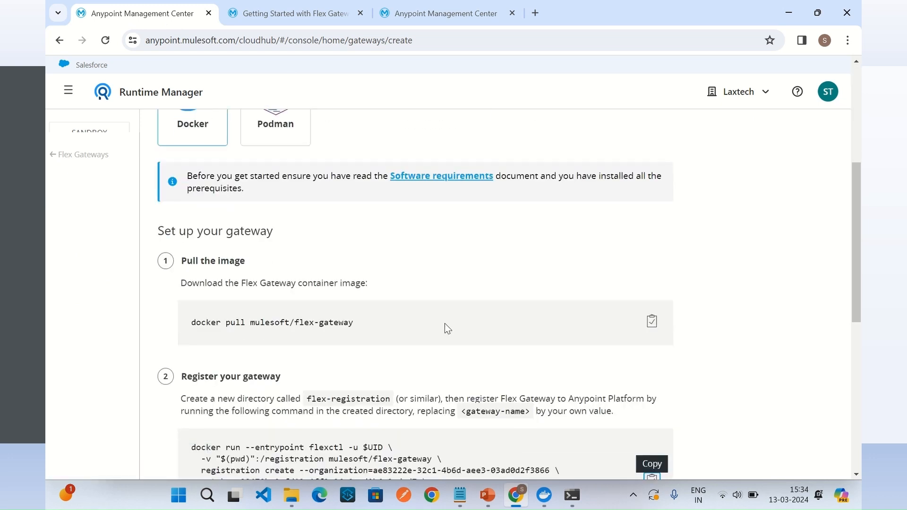
{"action": "scroll", "coordinate": [461, 328], "scroll_direction": "down", "scroll_amount": 1}
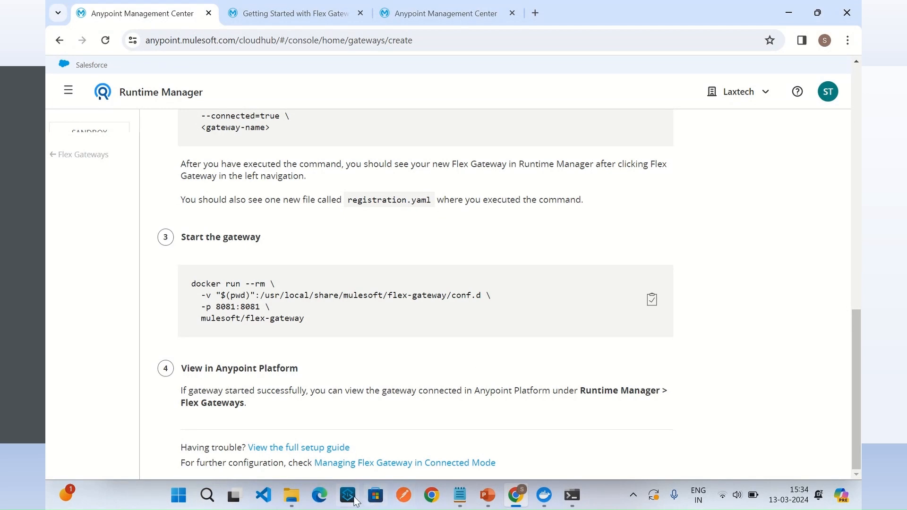
{"action": "left_click", "coordinate": [296, 496]}
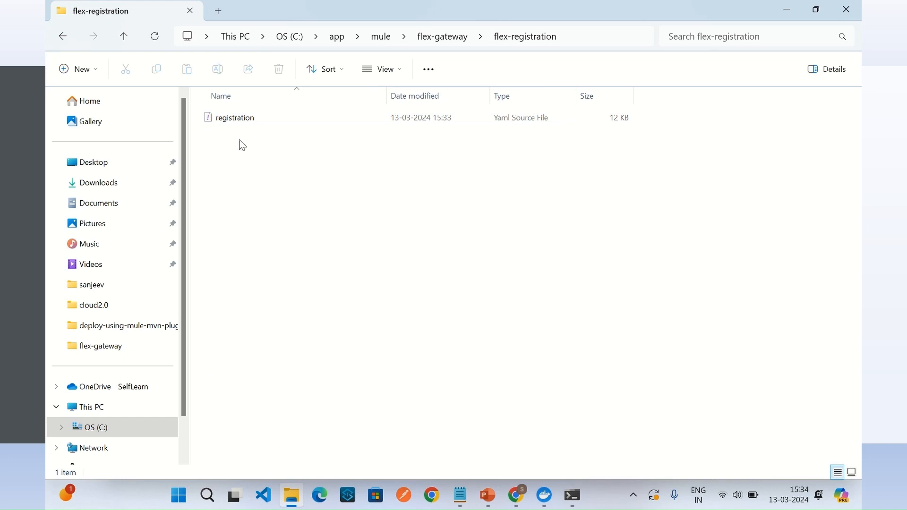
{"action": "right_click", "coordinate": [239, 125]}
{"action": "mouse_move", "coordinate": [281, 180]}
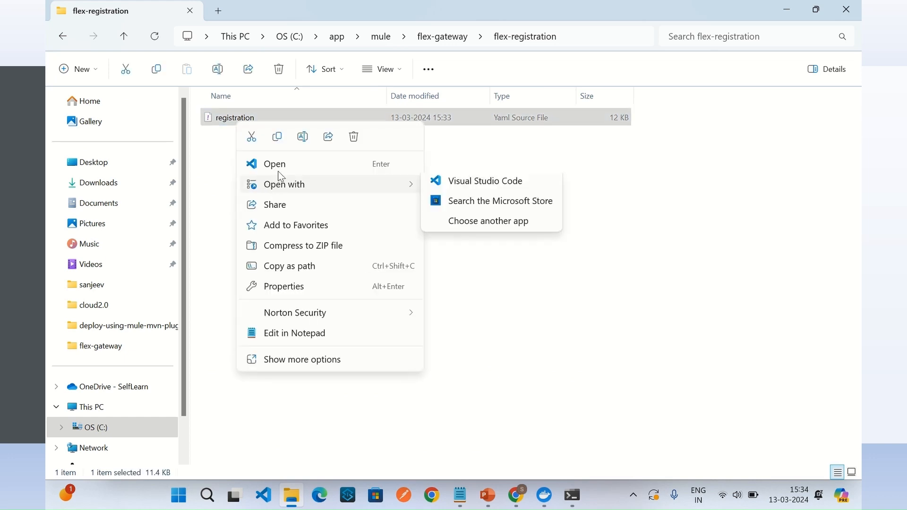
{"action": "left_click", "coordinate": [283, 333]}
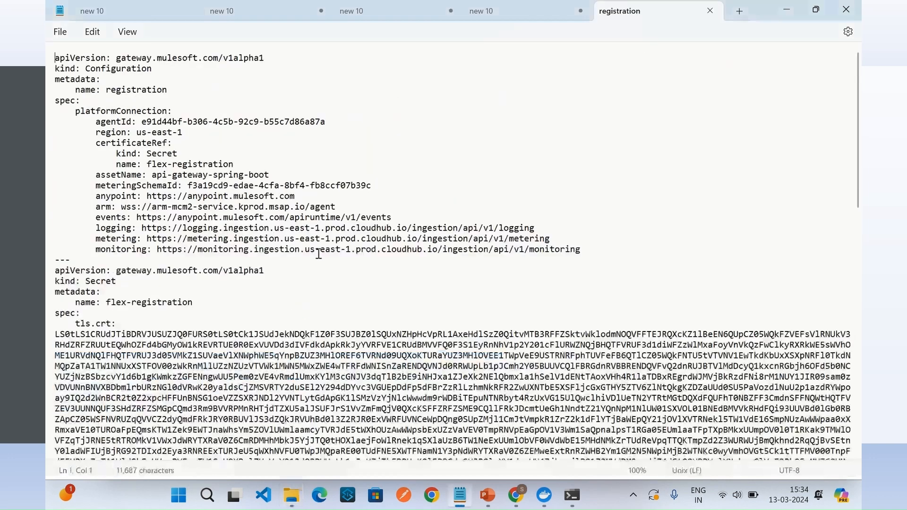
Step: Examine the registration file's Configuration and Secret sections, including the metadata name, certificate reference, asset name and tls.crt entry
{"action": "left_click", "coordinate": [186, 89]}
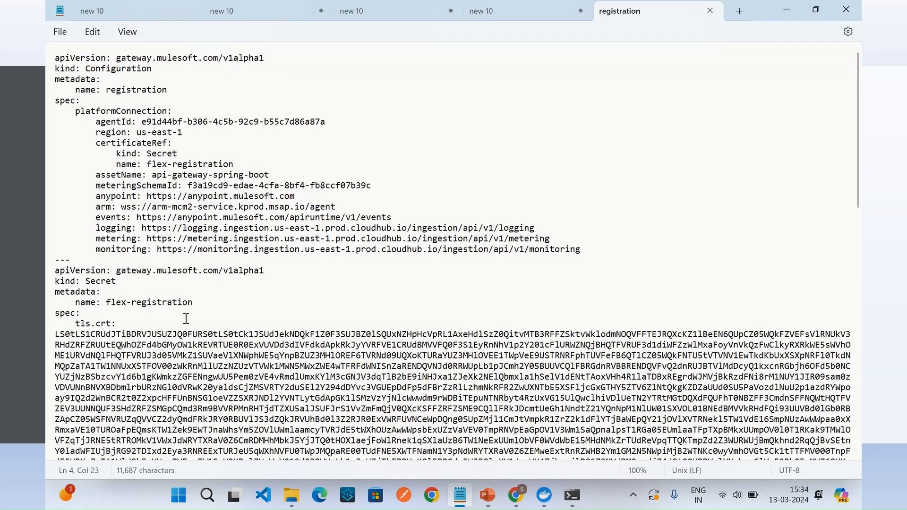
{"action": "double_click", "coordinate": [123, 68]}
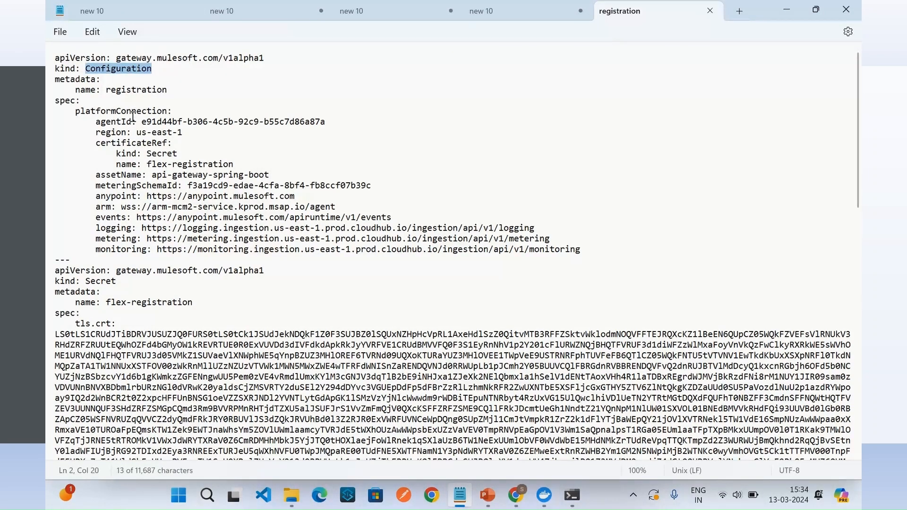
{"action": "double_click", "coordinate": [131, 90]}
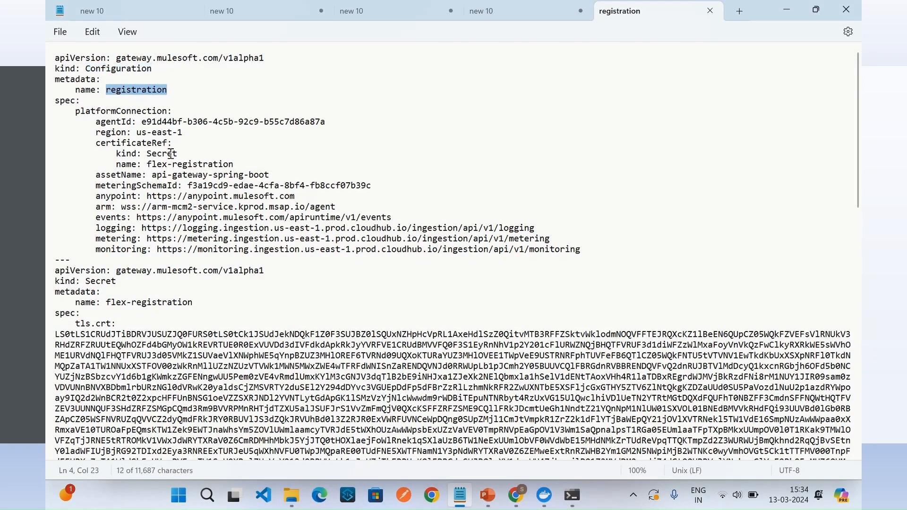
{"action": "double_click", "coordinate": [211, 165]}
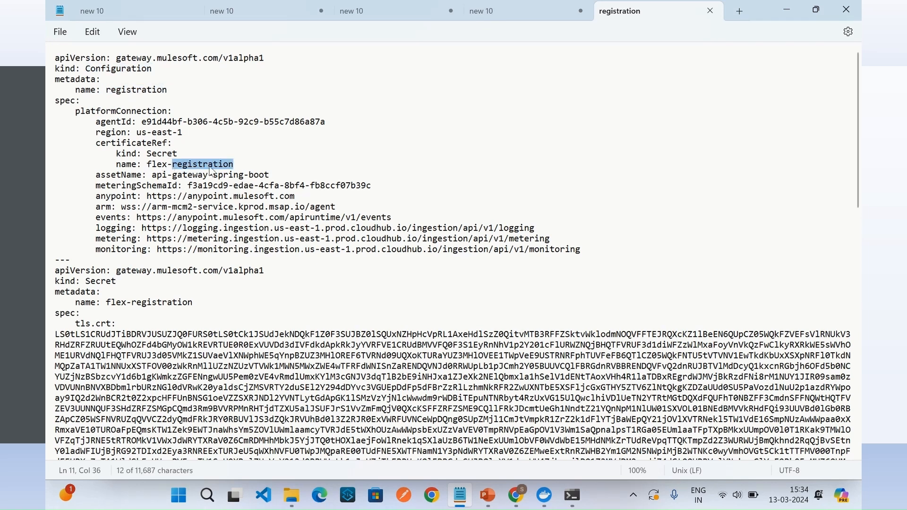
{"action": "left_click", "coordinate": [215, 166]}
{"action": "left_click", "coordinate": [174, 182]}
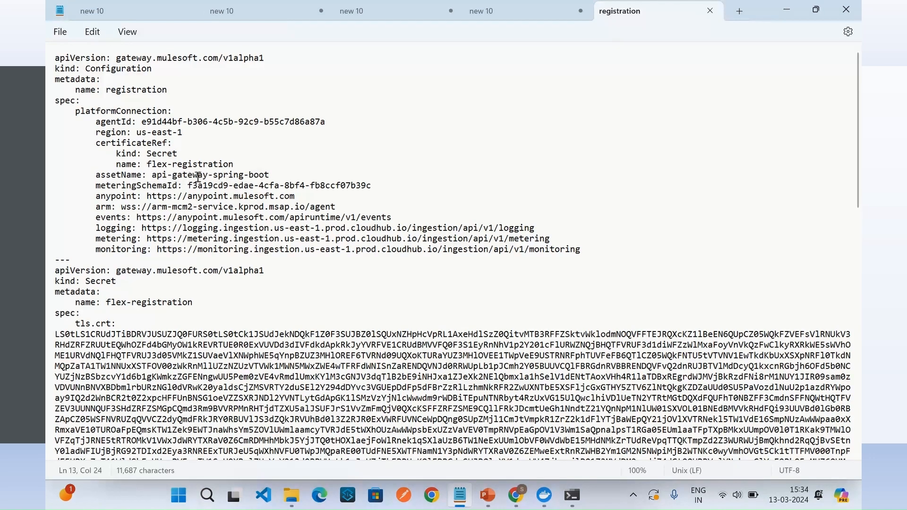
{"action": "scroll", "coordinate": [229, 286], "scroll_direction": "down", "scroll_amount": 1}
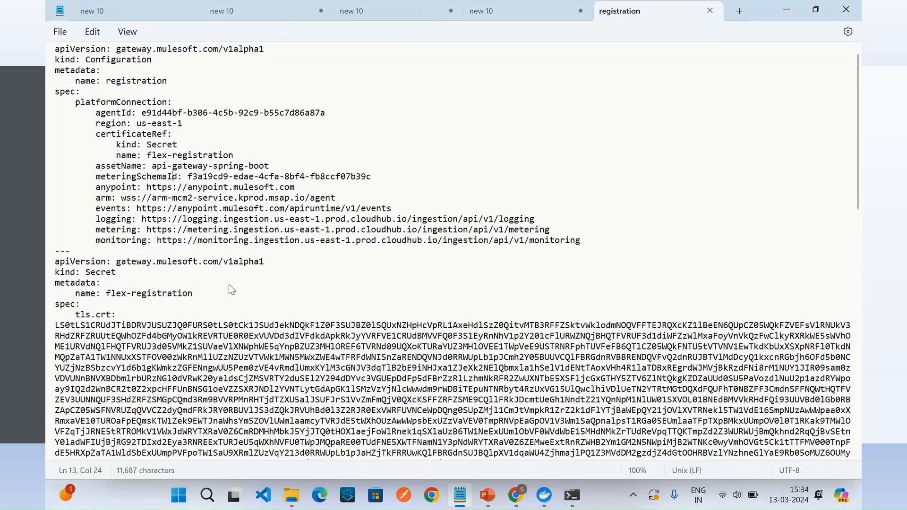
{"action": "scroll", "coordinate": [229, 287], "scroll_direction": "up", "scroll_amount": 1}
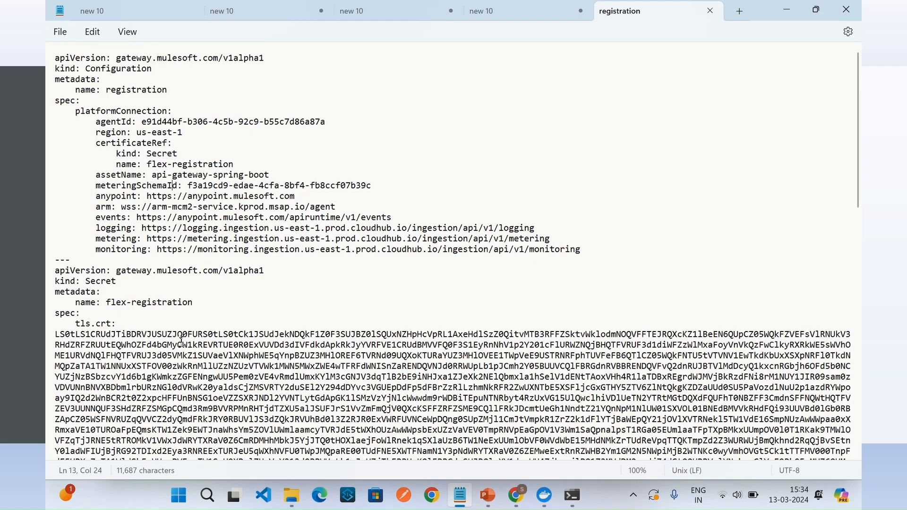
{"action": "scroll", "coordinate": [181, 340], "scroll_direction": "down", "scroll_amount": 8}
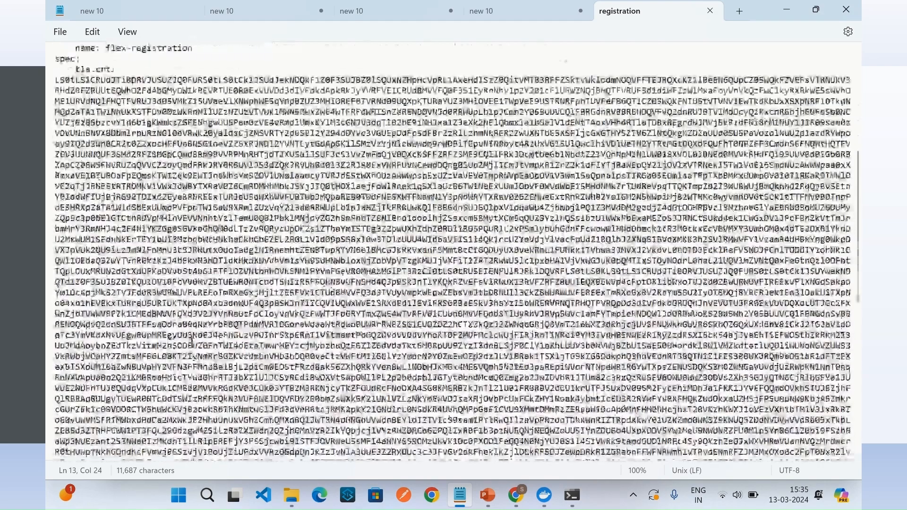
Step: Finish reviewing the registration file's Configuration section and close the file in Notepad
{"action": "scroll", "coordinate": [192, 338], "scroll_direction": "up", "scroll_amount": 8}
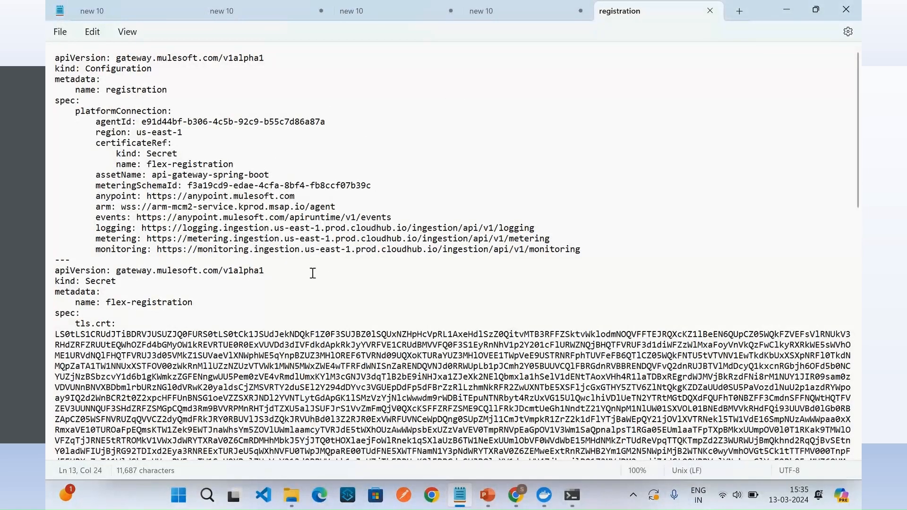
{"action": "left_click", "coordinate": [709, 11]}
{"action": "left_click", "coordinate": [296, 85]}
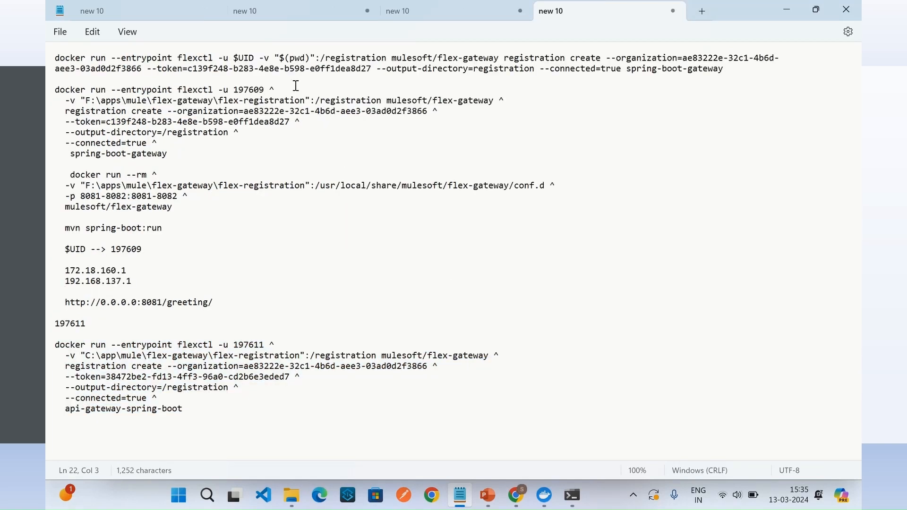
Step: Copy the "Start the gateway" docker run command from the Runtime Manager instructions into the Notepad notes, below the registration command
{"action": "left_click", "coordinate": [514, 502]}
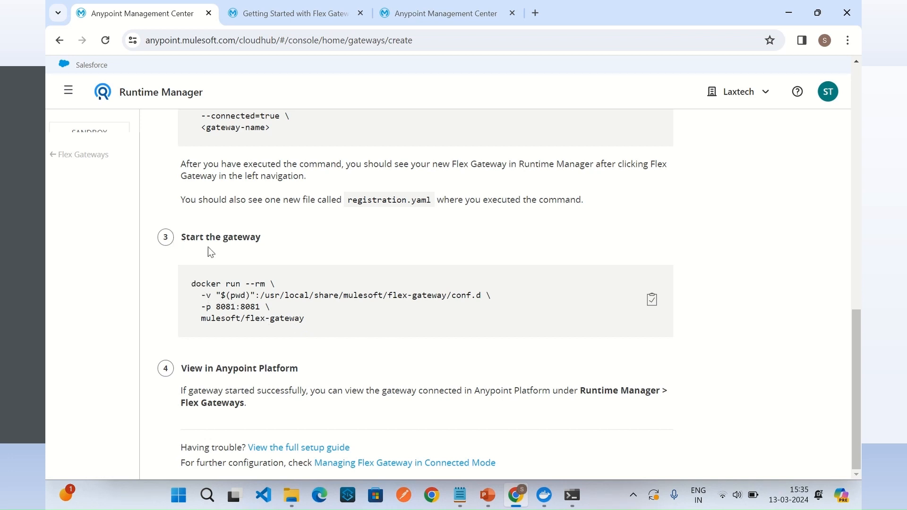
{"action": "left_click", "coordinate": [652, 303]}
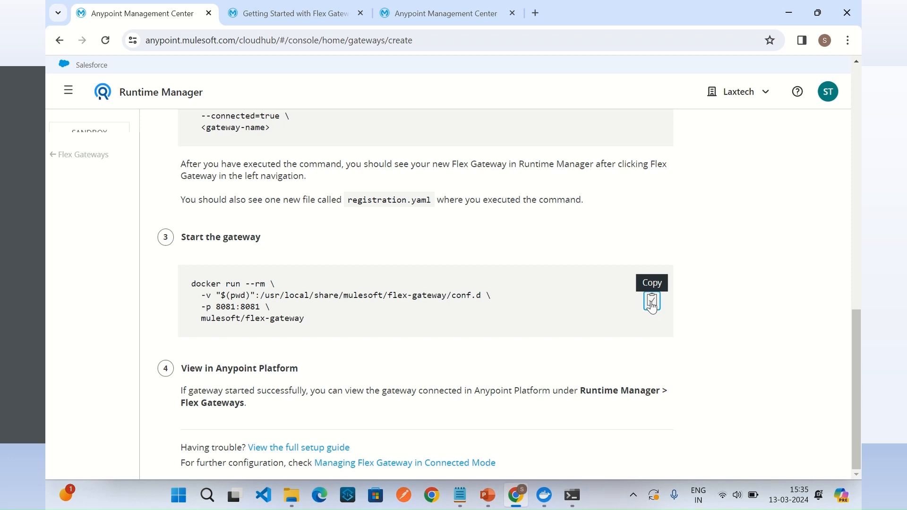
{"action": "left_click", "coordinate": [651, 303]}
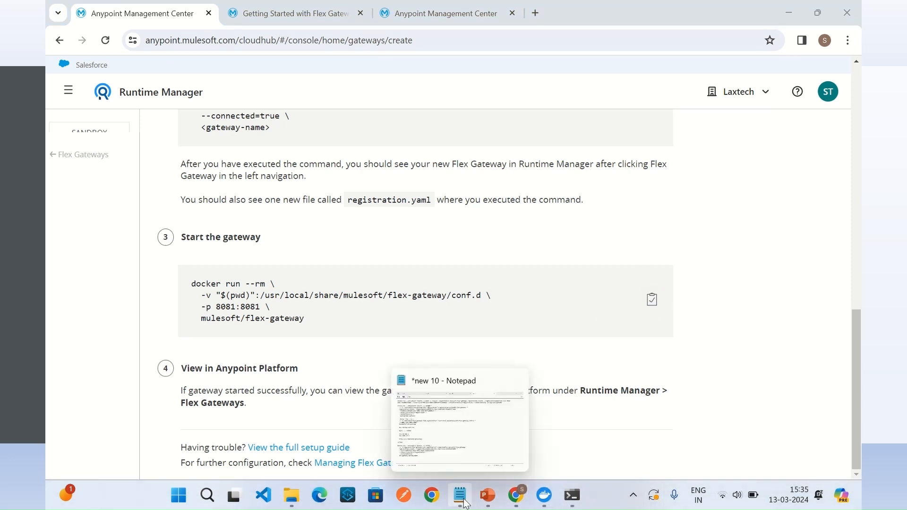
{"action": "left_click", "coordinate": [464, 503]}
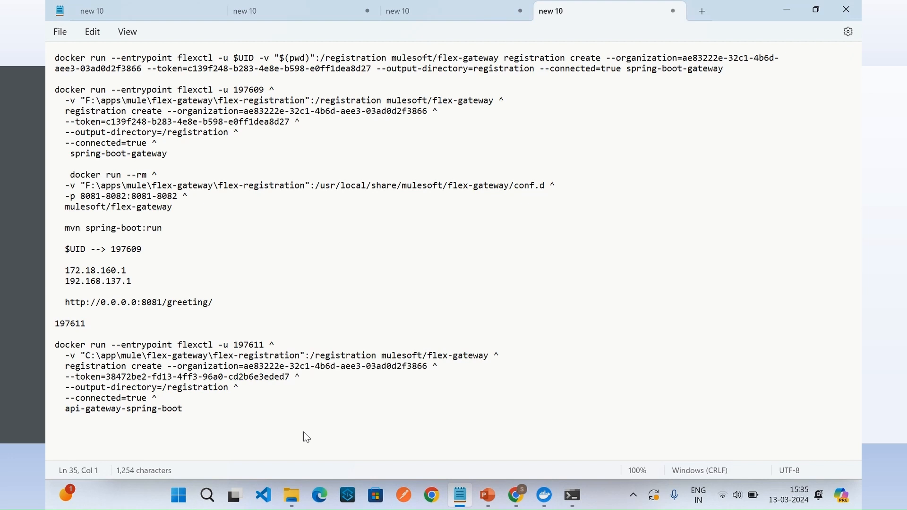
{"action": "key", "text": "ctrl+v"}
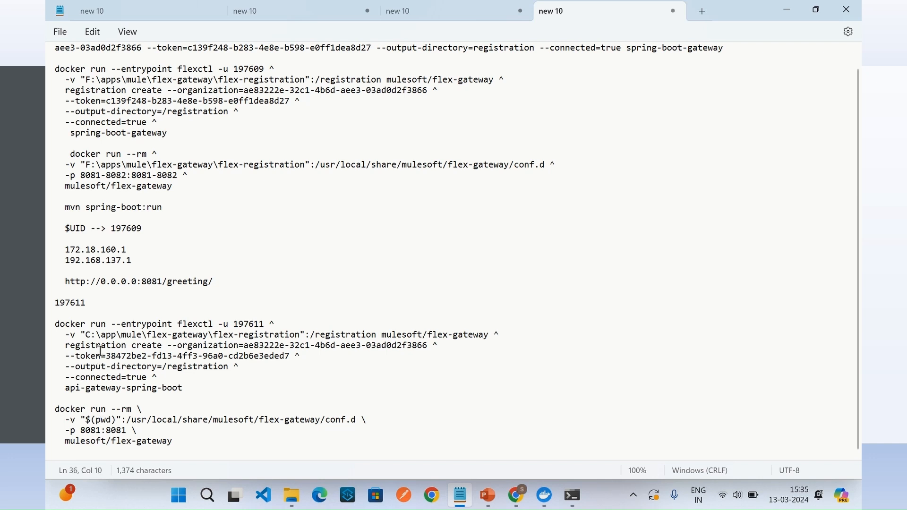
Step: Replace $(pwd) in the copied start command with the path C:\app\mule\flex-gateway\flex-registration
{"action": "left_click_drag", "start_coordinate": [87, 336], "coordinate": [303, 342]}
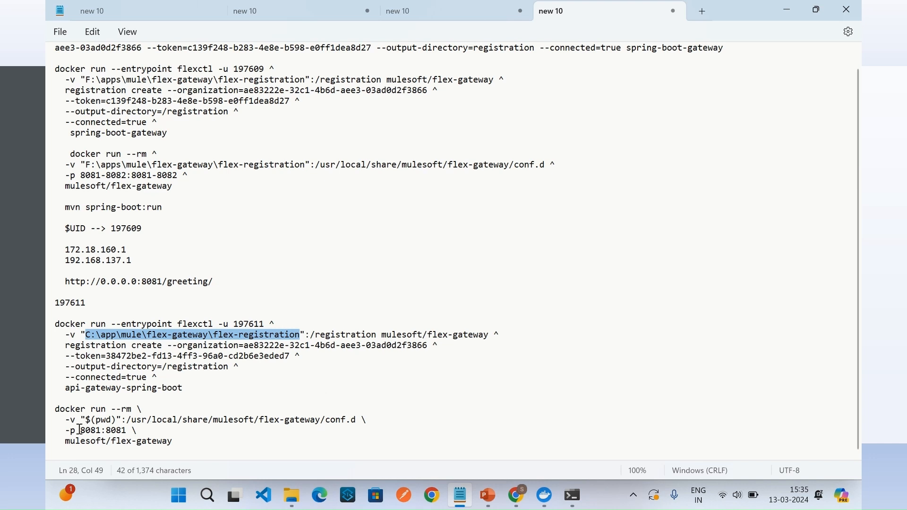
{"action": "left_click_drag", "start_coordinate": [88, 422], "coordinate": [117, 422]}
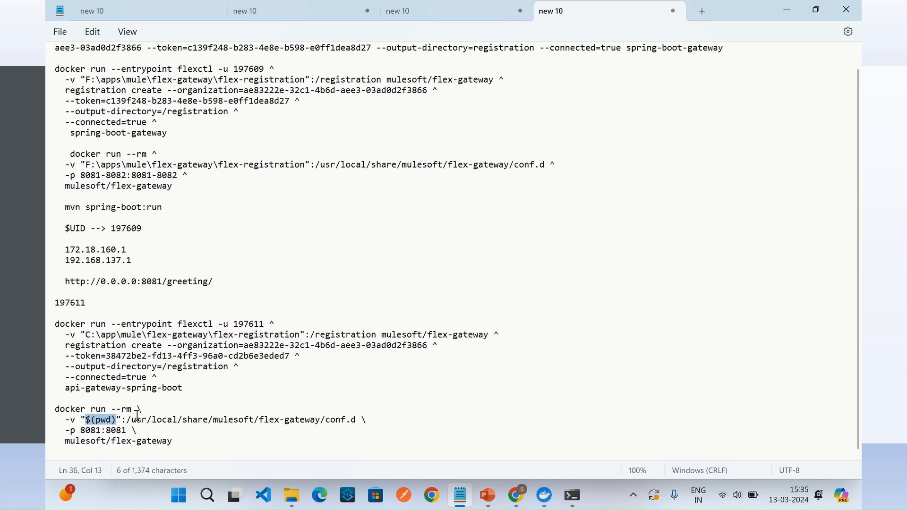
{"action": "key", "text": "ctrl+v"}
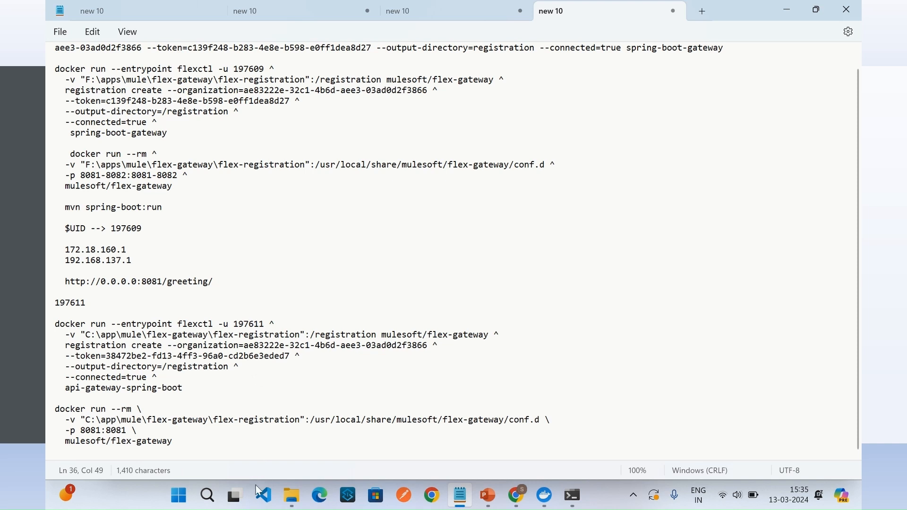
Step: Replace the backslash line continuations at the ends of the start command's first three lines with ^
{"action": "key", "text": "ctrl+End"}
{"action": "left_click_drag", "start_coordinate": [268, 321], "coordinate": [278, 327]}
{"action": "left_click_drag", "start_coordinate": [133, 409], "coordinate": [142, 408]}
{"action": "type", "text": "^"}
{"action": "left_click_drag", "start_coordinate": [538, 420], "coordinate": [544, 420]}
{"action": "key", "text": "shift+Right"}
{"action": "type", "text": "^"}
{"action": "left_click_drag", "start_coordinate": [133, 429], "coordinate": [137, 429]}
{"action": "type", "text": "^"}
Step: Copy the edited four-line start command and run it in Command Prompt from the flex-registration folder, accepting the multi-line paste
{"action": "left_click_drag", "start_coordinate": [178, 441], "coordinate": [50, 404]}
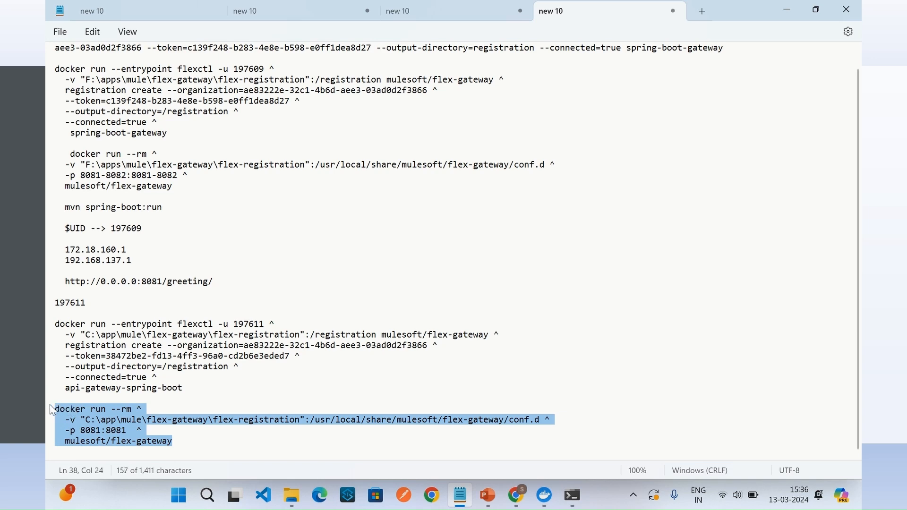
{"action": "left_click", "coordinate": [569, 500]}
{"action": "right_click", "coordinate": [389, 383]}
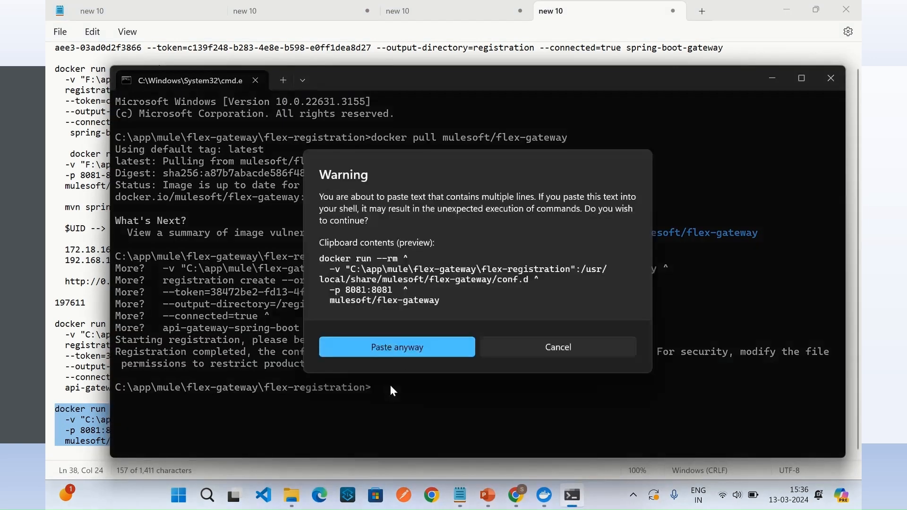
{"action": "left_click", "coordinate": [397, 348]}
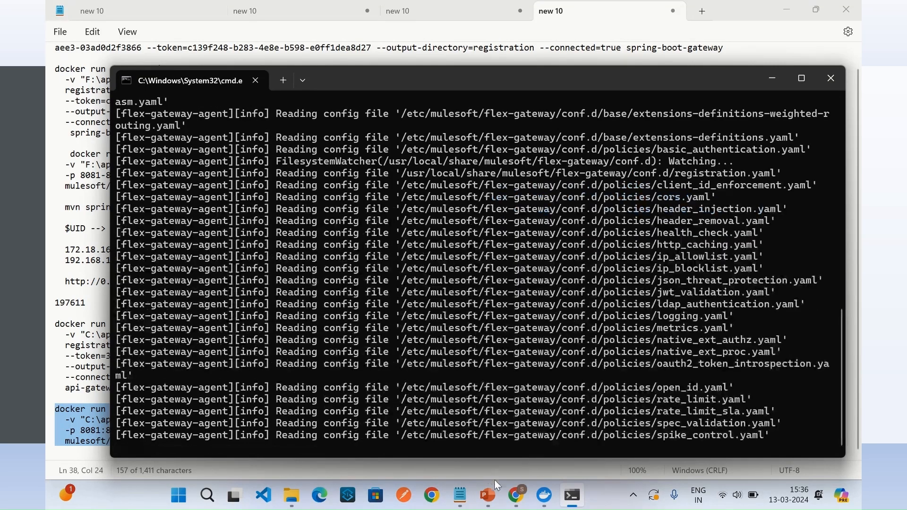
Step: Refresh the Flex Gateways list in Runtime Manager in Chrome and check the status of api-gateway-spring-boot
{"action": "mouse_move", "coordinate": [516, 495]}
{"action": "left_click", "coordinate": [510, 468]}
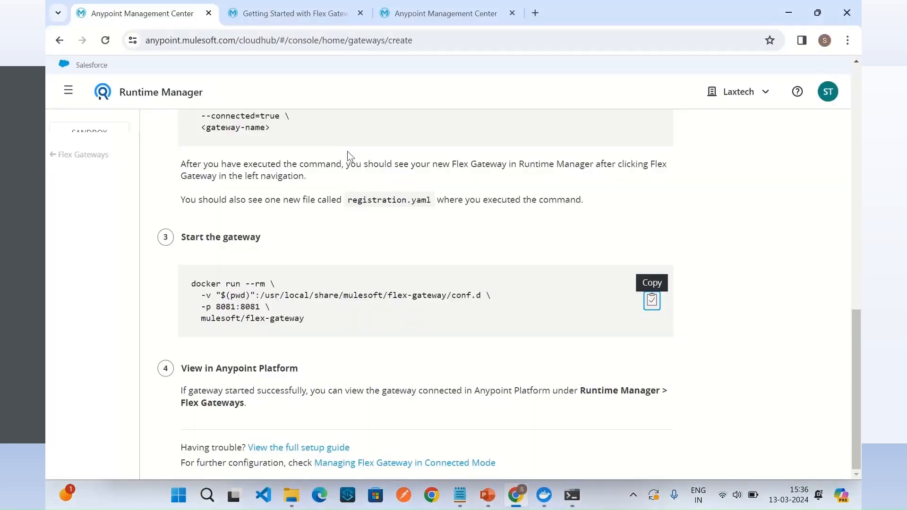
{"action": "left_click", "coordinate": [392, 19]}
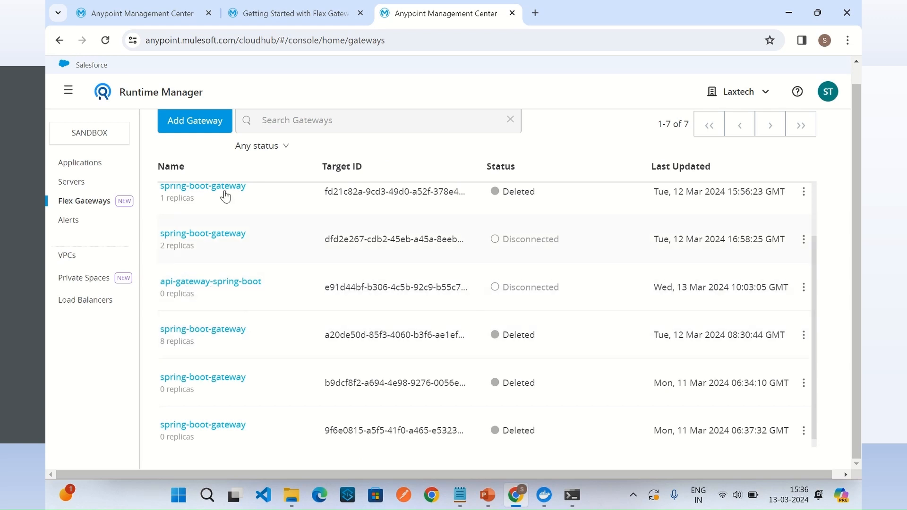
{"action": "left_click", "coordinate": [105, 40]}
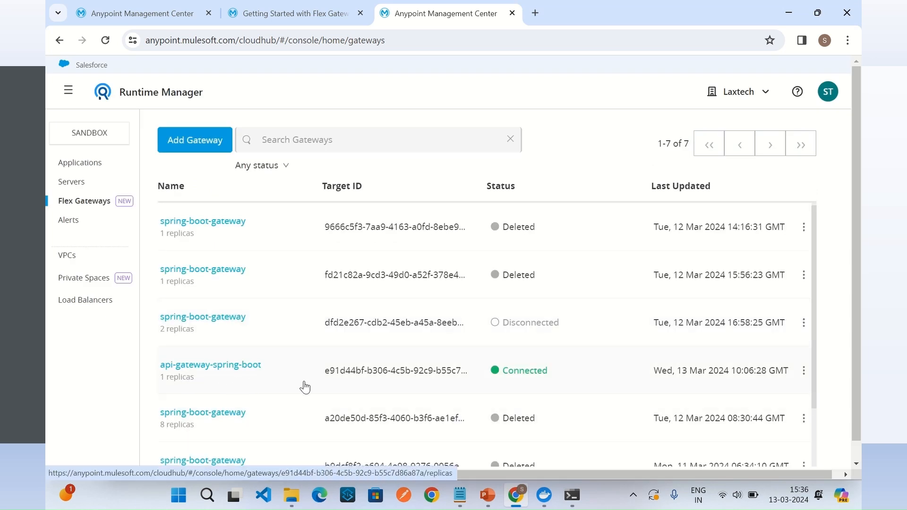
{"action": "left_click_drag", "start_coordinate": [519, 370], "coordinate": [571, 375]}
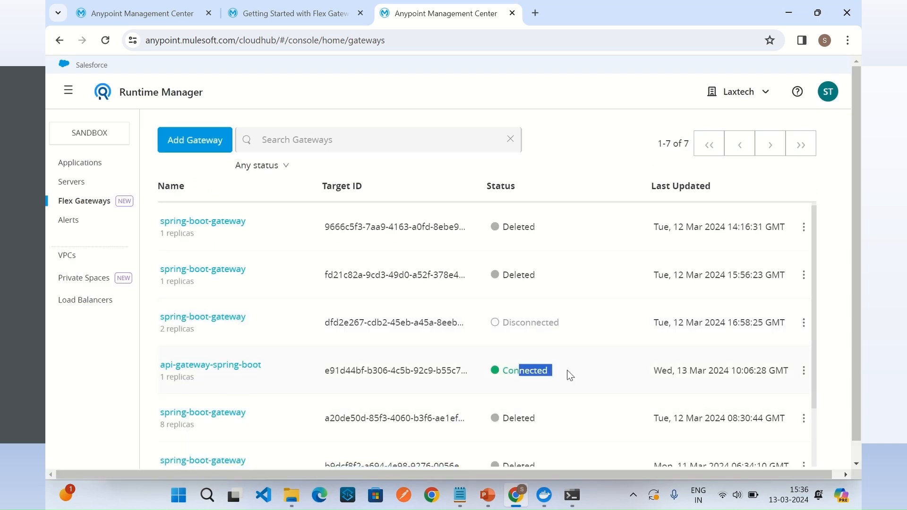
{"action": "left_click", "coordinate": [590, 363]}
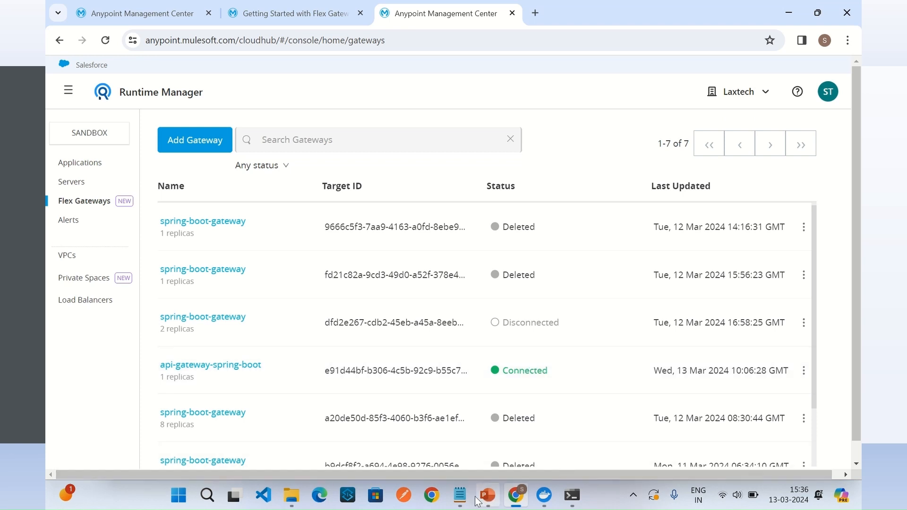
Step: Examine the --connected=true option in the Notepad registration command and in the "Register your gateway" instructions, and return to the Flex Gateways list
{"action": "left_click", "coordinate": [460, 495]}
{"action": "left_click", "coordinate": [265, 398]}
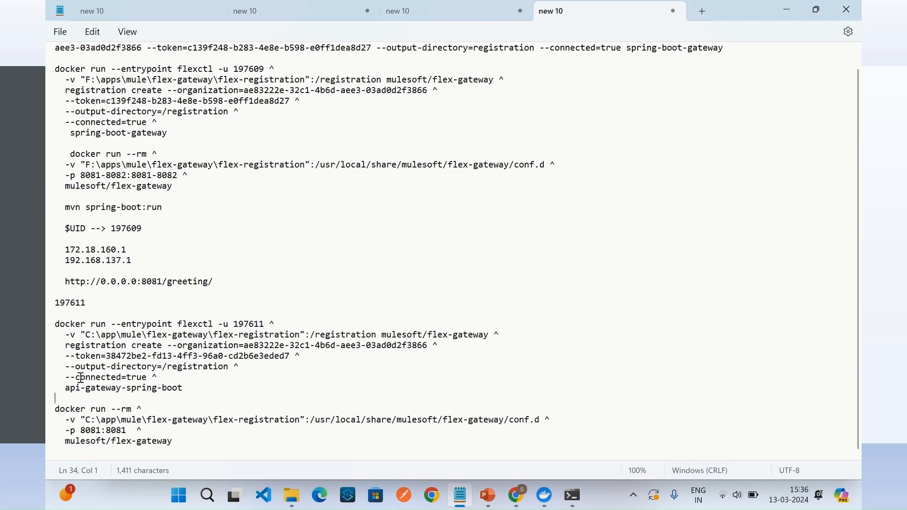
{"action": "left_click_drag", "start_coordinate": [79, 378], "coordinate": [148, 378]}
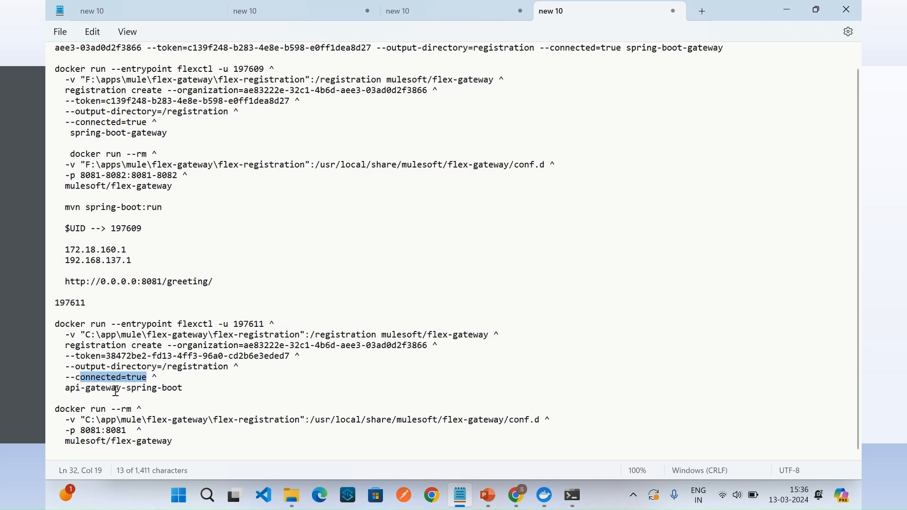
{"action": "left_click", "coordinate": [99, 383]}
{"action": "left_click_drag", "start_coordinate": [76, 378], "coordinate": [148, 383]}
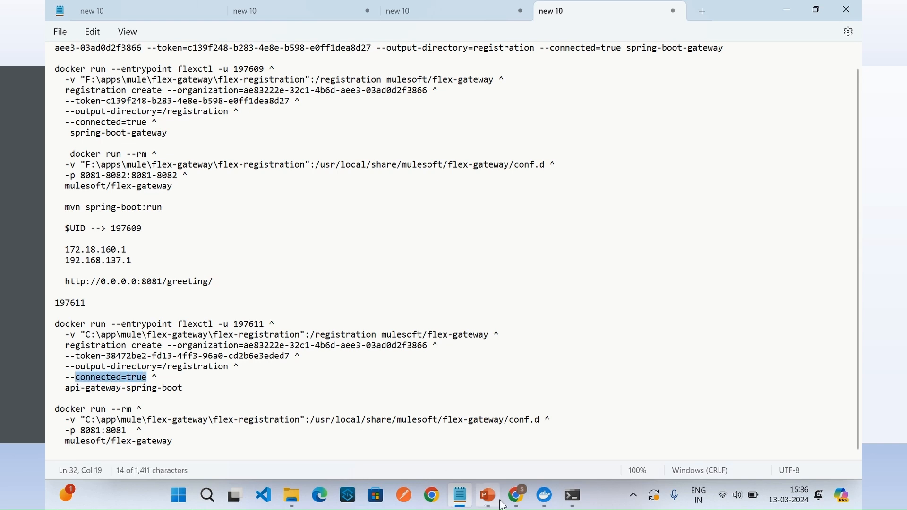
{"action": "left_click", "coordinate": [517, 498]}
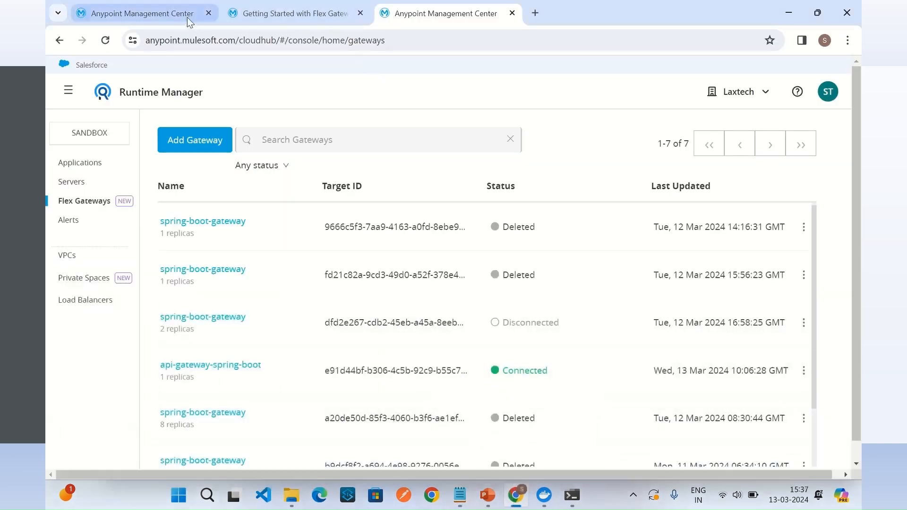
{"action": "left_click", "coordinate": [162, 14]}
{"action": "scroll", "coordinate": [370, 277], "scroll_direction": "up", "scroll_amount": 3}
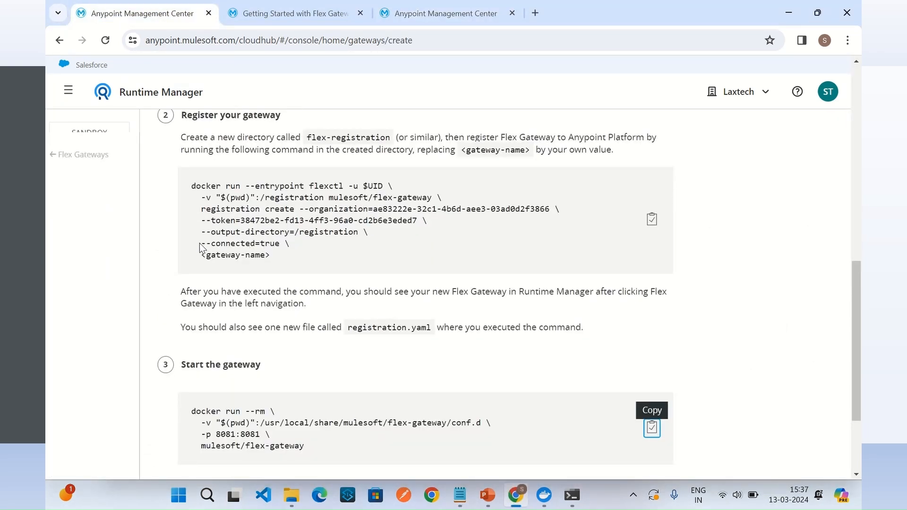
{"action": "left_click_drag", "start_coordinate": [201, 245], "coordinate": [280, 250]}
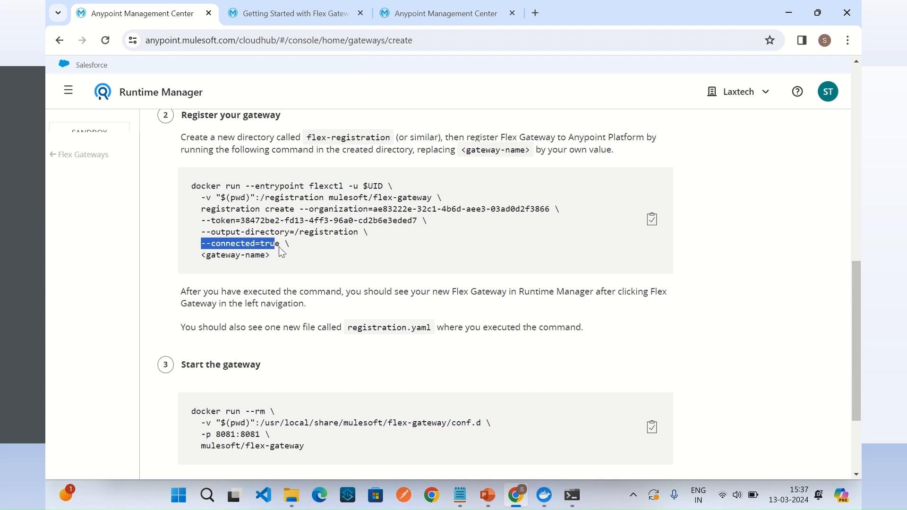
{"action": "left_click", "coordinate": [303, 248]}
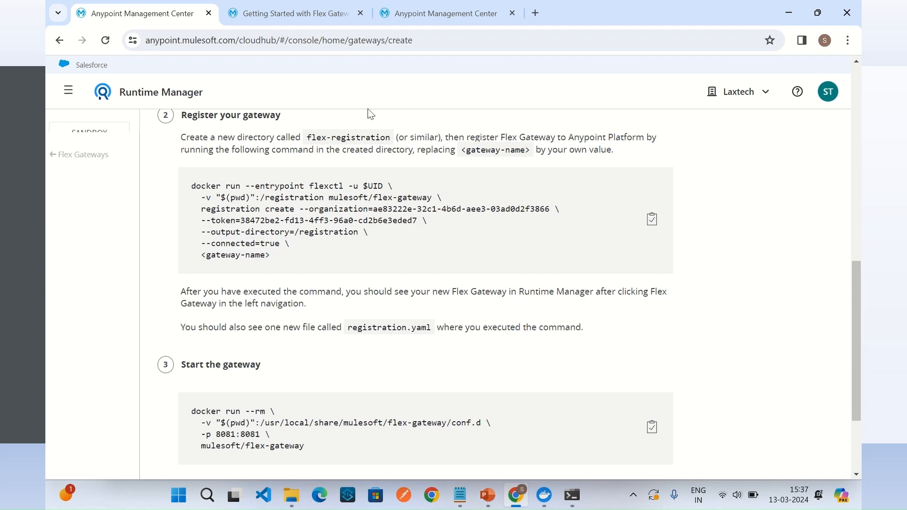
{"action": "left_click", "coordinate": [401, 17]}
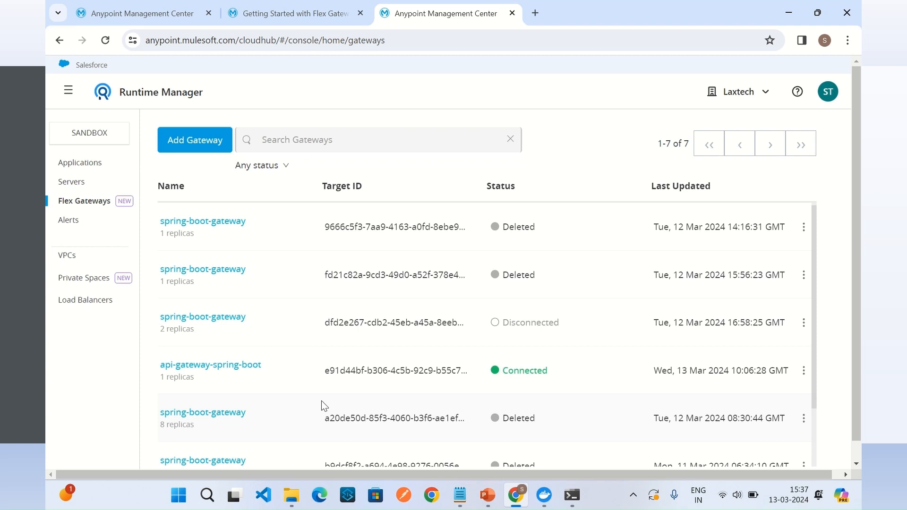
Step: Go to C:\projects\spring-boot\hello in File Explorer and open a Command Prompt in that folder
{"action": "left_click", "coordinate": [293, 499]}
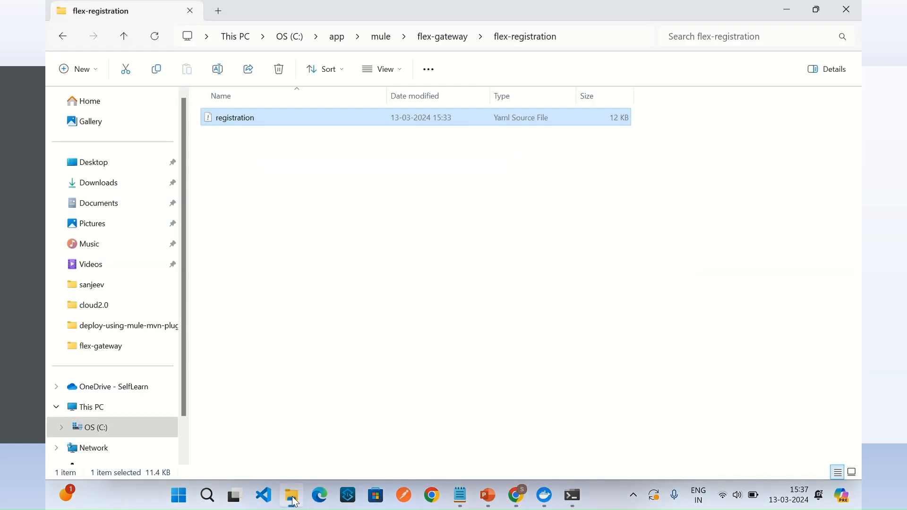
{"action": "left_click", "coordinate": [364, 255]}
{"action": "left_click", "coordinate": [63, 37]}
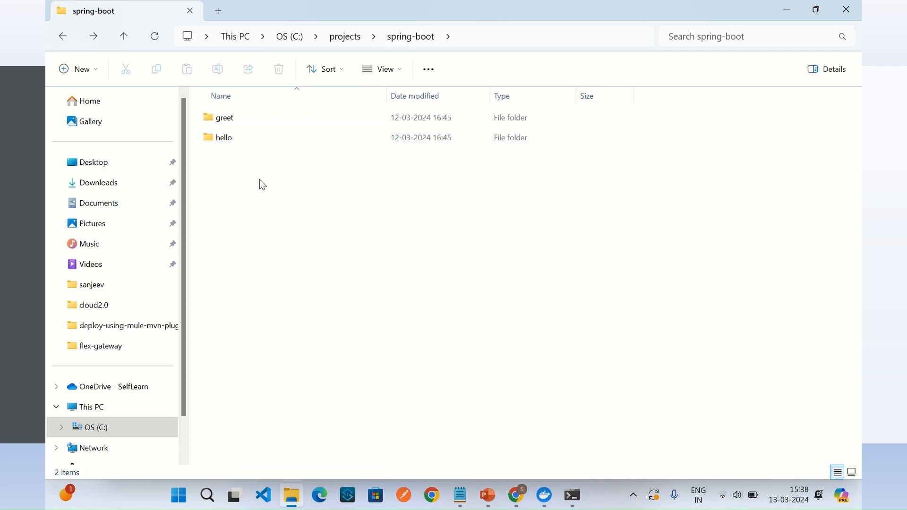
{"action": "double_click", "coordinate": [225, 138]}
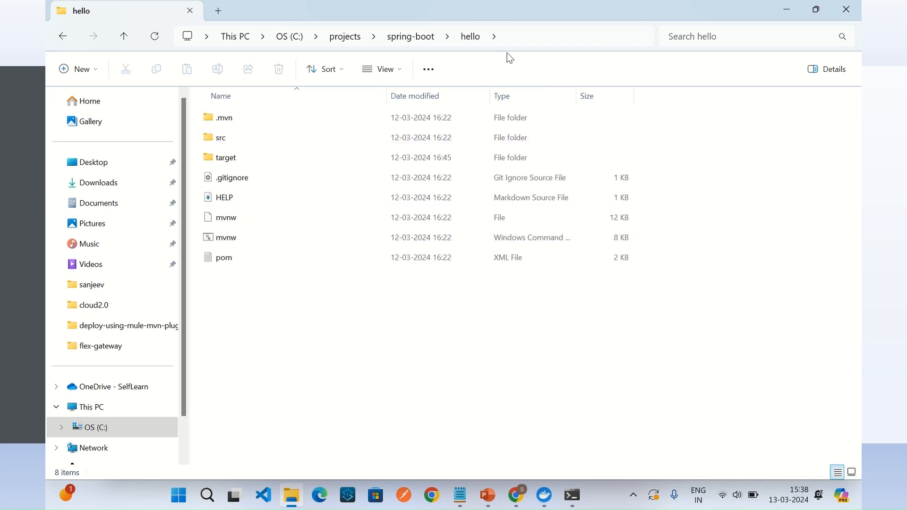
{"action": "left_click", "coordinate": [512, 36]}
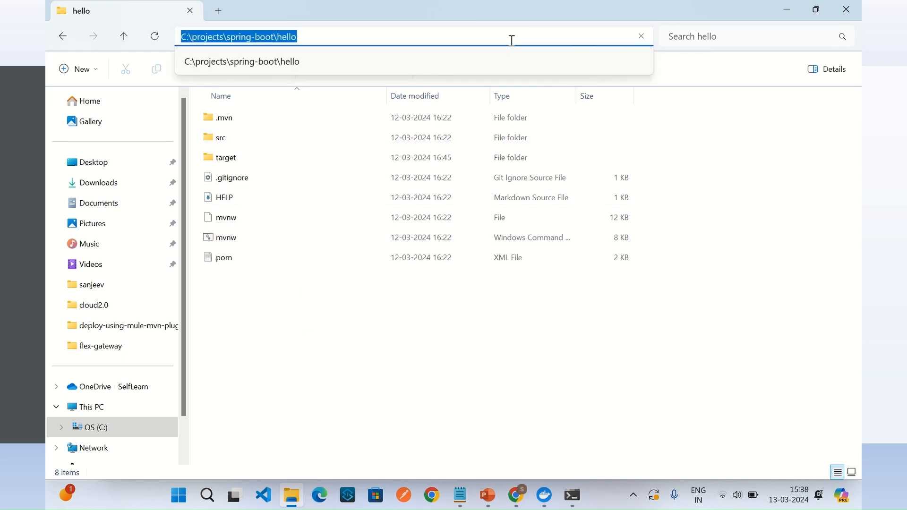
{"action": "type", "text": "cmd"}
{"action": "key", "text": "Return"}
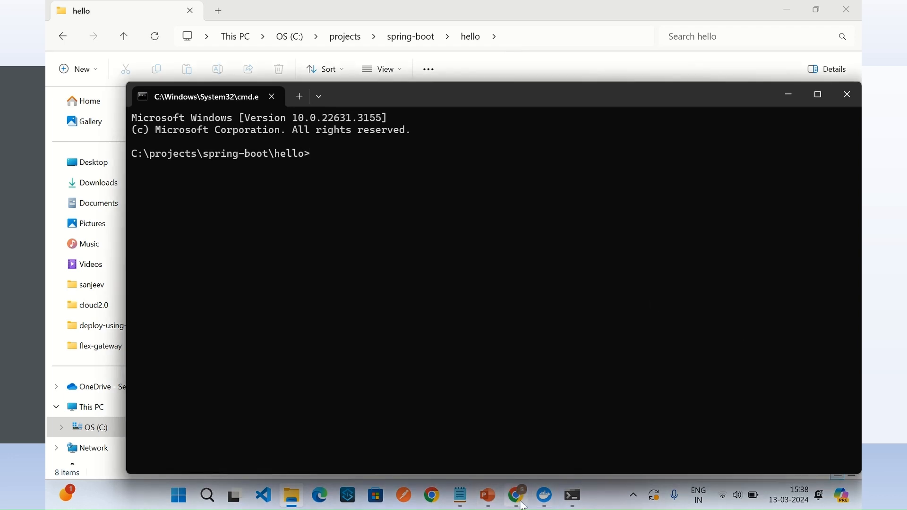
Step: Copy the mvn spring-boot:run command from the Notepad notes and run it in the Command Prompt at C:\projects\spring-boot\hello
{"action": "mouse_move", "coordinate": [518, 502]}
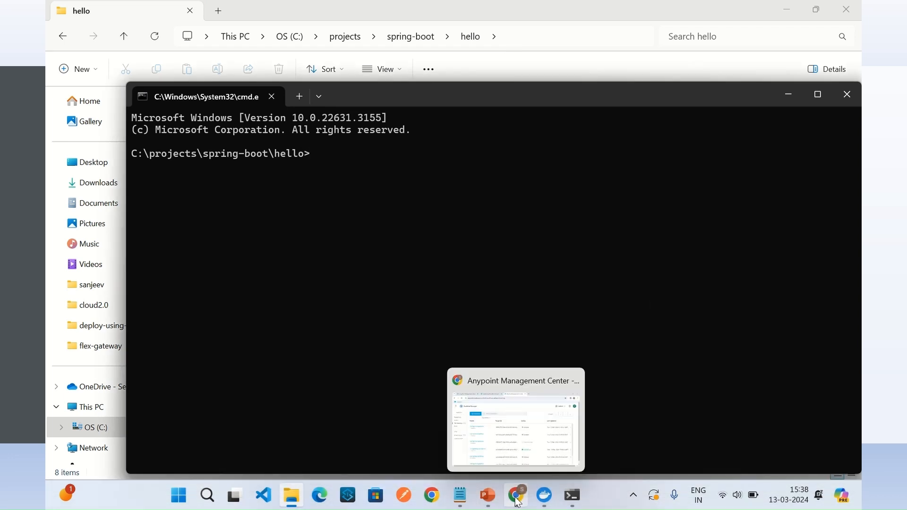
{"action": "left_click", "coordinate": [461, 495]}
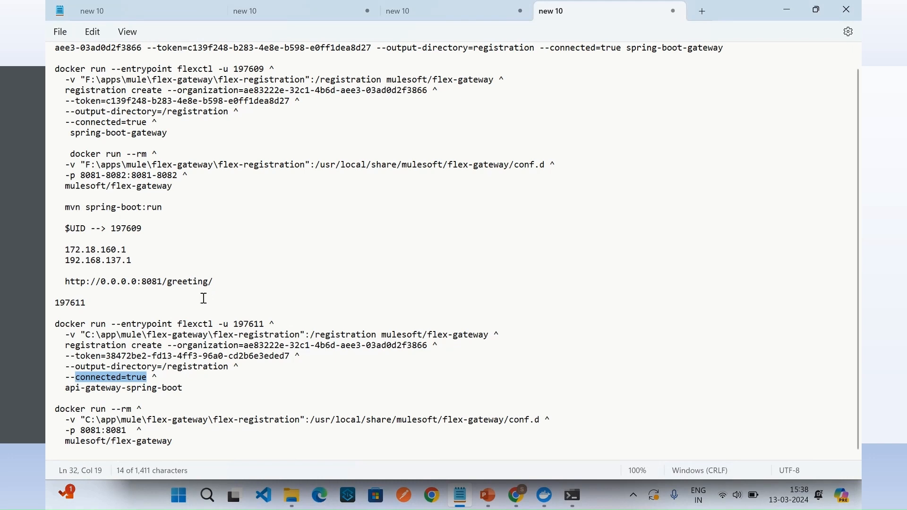
{"action": "left_click_drag", "start_coordinate": [67, 208], "coordinate": [163, 211]}
{"action": "key", "text": "ctrl+c"}
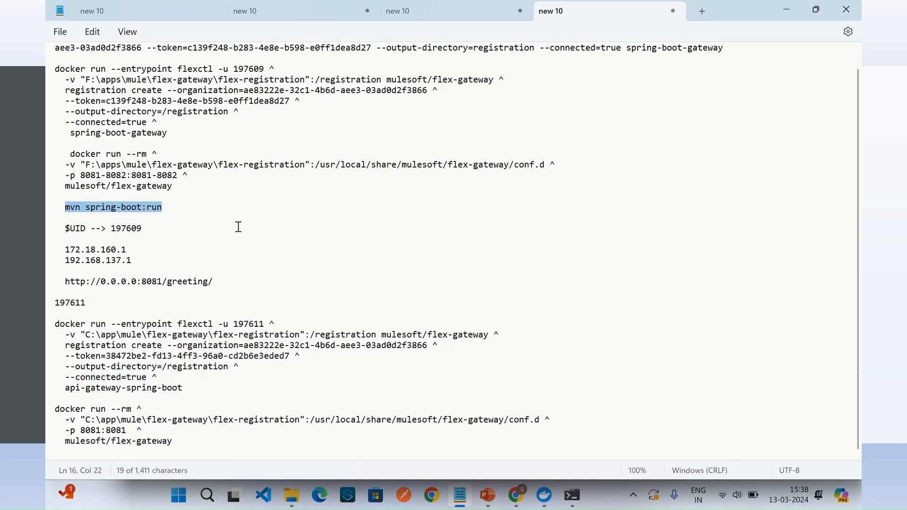
{"action": "mouse_move", "coordinate": [592, 481]}
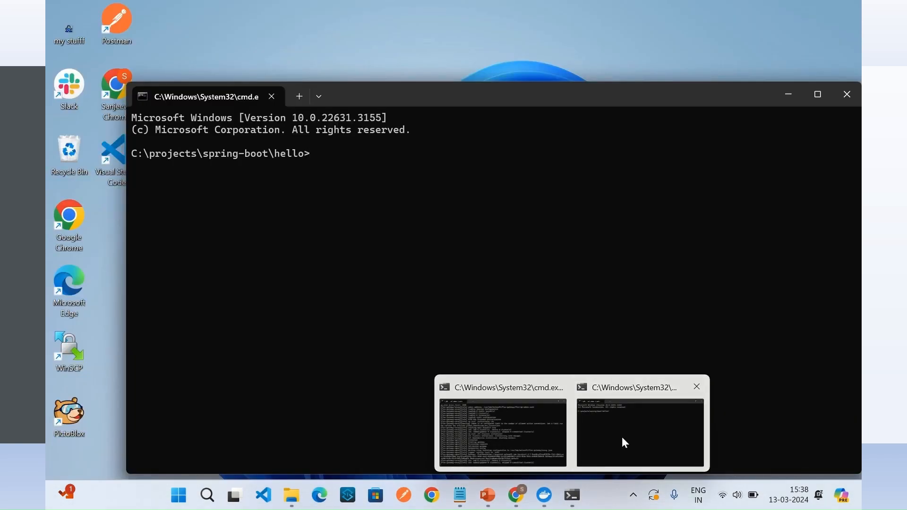
{"action": "left_click", "coordinate": [621, 436]}
{"action": "key", "text": "ctrl+v"}
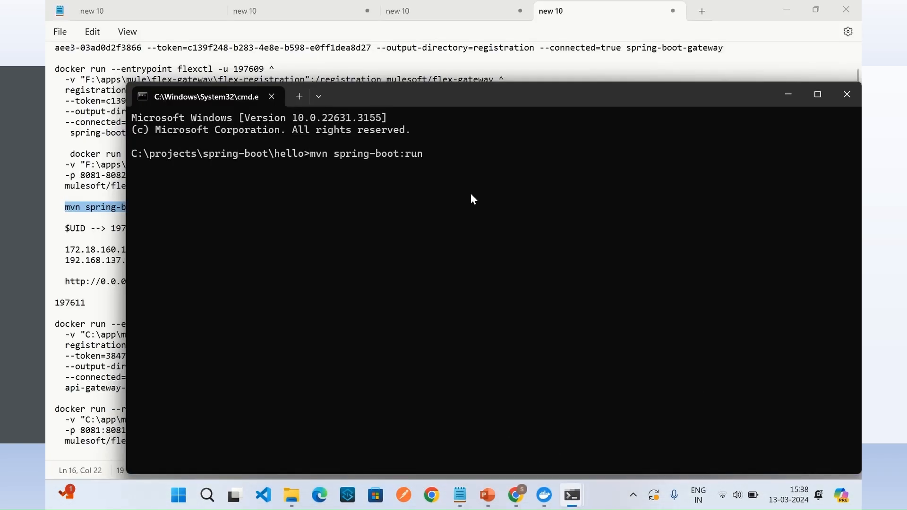
{"action": "key", "text": "Return"}
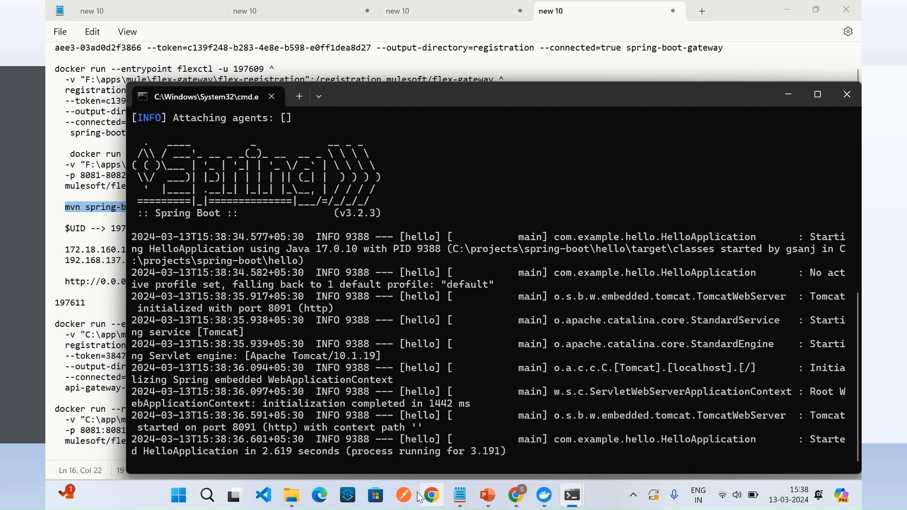
Step: Go to C:\projects\spring-boot\greet in File Explorer, open a Command Prompt in that folder and run mvn spring-boot:run
{"action": "left_click", "coordinate": [292, 494]}
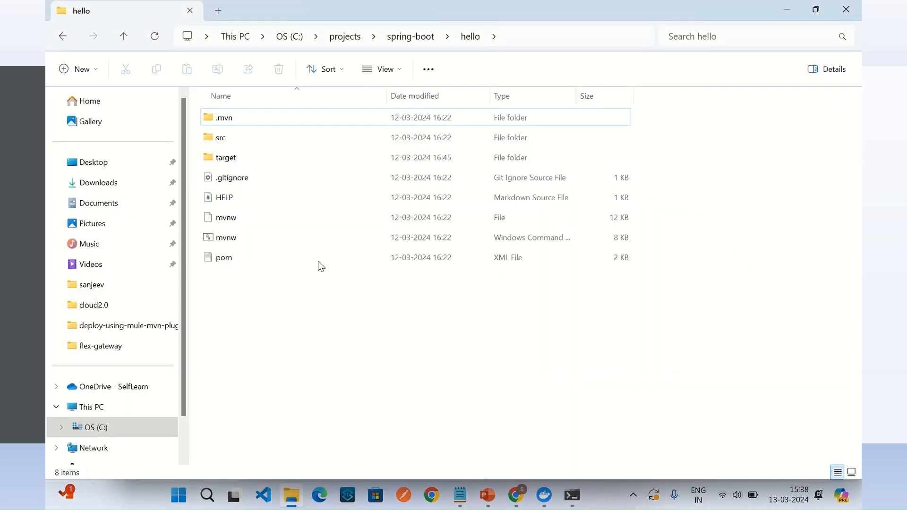
{"action": "left_click", "coordinate": [413, 38]}
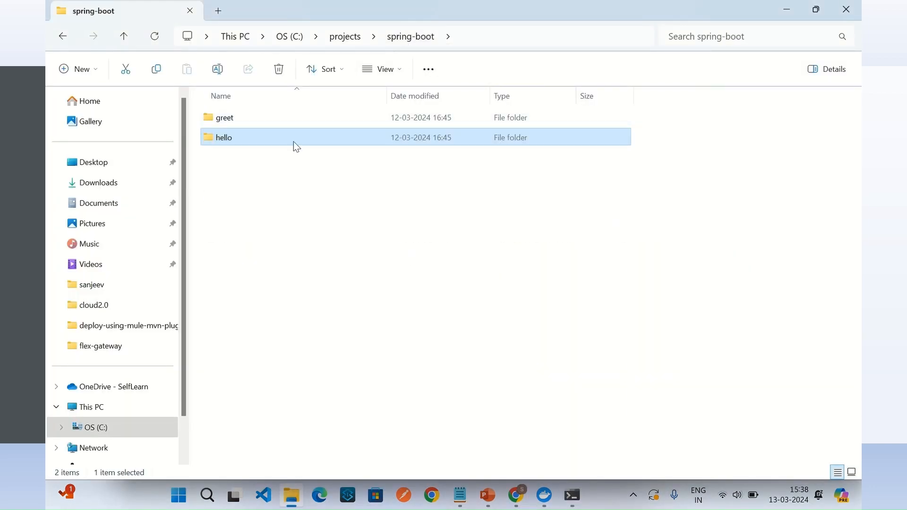
{"action": "left_click", "coordinate": [233, 121]}
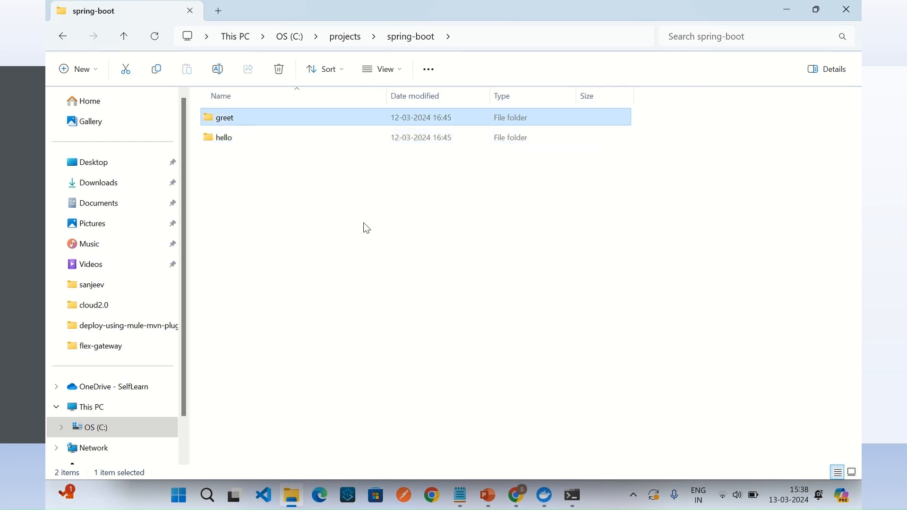
{"action": "double_click", "coordinate": [231, 121]}
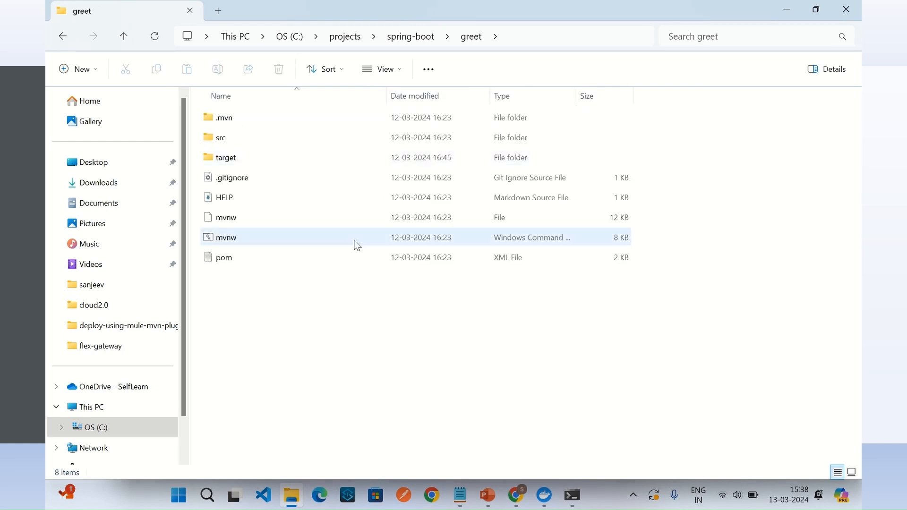
{"action": "left_click", "coordinate": [539, 36]}
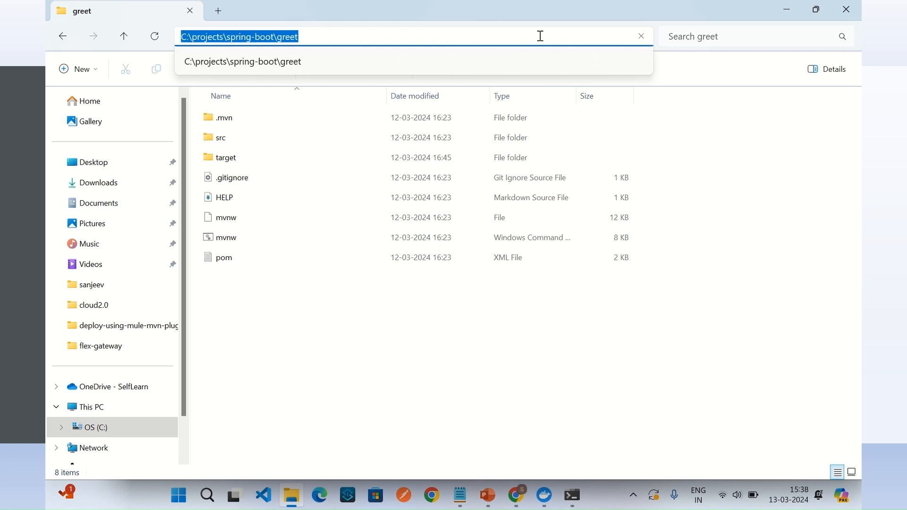
{"action": "type", "text": "cmd"}
{"action": "key", "text": "Return"}
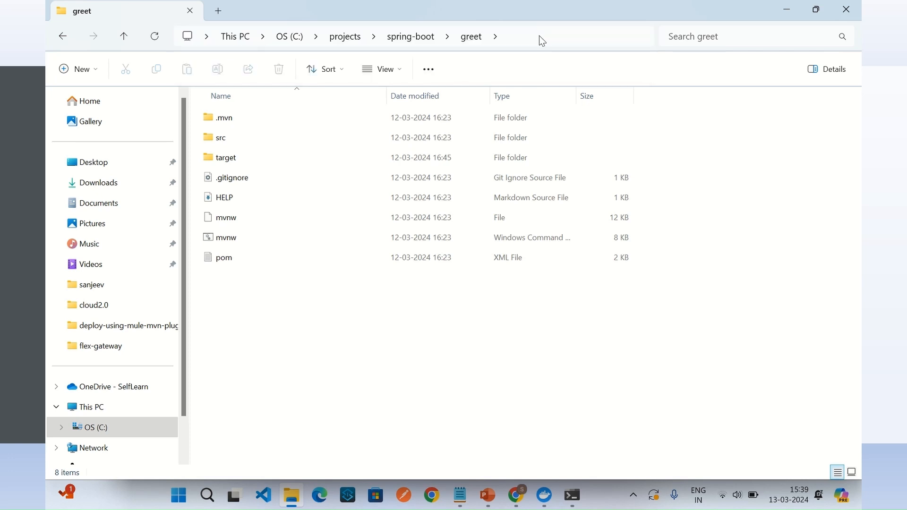
{"action": "type", "text": "mvn spring-boot:run"}
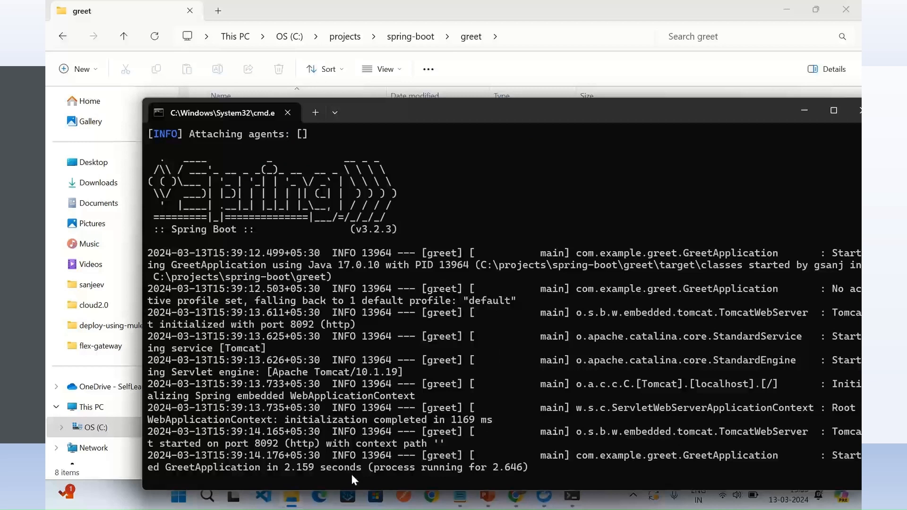
Step: Switch to Chrome and try to load localhost:8081/api/hello in a new tab
{"action": "left_click", "coordinate": [520, 500]}
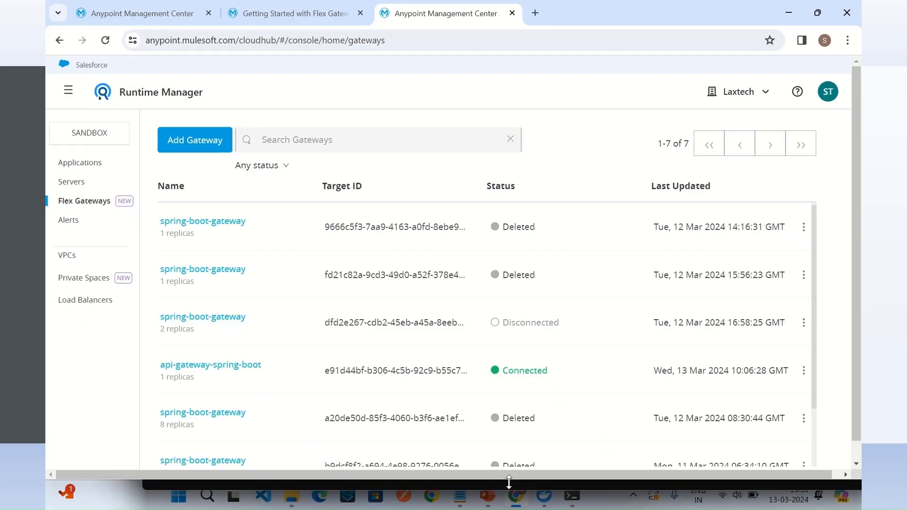
{"action": "left_click", "coordinate": [536, 15]}
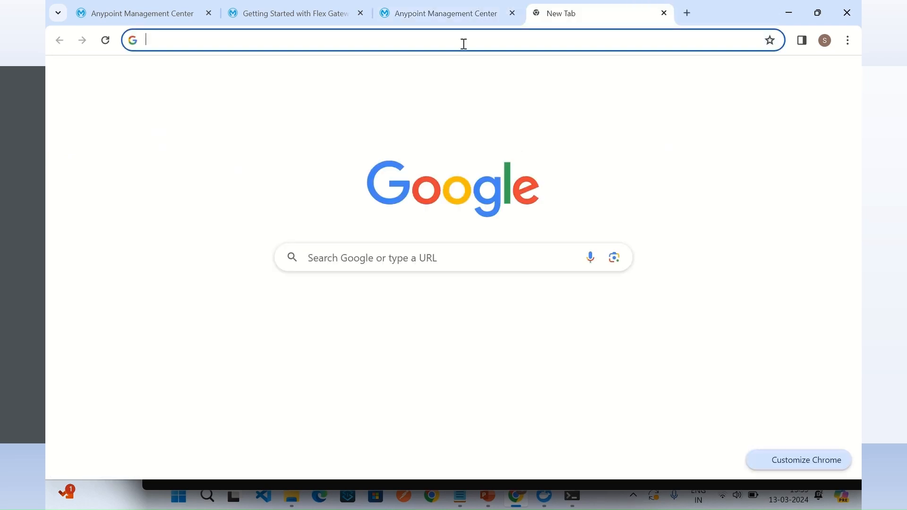
{"action": "left_click", "coordinate": [309, 39]}
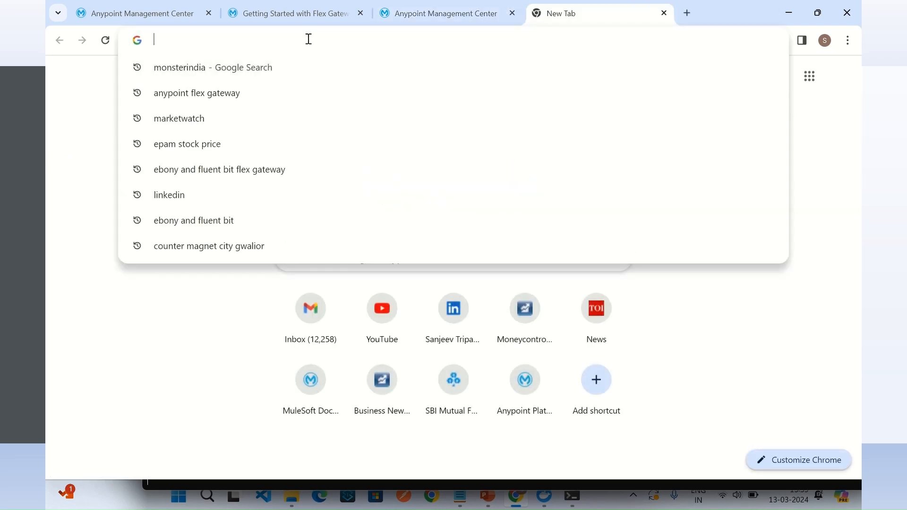
{"action": "type", "text": "localhost:8081/api/hello"}
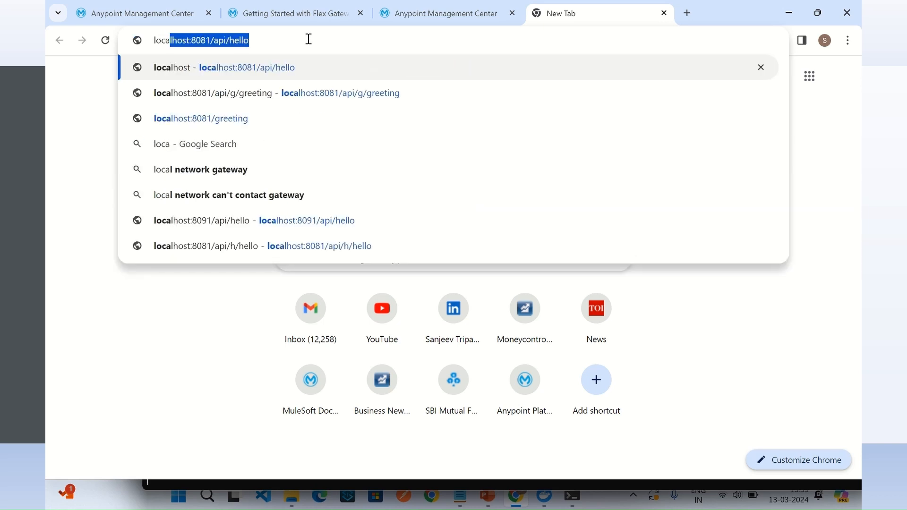
{"action": "left_click", "coordinate": [255, 41]}
{"action": "key", "text": "Return"}
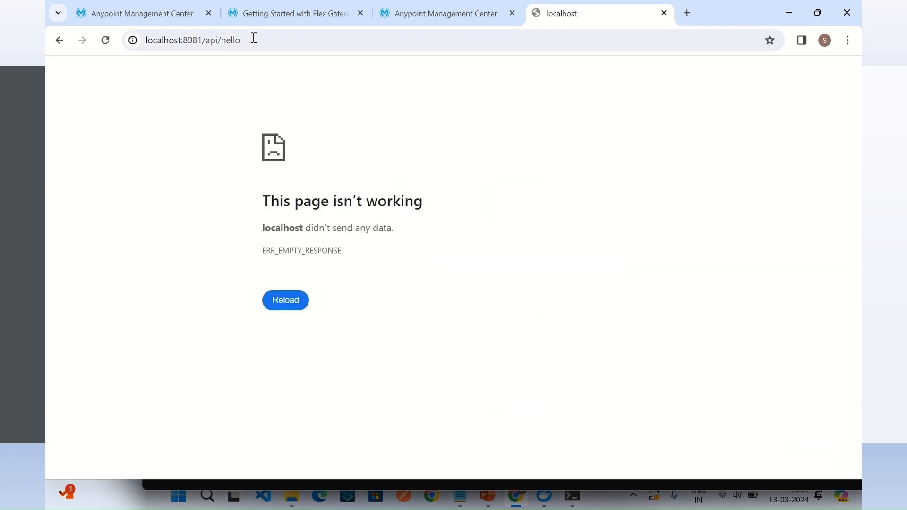
Step: Change the port in the address to 8091, load localhost:8091/api/hello and read the Hello API response
{"action": "left_click", "coordinate": [199, 40]}
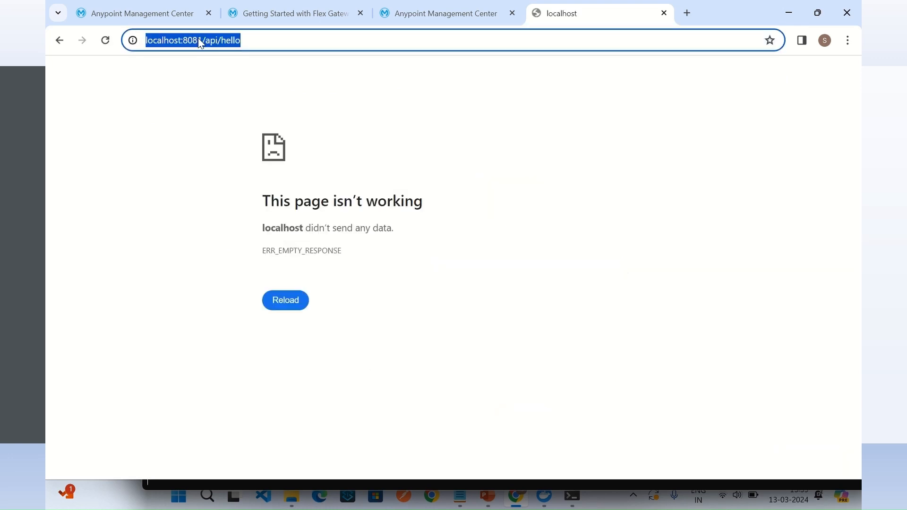
{"action": "left_click", "coordinate": [198, 41]}
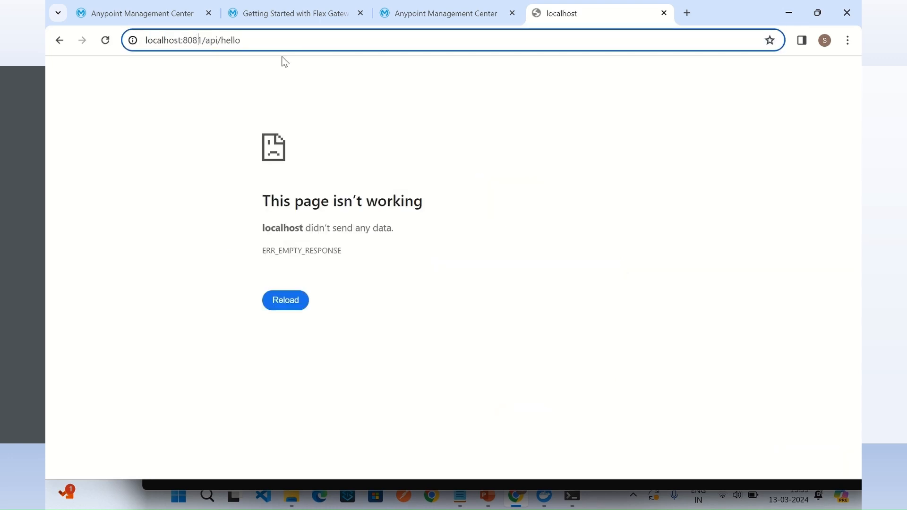
{"action": "key", "text": "BackSpace"}
{"action": "type", "text": "9"}
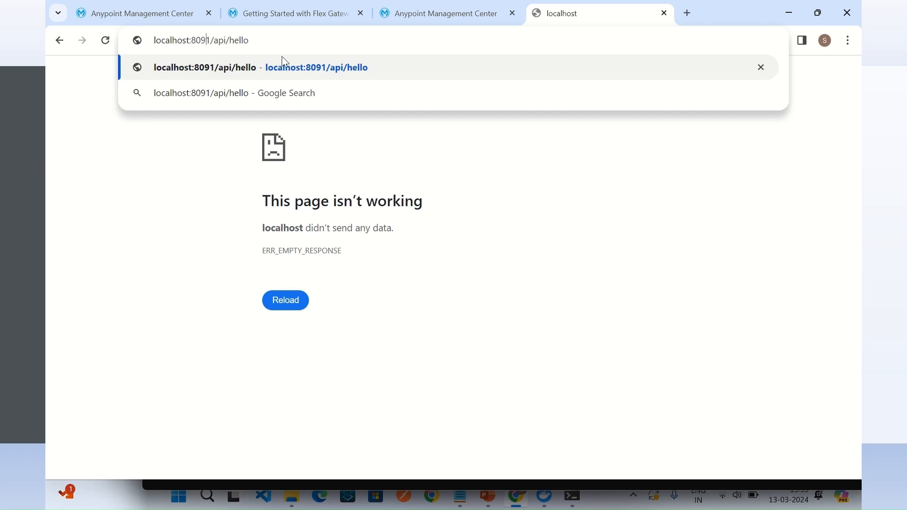
{"action": "key", "text": "Return"}
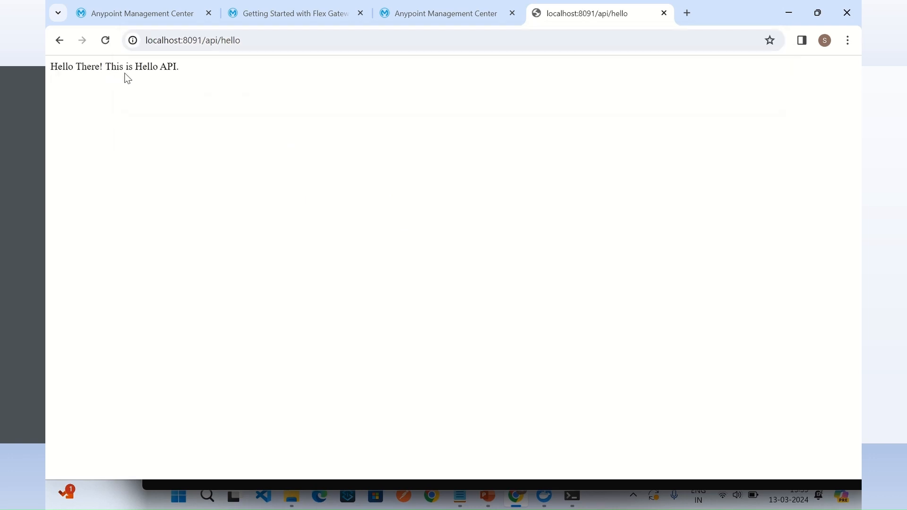
{"action": "left_click_drag", "start_coordinate": [166, 72], "coordinate": [111, 82]}
{"action": "left_click", "coordinate": [204, 74]}
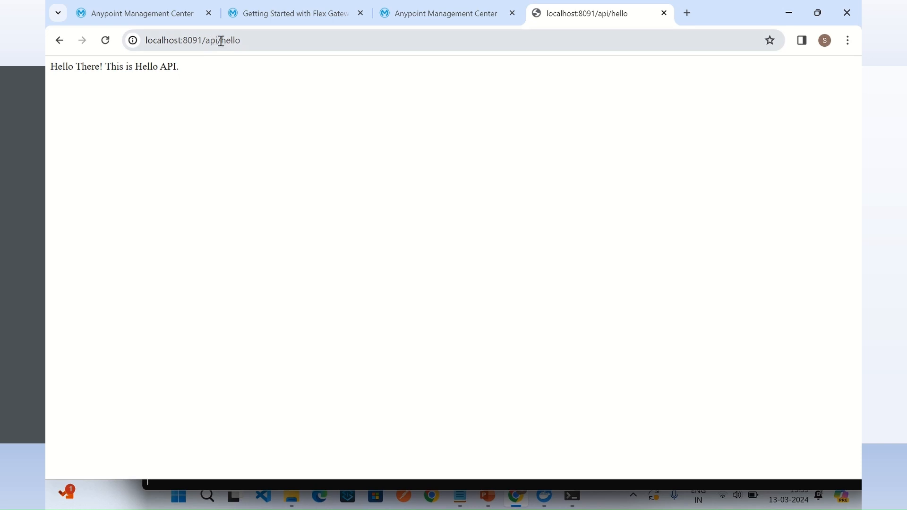
Step: Load localhost:8092/api/greeting in the same tab and read the greeting API response
{"action": "left_click", "coordinate": [200, 42]}
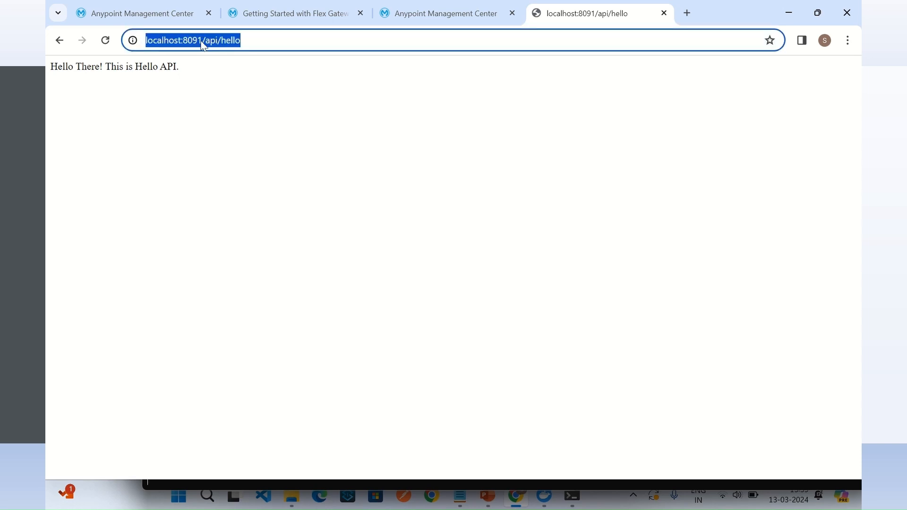
{"action": "left_click", "coordinate": [199, 42]}
{"action": "left_click_drag", "start_coordinate": [198, 41], "coordinate": [344, 41]}
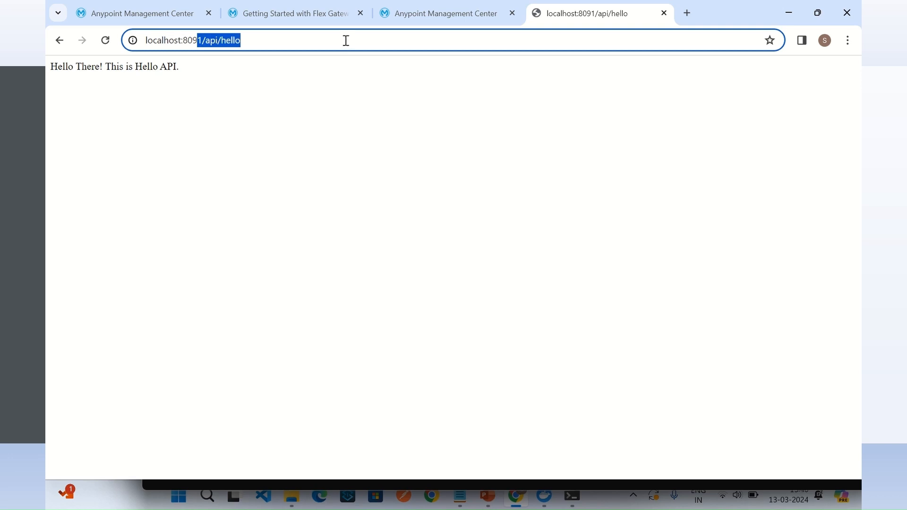
{"action": "type", "text": "2"}
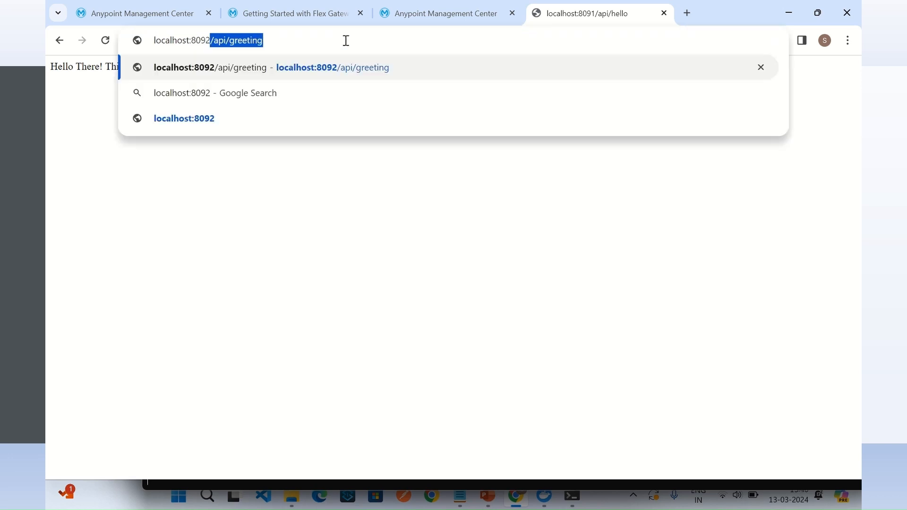
{"action": "left_click", "coordinate": [288, 40]}
{"action": "key", "text": "Return"}
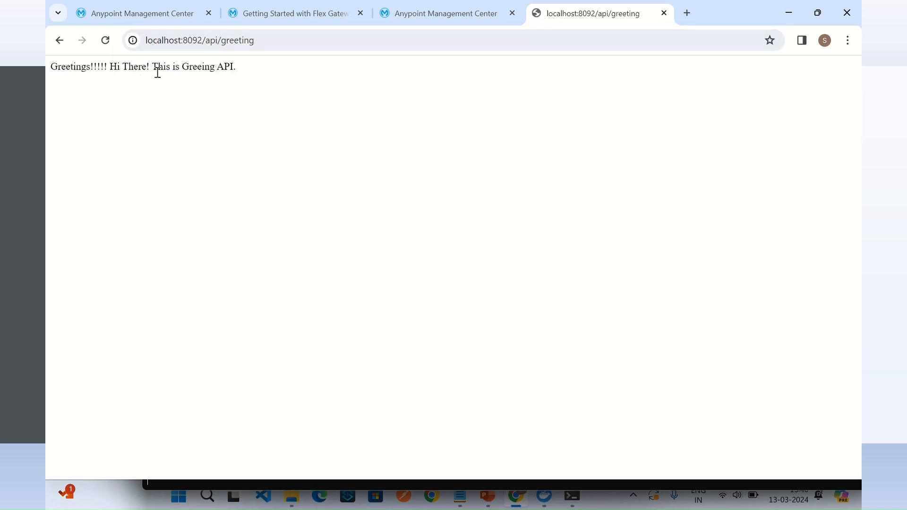
{"action": "left_click_drag", "start_coordinate": [159, 69], "coordinate": [241, 75]}
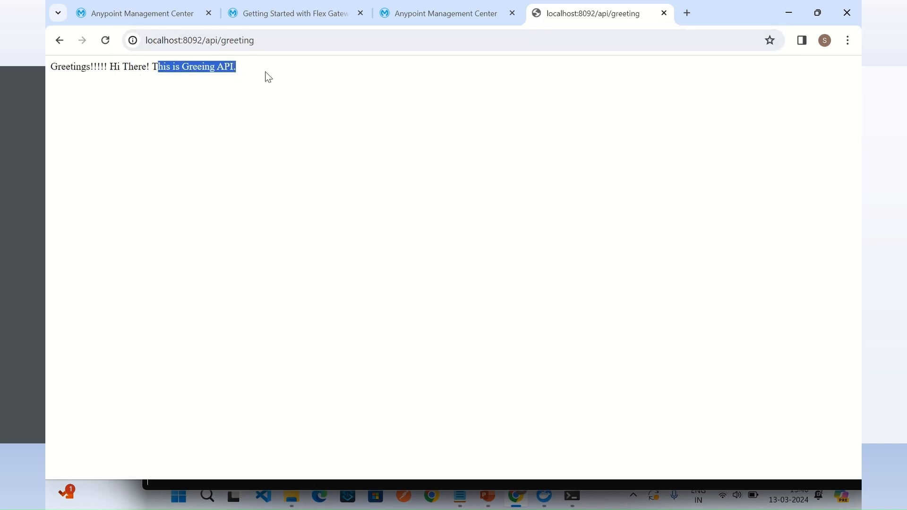
{"action": "left_click", "coordinate": [176, 107]}
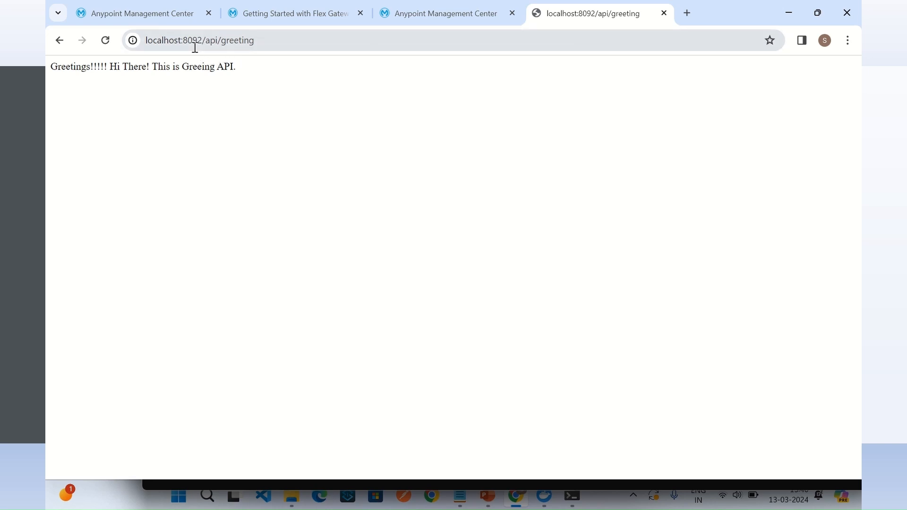
{"action": "left_click", "coordinate": [271, 41]}
{"action": "left_click", "coordinate": [306, 159]}
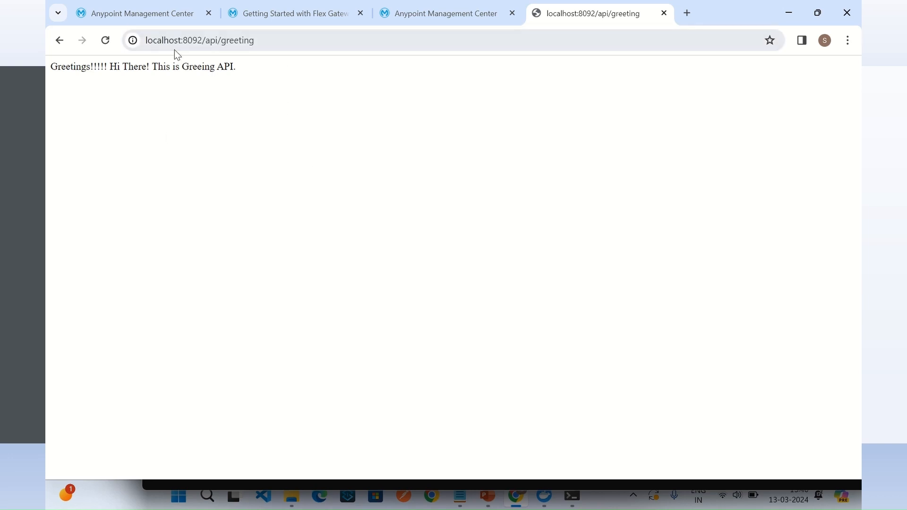
{"action": "left_click", "coordinate": [165, 41]}
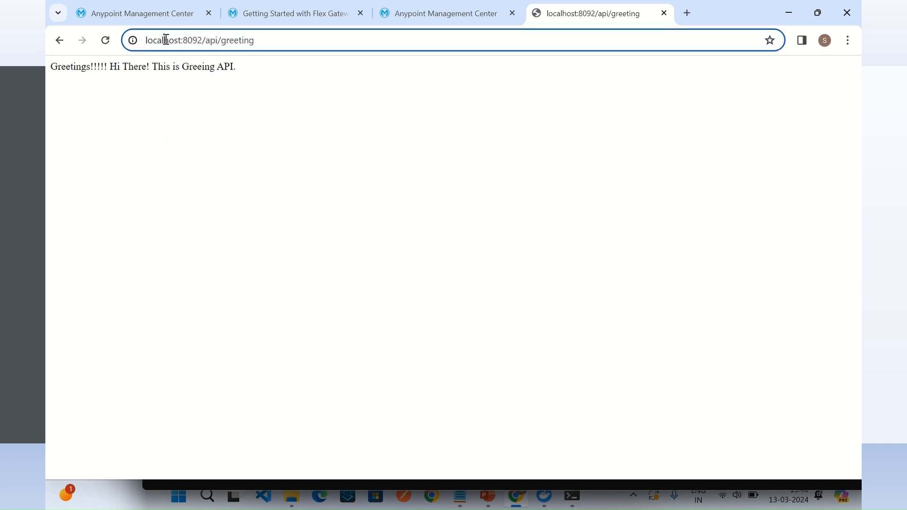
{"action": "left_click", "coordinate": [370, 175]}
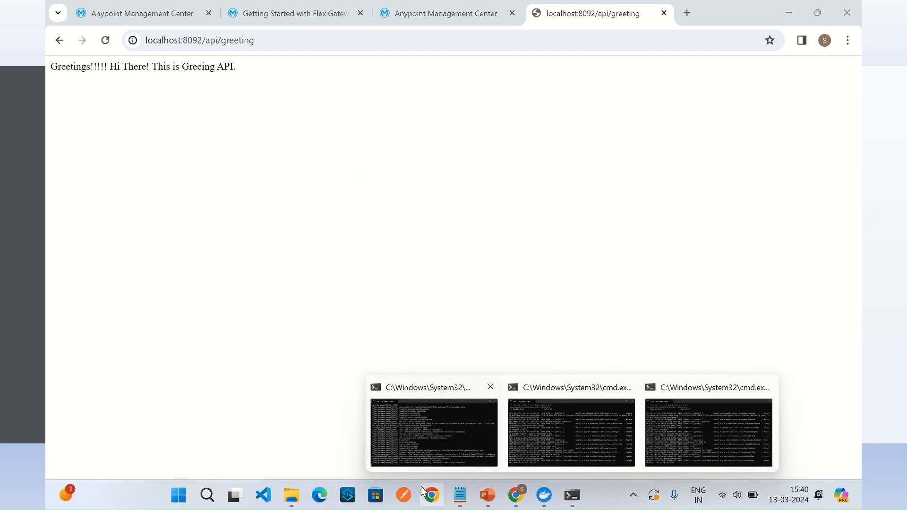
Step: Return to the greet folder in File Explorer and open another Command Prompt there
{"action": "left_click", "coordinate": [294, 496]}
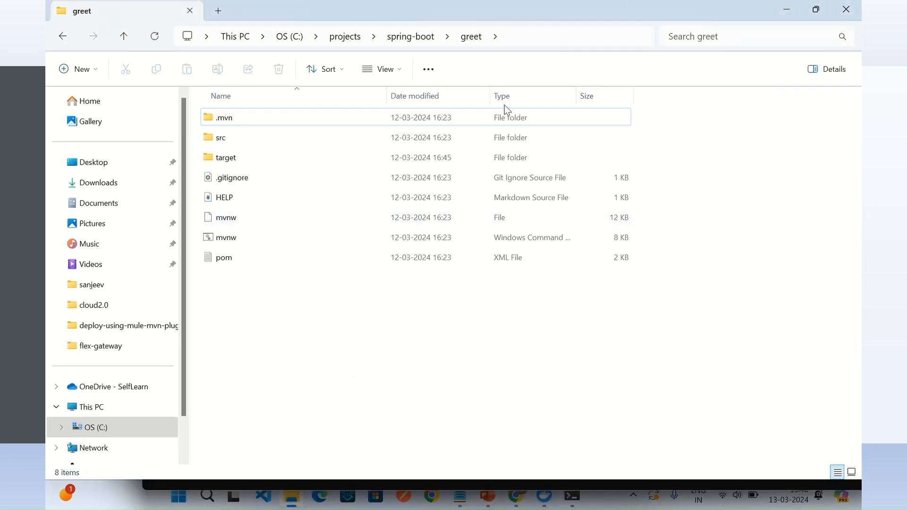
{"action": "left_click", "coordinate": [531, 35]}
{"action": "type", "text": "cmd"}
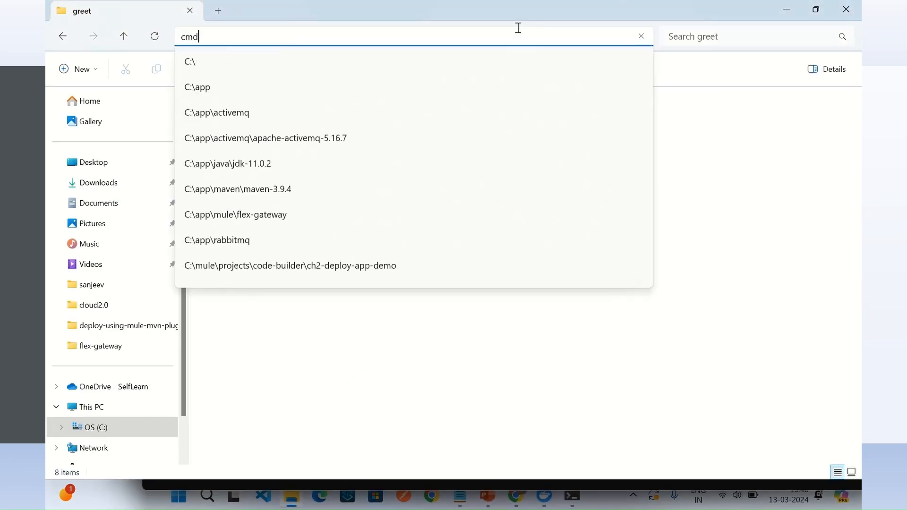
{"action": "key", "text": "Return"}
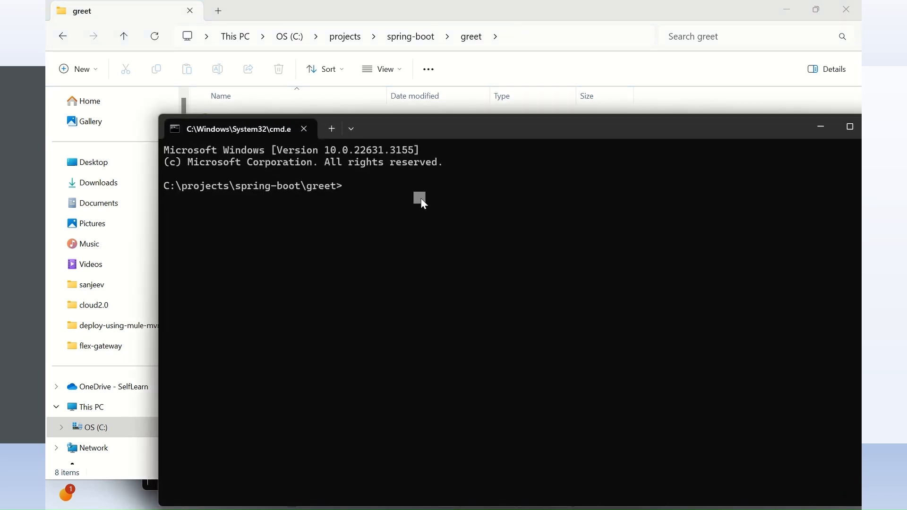
Step: Run ipconfig in the Command Prompt and copy the IPv4 address of the vEthernet (WSL) adapter
{"action": "type", "text": "ipconfig"}
{"action": "key", "text": "Return"}
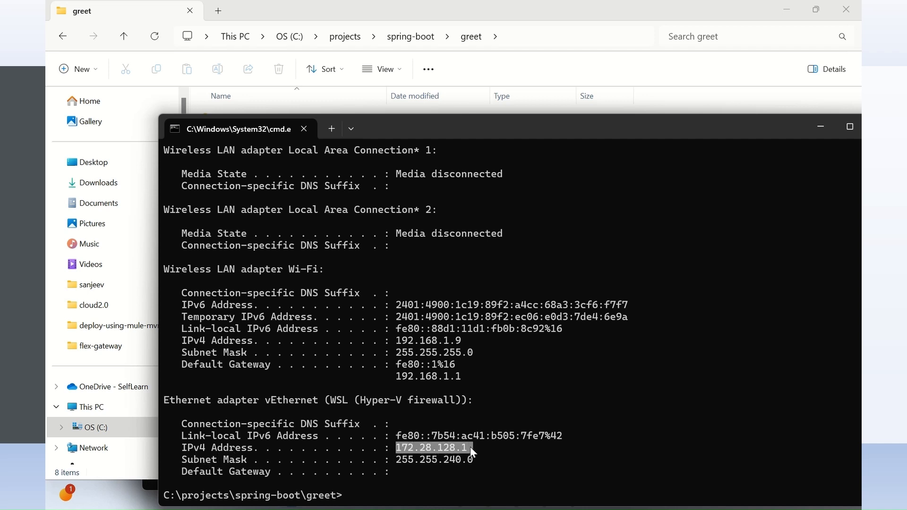
{"action": "key", "text": "ctrl+c"}
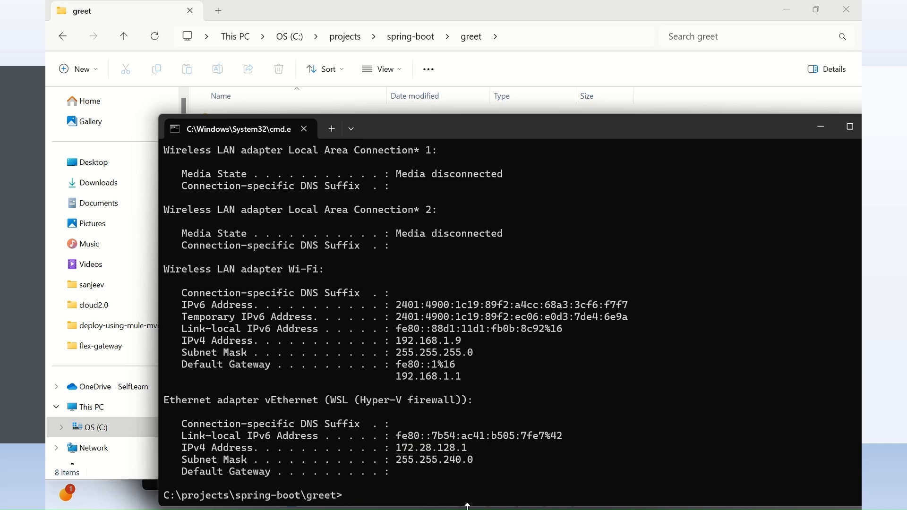
Step: Switch to Notepad and paste the IP address 172.28.128.1 below the last docker run command
{"action": "left_click_drag", "start_coordinate": [799, 126], "coordinate": [689, 128]}
{"action": "left_click", "coordinate": [778, 132]}
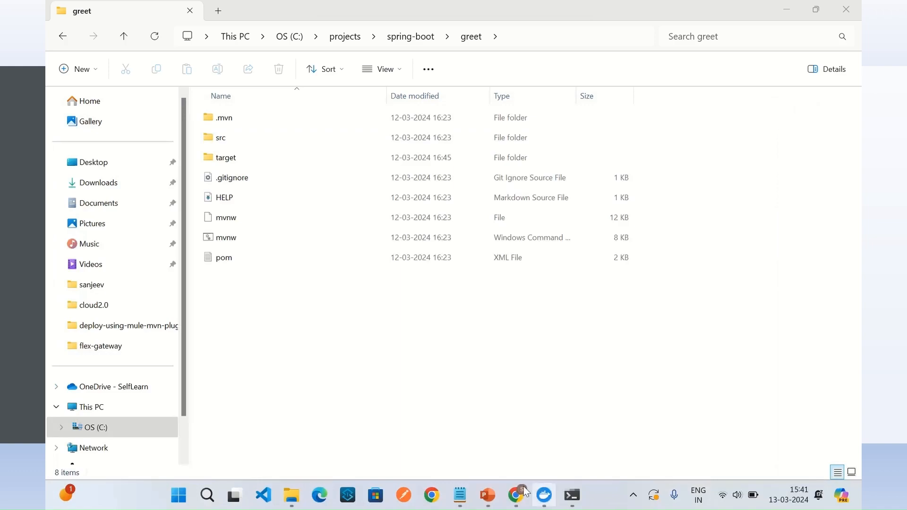
{"action": "left_click", "coordinate": [459, 492]}
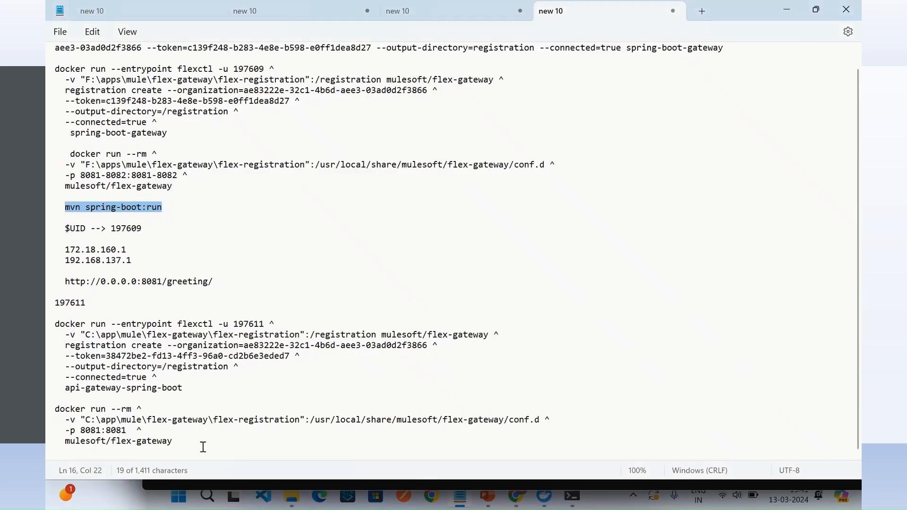
{"action": "scroll", "coordinate": [193, 438], "scroll_direction": "up", "scroll_amount": 1}
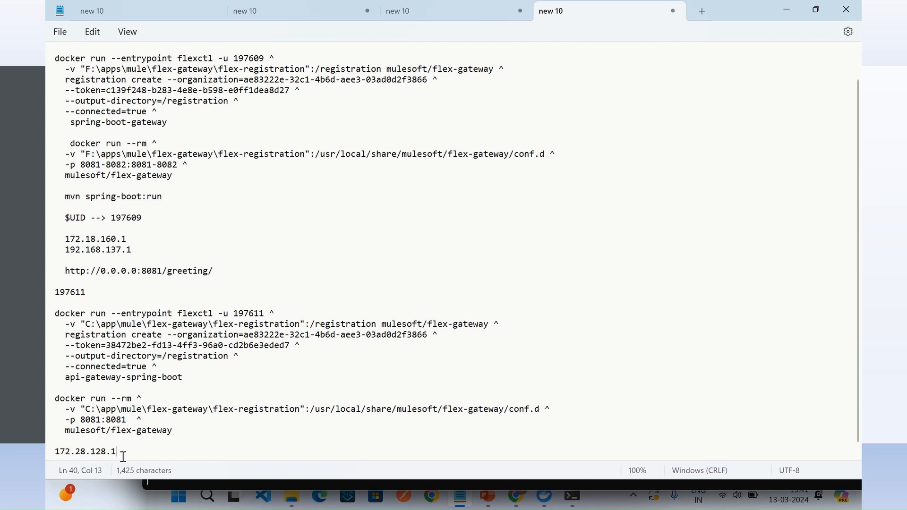
Step: Switch to Chrome, replace localhost in the address with 172.28.128.1 and load 172.28.128.1:8092/api/greeting
{"action": "left_click", "coordinate": [524, 500]}
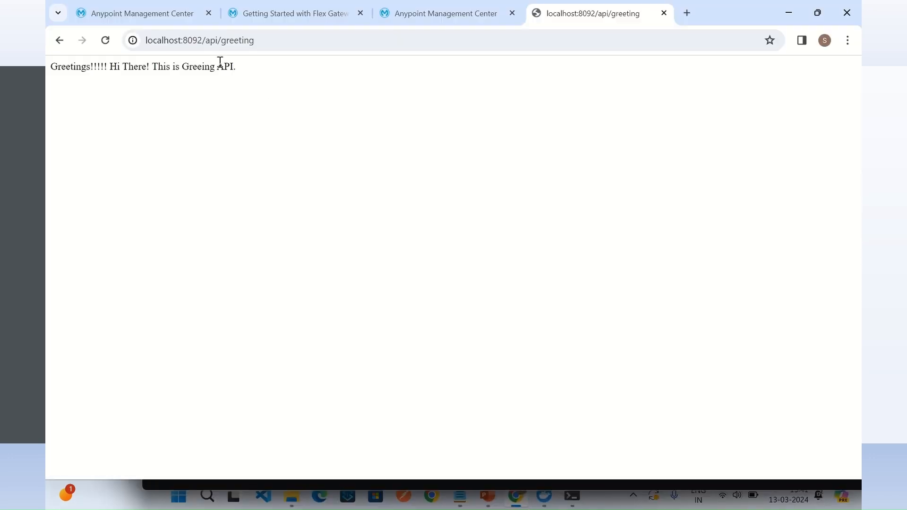
{"action": "left_click", "coordinate": [180, 42]}
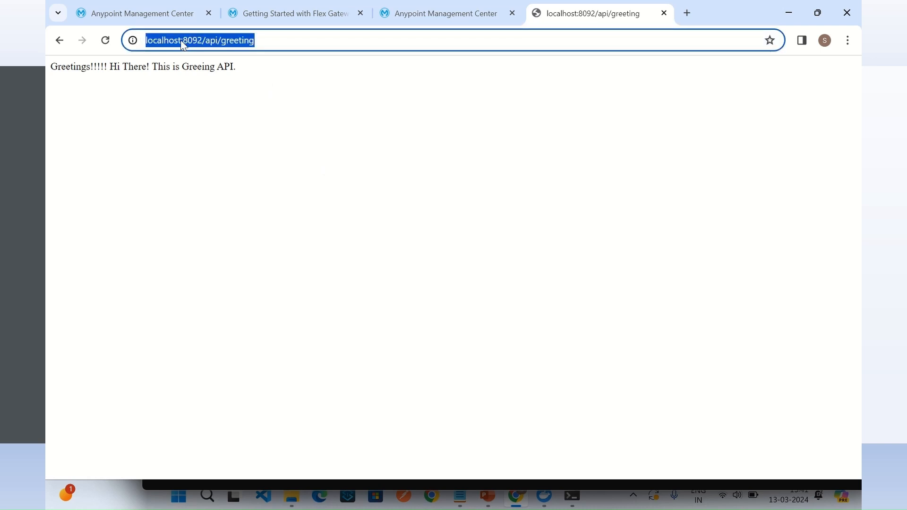
{"action": "double_click", "coordinate": [182, 43]}
{"action": "left_click", "coordinate": [179, 40]}
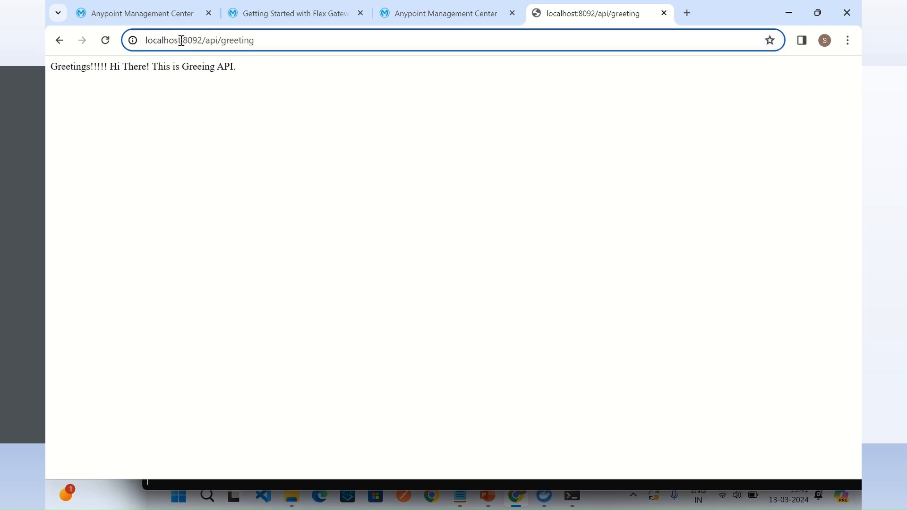
{"action": "double_click", "coordinate": [180, 41]}
{"action": "key", "text": "ctrl+v"}
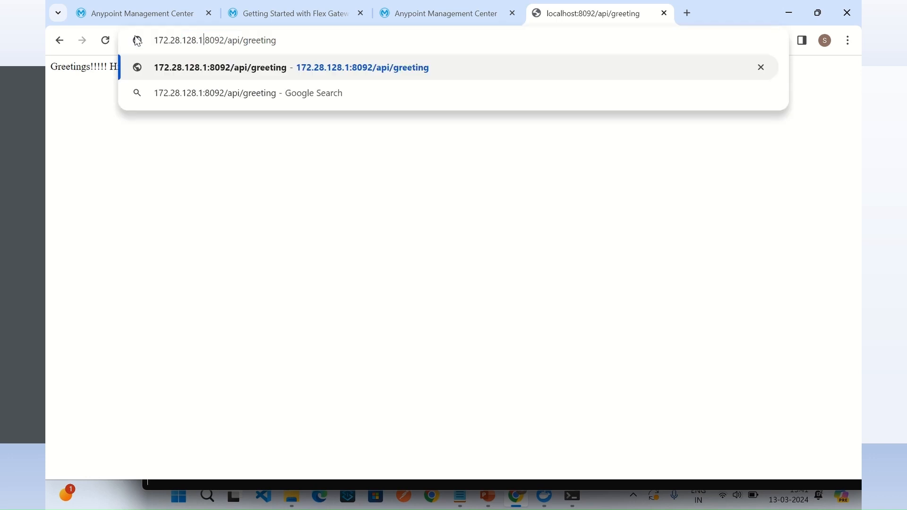
{"action": "key", "text": "Return"}
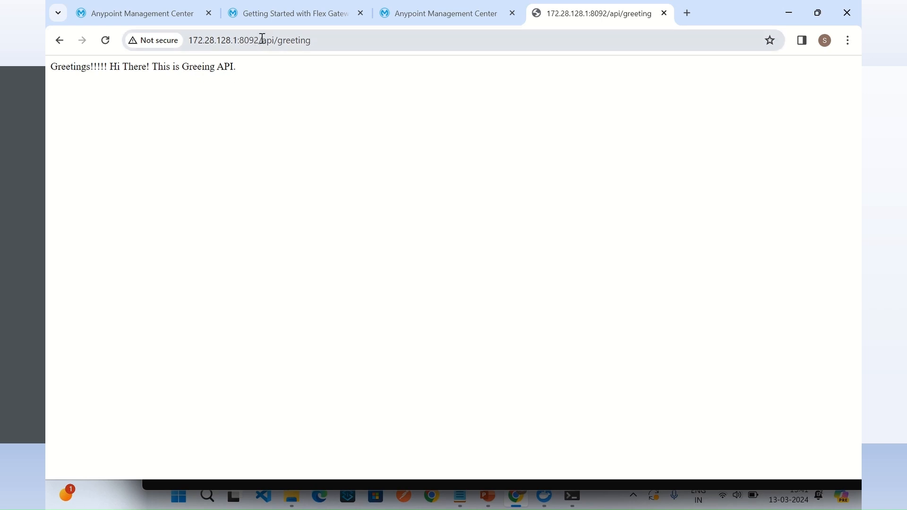
Step: Load 172.28.128.1:8091/api/hello in the same tab and read the Hello API response
{"action": "left_click_drag", "start_coordinate": [254, 41], "coordinate": [471, 48]}
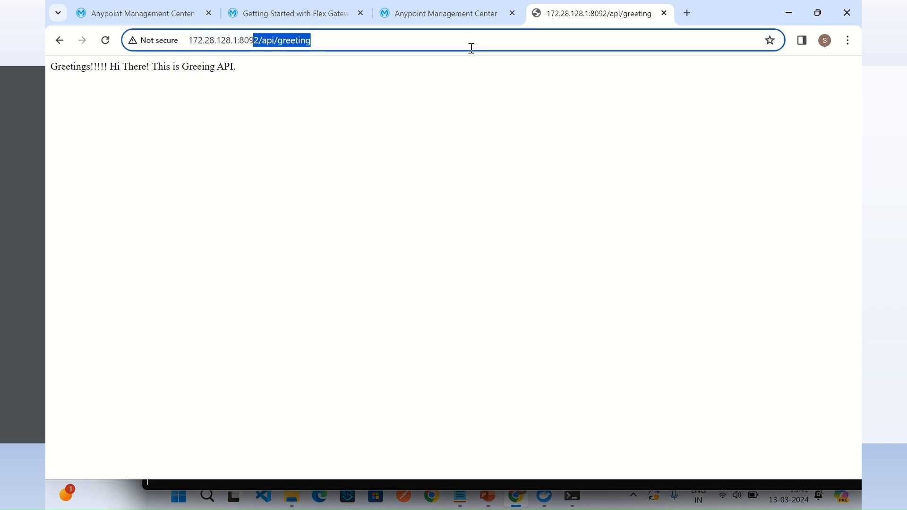
{"action": "type", "text": "1"}
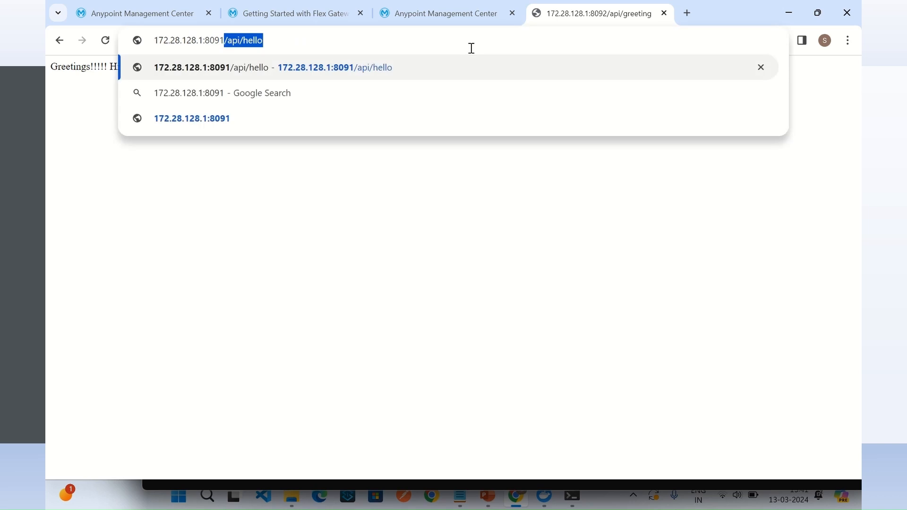
{"action": "key", "text": "Return"}
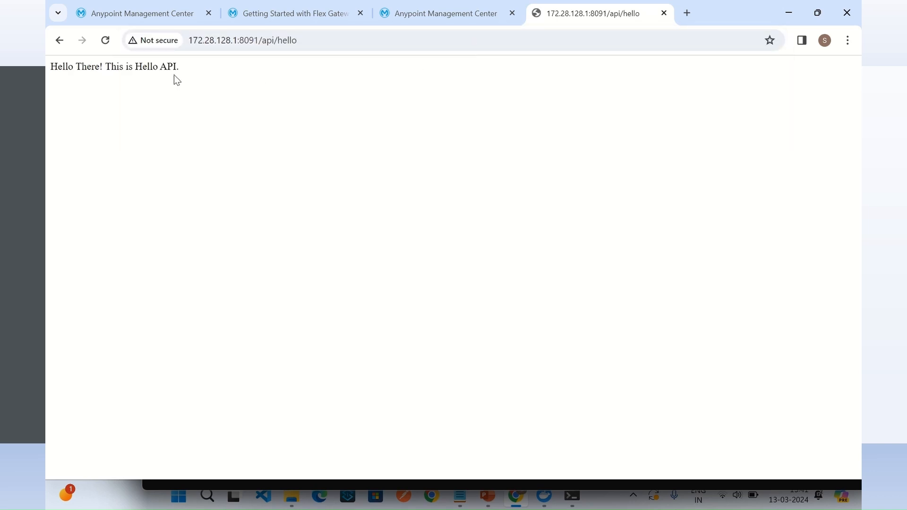
{"action": "left_click_drag", "start_coordinate": [142, 67], "coordinate": [215, 84]}
{"action": "left_click", "coordinate": [196, 40]}
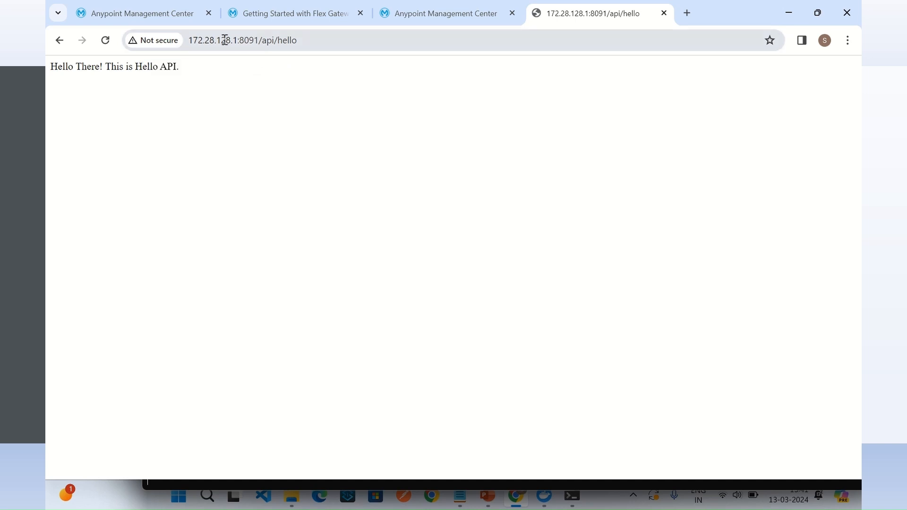
{"action": "left_click_drag", "start_coordinate": [197, 40], "coordinate": [228, 42]}
{"action": "left_click", "coordinate": [315, 43]}
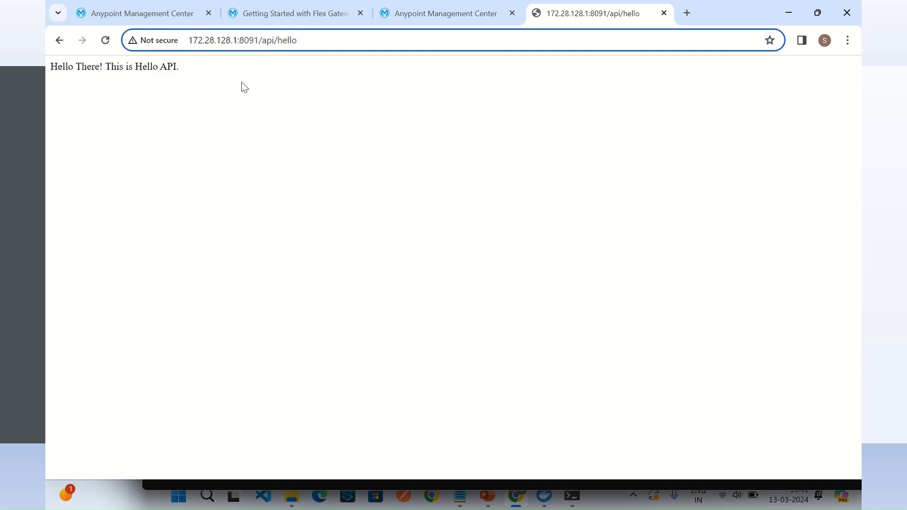
{"action": "left_click", "coordinate": [282, 90]}
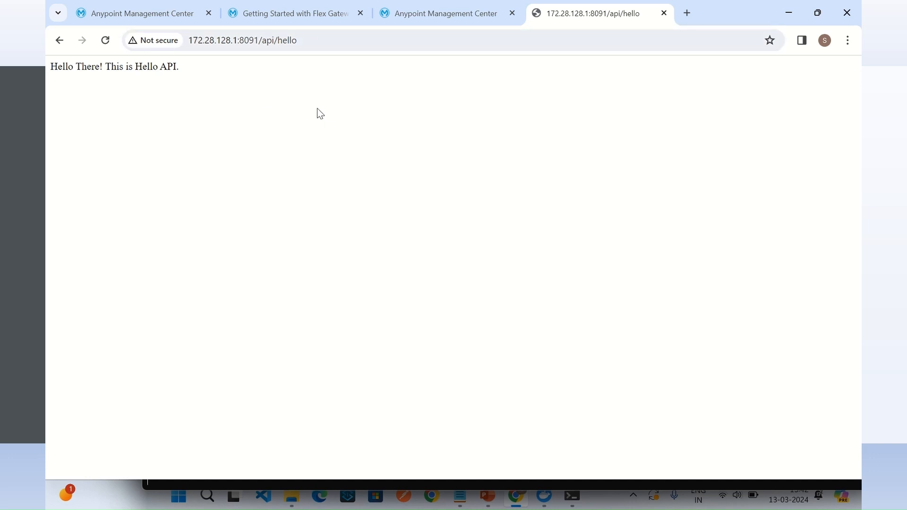
Step: Return to the Flex Gateways list in Runtime Manager, check the gateway's status and open API Manager
{"action": "left_click", "coordinate": [265, 15]}
{"action": "left_click", "coordinate": [159, 13]}
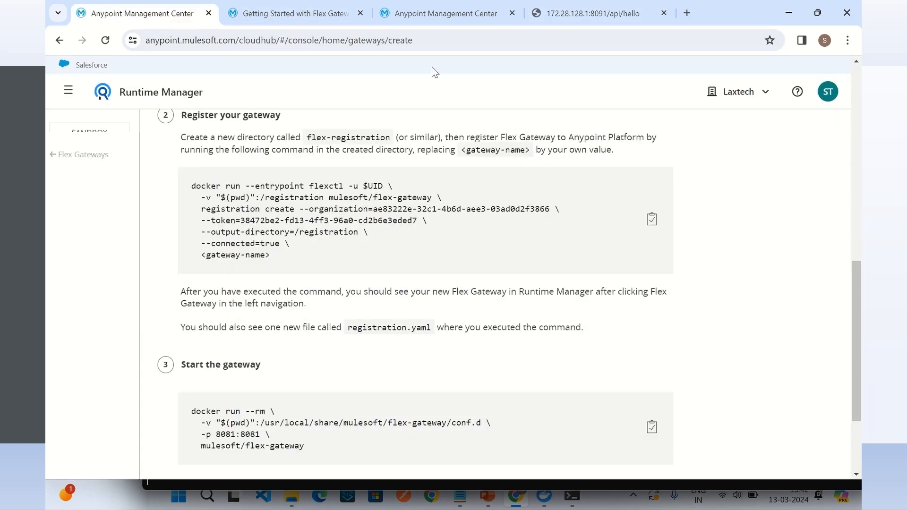
{"action": "left_click", "coordinate": [434, 13]}
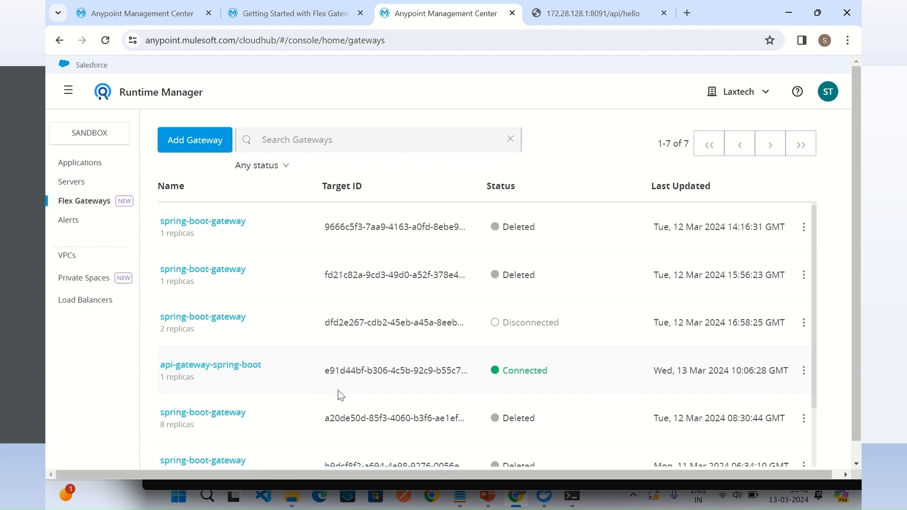
{"action": "left_click", "coordinate": [67, 100]}
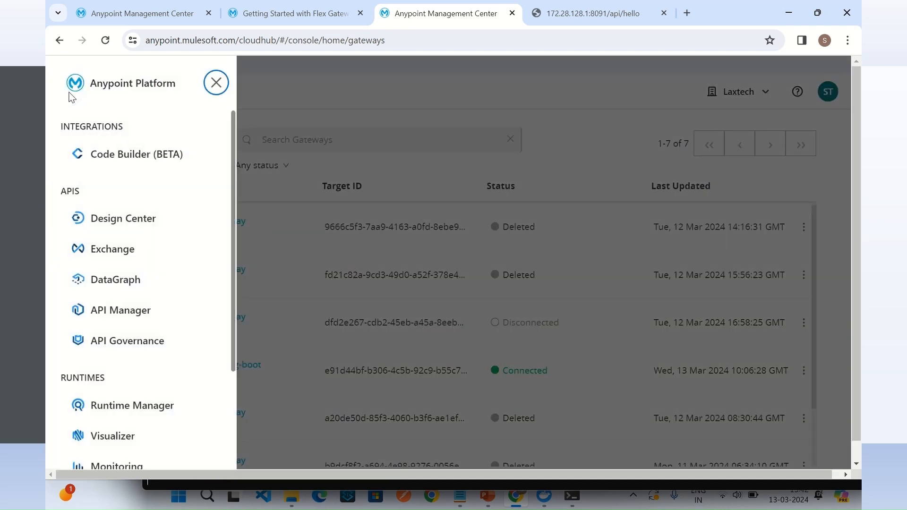
{"action": "left_click", "coordinate": [141, 315]}
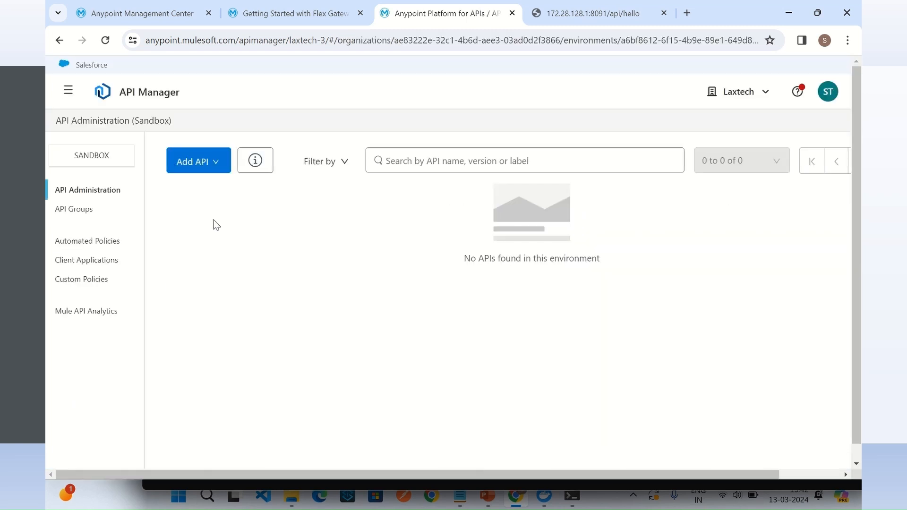
Step: Start adding a new API on the Flex Gateway runtime, with api-gateway-spring-boot as its gateway, and continue to the API stage
{"action": "left_click", "coordinate": [201, 163]}
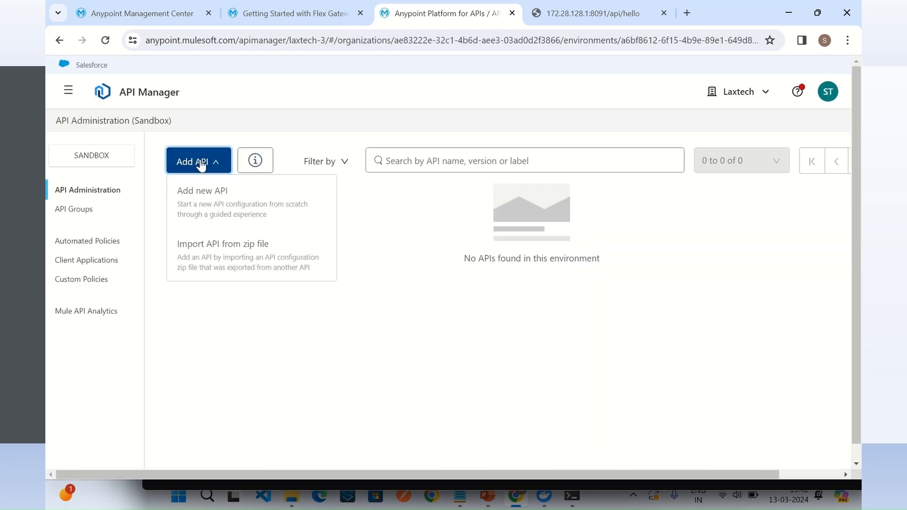
{"action": "left_click", "coordinate": [213, 206]}
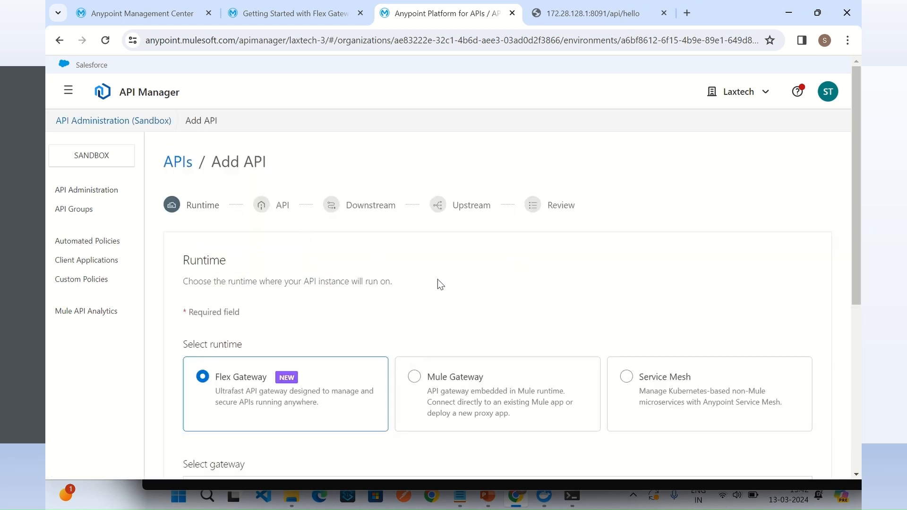
{"action": "scroll", "coordinate": [443, 284], "scroll_direction": "down", "scroll_amount": 4}
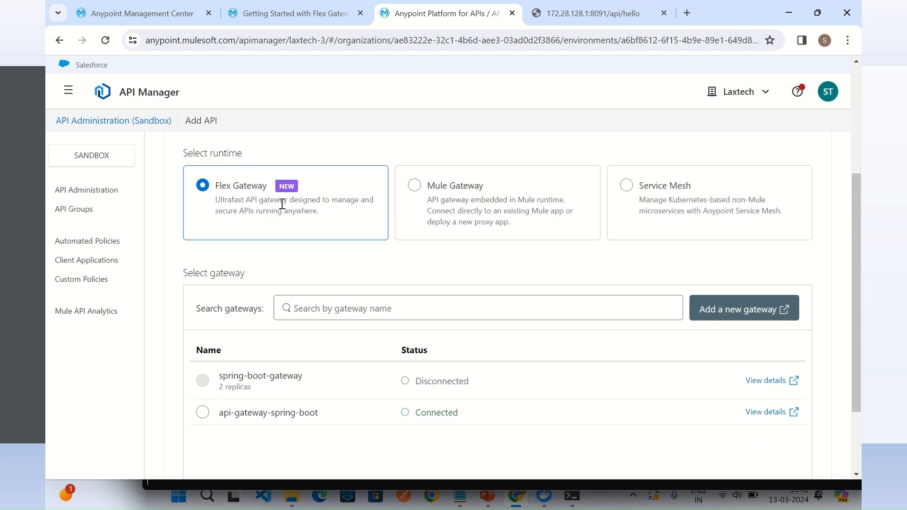
{"action": "scroll", "coordinate": [478, 246], "scroll_direction": "down", "scroll_amount": 1}
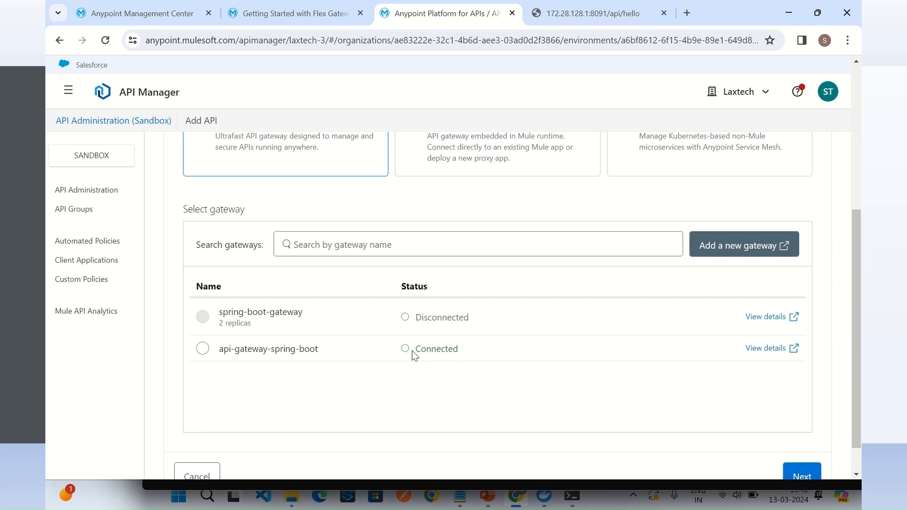
{"action": "left_click", "coordinate": [203, 350]}
{"action": "scroll", "coordinate": [629, 392], "scroll_direction": "down", "scroll_amount": 1}
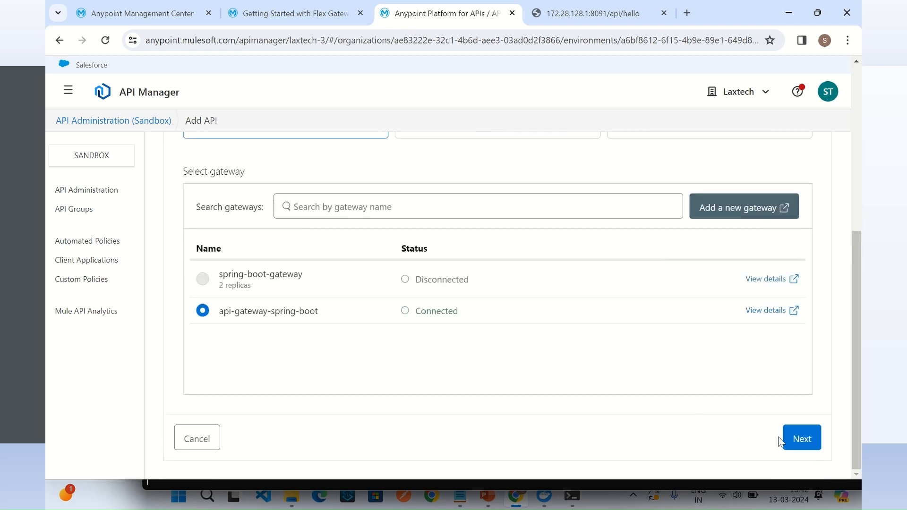
{"action": "left_click", "coordinate": [796, 439]}
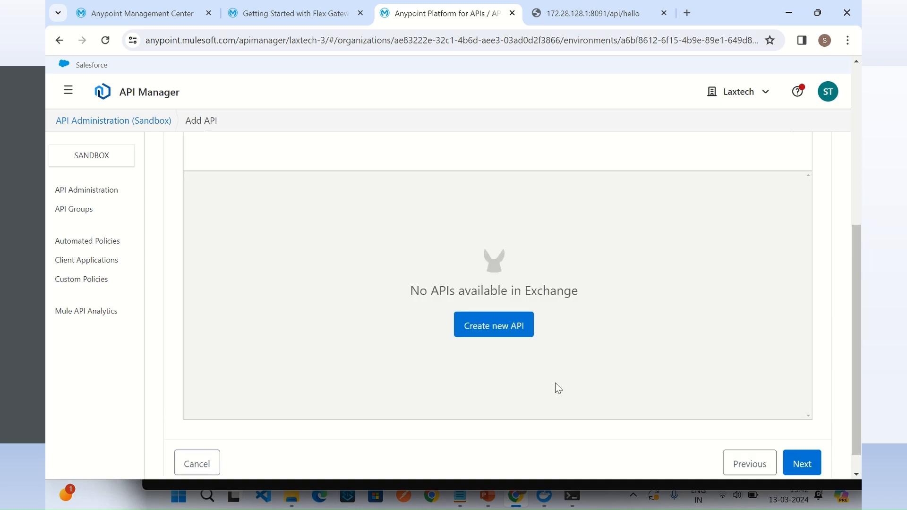
Step: Create a new API asset named Hello API with asset type HTTP API and continue to the downstream settings
{"action": "left_click", "coordinate": [494, 332]}
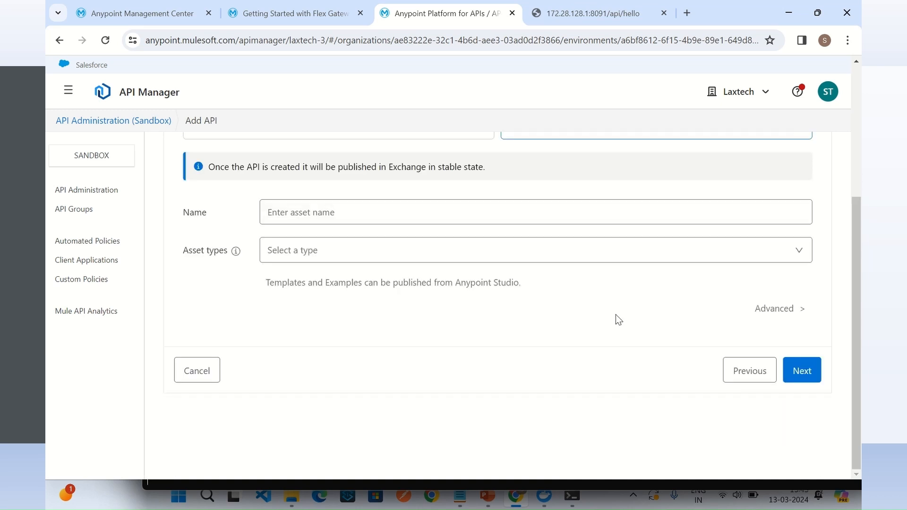
{"action": "left_click", "coordinate": [344, 214]}
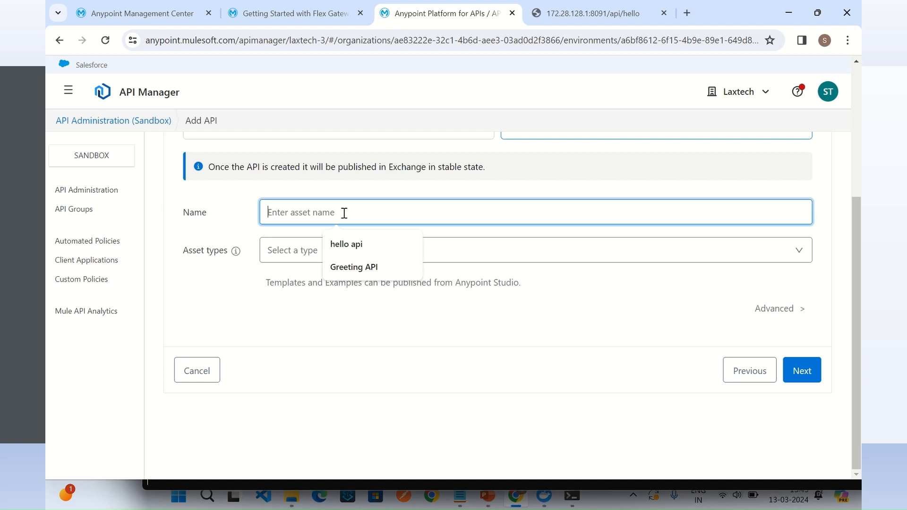
{"action": "type", "text": "He"}
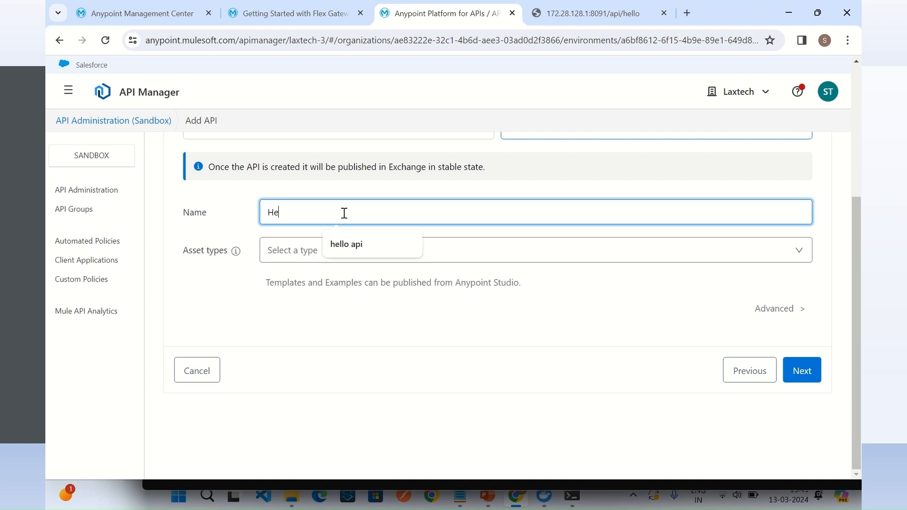
{"action": "type", "text": "lloa"}
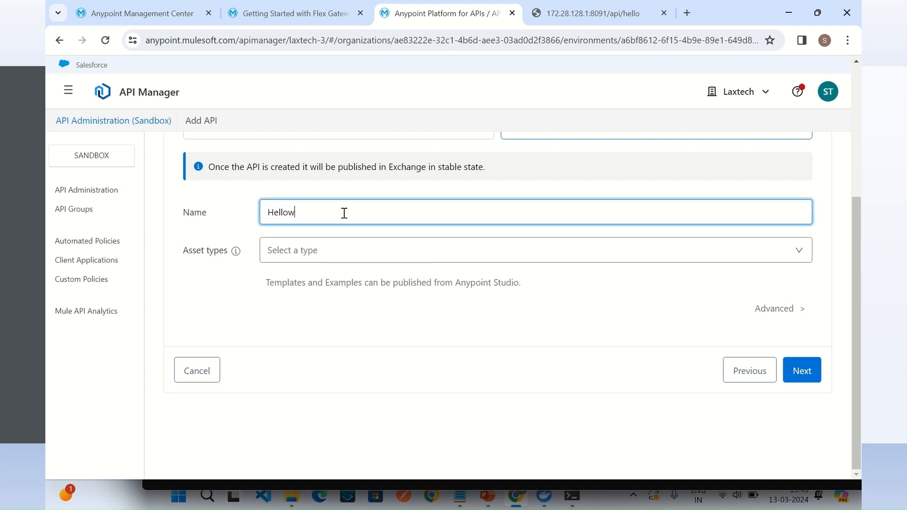
{"action": "key", "text": "BackSpace"}
{"action": "type", "text": "API"}
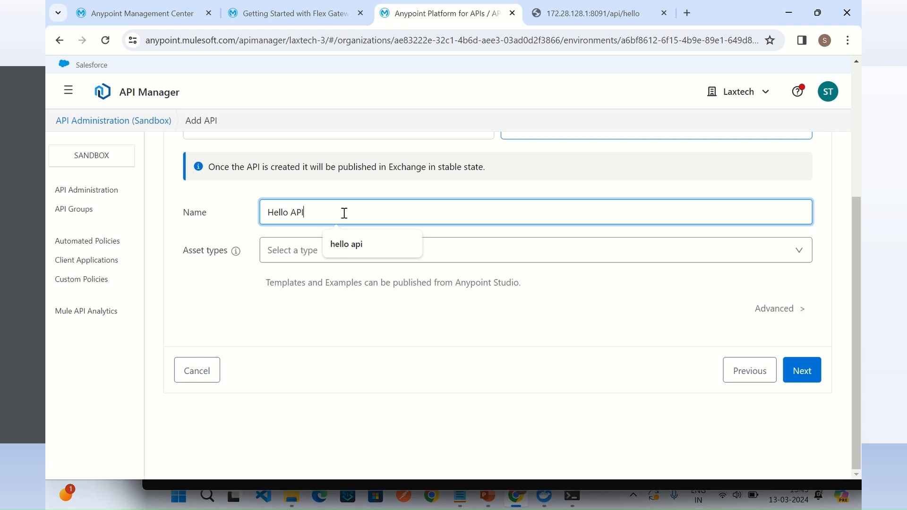
{"action": "left_click", "coordinate": [348, 296]}
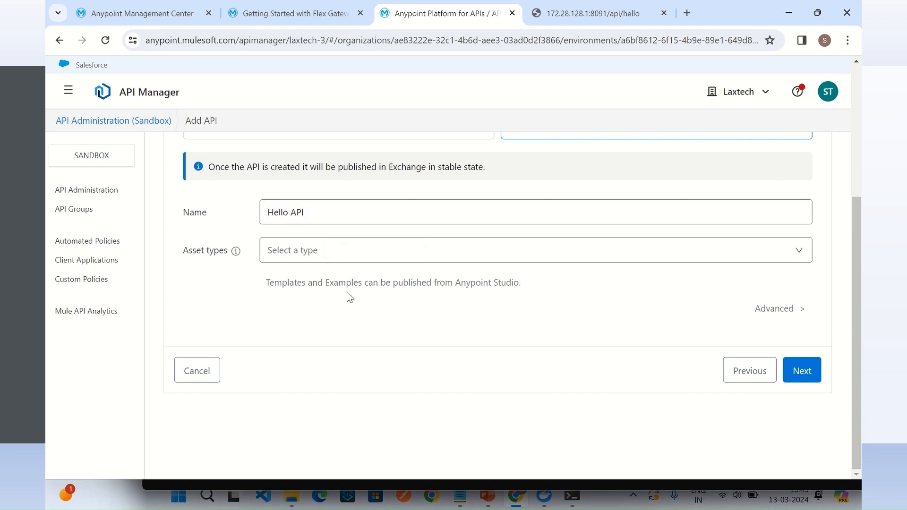
{"action": "left_click", "coordinate": [408, 251]}
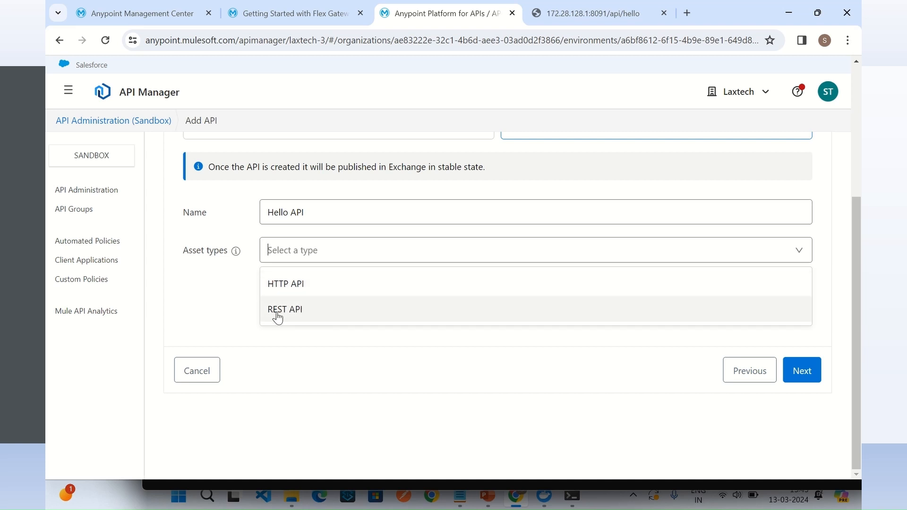
{"action": "left_click", "coordinate": [298, 291]}
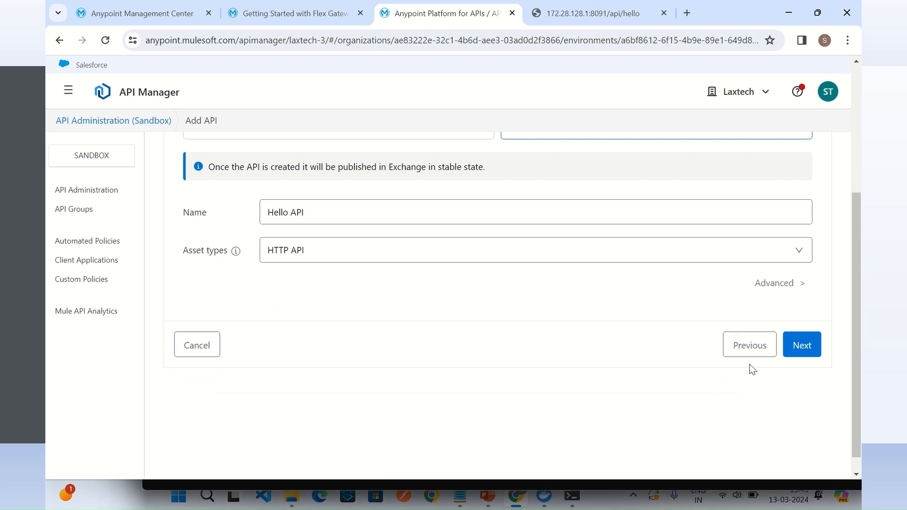
{"action": "left_click", "coordinate": [803, 346]}
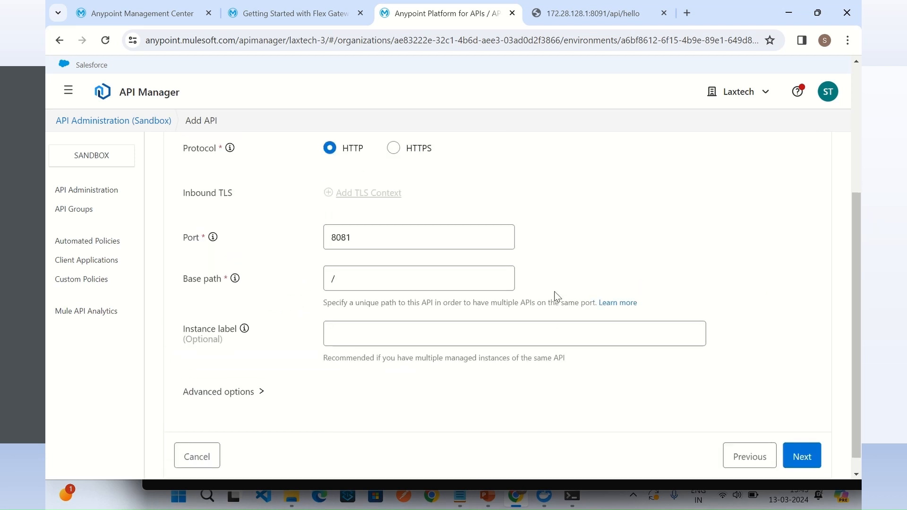
Step: Check the docker run port mapping in the Notepad notes and set the API's downstream port to 8081
{"action": "left_click", "coordinate": [386, 235]}
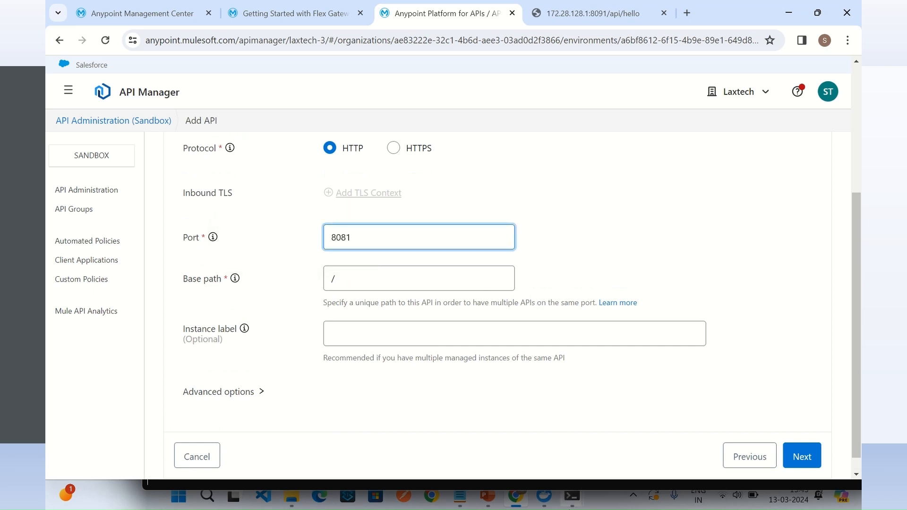
{"action": "mouse_move", "coordinate": [515, 508]}
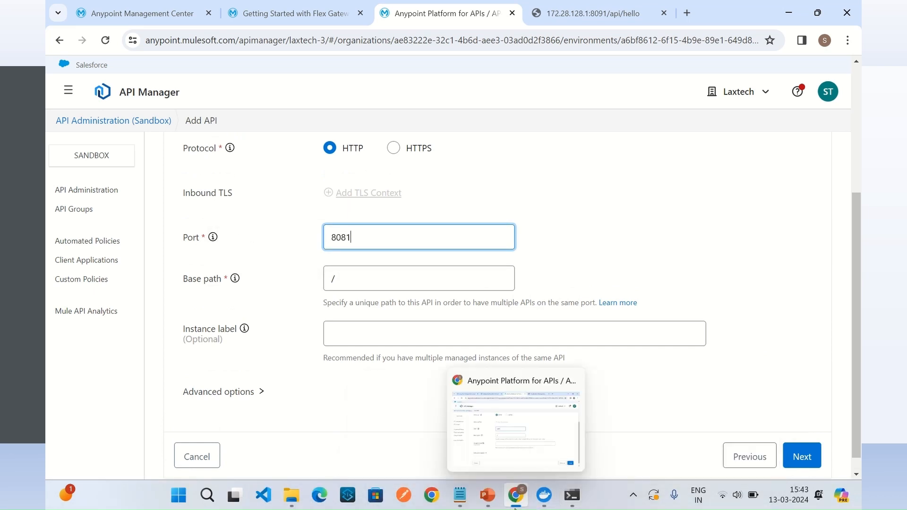
{"action": "left_click", "coordinate": [462, 500]}
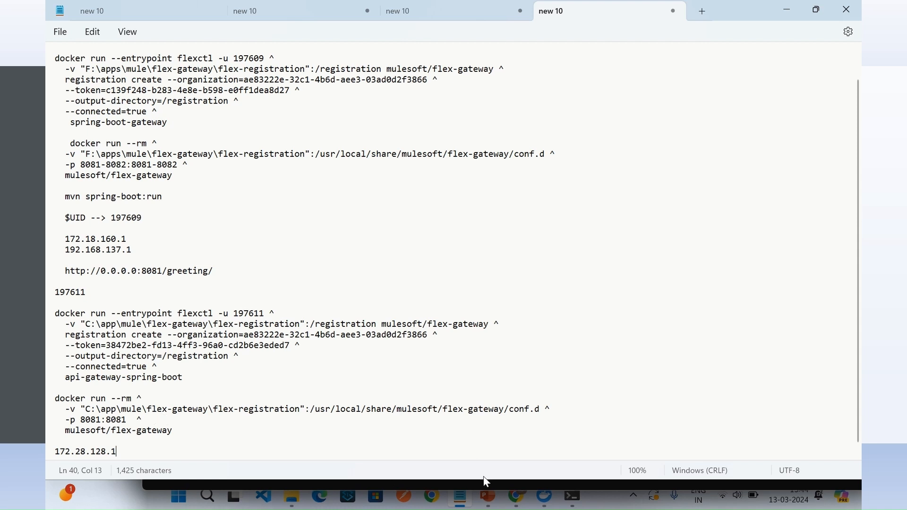
{"action": "mouse_move", "coordinate": [517, 505]}
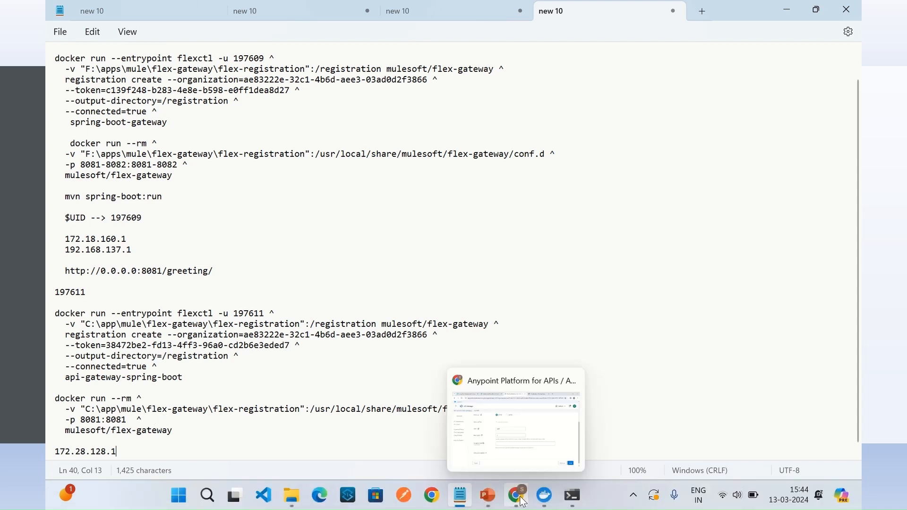
{"action": "left_click", "coordinate": [520, 504]}
{"action": "type", "text": "8081"}
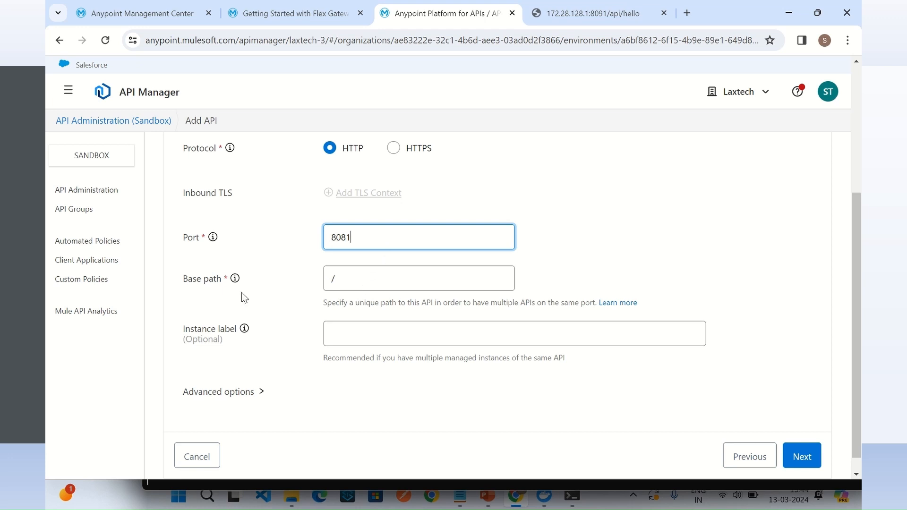
Step: Set the API's base path to /api and continue to the upstream settings
{"action": "left_click", "coordinate": [353, 278]}
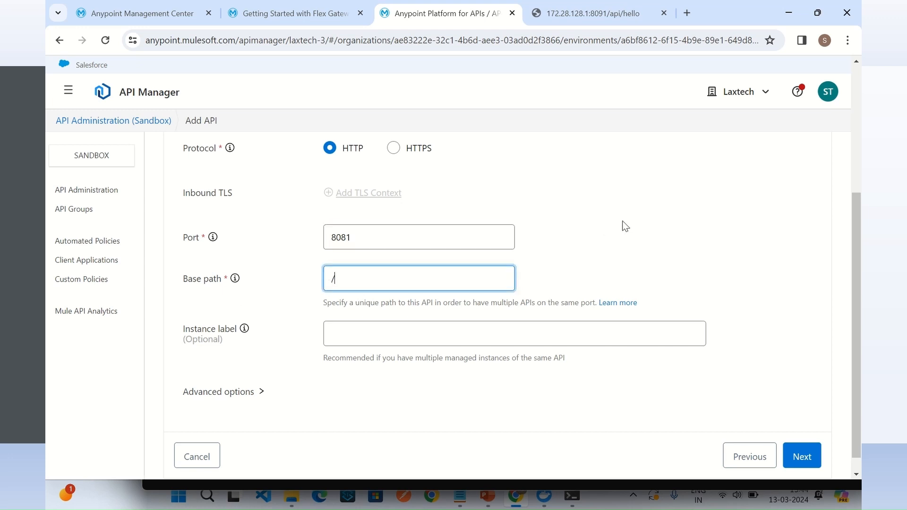
{"action": "type", "text": "/api"}
{"action": "left_click", "coordinate": [628, 248]}
{"action": "scroll", "coordinate": [636, 243], "scroll_direction": "down", "scroll_amount": 1}
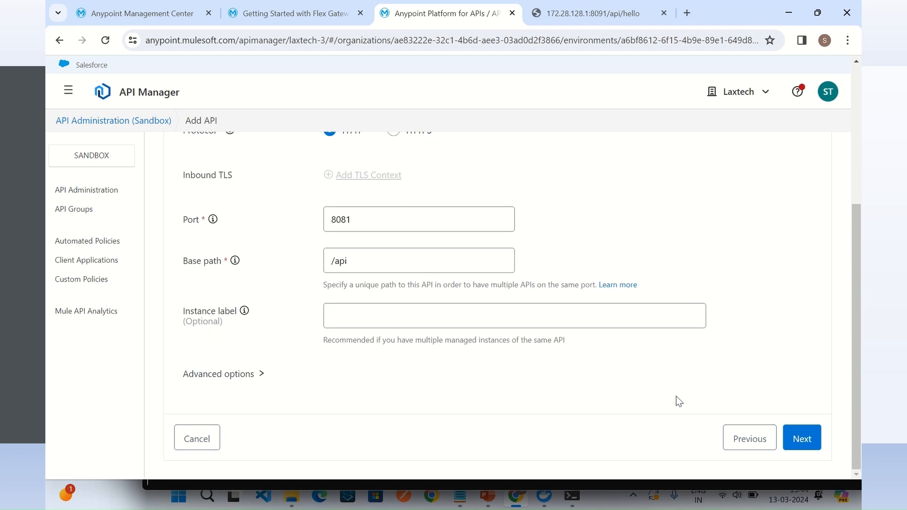
{"action": "left_click", "coordinate": [792, 430]}
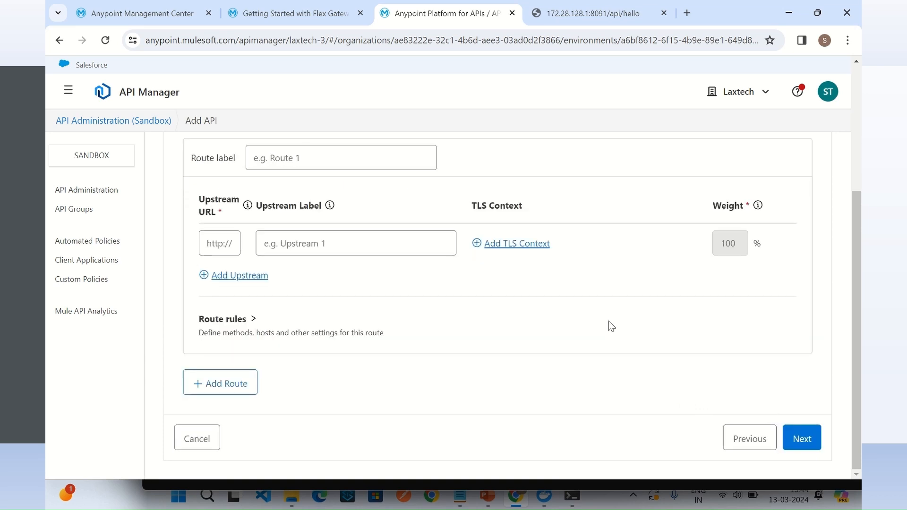
Step: Label the route Hello API Route
{"action": "left_click", "coordinate": [313, 158]}
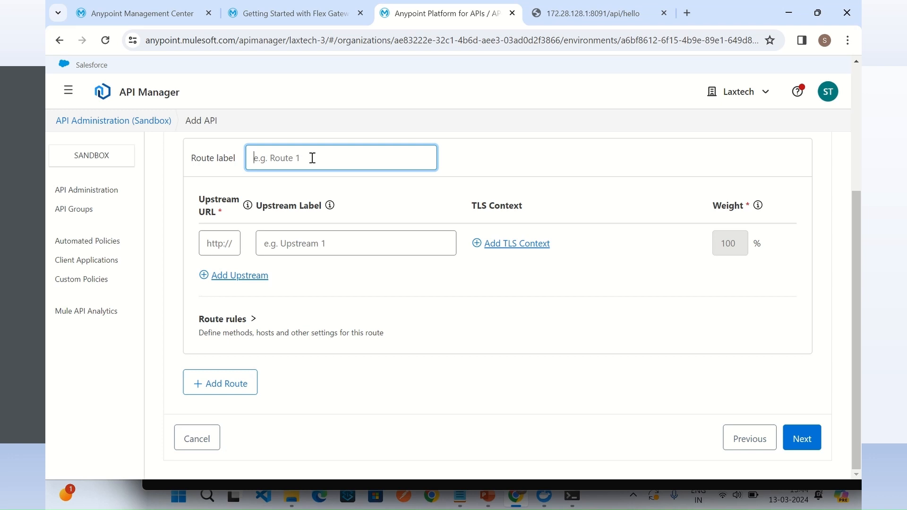
{"action": "type", "text": "Hello API Route"}
Step: Reuse the route label's text for the upstream label, shortened to Hello API
{"action": "left_click_drag", "start_coordinate": [326, 158], "coordinate": [255, 160]}
{"action": "key", "text": "ctrl+c"}
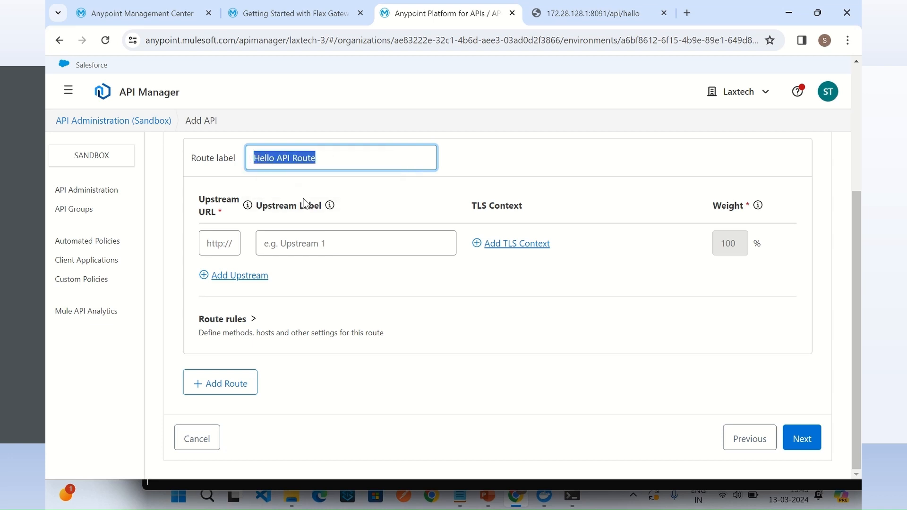
{"action": "left_click", "coordinate": [340, 243]}
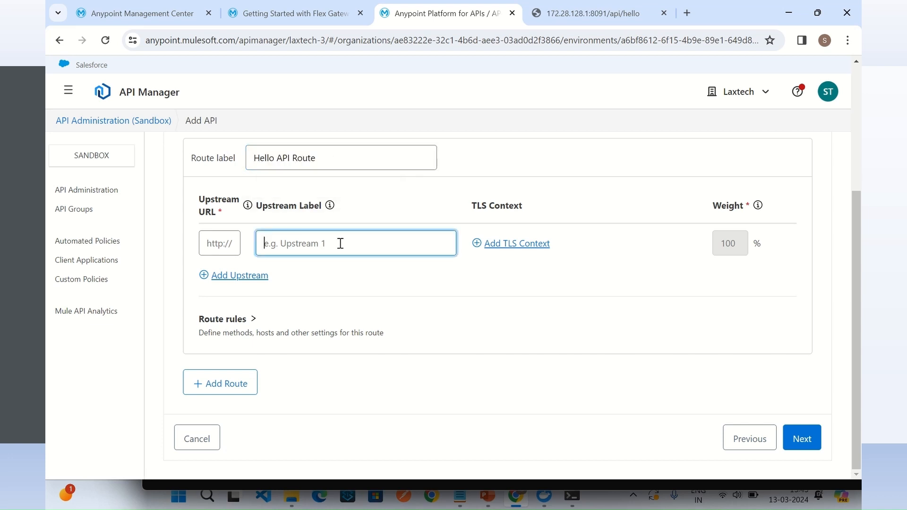
{"action": "key", "text": "ctrl+v"}
{"action": "key", "text": "BackSpace"}
{"action": "key", "text": "BackSpace"}
{"action": "key", "text": "BackSpace"}
{"action": "left_click", "coordinate": [217, 245]}
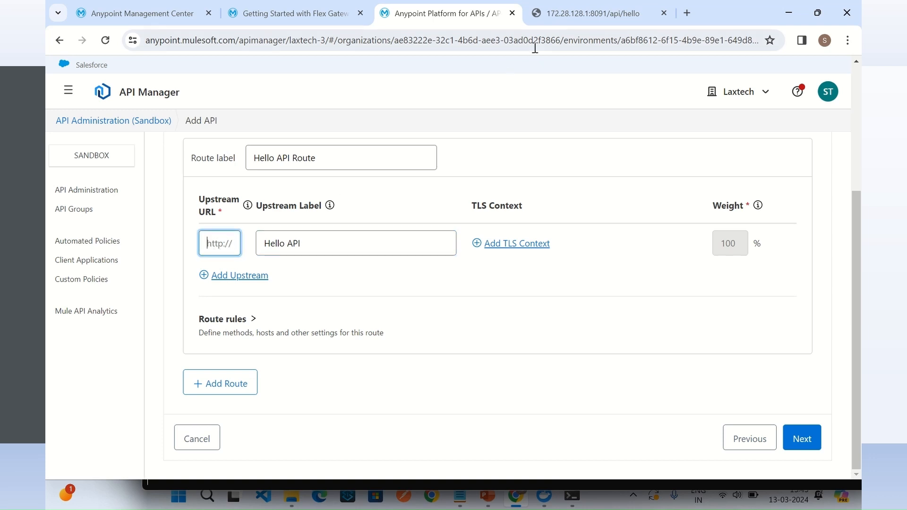
{"action": "left_click", "coordinate": [577, 18]}
{"action": "left_click", "coordinate": [300, 40]}
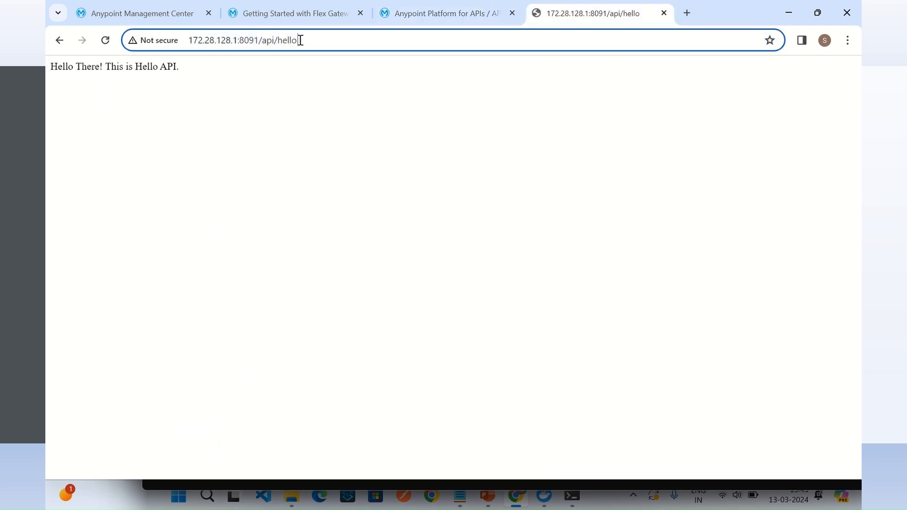
{"action": "left_click_drag", "start_coordinate": [314, 41], "coordinate": [185, 31]}
{"action": "key", "text": "ctrl+c"}
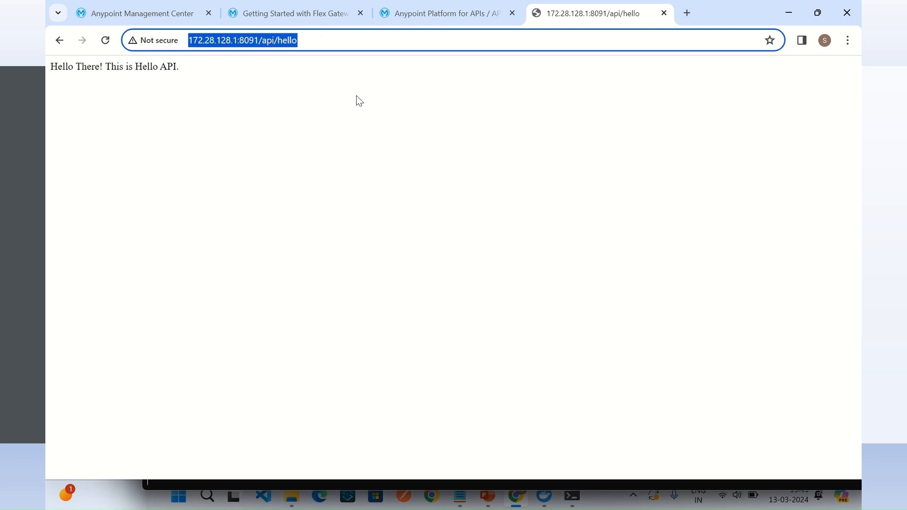
{"action": "left_click", "coordinate": [444, 13]}
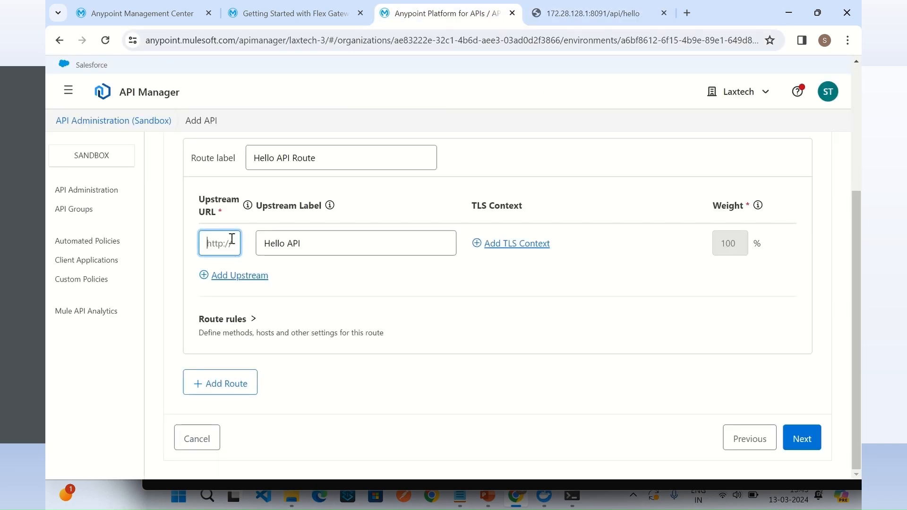
{"action": "key", "text": "ctrl+v"}
{"action": "key", "text": "BackSpace"}
{"action": "key", "text": "BackSpace"}
{"action": "key", "text": "BackSpace"}
{"action": "key", "text": "BackSpace"}
{"action": "key", "text": "BackSpace"}
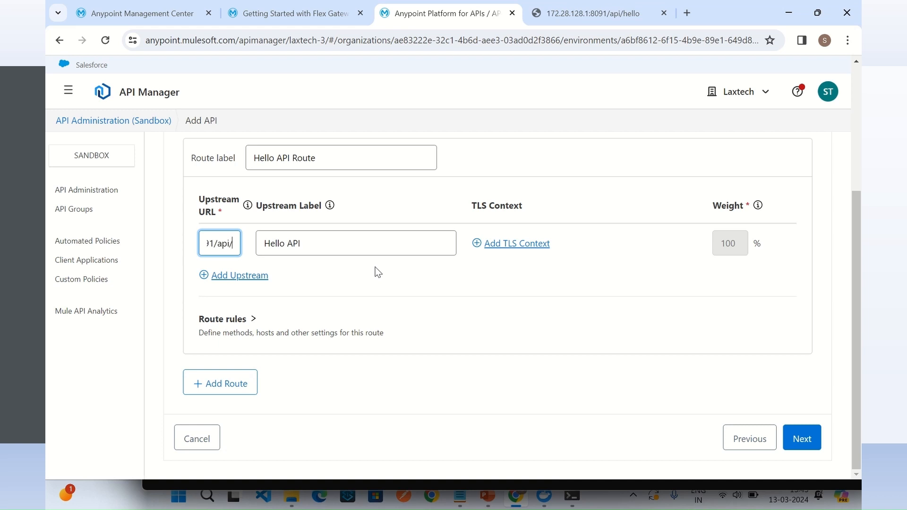
Step: Read through the entered upstream URL to verify it and continue to the review stage
{"action": "key", "text": "Left"}
{"action": "key", "text": "Left"}
{"action": "key", "text": "Left"}
{"action": "key", "text": "Left"}
{"action": "key", "text": "Left"}
{"action": "key", "text": "Left"}
{"action": "key", "text": "Left"}
{"action": "key", "text": "Left"}
{"action": "key", "text": "Left"}
{"action": "key", "text": "Left"}
{"action": "key", "text": "Left"}
{"action": "key", "text": "Left"}
{"action": "key", "text": "Left"}
{"action": "key", "text": "Left"}
{"action": "key", "text": "Left"}
{"action": "key", "text": "Left"}
{"action": "key", "text": "Left"}
{"action": "key", "text": "Left"}
{"action": "key", "text": "Left"}
{"action": "key", "text": "Left"}
{"action": "key", "text": "Right"}
{"action": "key", "text": "Right"}
{"action": "key", "text": "Right"}
{"action": "key", "text": "Right"}
{"action": "key", "text": "Right"}
{"action": "key", "text": "Right"}
{"action": "key", "text": "Right"}
{"action": "key", "text": "Right"}
{"action": "key", "text": "Right"}
{"action": "key", "text": "Right"}
{"action": "key", "text": "Right"}
{"action": "key", "text": "Right"}
{"action": "key", "text": "Right"}
{"action": "key", "text": "Right"}
{"action": "key", "text": "Right"}
{"action": "key", "text": "Right"}
{"action": "key", "text": "Right"}
{"action": "key", "text": "Right"}
{"action": "key", "text": "Right"}
{"action": "key", "text": "Right"}
{"action": "key", "text": "Right"}
{"action": "key", "text": "Right"}
{"action": "key", "text": "Right"}
{"action": "key", "text": "Right"}
{"action": "key", "text": "Right"}
{"action": "key", "text": "Right"}
{"action": "key", "text": "Right"}
{"action": "key", "text": "Right"}
{"action": "left_click", "coordinate": [517, 314]}
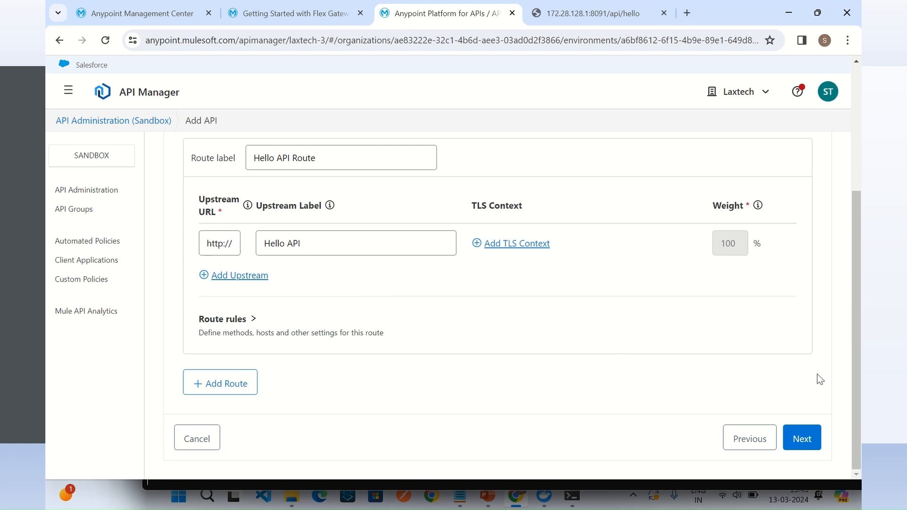
{"action": "left_click", "coordinate": [804, 437]}
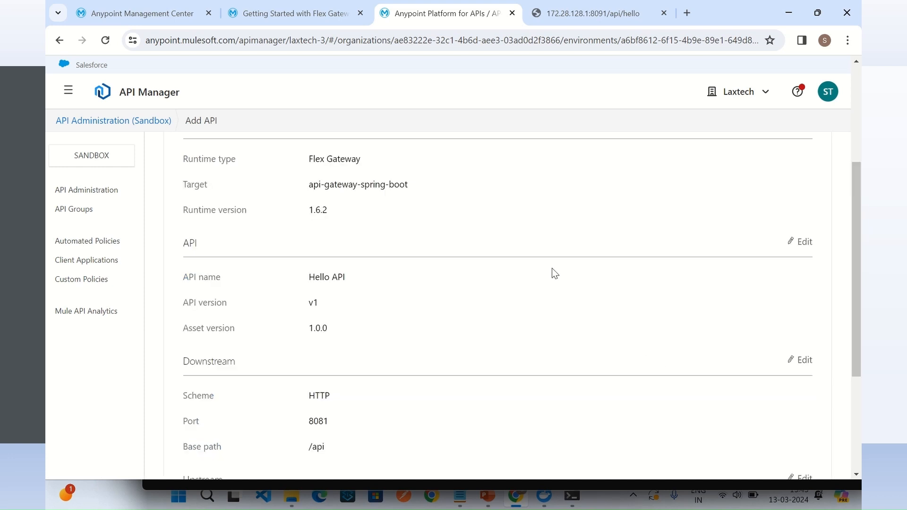
Step: Review the Hello API's runtime, API, downstream and upstream settings, and save and deploy it to the gateway
{"action": "scroll", "coordinate": [555, 273], "scroll_direction": "up", "scroll_amount": 1}
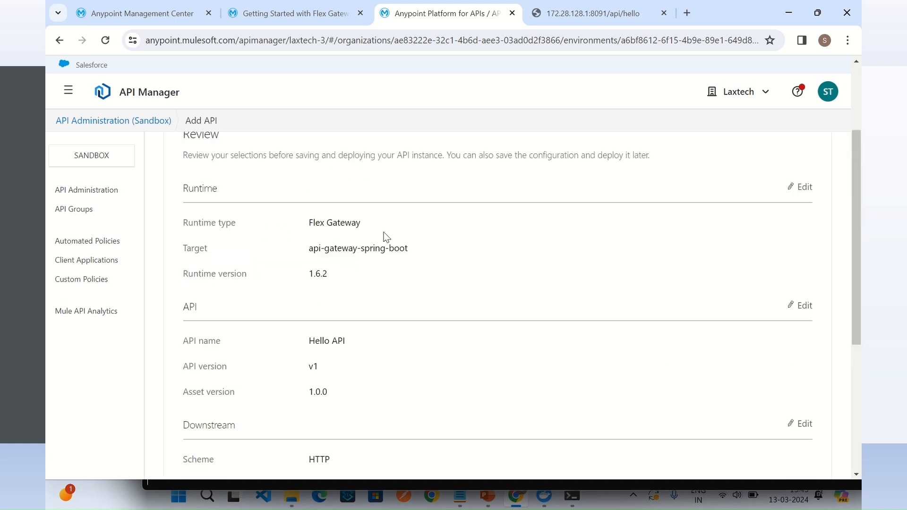
{"action": "scroll", "coordinate": [352, 255], "scroll_direction": "down", "scroll_amount": 1}
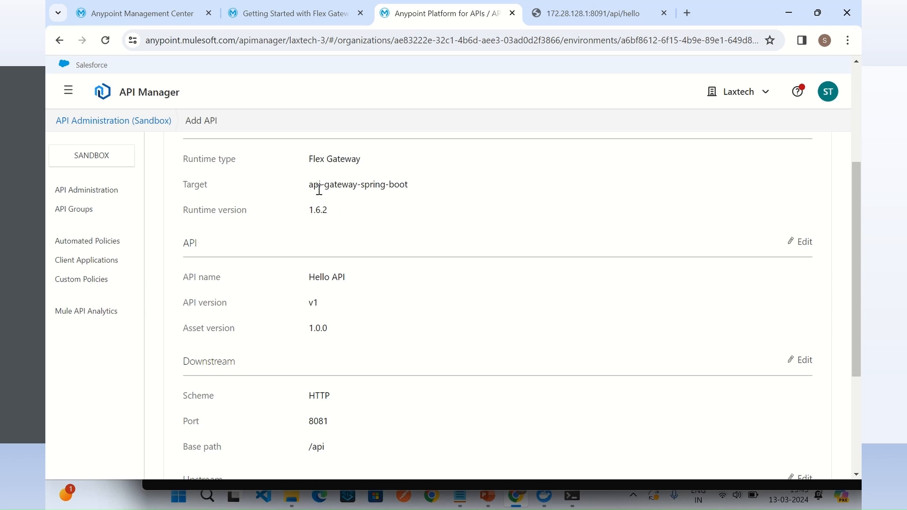
{"action": "left_click_drag", "start_coordinate": [325, 186], "coordinate": [409, 186]}
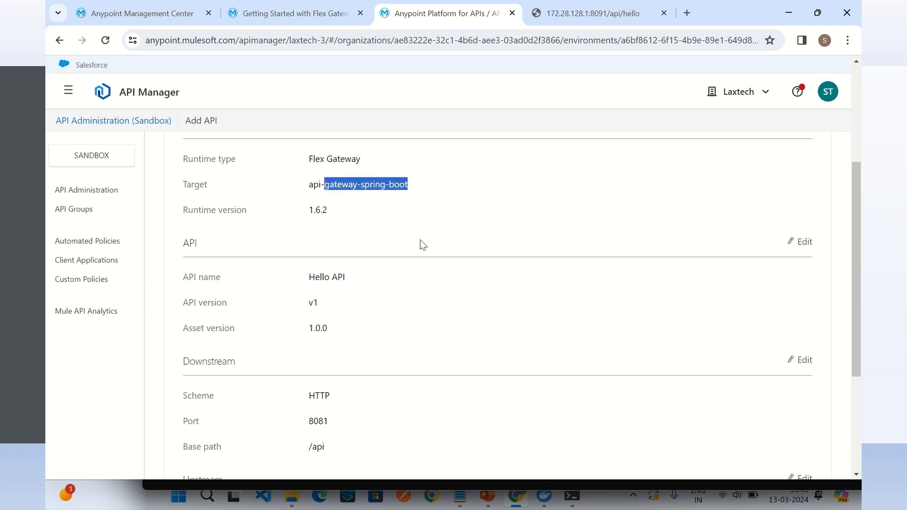
{"action": "scroll", "coordinate": [421, 240], "scroll_direction": "down", "scroll_amount": 1}
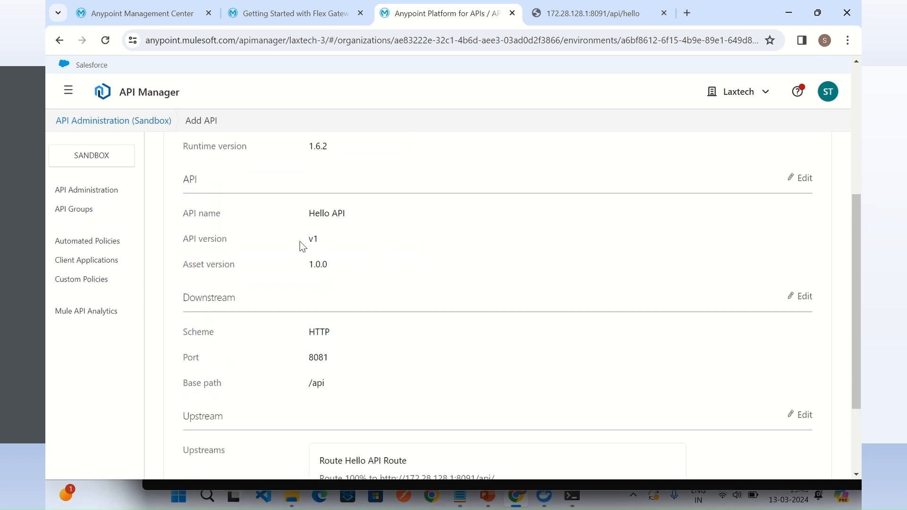
{"action": "left_click_drag", "start_coordinate": [307, 217], "coordinate": [361, 219]}
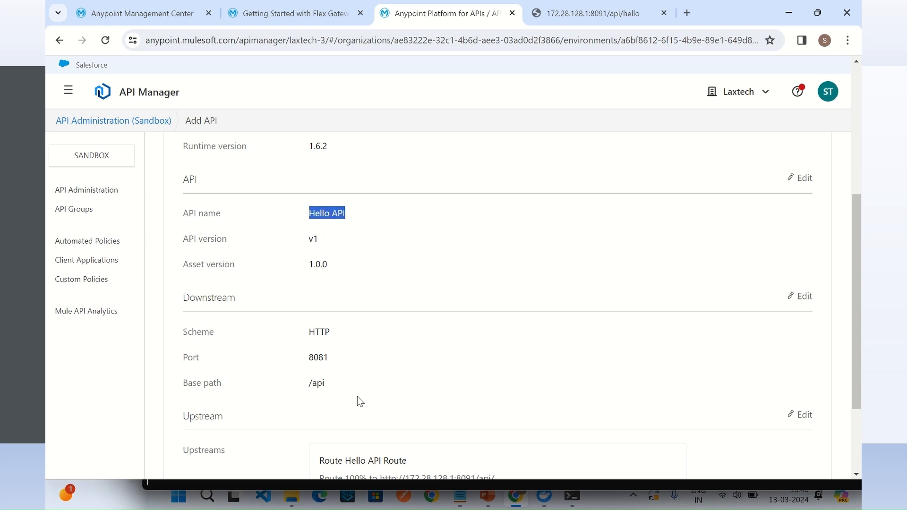
{"action": "left_click", "coordinate": [315, 371]}
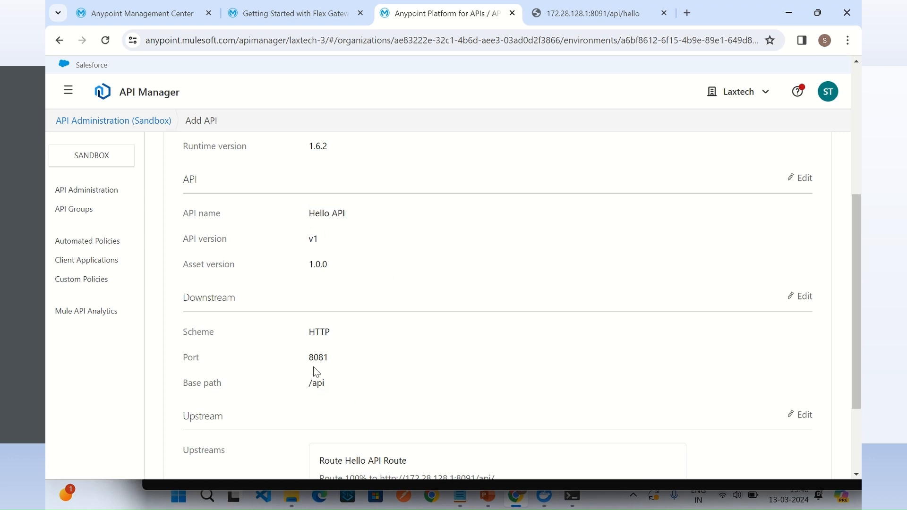
{"action": "double_click", "coordinate": [318, 358]}
{"action": "scroll", "coordinate": [457, 359], "scroll_direction": "down", "scroll_amount": 3}
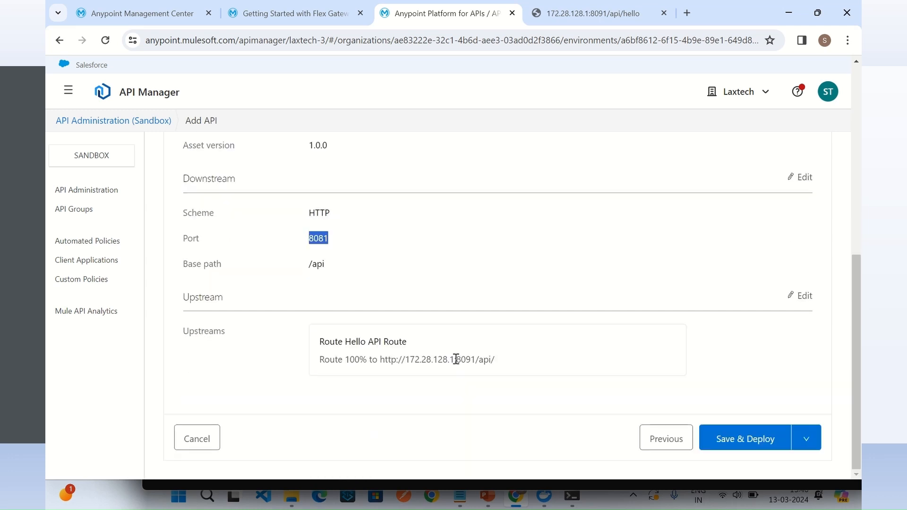
{"action": "left_click", "coordinate": [741, 449]}
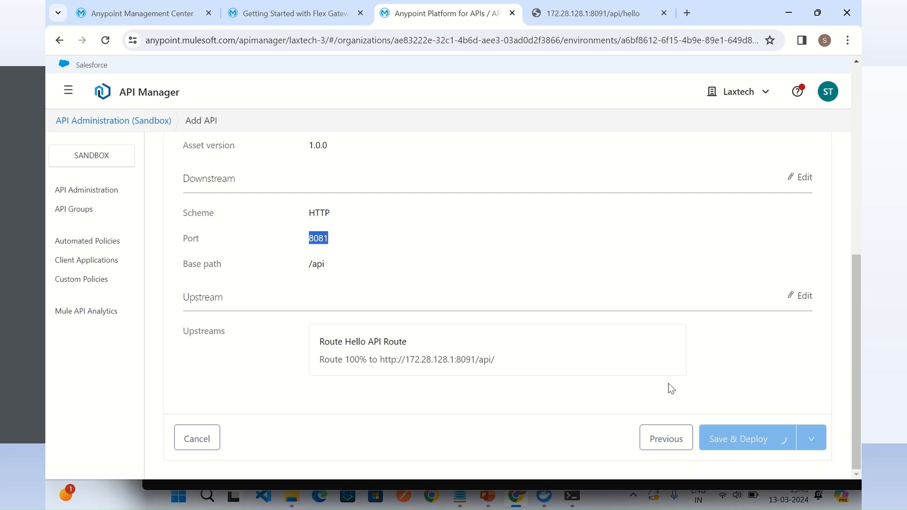
Step: Switch to the Flex Gateway's command prompt window and examine the deployment log for the Hello API's service and instance addresses
{"action": "mouse_move", "coordinate": [574, 496]}
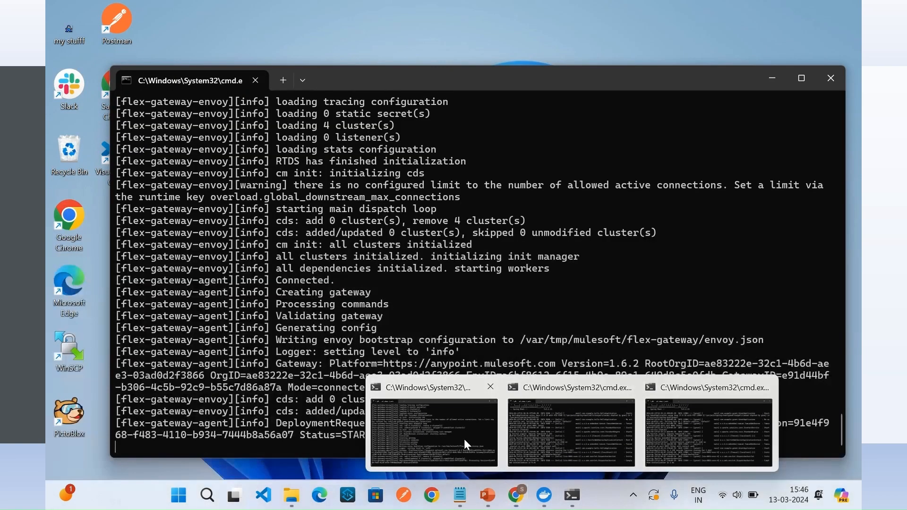
{"action": "left_click", "coordinate": [464, 439]}
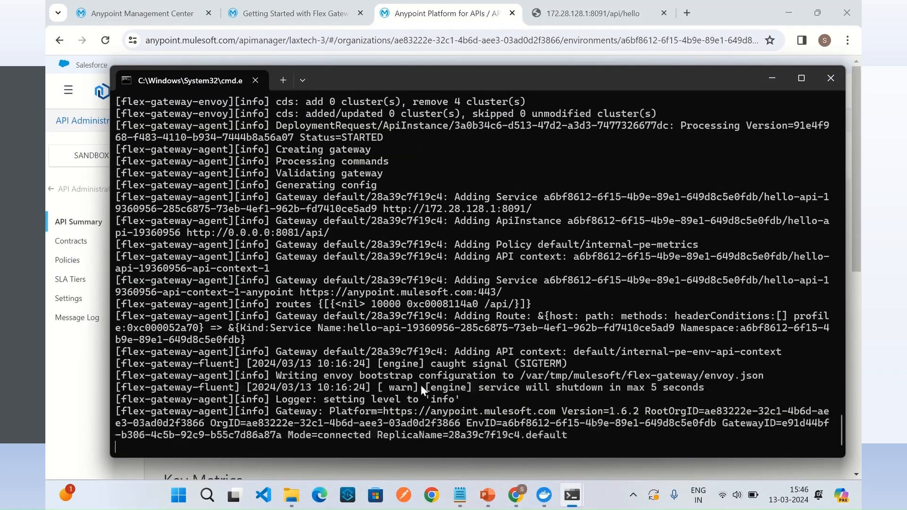
{"action": "scroll", "coordinate": [421, 381], "scroll_direction": "up", "scroll_amount": 1}
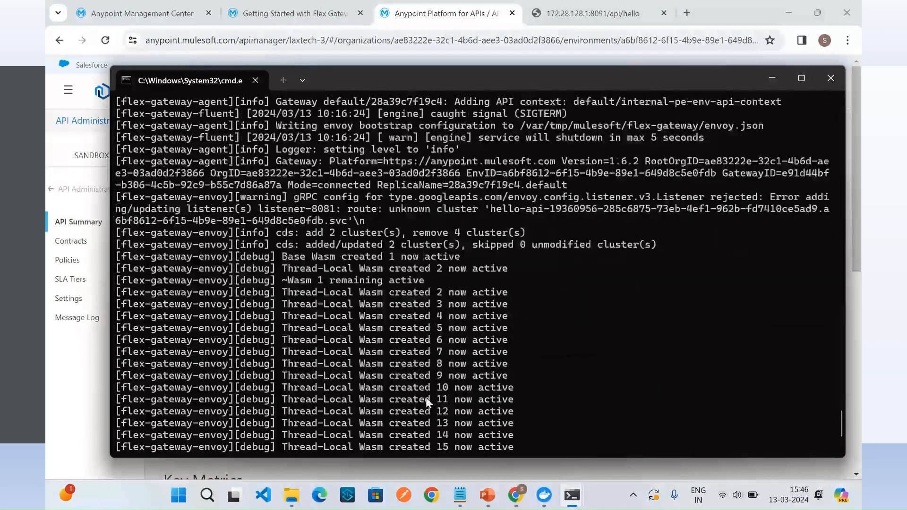
{"action": "scroll", "coordinate": [426, 390], "scroll_direction": "up", "scroll_amount": 9}
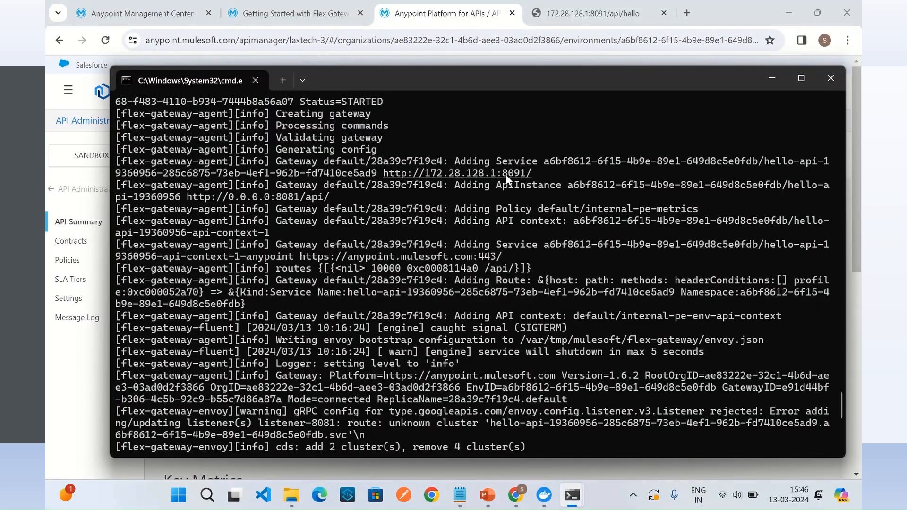
{"action": "left_click_drag", "start_coordinate": [543, 173], "coordinate": [387, 175]}
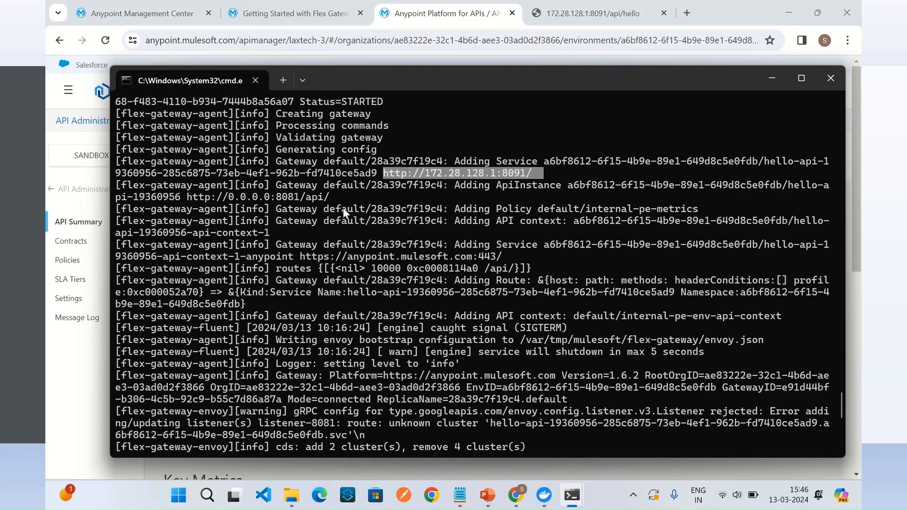
{"action": "left_click_drag", "start_coordinate": [341, 197], "coordinate": [197, 201]}
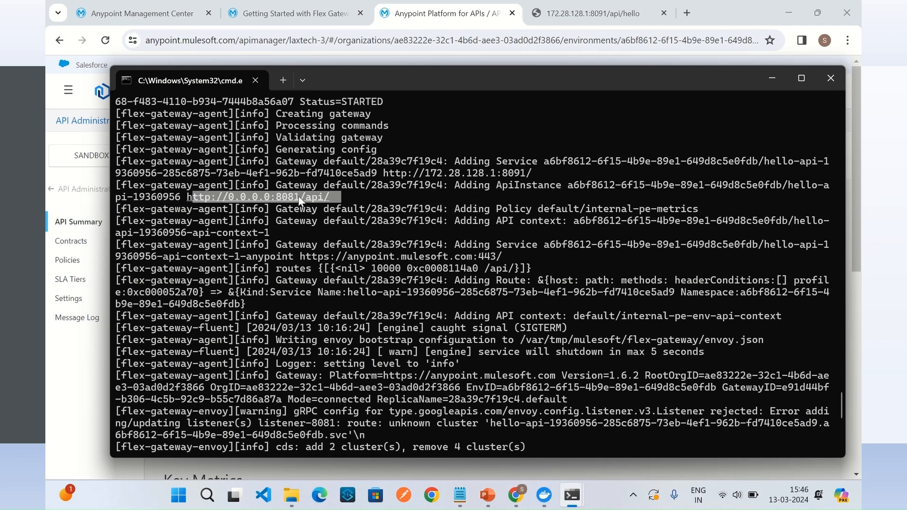
{"action": "left_click_drag", "start_coordinate": [544, 172], "coordinate": [385, 178]}
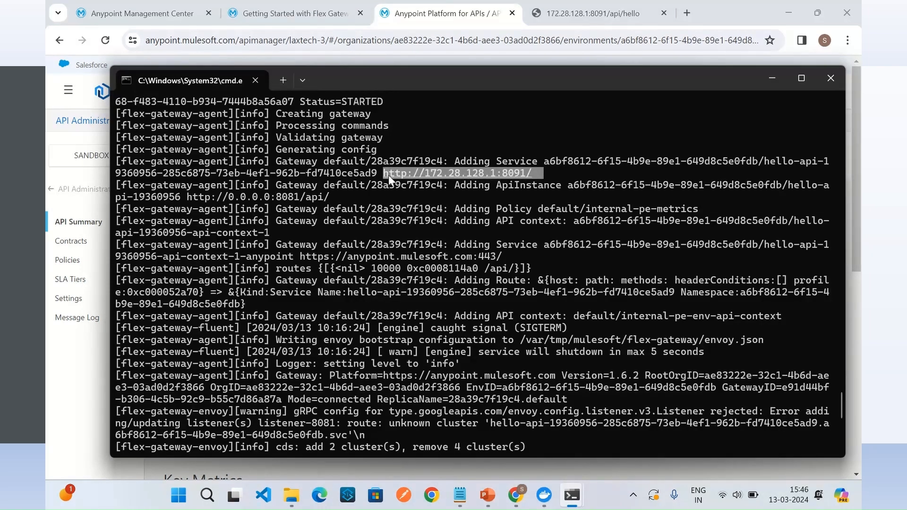
{"action": "left_click", "coordinate": [518, 203]}
{"action": "scroll", "coordinate": [515, 204], "scroll_direction": "down", "scroll_amount": 9}
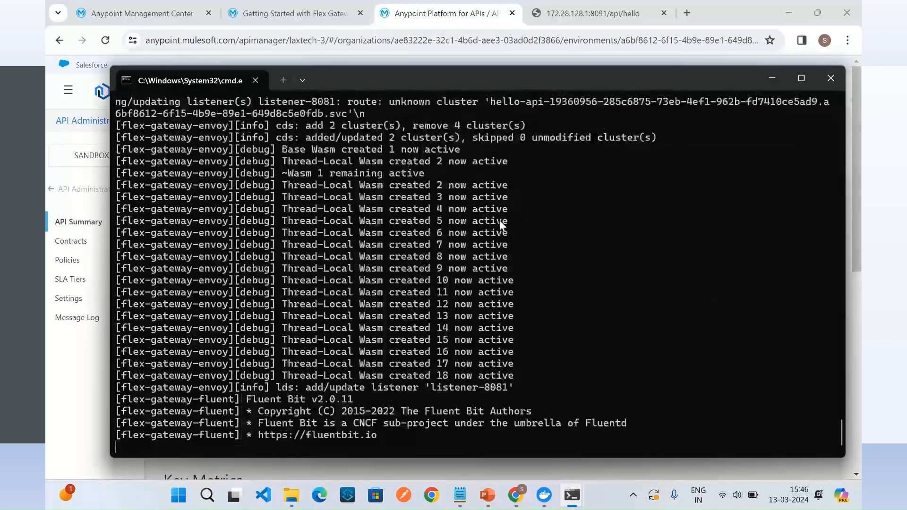
{"action": "scroll", "coordinate": [499, 222], "scroll_direction": "up", "scroll_amount": 20}
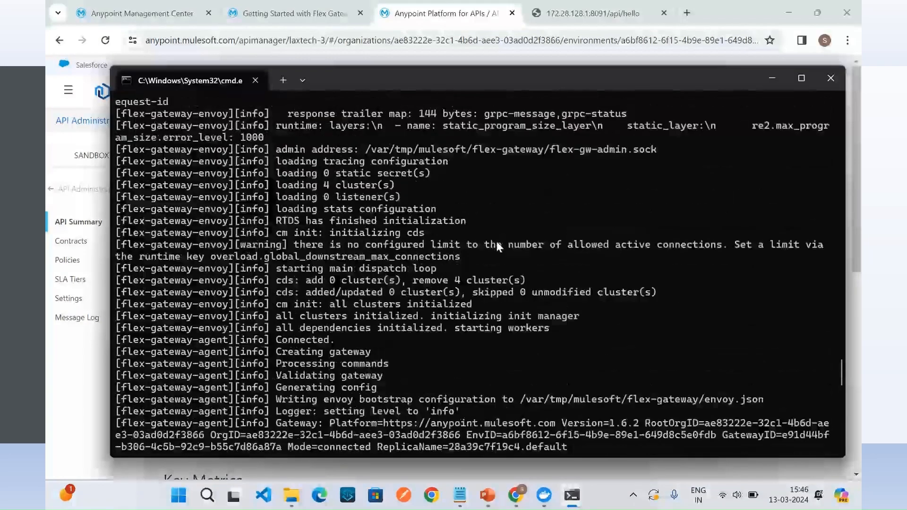
Step: Call the Hello API through the gateway at localhost:8081/api/hello in a new browser tab and read its response
{"action": "left_click", "coordinate": [569, 16]}
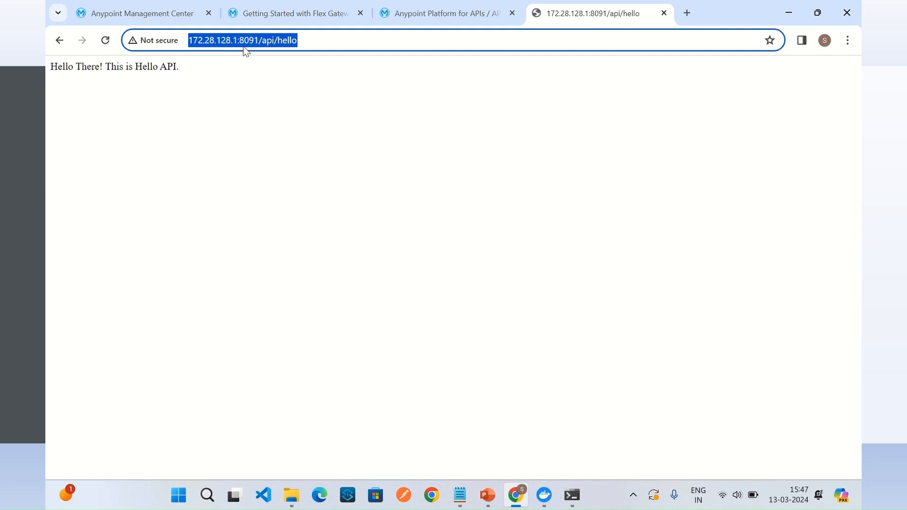
{"action": "left_click", "coordinate": [216, 41]}
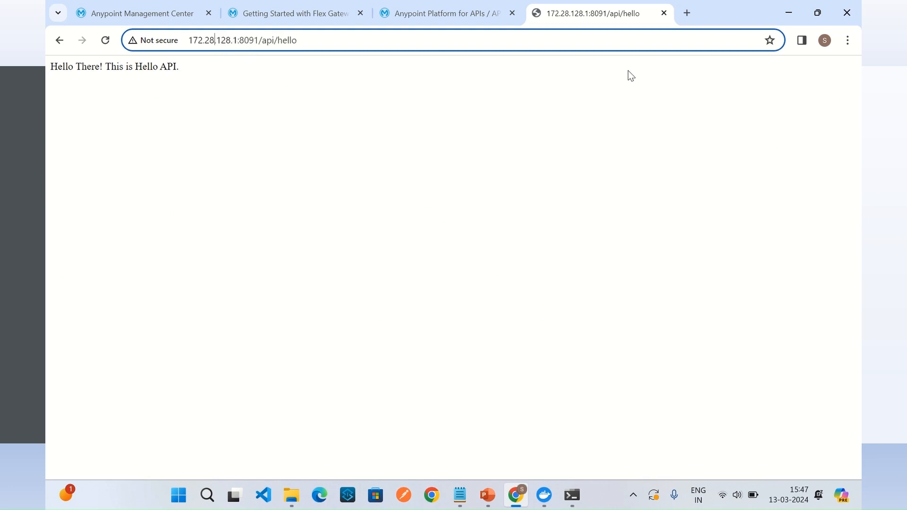
{"action": "left_click", "coordinate": [687, 12]}
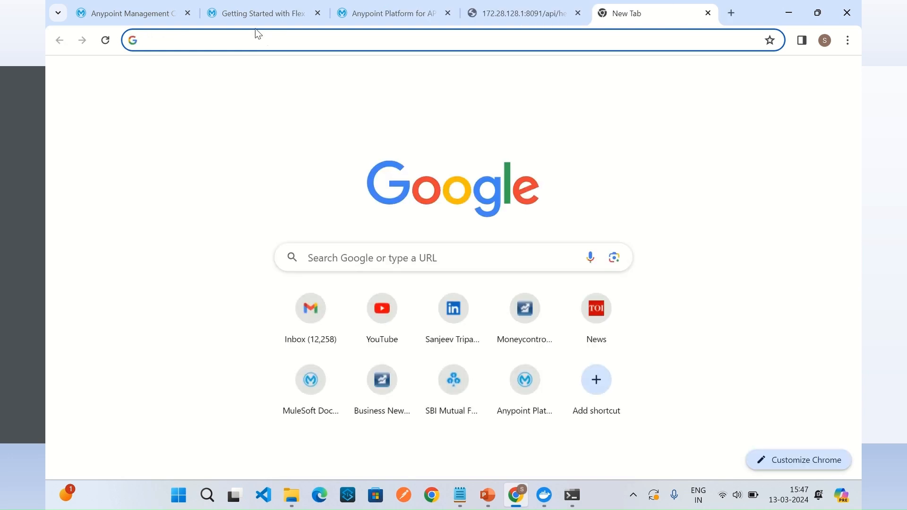
{"action": "left_click", "coordinate": [237, 34]}
{"action": "type", "text": "localhost:8091/api/hello"}
{"action": "left_click_drag", "start_coordinate": [193, 40], "coordinate": [385, 65]}
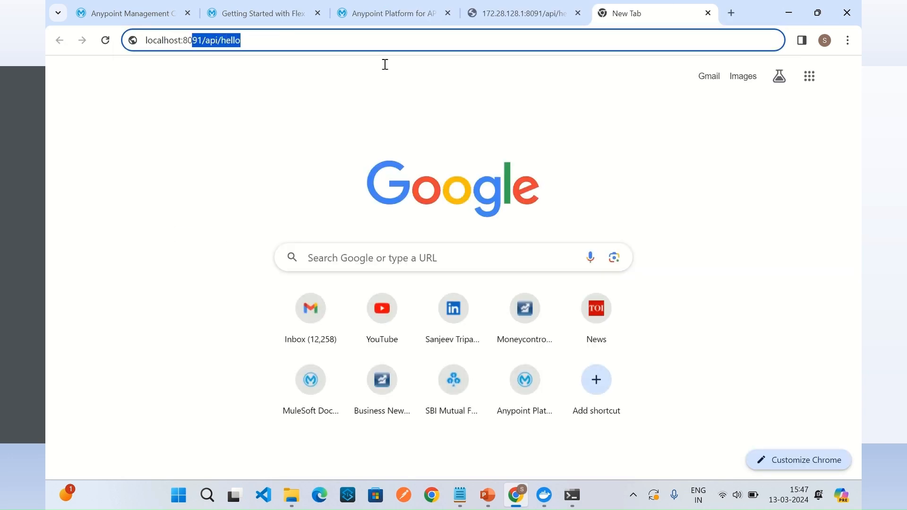
{"action": "type", "text": "81/"}
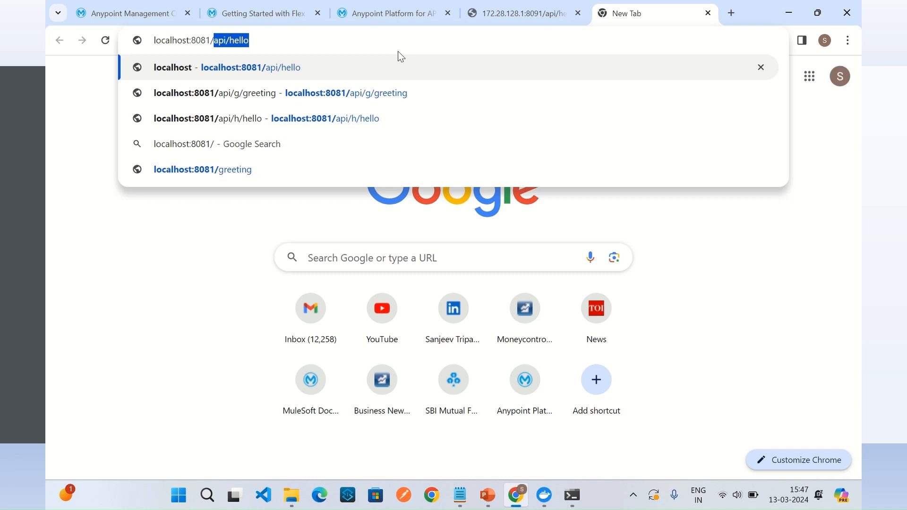
{"action": "key", "text": "Return"}
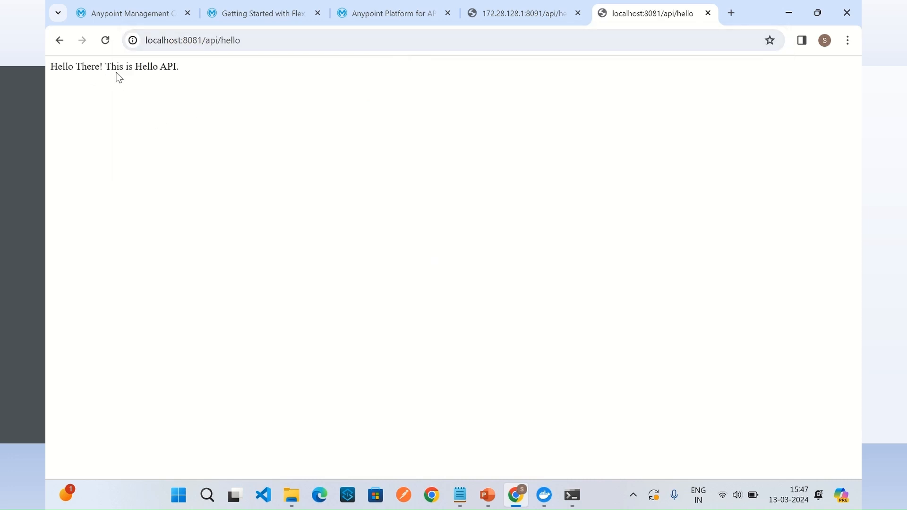
{"action": "left_click_drag", "start_coordinate": [179, 67], "coordinate": [51, 75]}
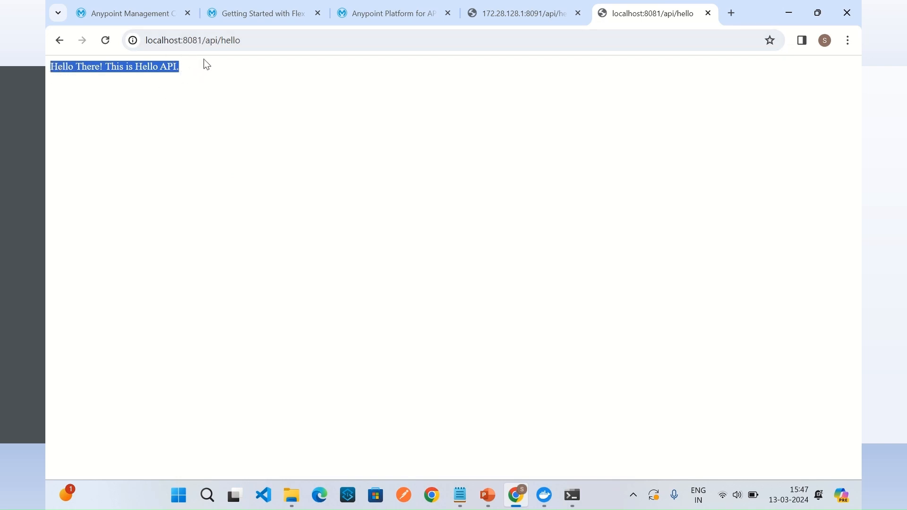
{"action": "left_click", "coordinate": [249, 40]}
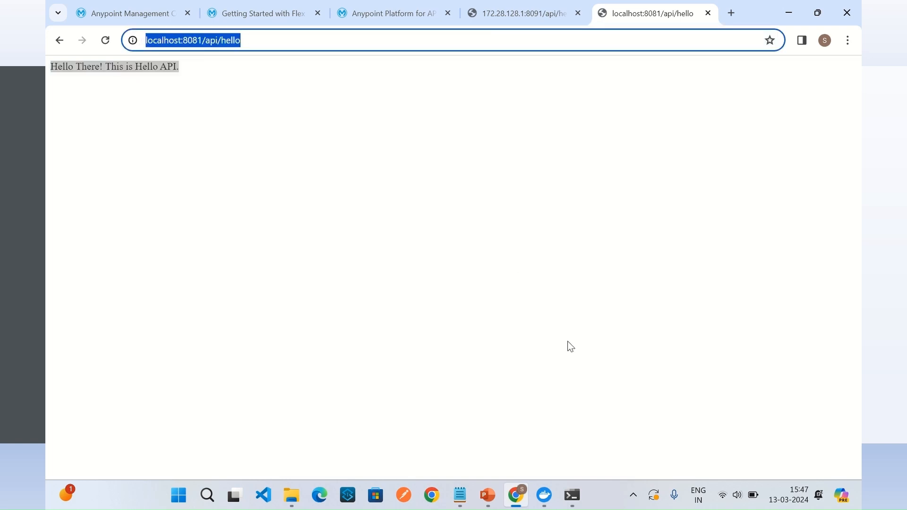
Step: Return to API Manager, check the API Administration list and open the Hello API's summary
{"action": "left_click", "coordinate": [514, 500]}
{"action": "left_click", "coordinate": [514, 500]}
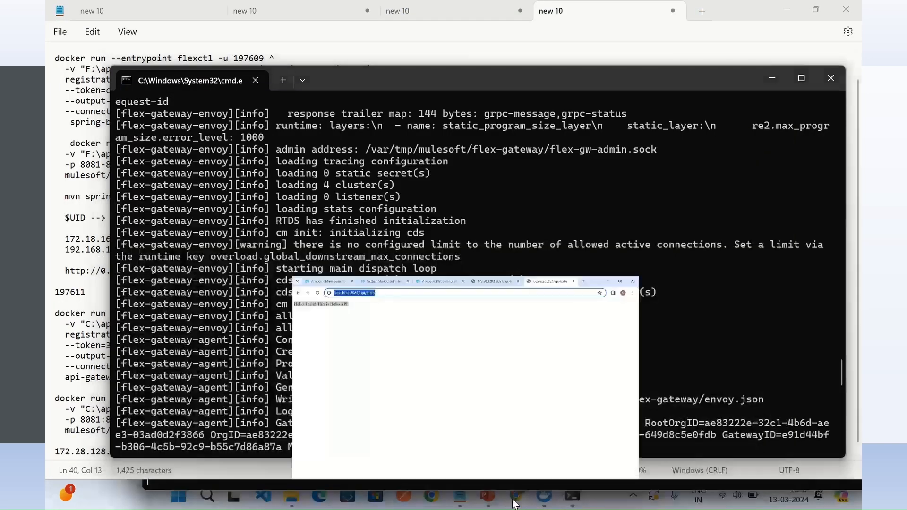
{"action": "left_click", "coordinate": [425, 10]}
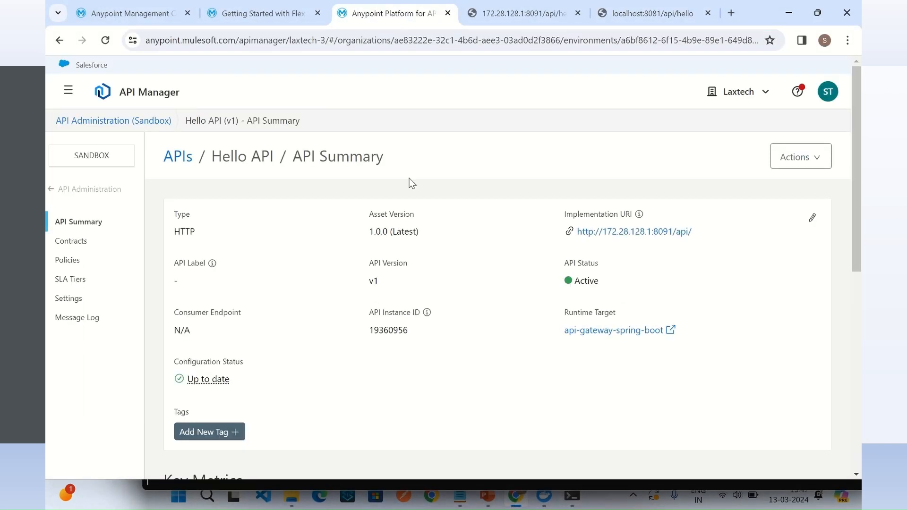
{"action": "left_click", "coordinate": [112, 193]}
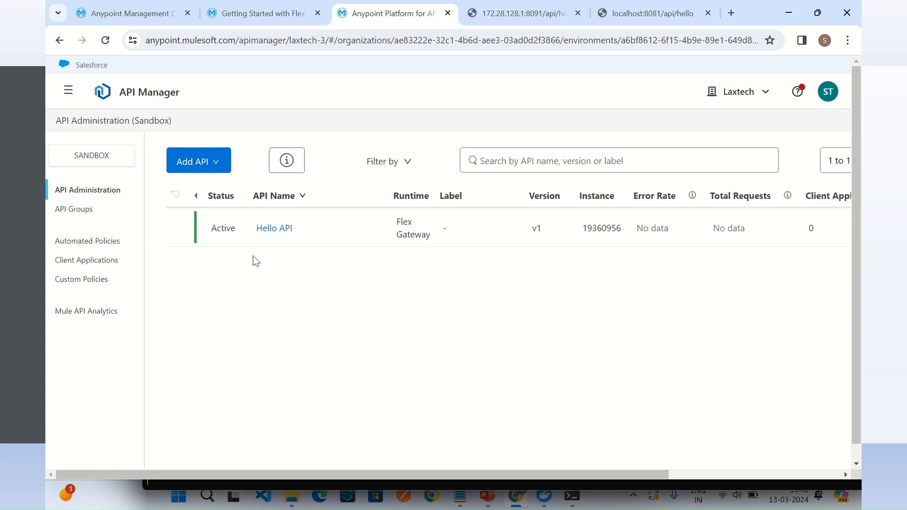
{"action": "left_click", "coordinate": [274, 231]}
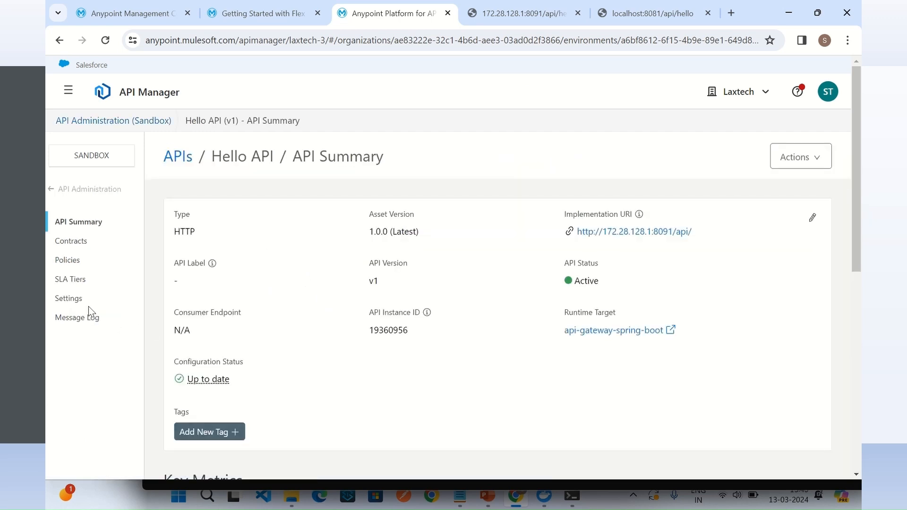
Step: Review the Hello API's runtime, downstream and route settings, and view its endpoint configuration details
{"action": "left_click", "coordinate": [72, 298]}
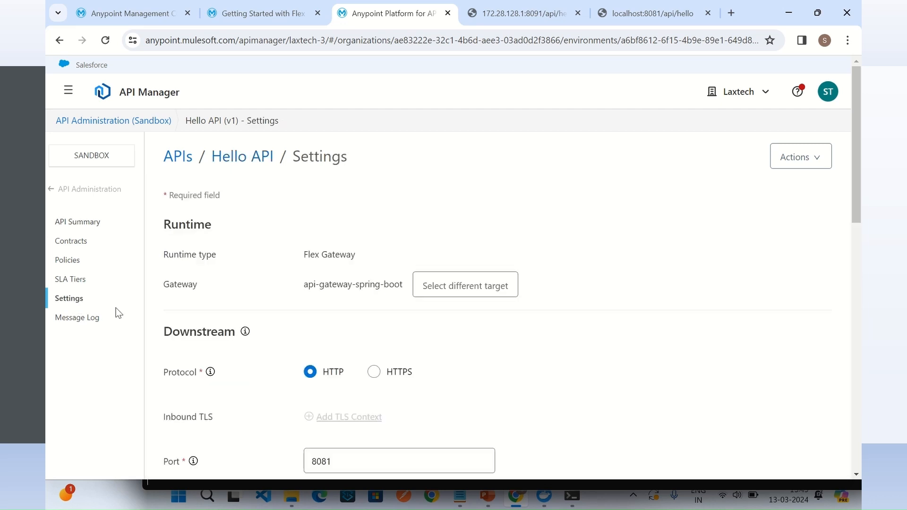
{"action": "scroll", "coordinate": [569, 299], "scroll_direction": "down", "scroll_amount": 6}
{"action": "scroll", "coordinate": [569, 299], "scroll_direction": "up", "scroll_amount": 6}
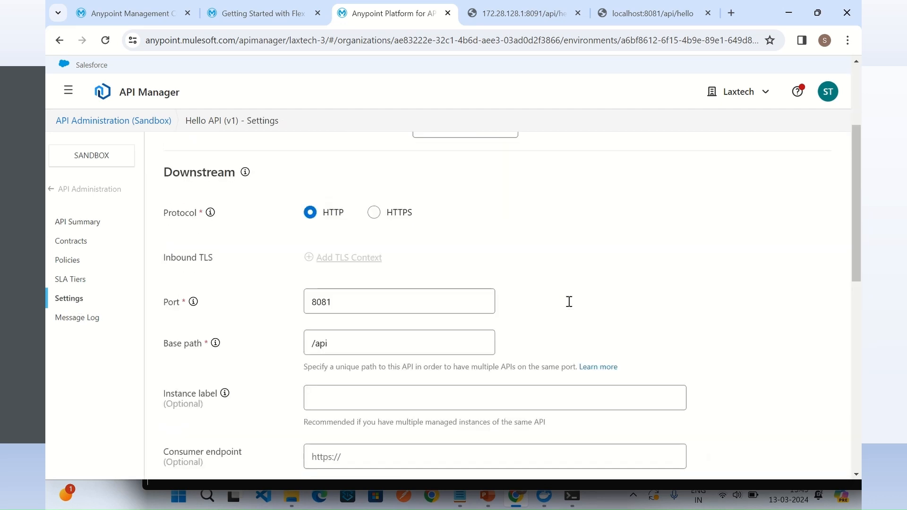
{"action": "scroll", "coordinate": [582, 302], "scroll_direction": "down", "scroll_amount": 12}
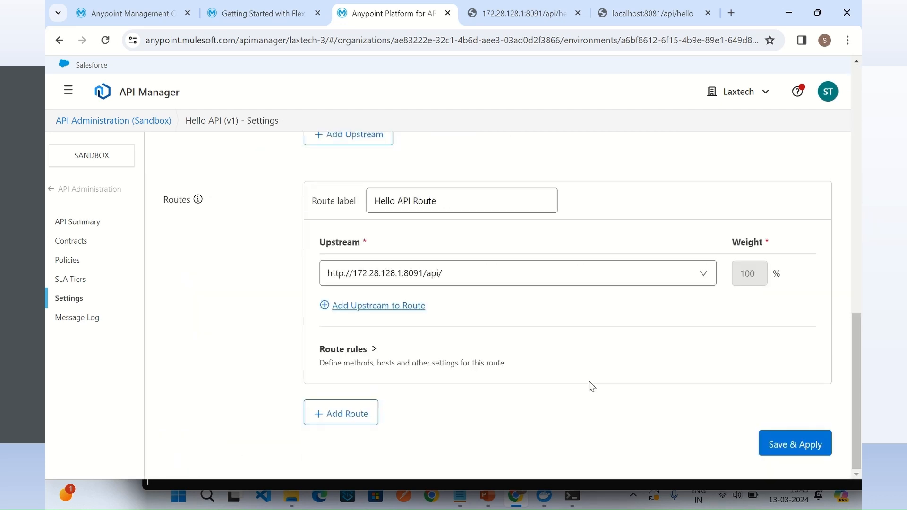
{"action": "scroll", "coordinate": [599, 312], "scroll_direction": "up", "scroll_amount": 12}
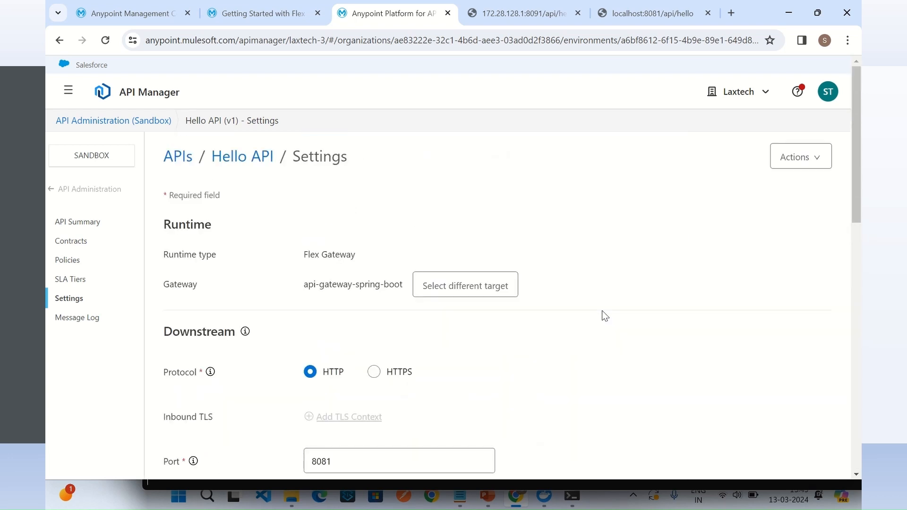
{"action": "left_click", "coordinate": [793, 165]}
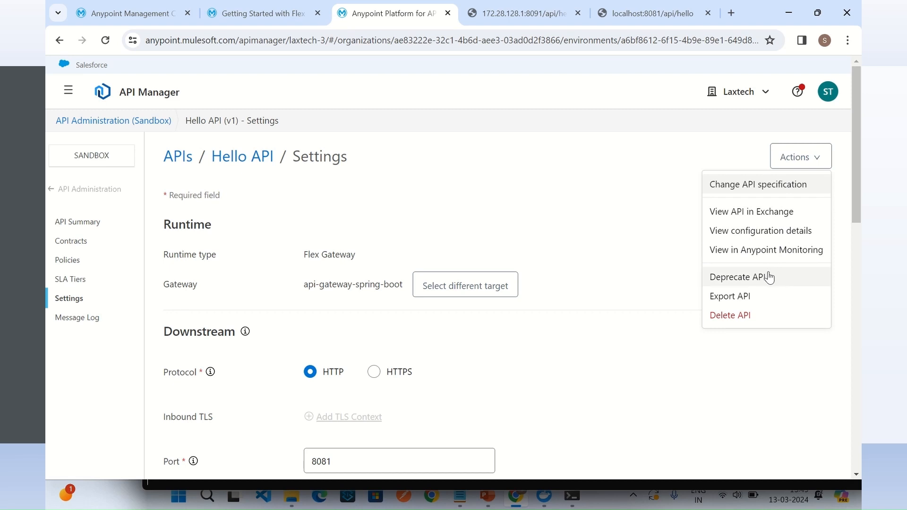
{"action": "left_click", "coordinate": [759, 231]}
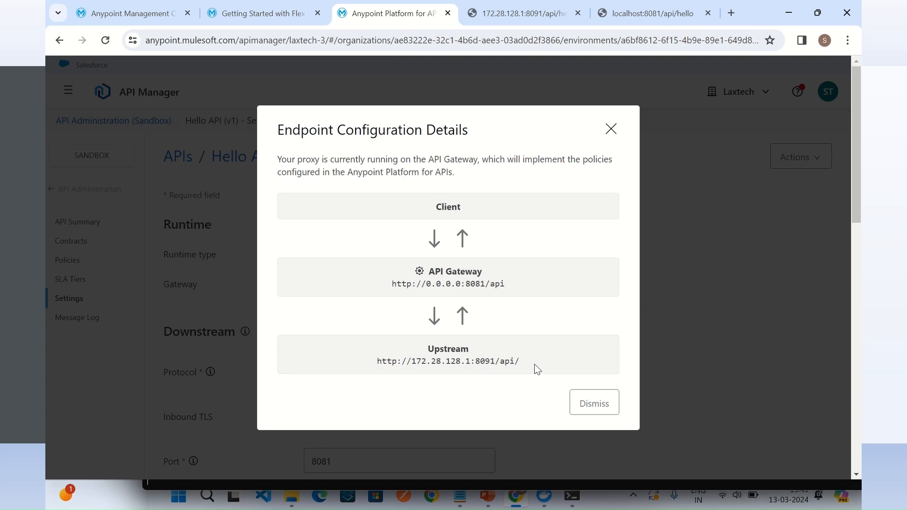
Step: Examine the upstream address in the Hello API's endpoint configuration details and close the details
{"action": "left_click_drag", "start_coordinate": [532, 362], "coordinate": [369, 360]}
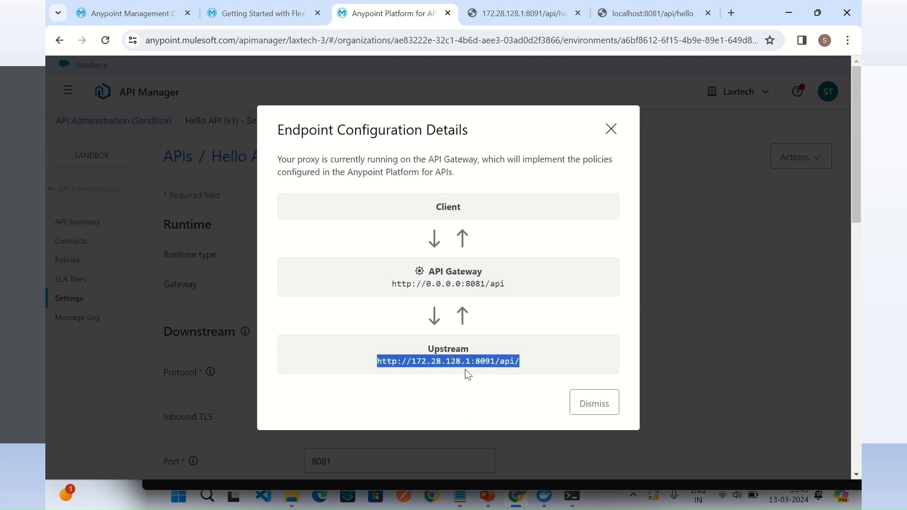
{"action": "left_click", "coordinate": [491, 362]}
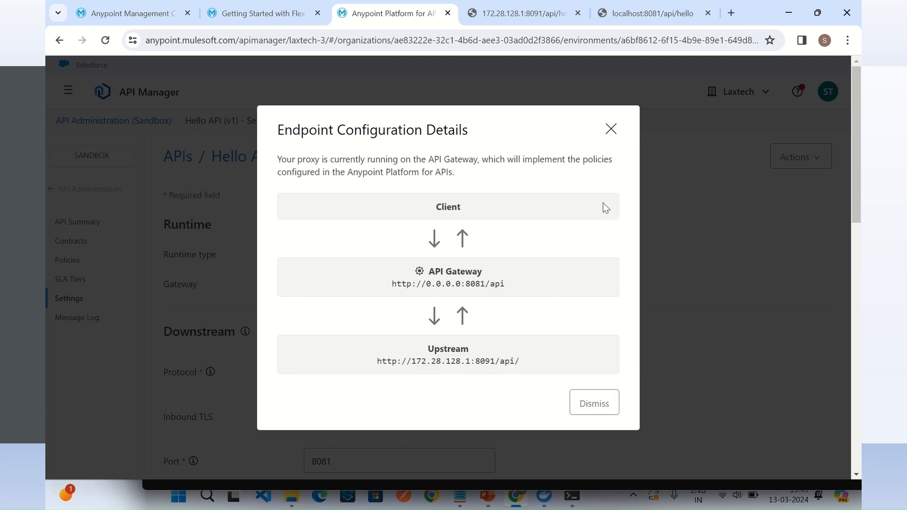
{"action": "left_click", "coordinate": [610, 129]}
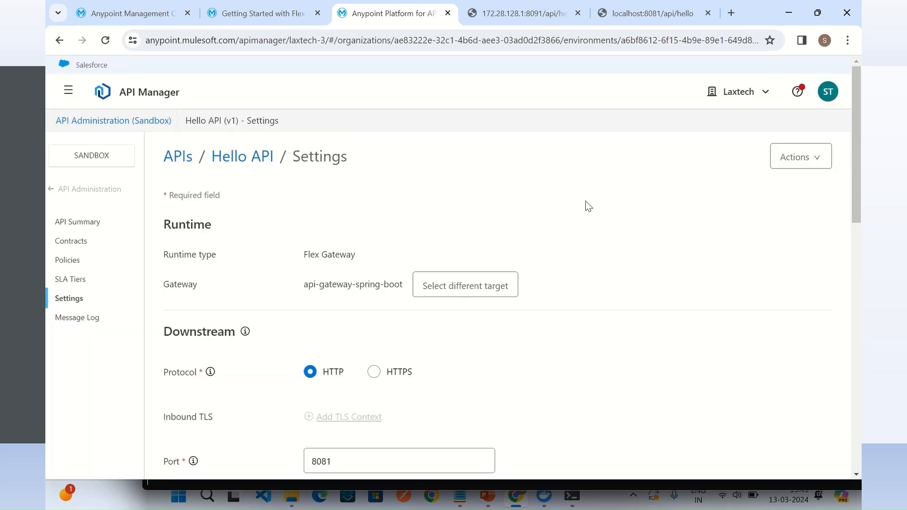
Step: Compare the direct Hello API address and response at 172.28.128.1:8091/api/hello with the gateway call at localhost:8081/api/hello
{"action": "left_click", "coordinate": [501, 13]}
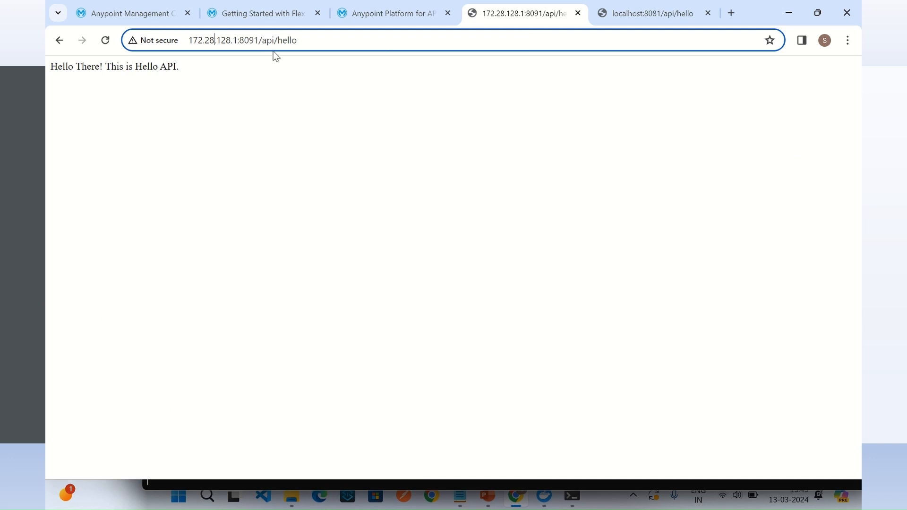
{"action": "left_click", "coordinate": [633, 15]}
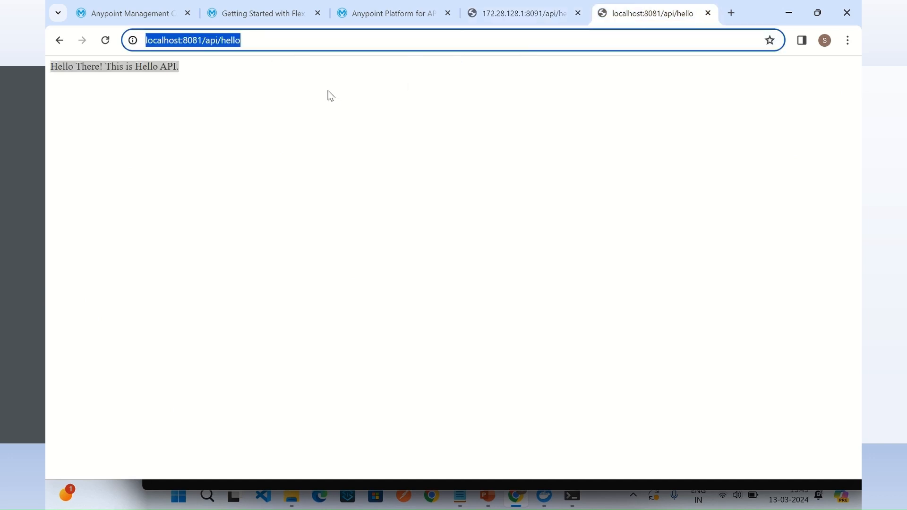
{"action": "left_click", "coordinate": [217, 81]}
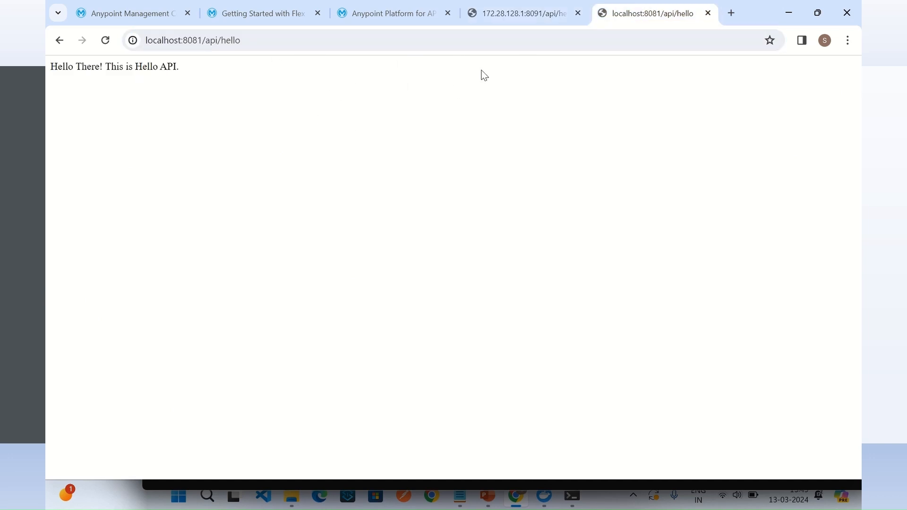
{"action": "left_click", "coordinate": [518, 18]}
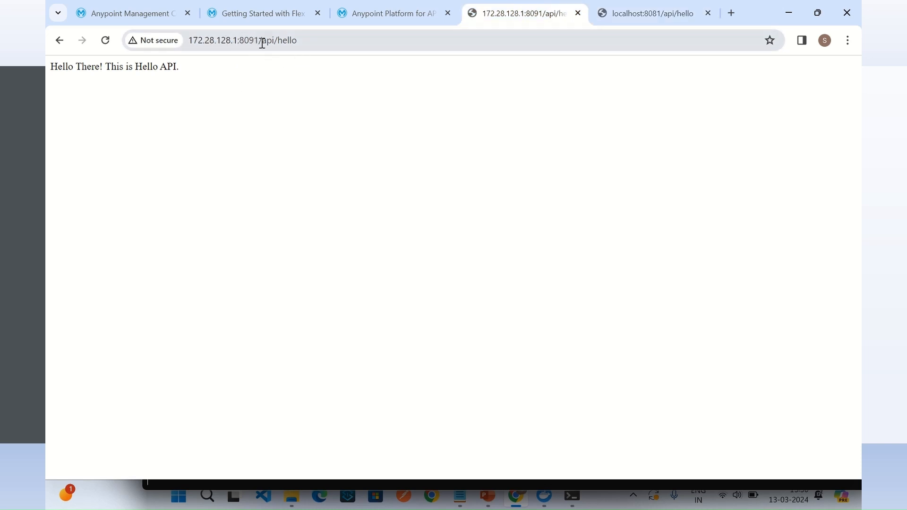
{"action": "left_click", "coordinate": [313, 41]}
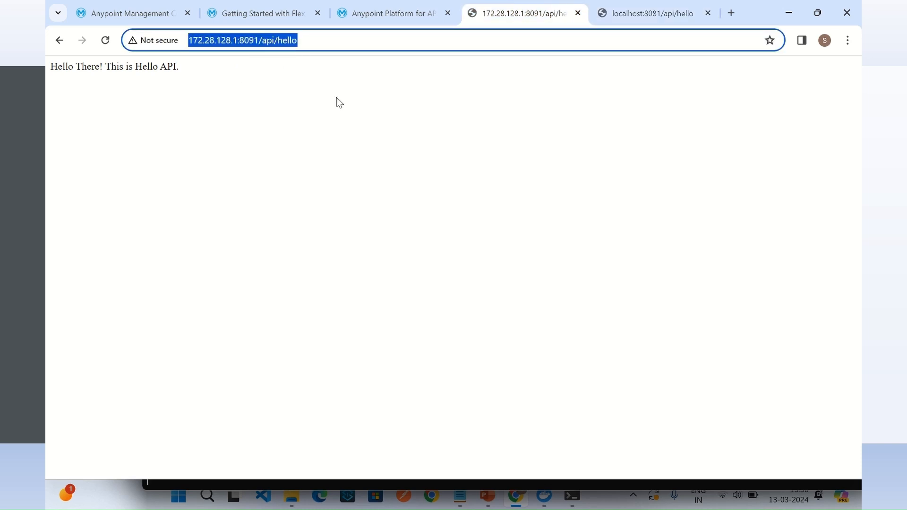
{"action": "left_click", "coordinate": [667, 13]}
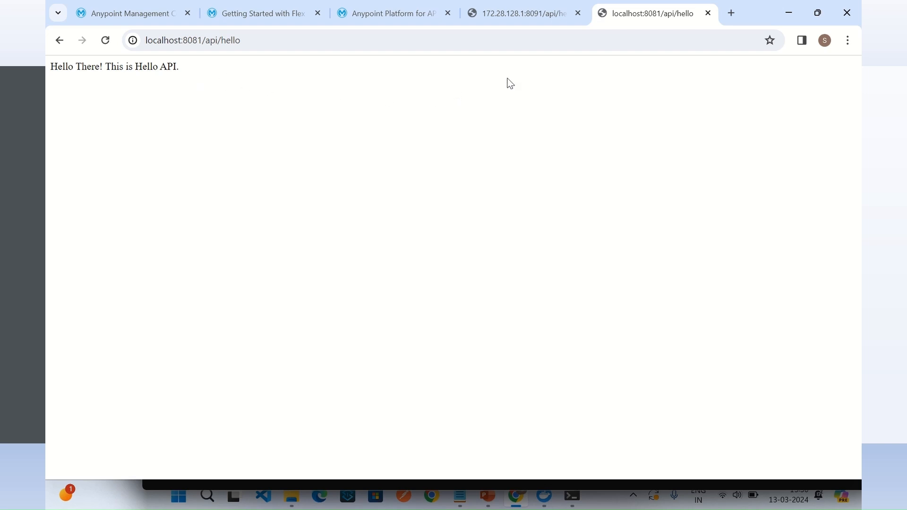
{"action": "left_click", "coordinate": [491, 42]}
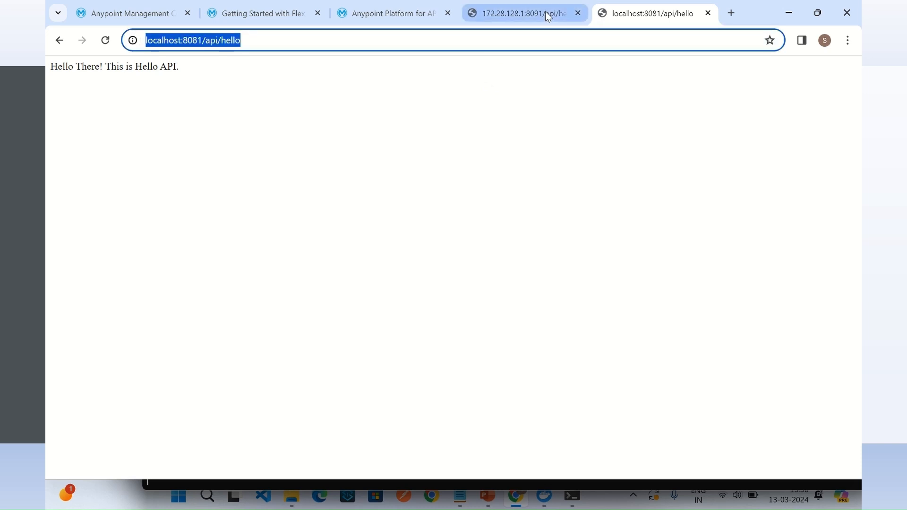
{"action": "left_click", "coordinate": [530, 18]}
{"action": "left_click", "coordinate": [314, 40]}
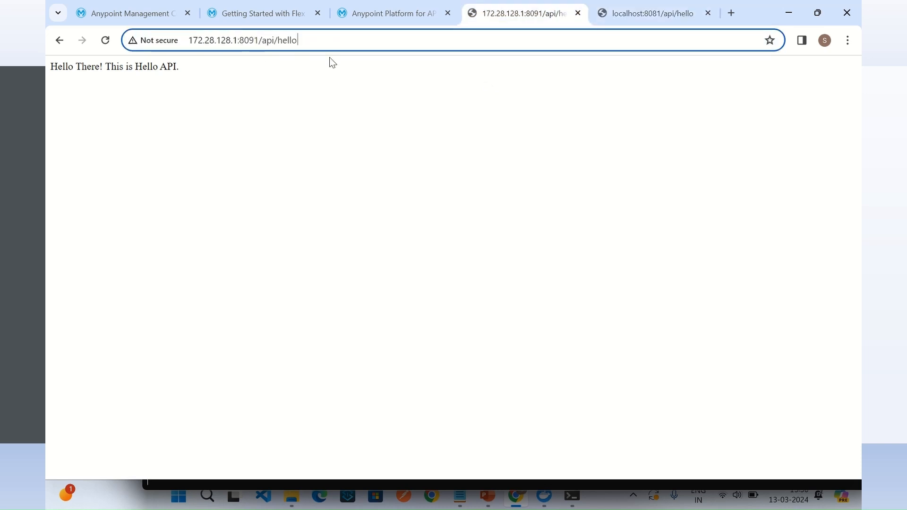
Step: Return to API Manager and open the Hello API's policies
{"action": "left_click", "coordinate": [275, 16]}
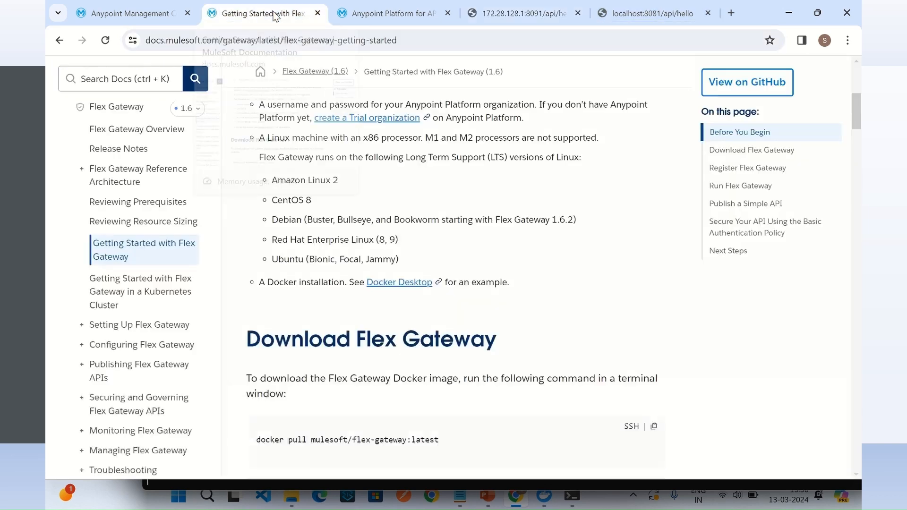
{"action": "left_click", "coordinate": [360, 13]}
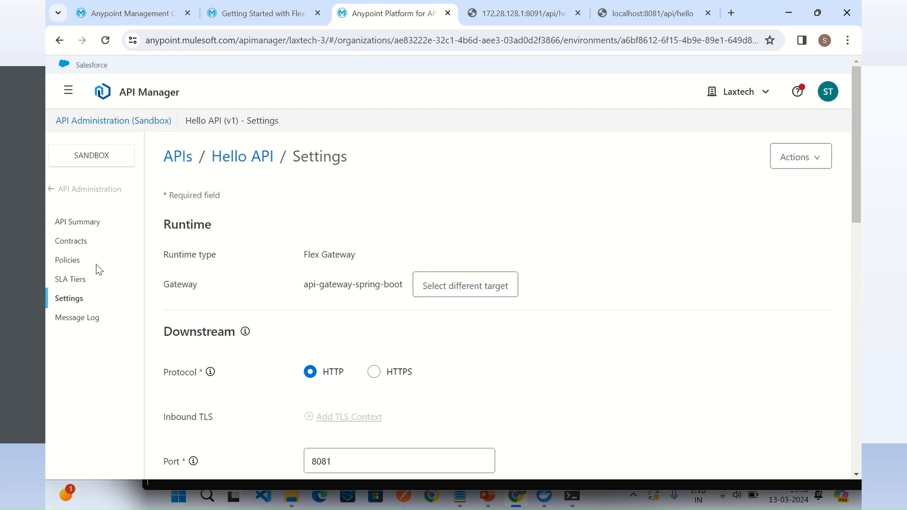
{"action": "left_click", "coordinate": [71, 262]}
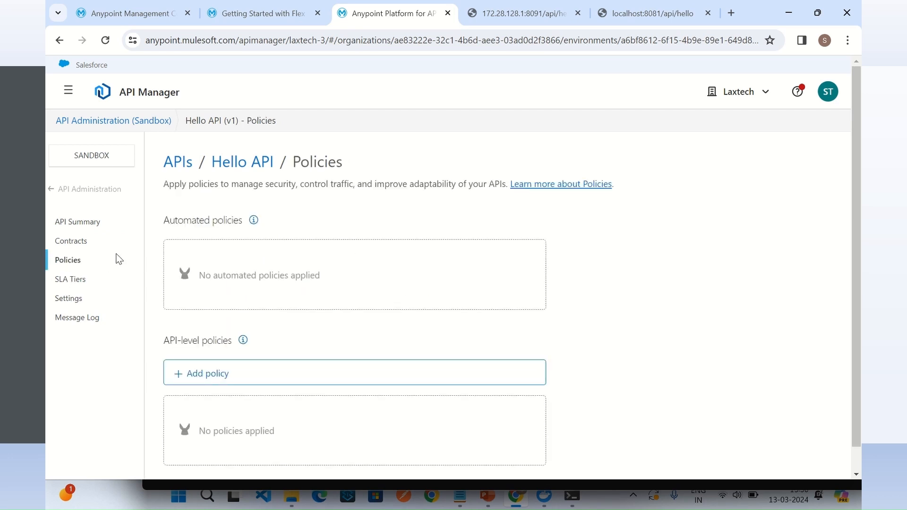
{"action": "mouse_move", "coordinate": [253, 220]}
Step: Start adding an API-level policy to the Hello API, choosing Basic Authentication - Simple, and proceed to its configuration
{"action": "scroll", "coordinate": [621, 268], "scroll_direction": "down", "scroll_amount": 1}
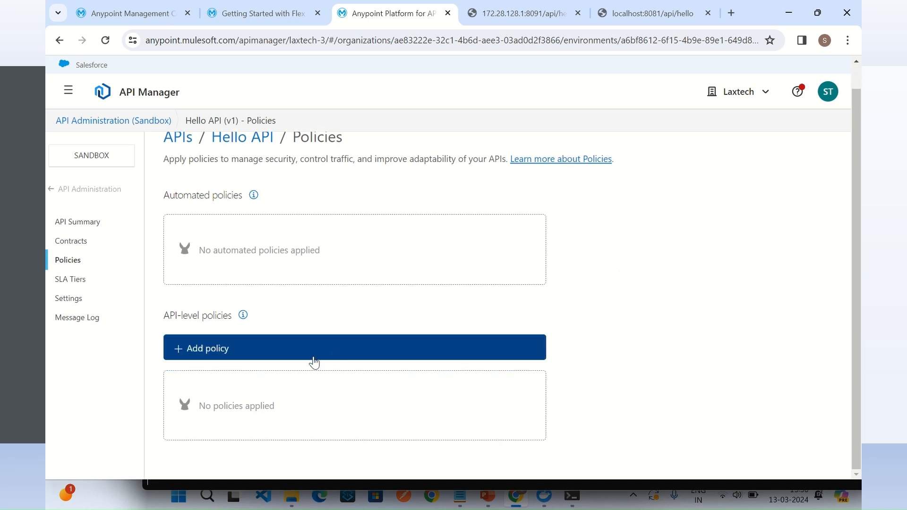
{"action": "left_click", "coordinate": [210, 355]}
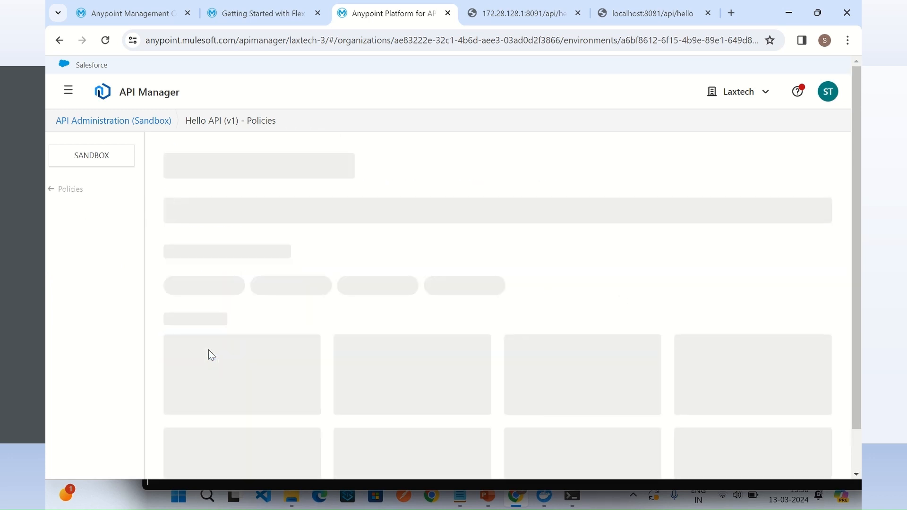
{"action": "scroll", "coordinate": [350, 309], "scroll_direction": "down", "scroll_amount": 4}
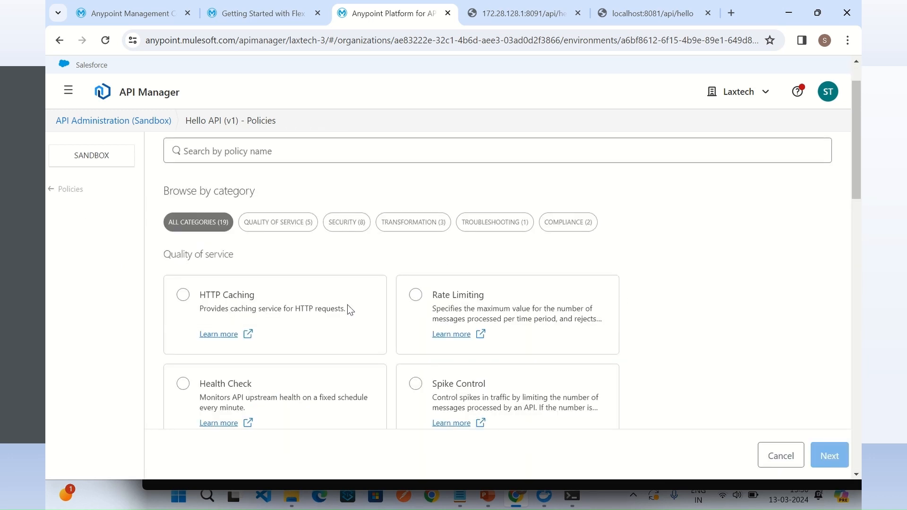
{"action": "scroll", "coordinate": [358, 314], "scroll_direction": "down", "scroll_amount": 5}
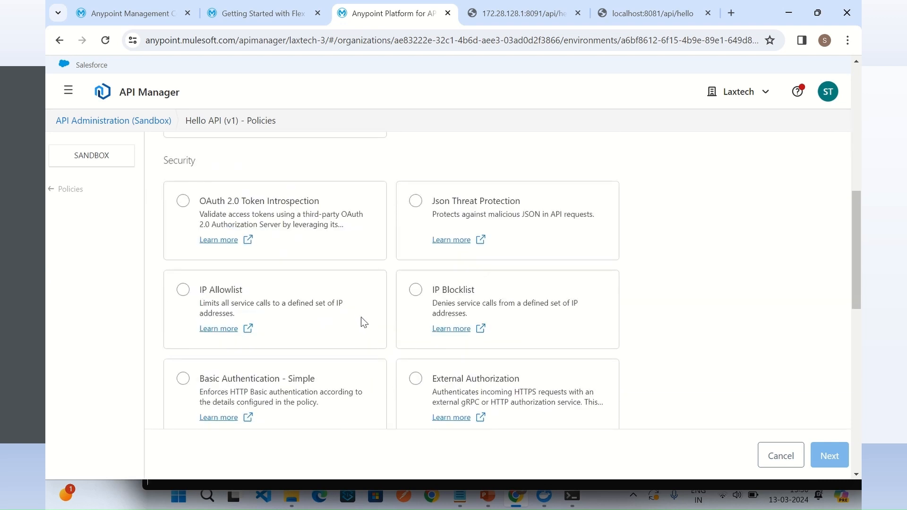
{"action": "scroll", "coordinate": [359, 335], "scroll_direction": "down", "scroll_amount": 3}
{"action": "scroll", "coordinate": [364, 349], "scroll_direction": "down", "scroll_amount": 1}
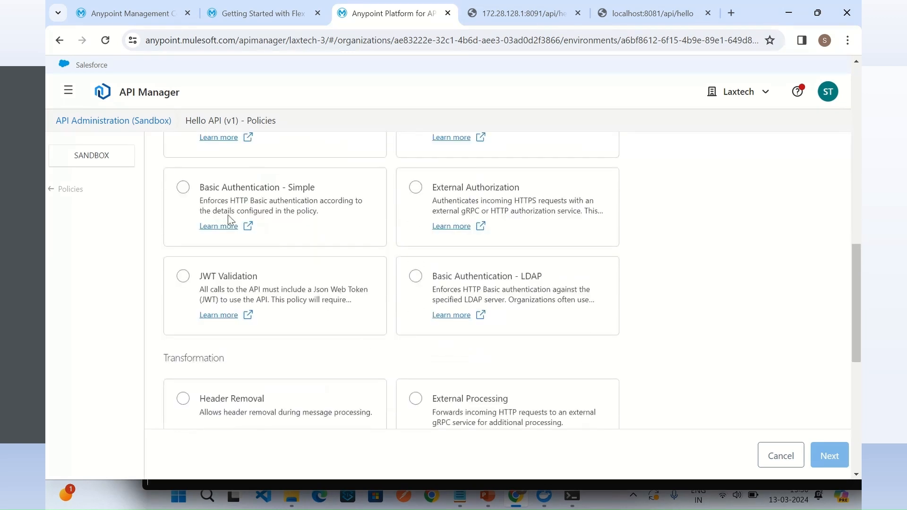
{"action": "left_click", "coordinate": [187, 193]}
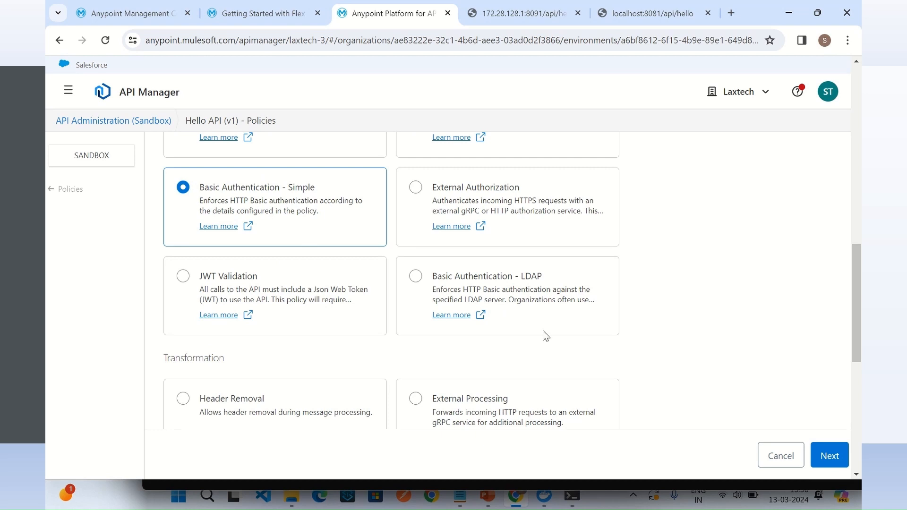
{"action": "left_click", "coordinate": [830, 461]}
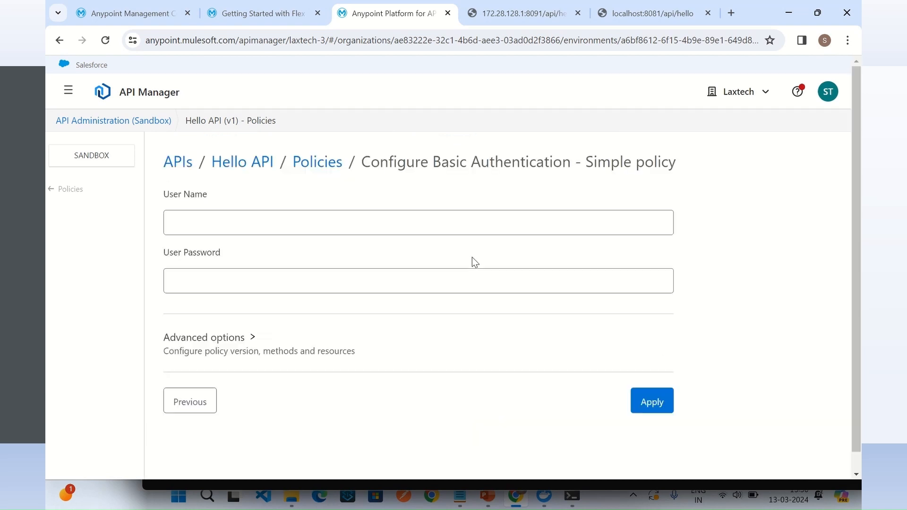
Step: Set the Basic Authentication policy's user name to spring-boot-h, enter the user password, and apply the policy
{"action": "left_click", "coordinate": [277, 217]}
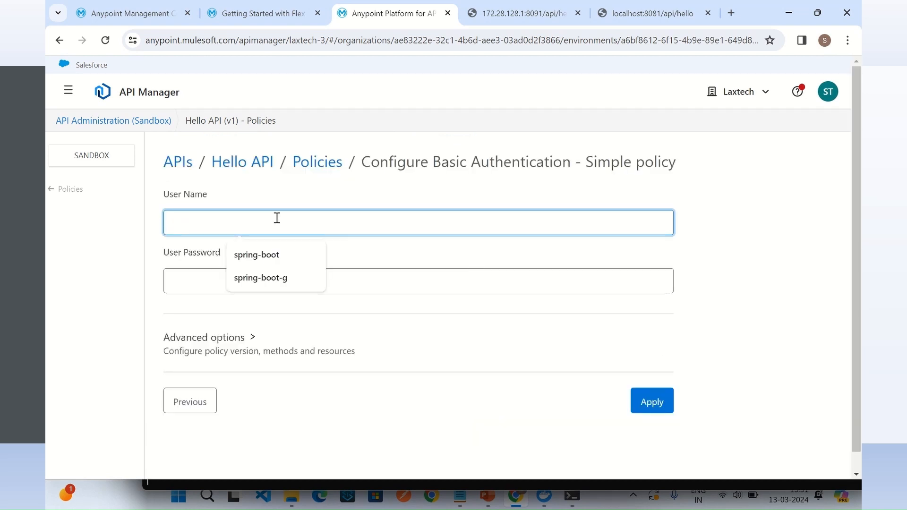
{"action": "type", "text": "spring-boot-h"}
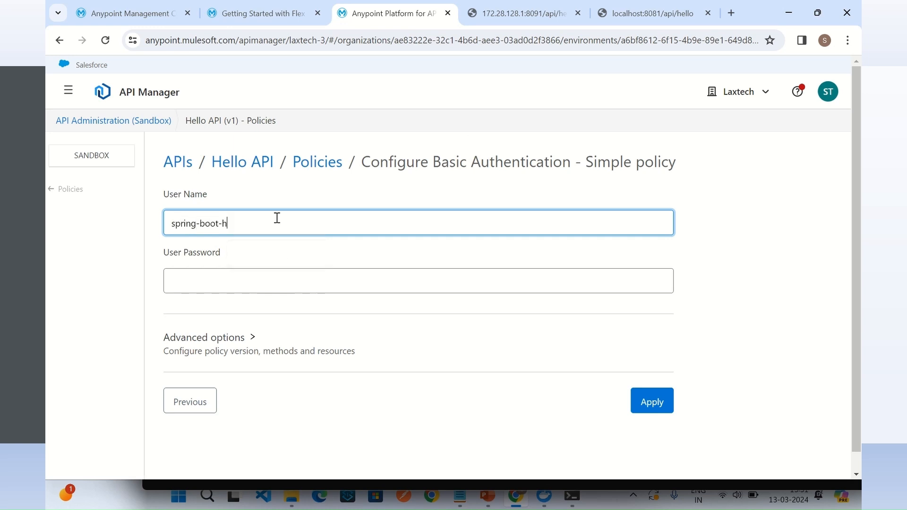
{"action": "left_click_drag", "start_coordinate": [251, 224], "coordinate": [161, 223]}
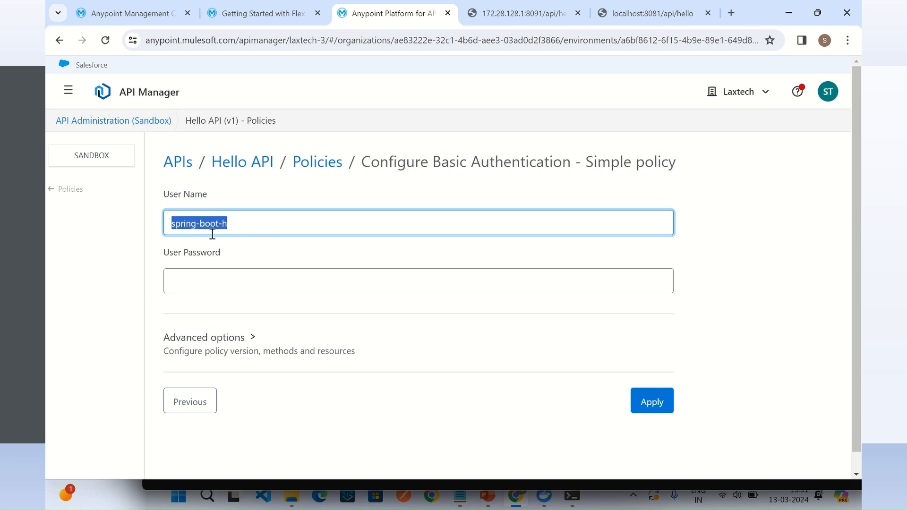
{"action": "left_click", "coordinate": [271, 282]}
{"action": "key", "text": "ctrl+v"}
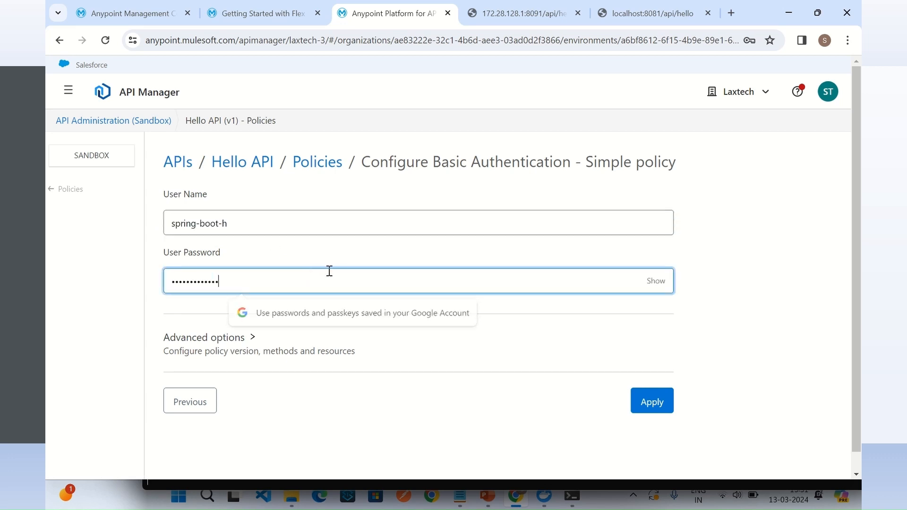
{"action": "left_click", "coordinate": [647, 401]}
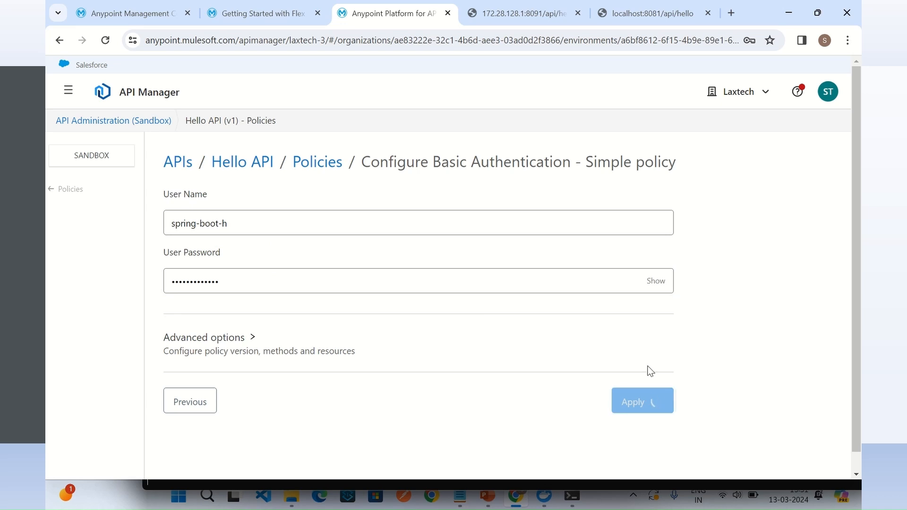
Step: Switch to the Flex Gateway's command prompt window and examine the deployment log for the Hello API's basic authentication policy
{"action": "mouse_move", "coordinate": [572, 496]}
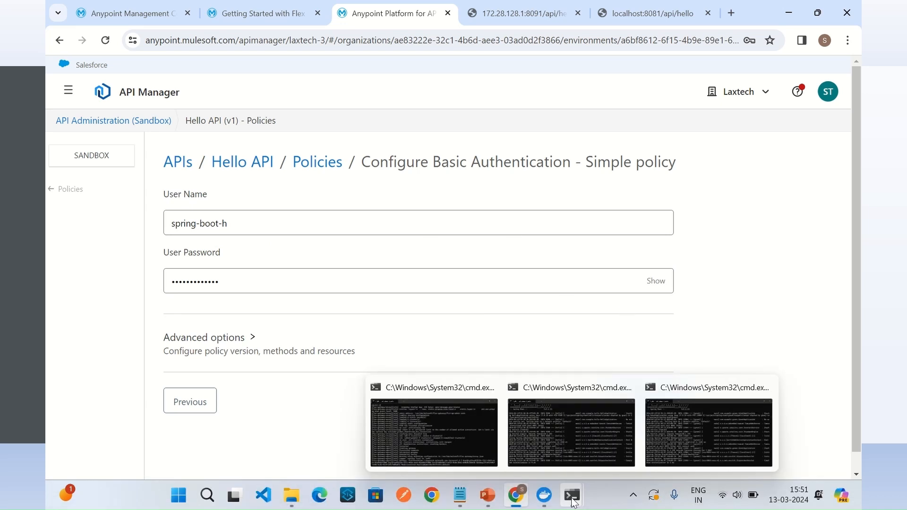
{"action": "left_click", "coordinate": [464, 426]}
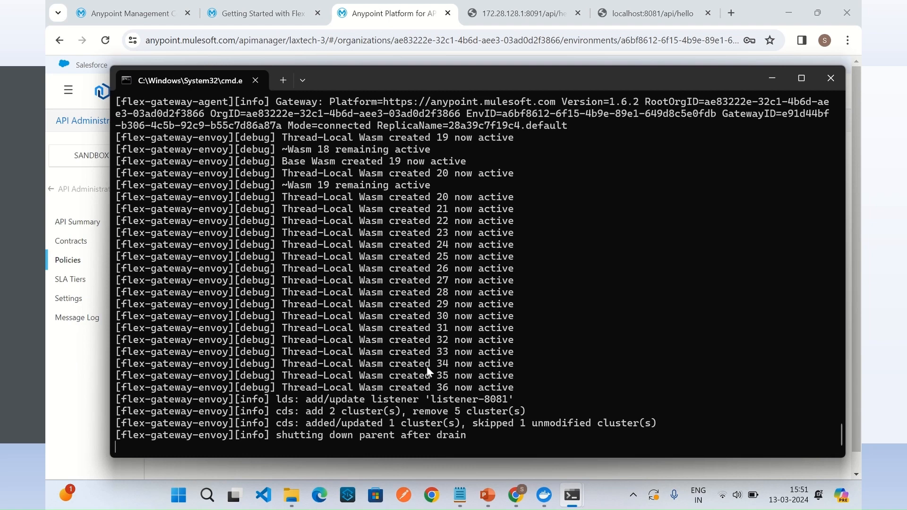
{"action": "scroll", "coordinate": [437, 319], "scroll_direction": "up", "scroll_amount": 8}
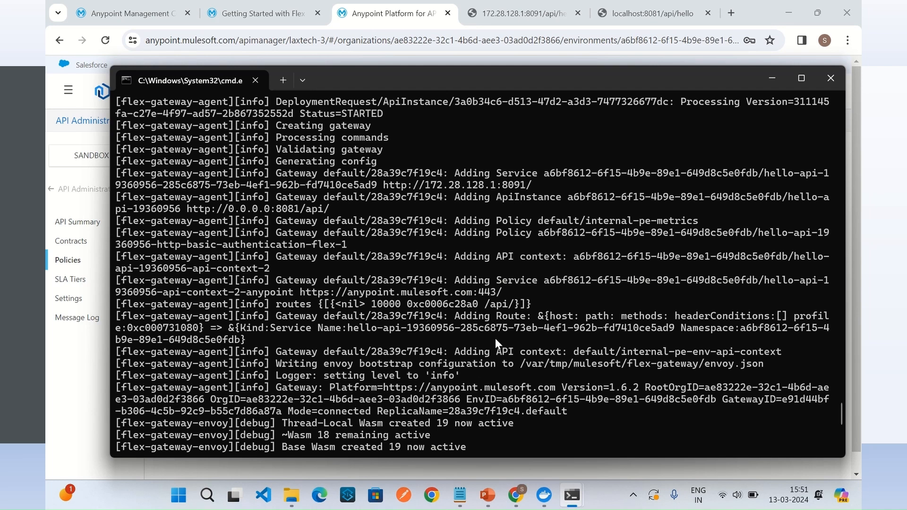
Step: Call localhost:8081/api/hello again in the browser and sign in with the username spring-boot-h and the policy's password
{"action": "left_click", "coordinate": [649, 14]}
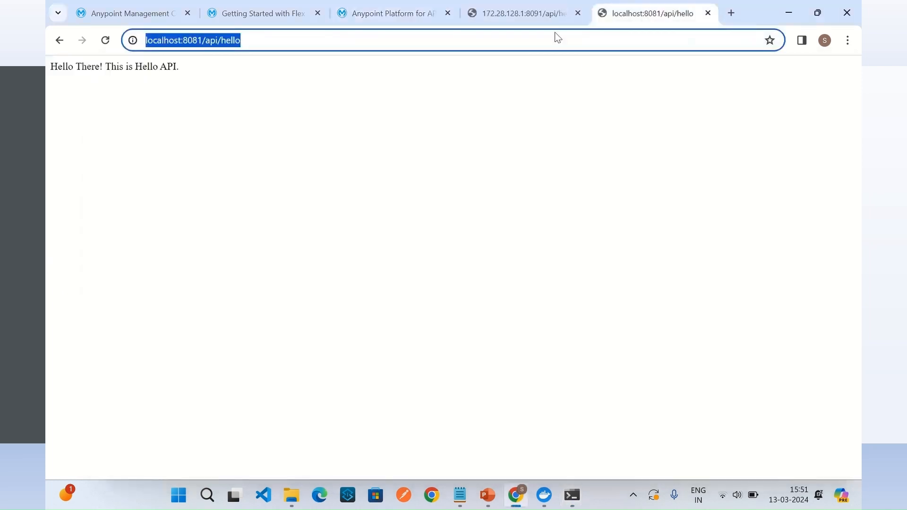
{"action": "left_click", "coordinate": [269, 39]}
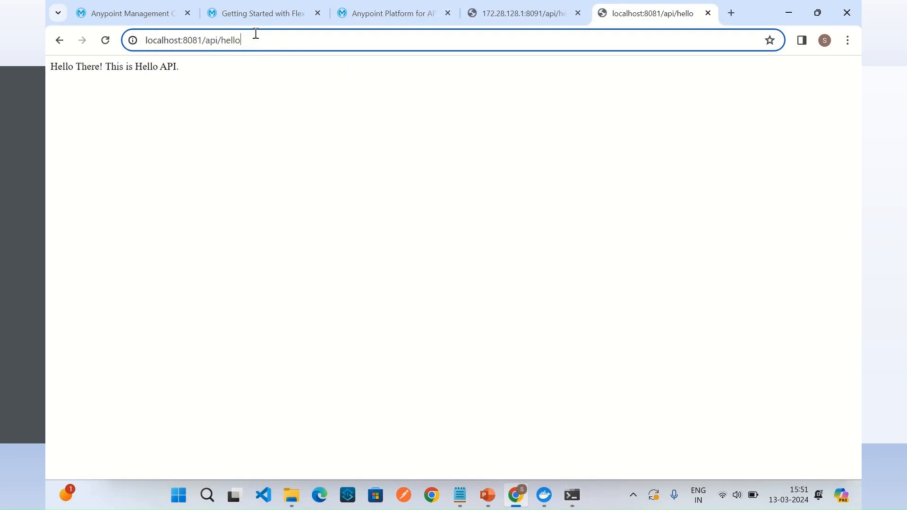
{"action": "key", "text": "Return"}
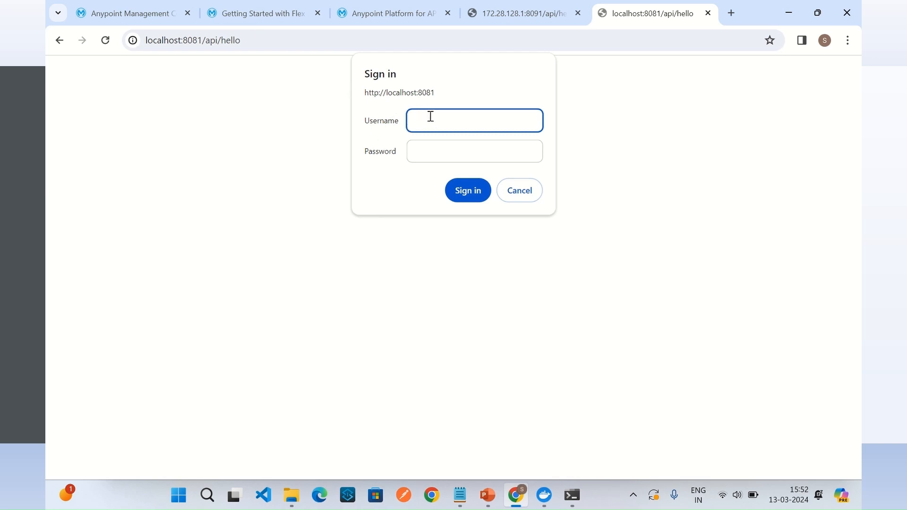
{"action": "type", "text": "spring-boot-h"}
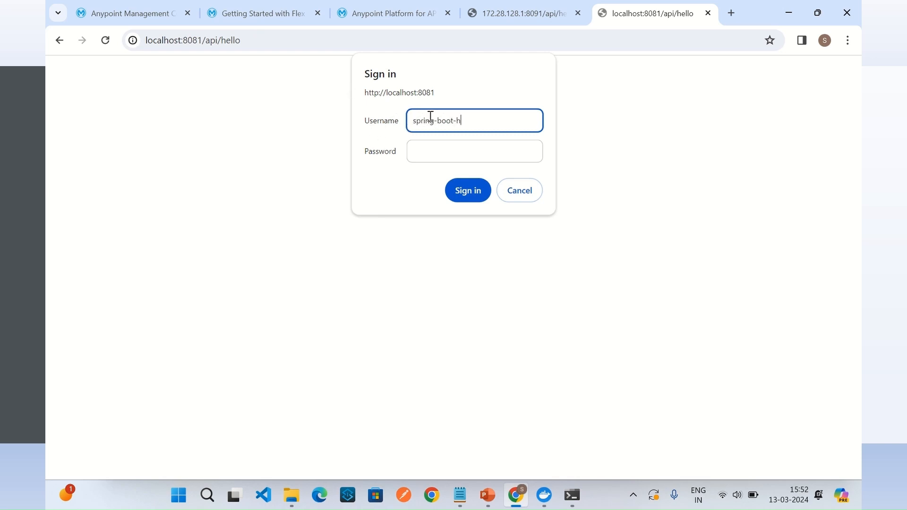
{"action": "left_click", "coordinate": [451, 146]}
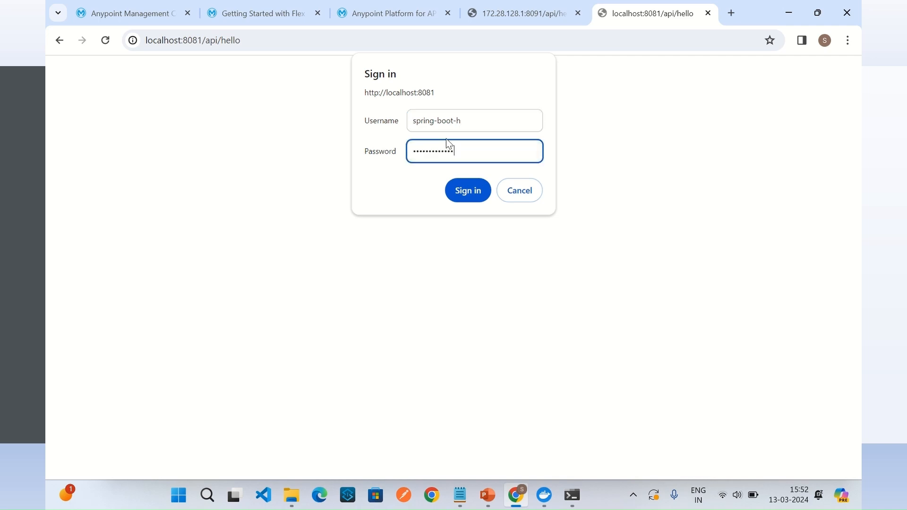
{"action": "left_click", "coordinate": [475, 192]}
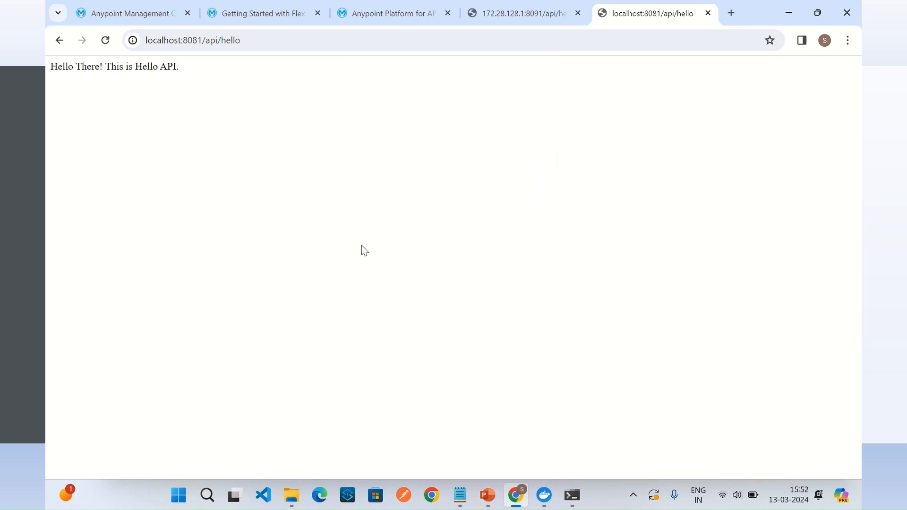
{"action": "left_click_drag", "start_coordinate": [51, 66], "coordinate": [207, 78]}
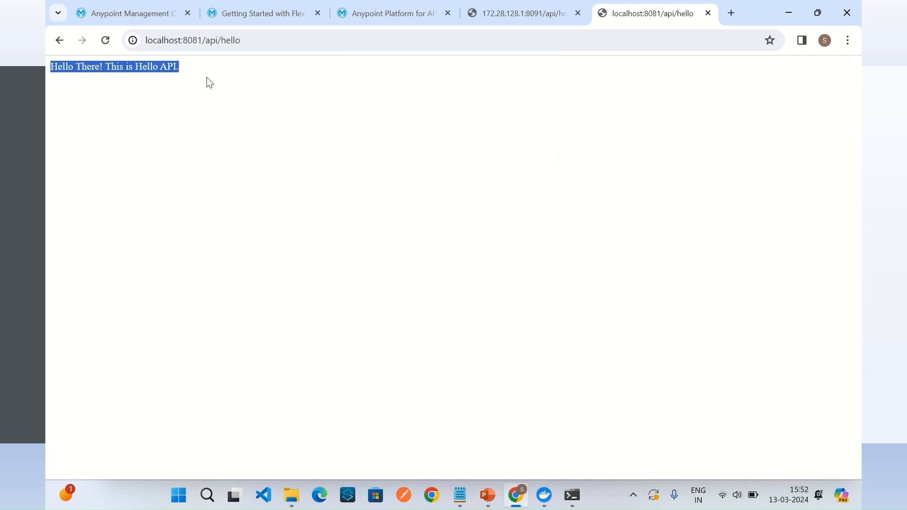
{"action": "left_click", "coordinate": [228, 73]}
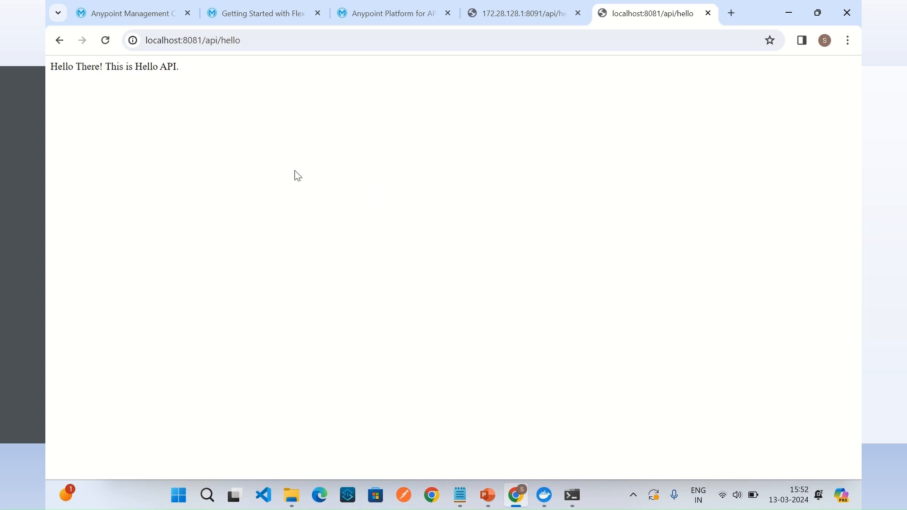
Step: Return to the Hello API's policies in API Manager, choose the Rate Limiting policy to add, and proceed to its configuration
{"action": "left_click", "coordinate": [272, 21]}
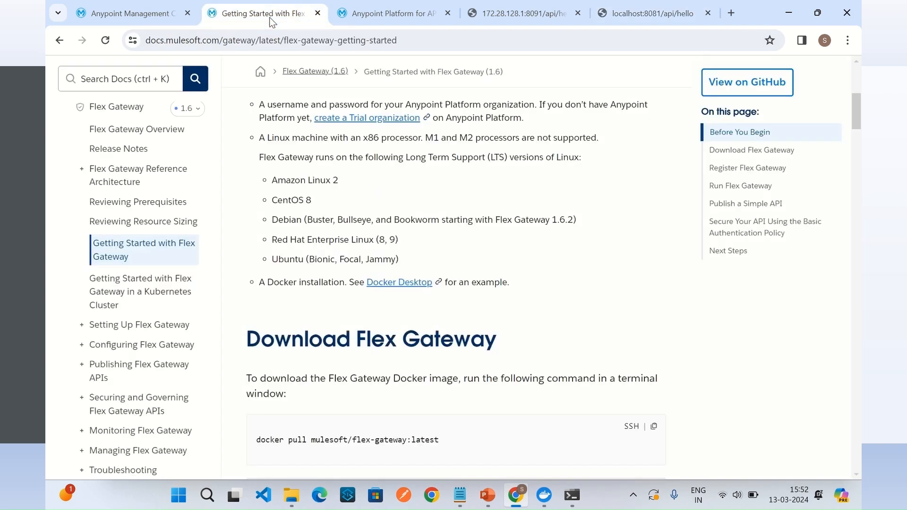
{"action": "left_click", "coordinate": [160, 18]}
{"action": "left_click", "coordinate": [387, 13]}
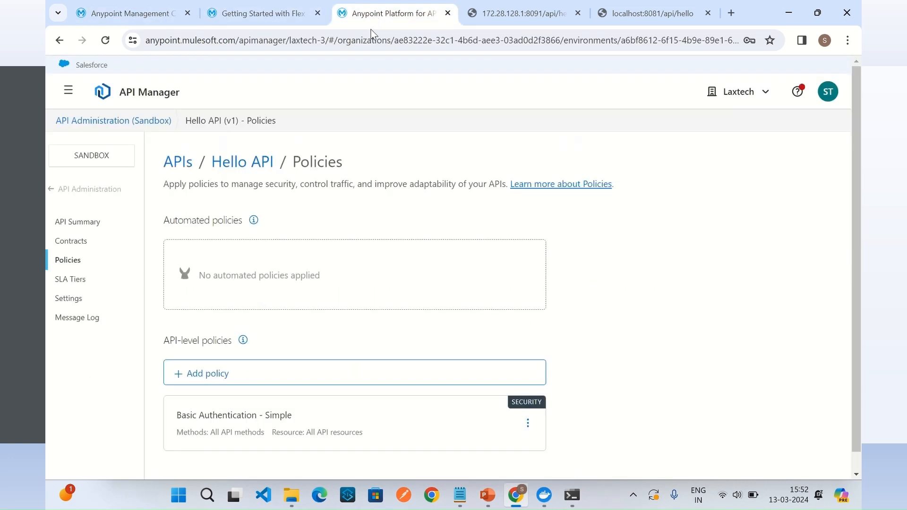
{"action": "left_click", "coordinate": [209, 358]}
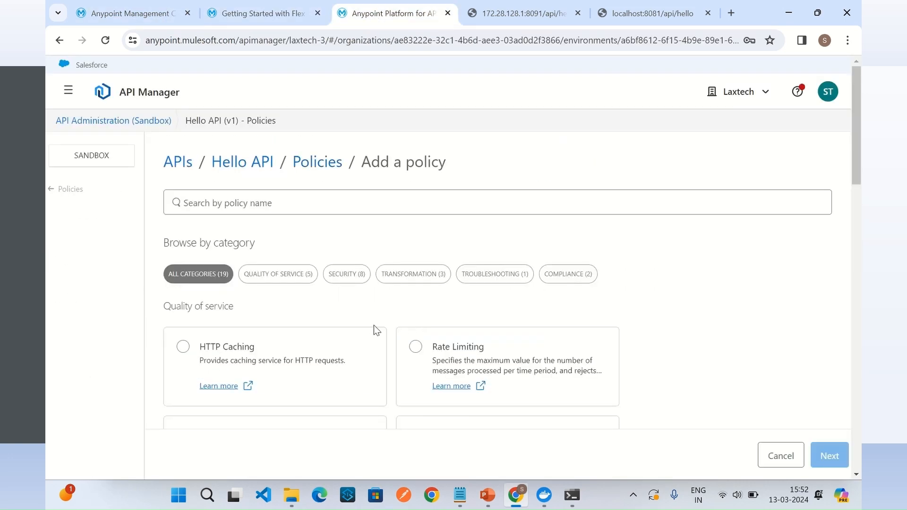
{"action": "scroll", "coordinate": [377, 329], "scroll_direction": "down", "scroll_amount": 3}
{"action": "left_click", "coordinate": [416, 220]}
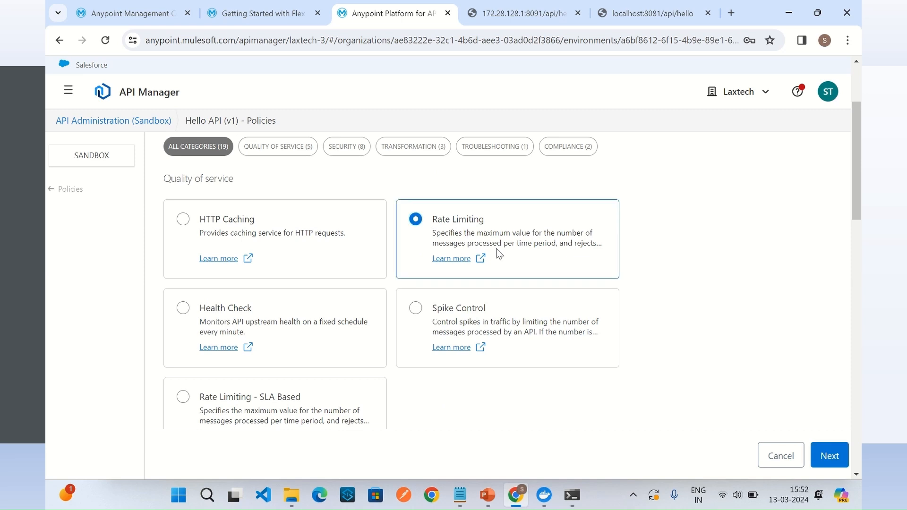
{"action": "left_click", "coordinate": [830, 456]}
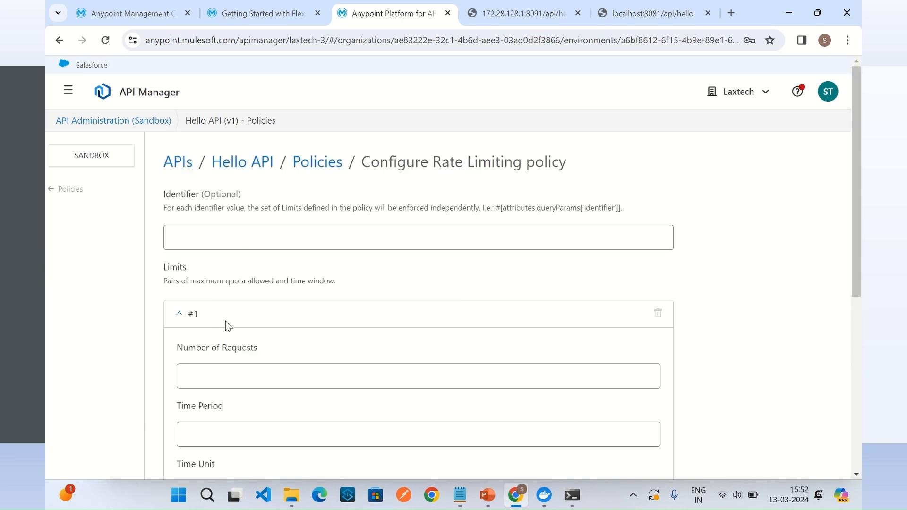
Step: Limit the Hello API to 2 requests per 1 minute, enable Expose Headers, and apply the Rate Limiting policy
{"action": "left_click", "coordinate": [239, 366]}
{"action": "type", "text": "2"}
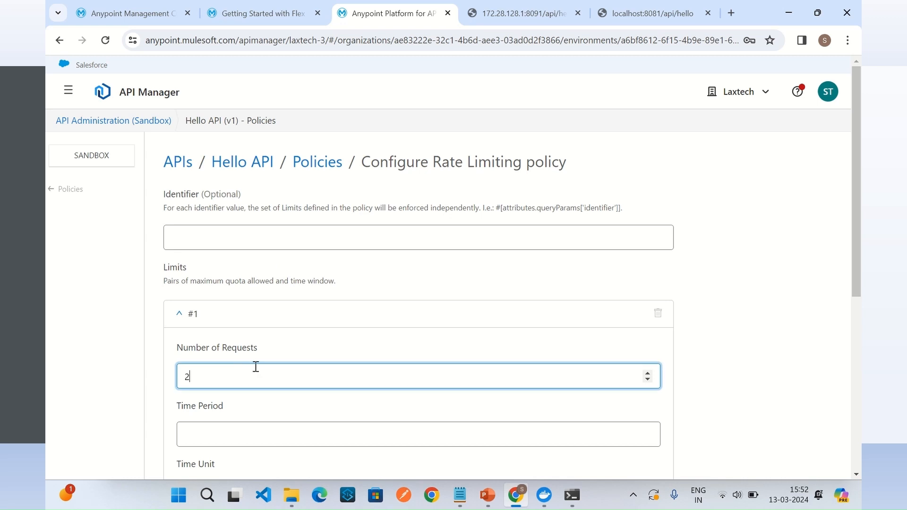
{"action": "scroll", "coordinate": [725, 341], "scroll_direction": "down", "scroll_amount": 3}
{"action": "left_click", "coordinate": [244, 306]}
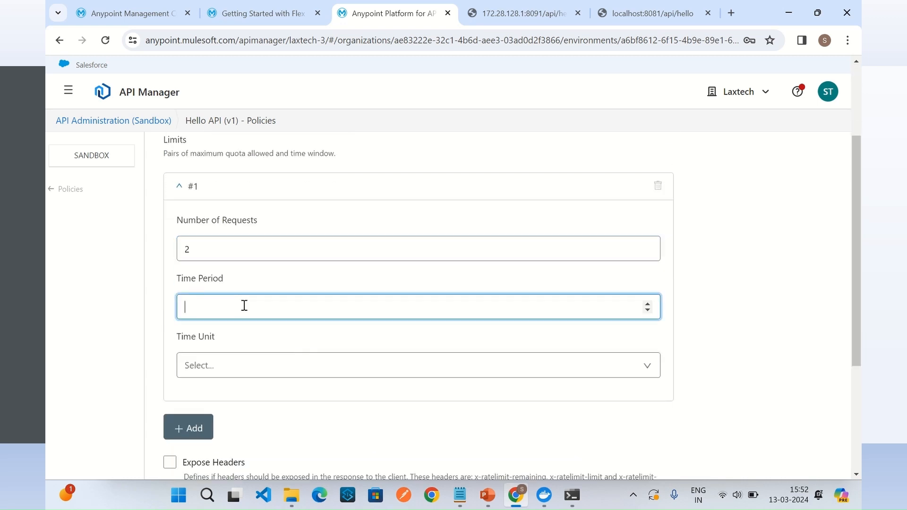
{"action": "left_click", "coordinate": [241, 366]}
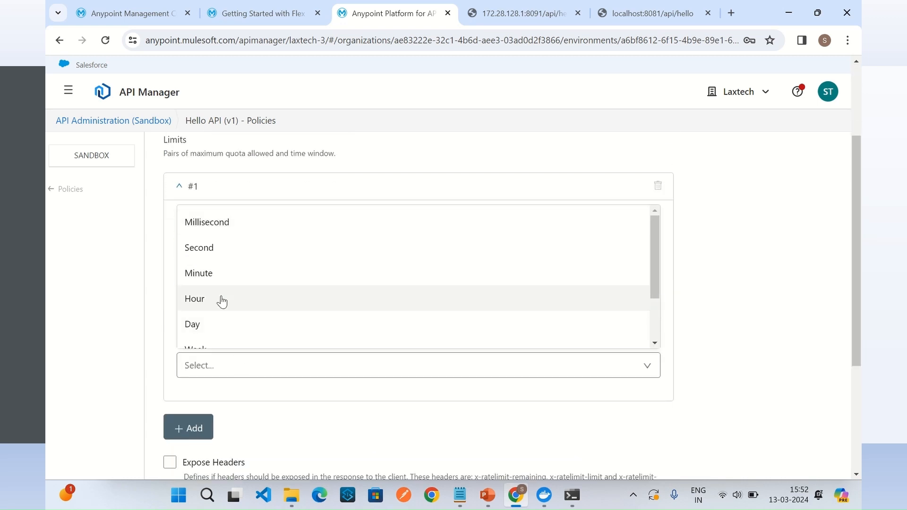
{"action": "left_click", "coordinate": [214, 272]}
{"action": "scroll", "coordinate": [749, 340], "scroll_direction": "down", "scroll_amount": 3}
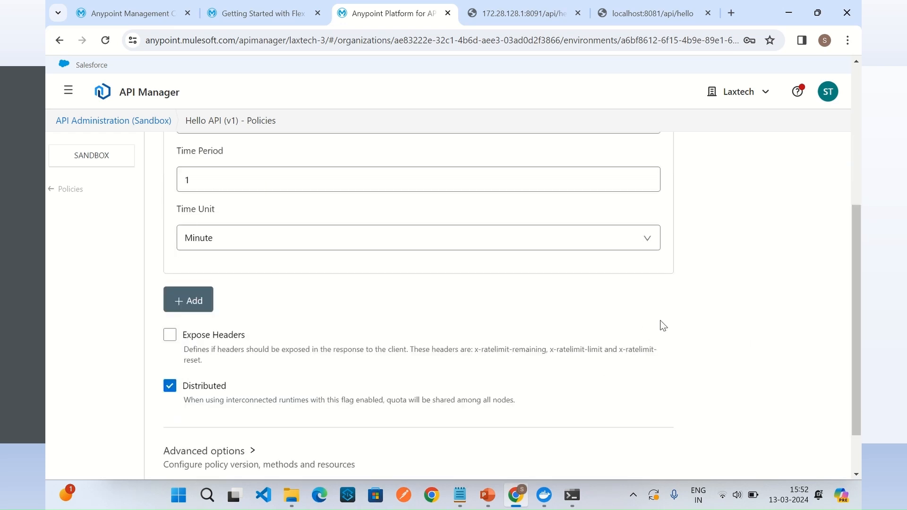
{"action": "left_click", "coordinate": [170, 334]}
{"action": "scroll", "coordinate": [648, 324], "scroll_direction": "down", "scroll_amount": 2}
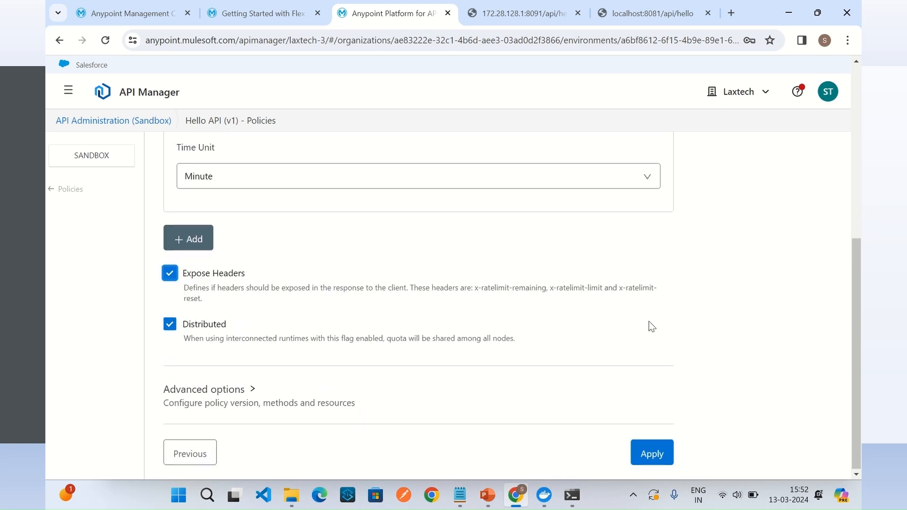
{"action": "left_click", "coordinate": [662, 451]}
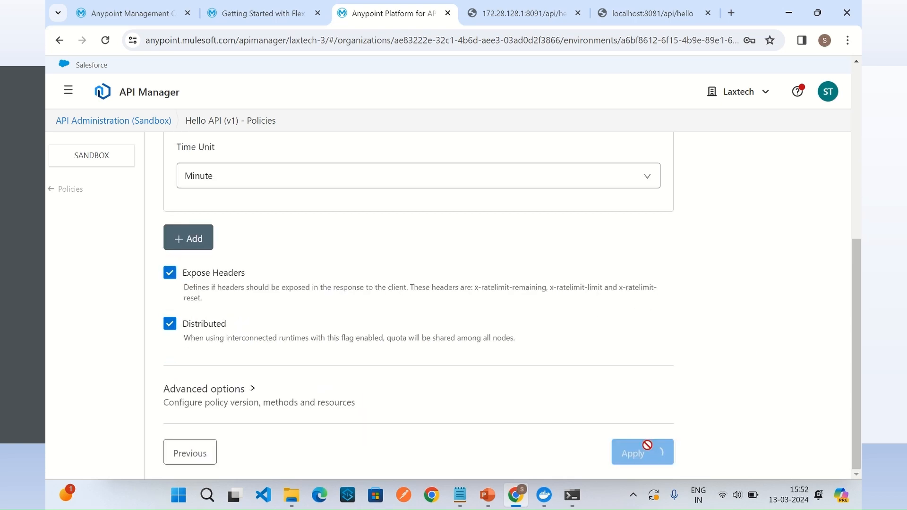
Step: Switch to the Flex Gateway's command prompt window and examine the deployment log for the Hello API's rate limiting policy
{"action": "mouse_move", "coordinate": [577, 505]}
{"action": "left_click", "coordinate": [464, 421]}
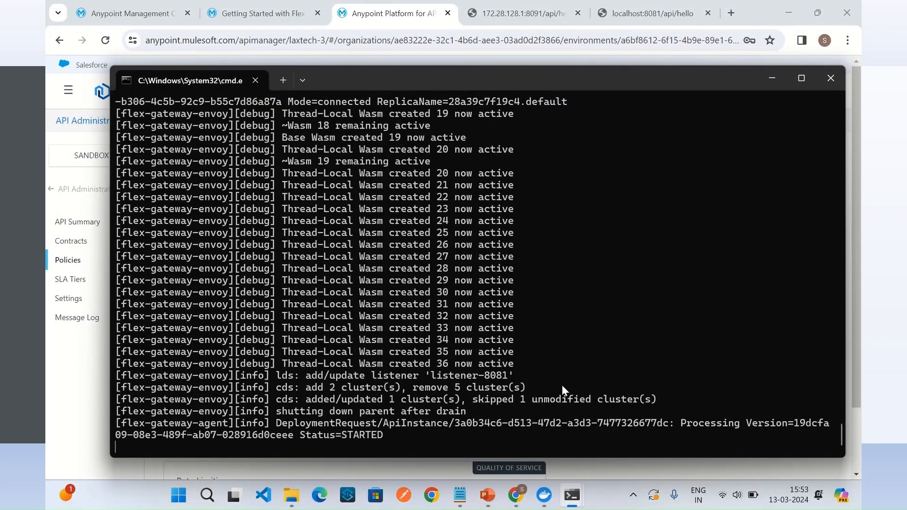
{"action": "scroll", "coordinate": [530, 286], "scroll_direction": "up", "scroll_amount": 3}
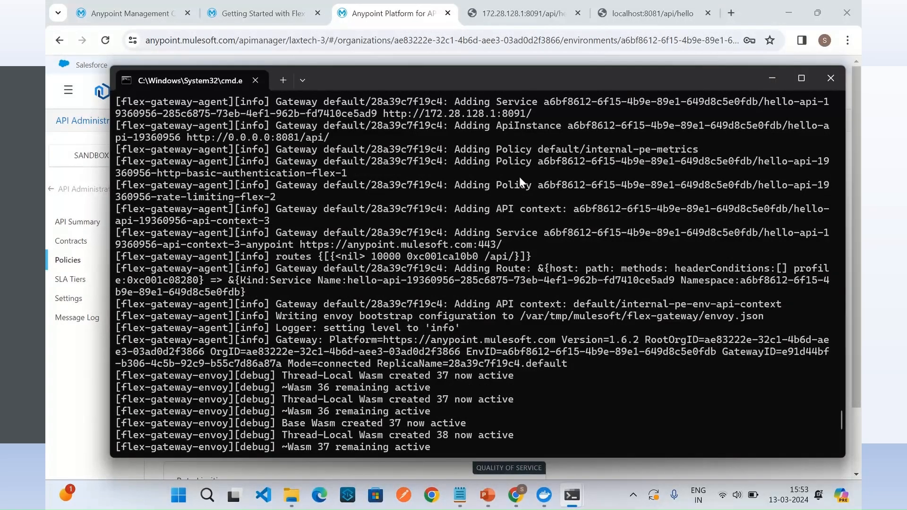
Step: Return to the browser and call localhost:8081/api/hello repeatedly within a minute to test the rate limit
{"action": "left_click", "coordinate": [518, 501]}
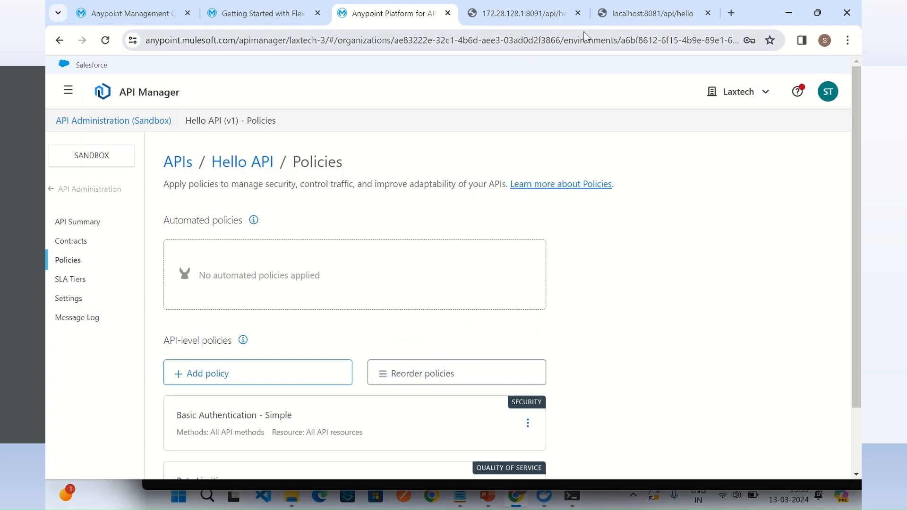
{"action": "left_click", "coordinate": [620, 14]}
{"action": "left_click", "coordinate": [274, 40]}
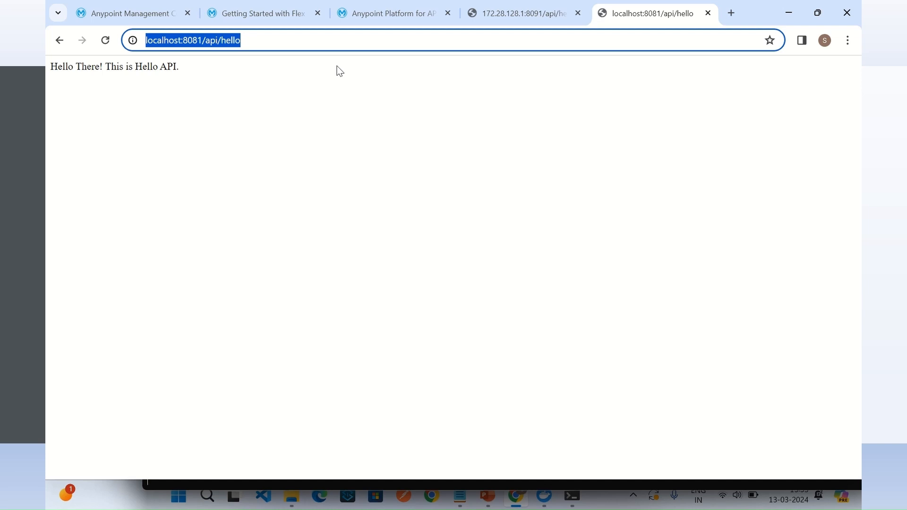
{"action": "left_click", "coordinate": [339, 71]}
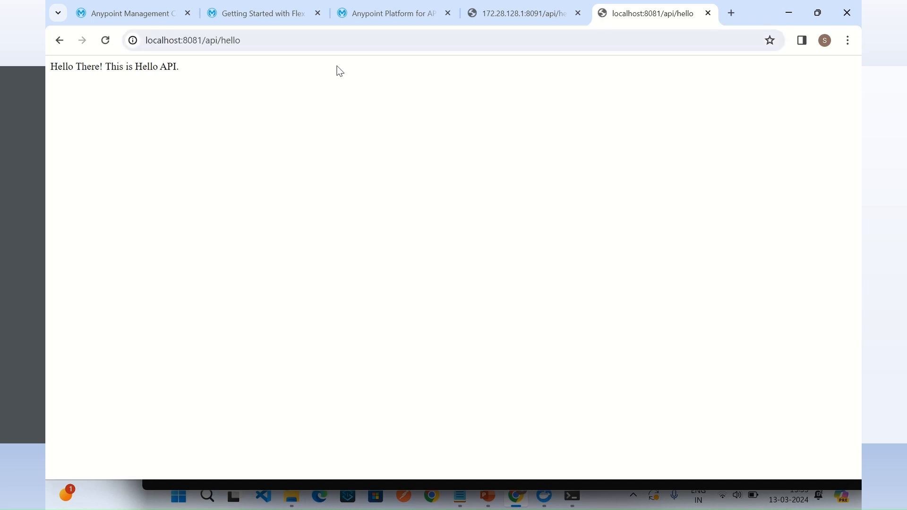
{"action": "left_click", "coordinate": [322, 41]}
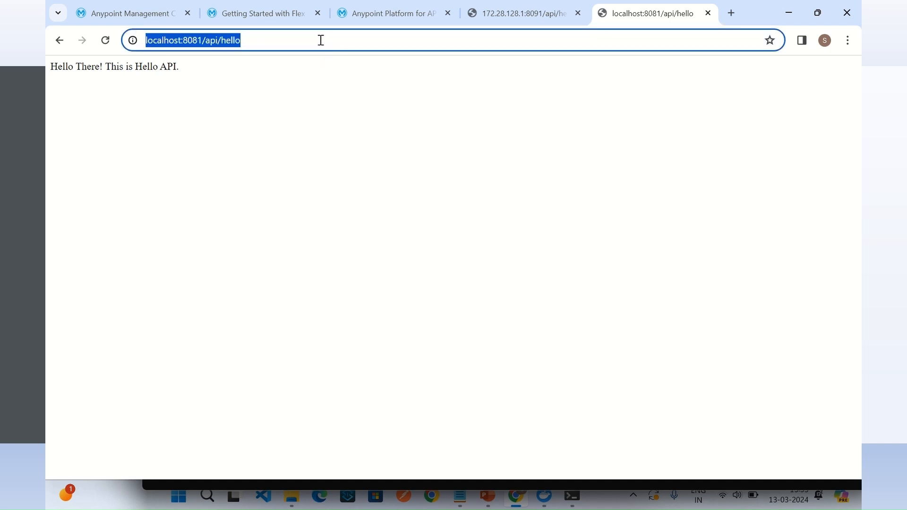
{"action": "key", "text": "Return"}
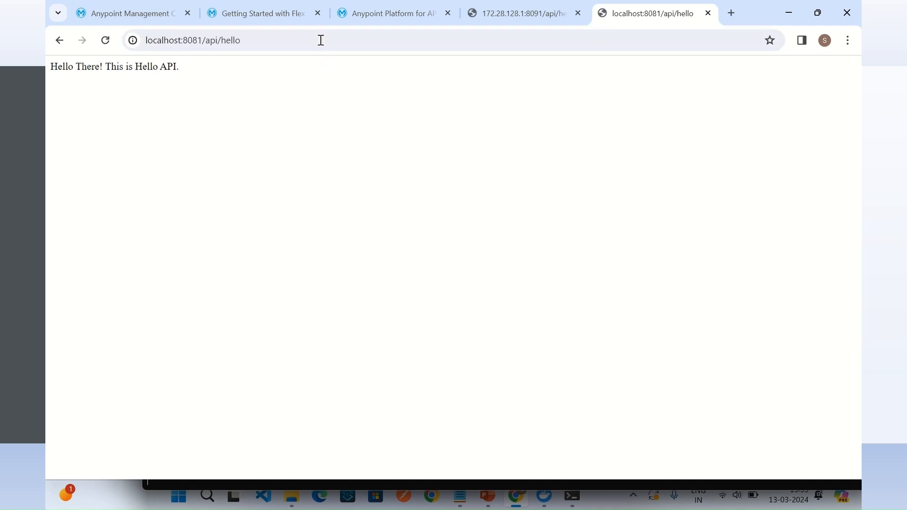
{"action": "left_click", "coordinate": [321, 40]}
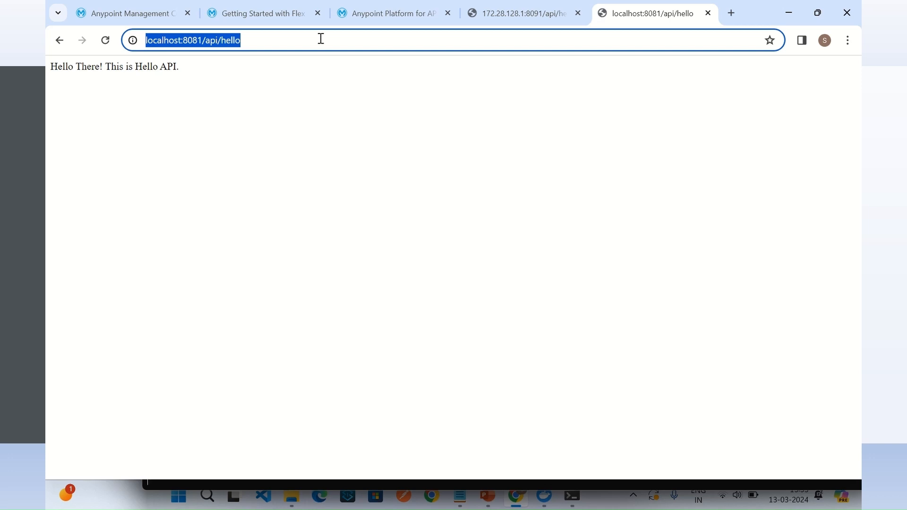
{"action": "key", "text": "Return"}
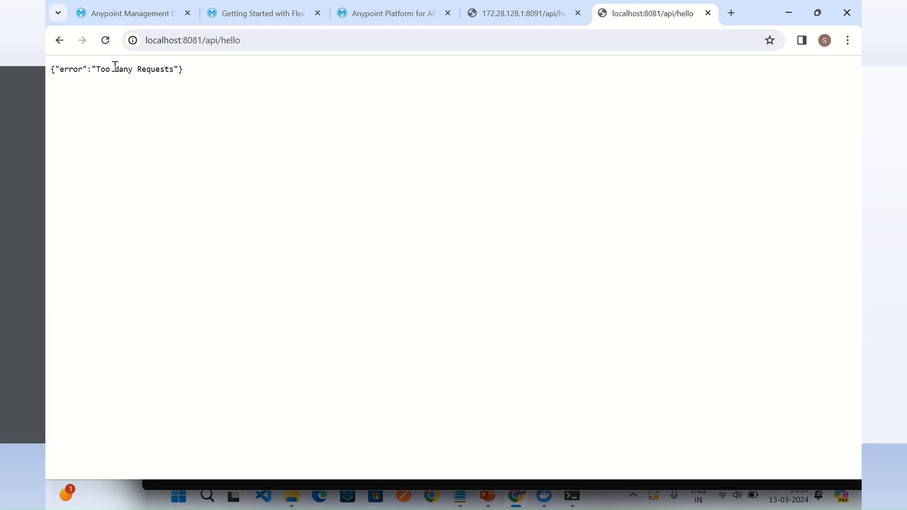
{"action": "left_click_drag", "start_coordinate": [114, 66], "coordinate": [194, 75]}
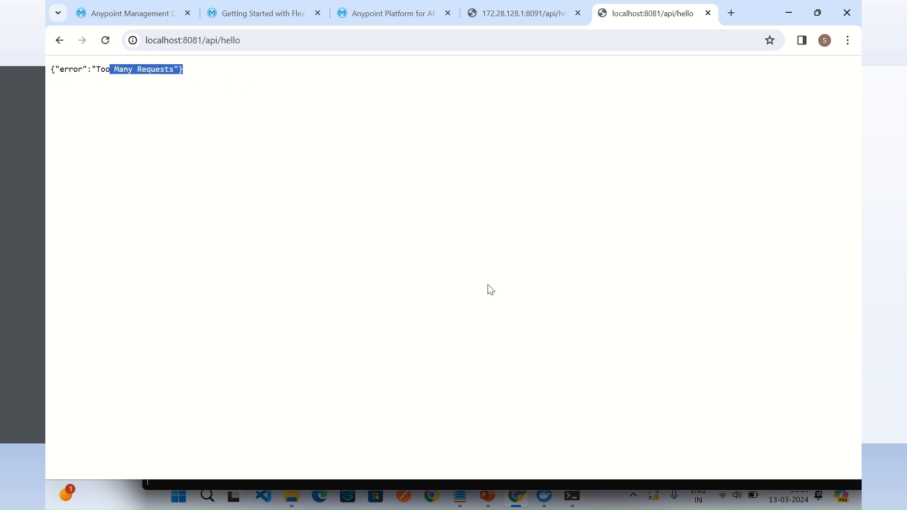
{"action": "left_click", "coordinate": [500, 304]}
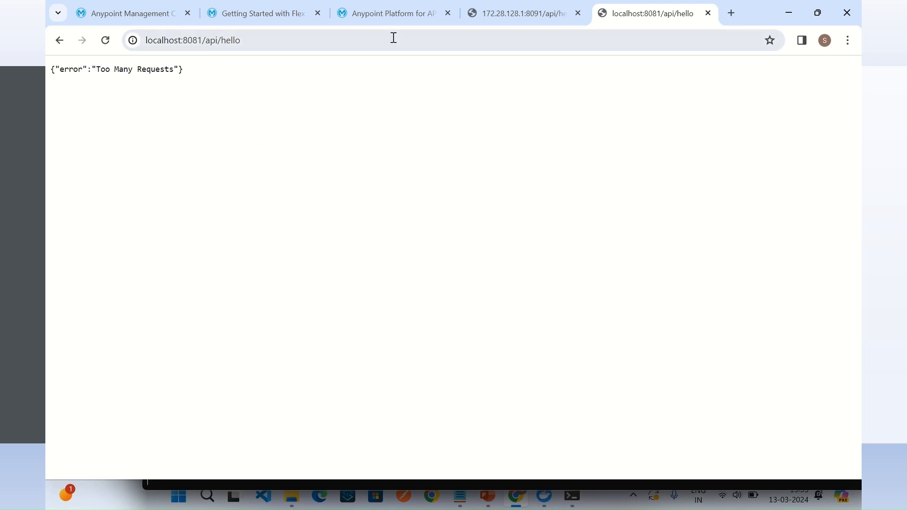
Step: Start adding a new API in API Manager on the Flex Gateway runtime, selecting the api-gateway-spring-boot gateway, and proceed to the API definition
{"action": "left_click", "coordinate": [386, 19]}
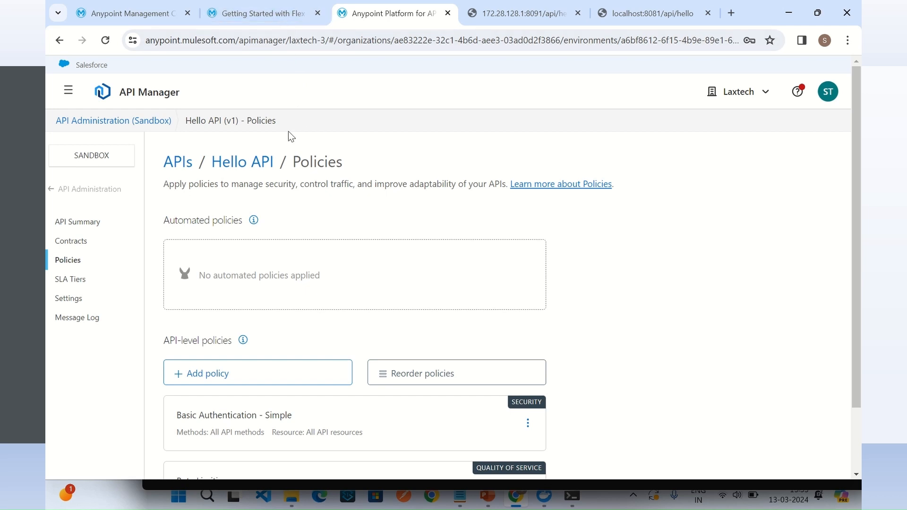
{"action": "left_click", "coordinate": [84, 194]}
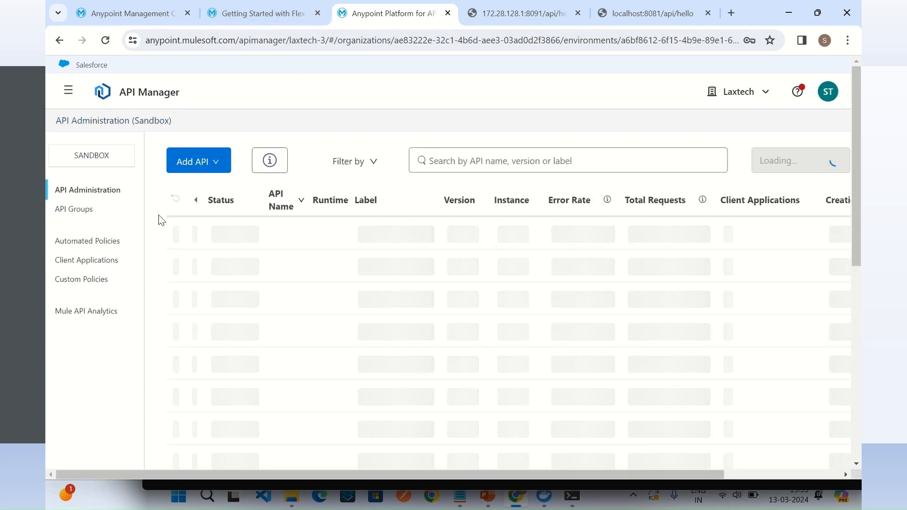
{"action": "left_click", "coordinate": [193, 160]}
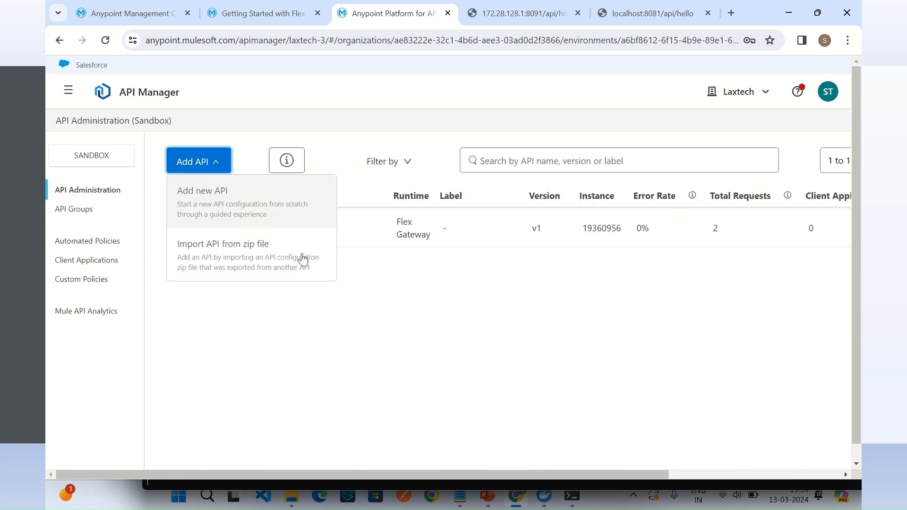
{"action": "left_click", "coordinate": [212, 200]}
{"action": "scroll", "coordinate": [469, 299], "scroll_direction": "down", "scroll_amount": 2}
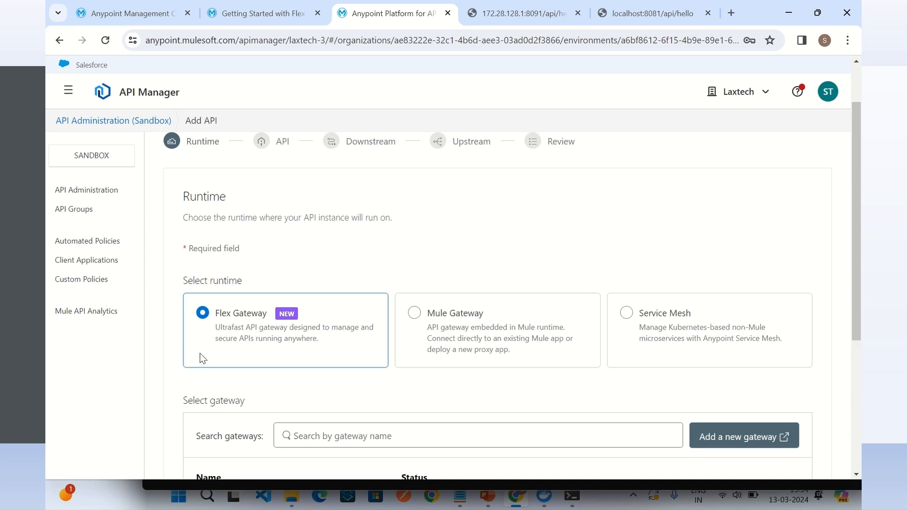
{"action": "scroll", "coordinate": [460, 340], "scroll_direction": "down", "scroll_amount": 5}
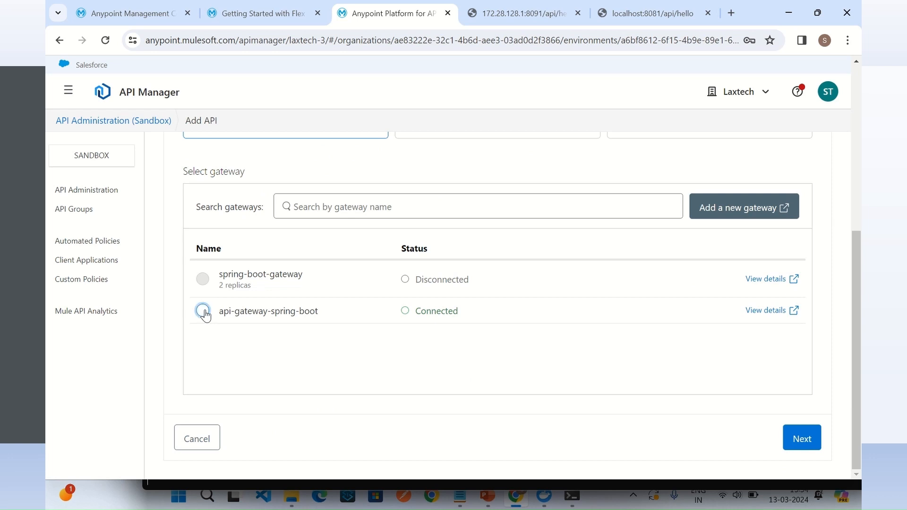
{"action": "left_click", "coordinate": [203, 312]}
{"action": "left_click", "coordinate": [804, 441]}
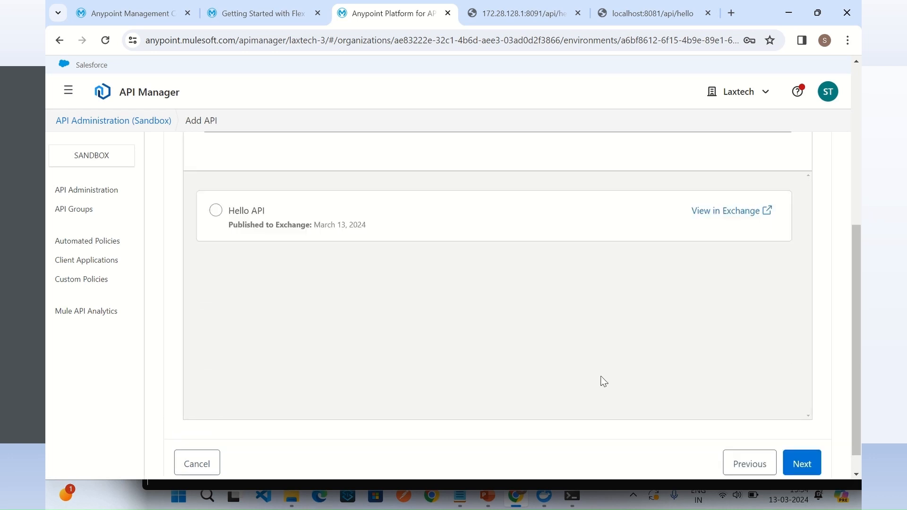
Step: Choose to create a new API named Greeting API with the asset type HTTP API
{"action": "scroll", "coordinate": [482, 293], "scroll_direction": "up", "scroll_amount": 5}
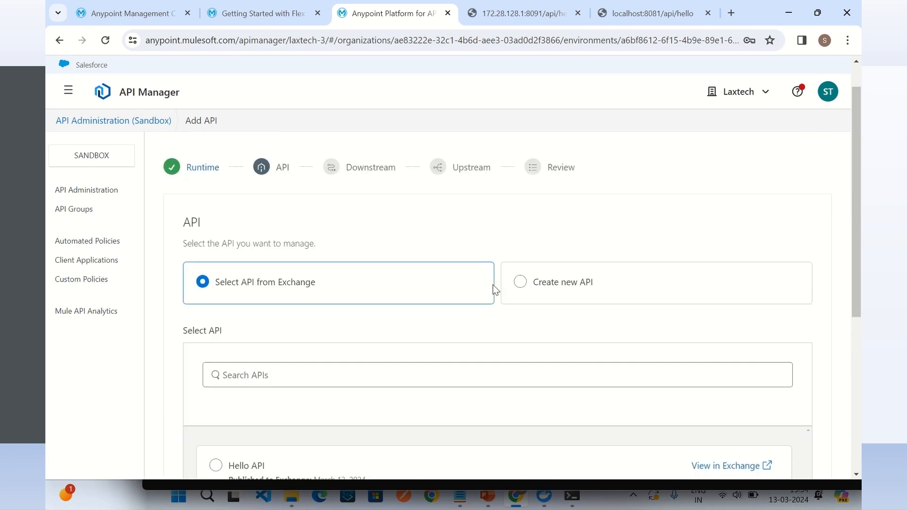
{"action": "left_click", "coordinate": [520, 281]}
{"action": "scroll", "coordinate": [597, 306], "scroll_direction": "down", "scroll_amount": 3}
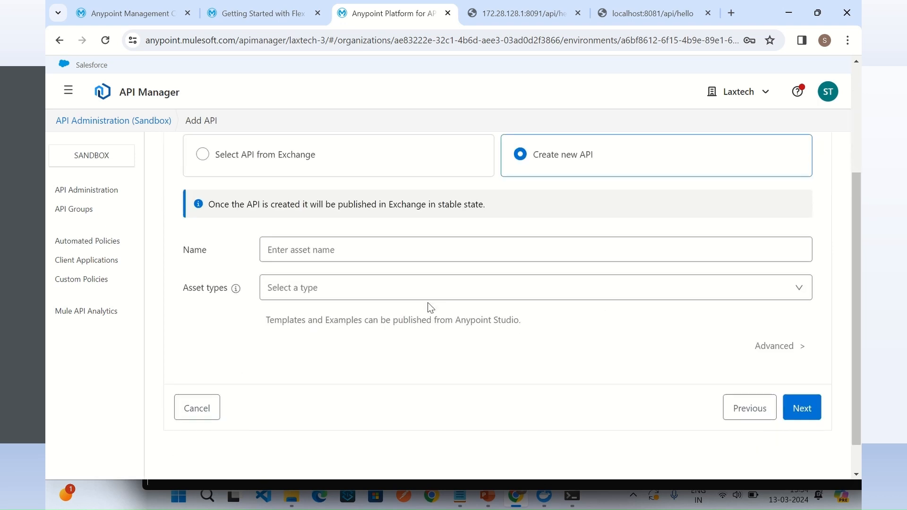
{"action": "left_click", "coordinate": [361, 252]}
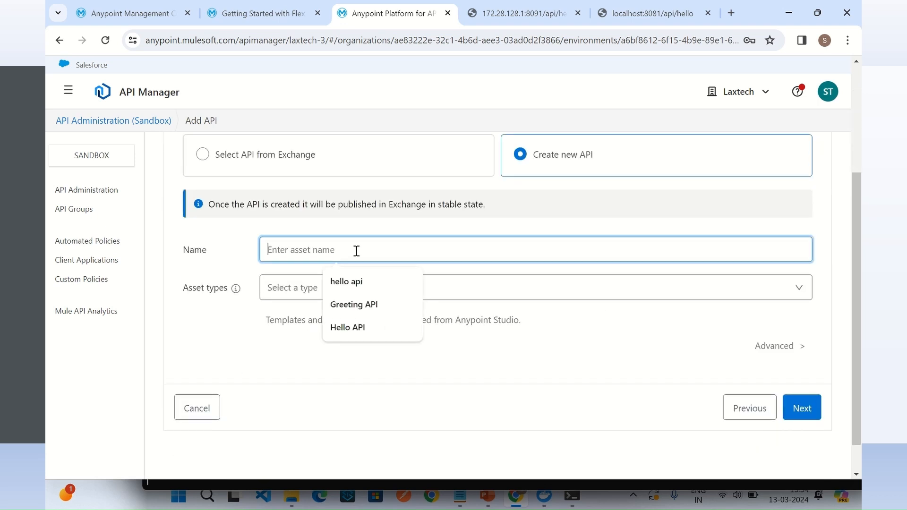
{"action": "left_click", "coordinate": [373, 304]}
{"action": "left_click", "coordinate": [335, 295]}
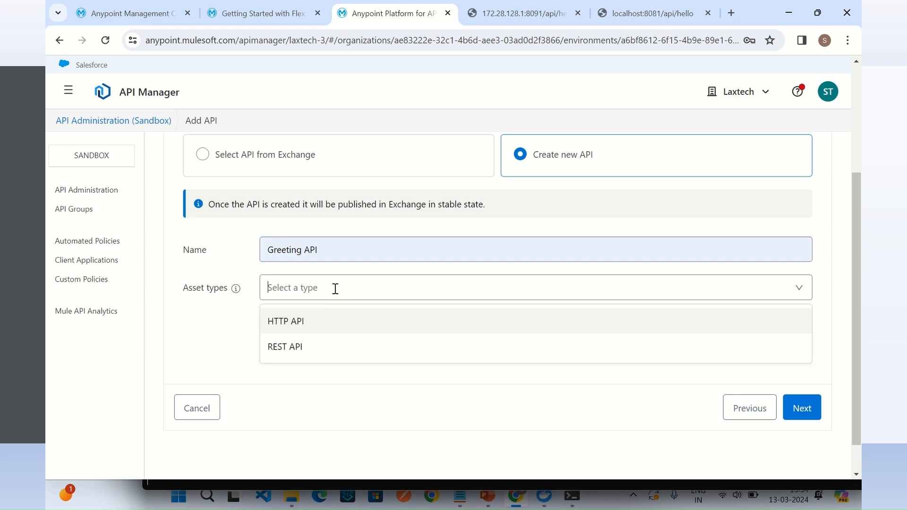
{"action": "left_click", "coordinate": [307, 320]}
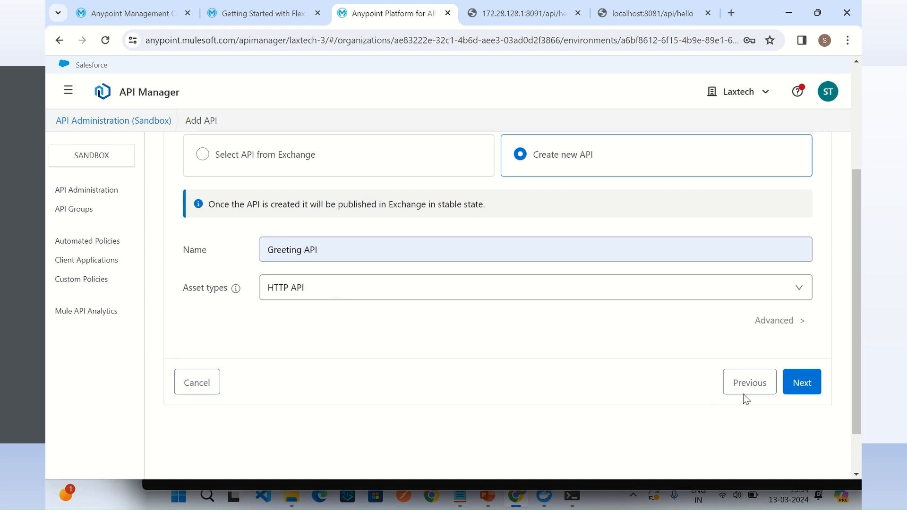
Step: Continue to the downstream settings, set the base path to /api on port 8081, and try to proceed
{"action": "left_click", "coordinate": [804, 382]}
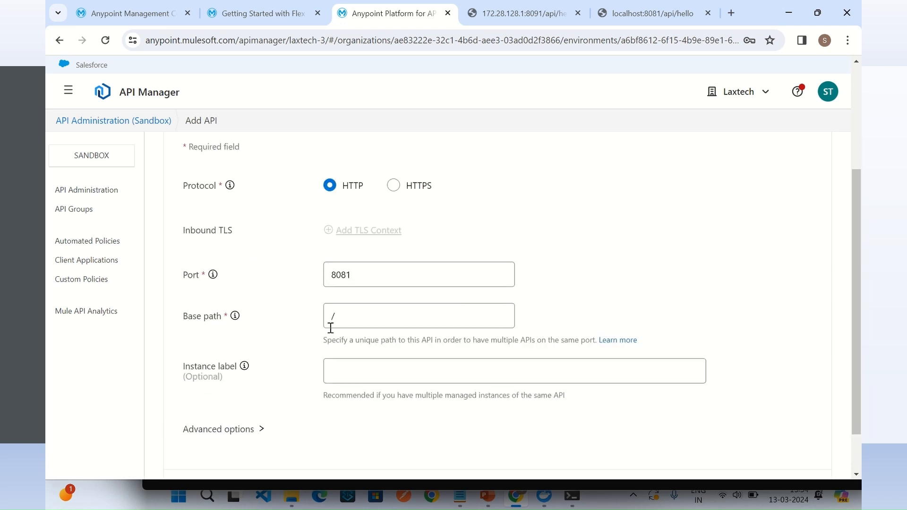
{"action": "left_click", "coordinate": [351, 319]}
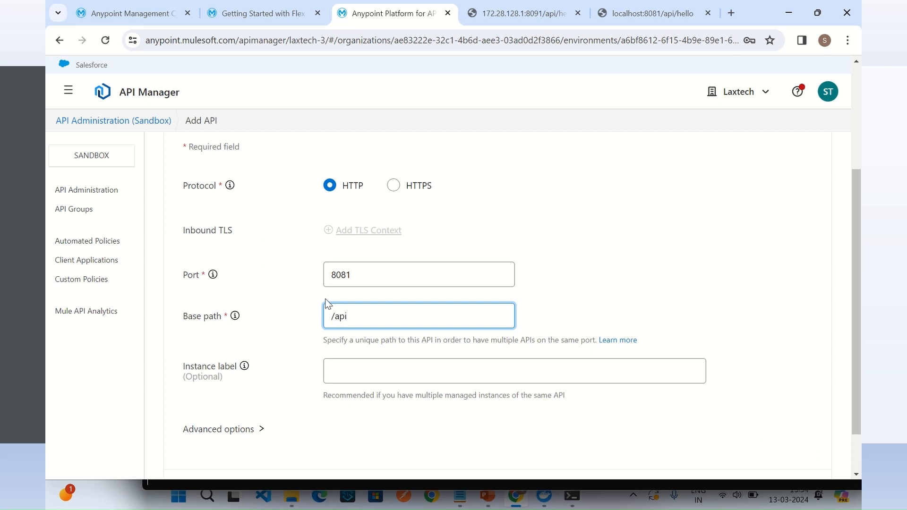
{"action": "left_click", "coordinate": [710, 289]}
{"action": "scroll", "coordinate": [743, 304], "scroll_direction": "down", "scroll_amount": 2}
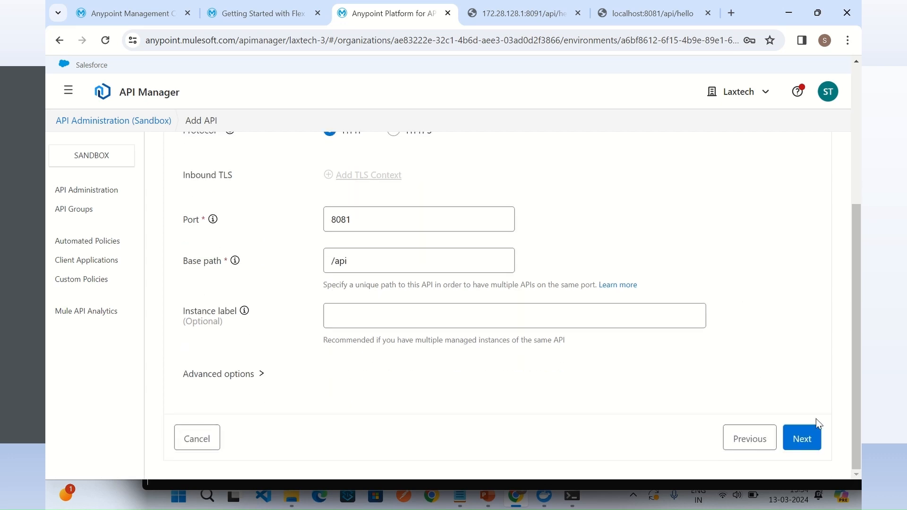
{"action": "left_click", "coordinate": [809, 440]}
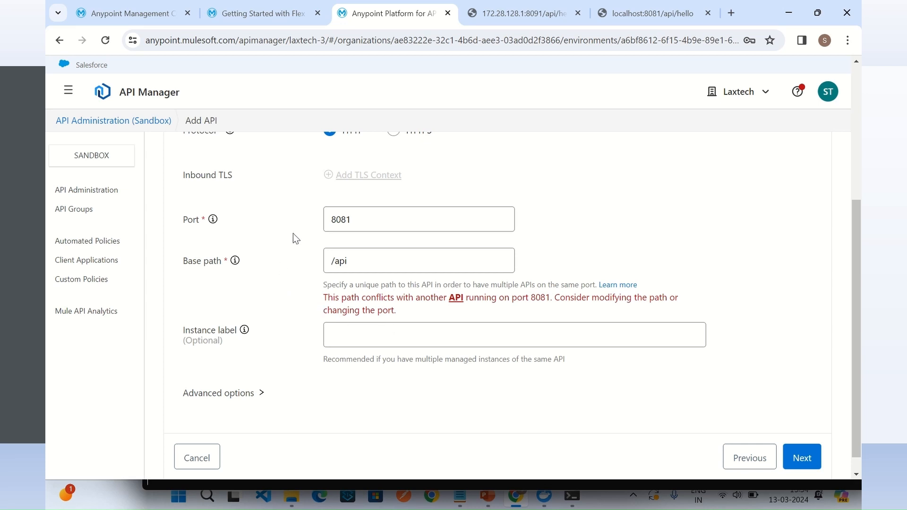
Step: Change the downstream port to 8082 and proceed to the upstream settings
{"action": "left_click", "coordinate": [366, 219]}
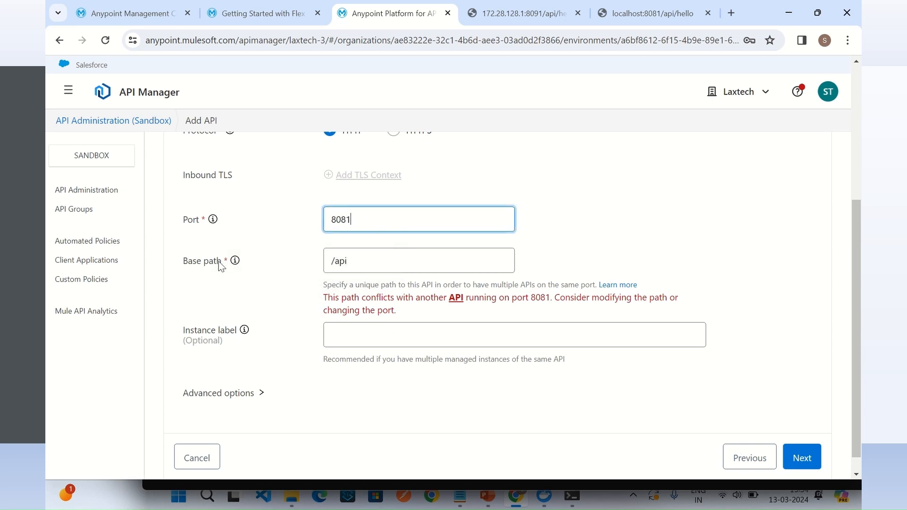
{"action": "left_click", "coordinate": [386, 264]}
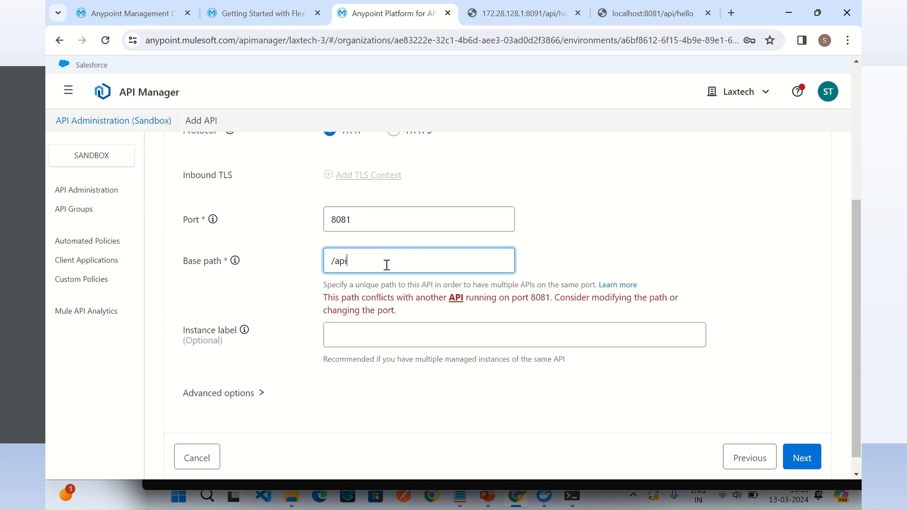
{"action": "left_click", "coordinate": [376, 219]}
{"action": "key", "text": "BackSpace"}
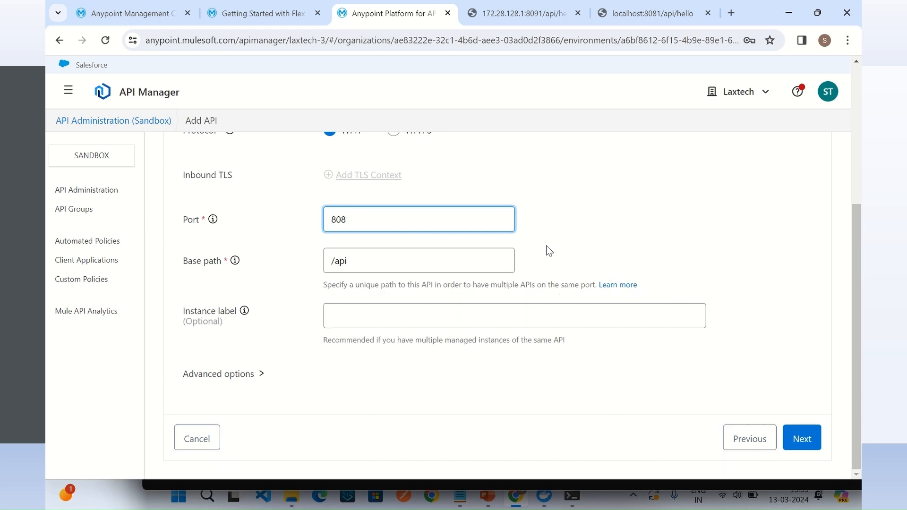
{"action": "type", "text": "2"}
{"action": "left_click", "coordinate": [690, 285]}
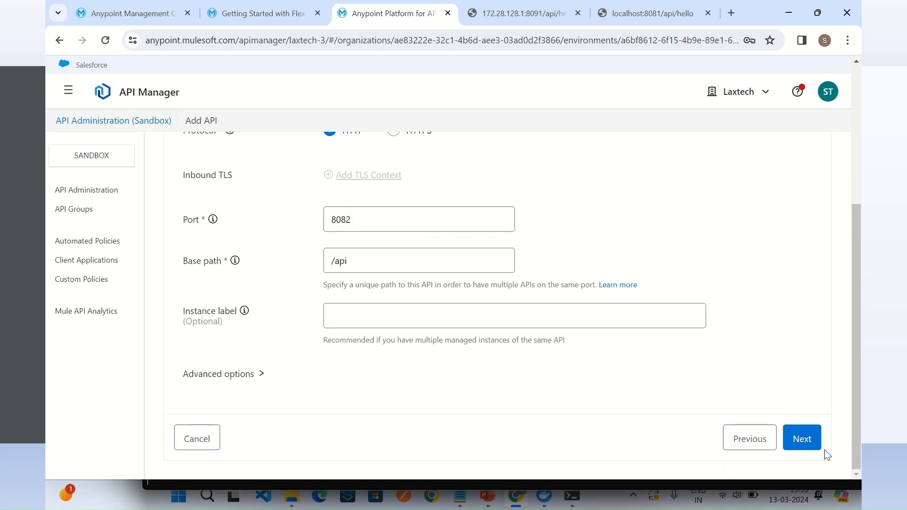
{"action": "left_click", "coordinate": [814, 438]}
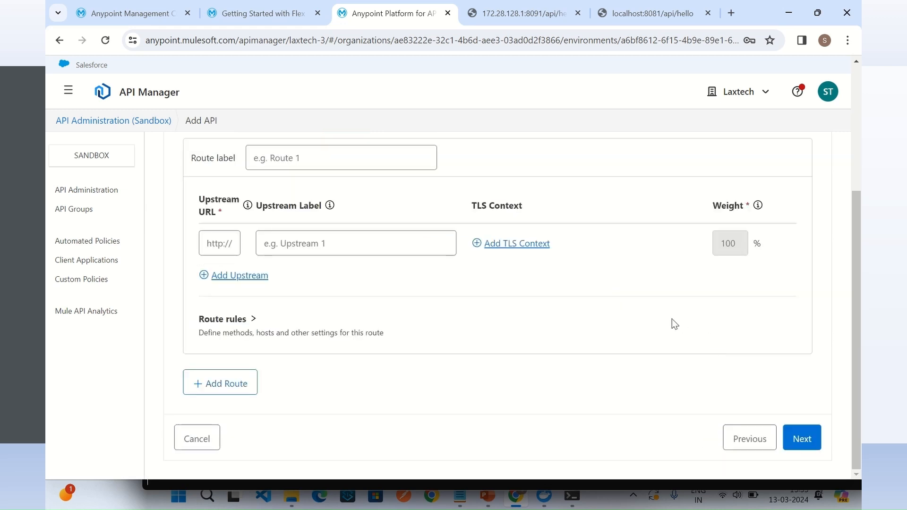
Step: Label the route Greeting API Route and the upstream Greeting API
{"action": "left_click", "coordinate": [338, 163]}
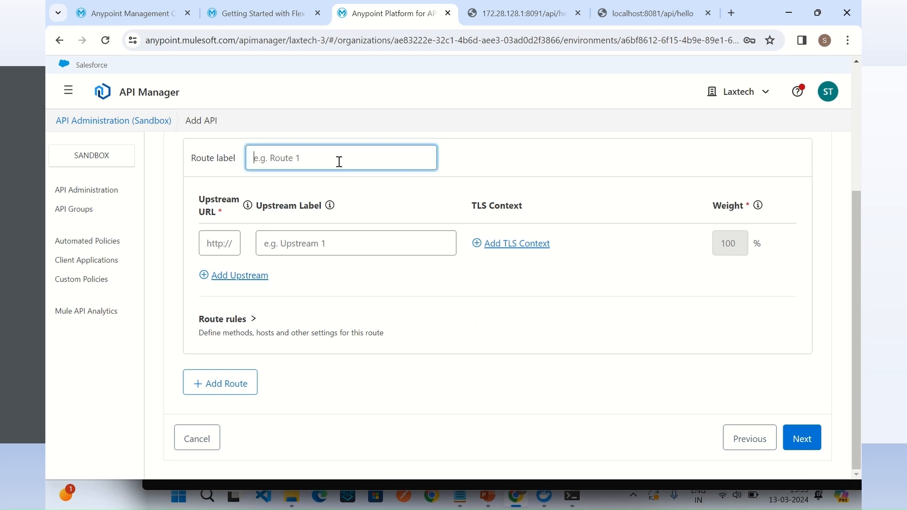
{"action": "type", "text": "Greeting API Route"}
{"action": "left_click_drag", "start_coordinate": [306, 158], "coordinate": [232, 163]}
{"action": "key", "text": "ctrl+c"}
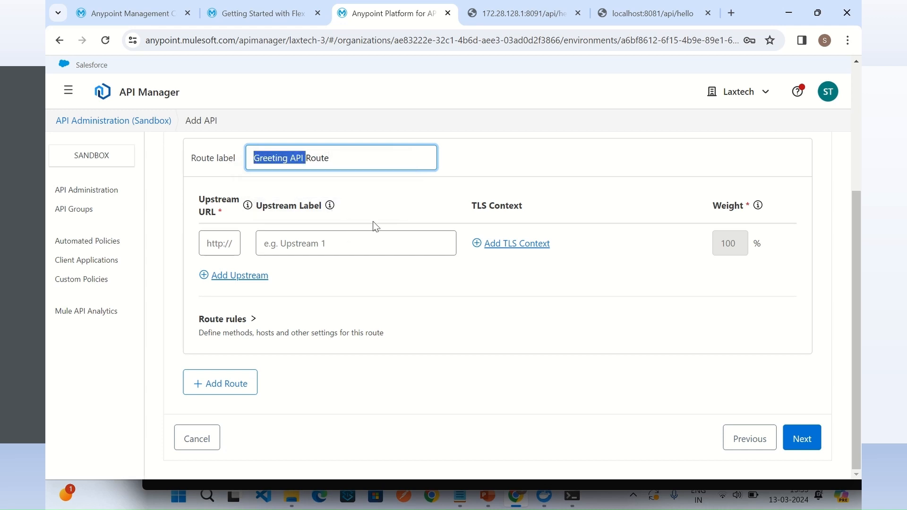
{"action": "left_click", "coordinate": [335, 249]}
{"action": "key", "text": "ctrl+v"}
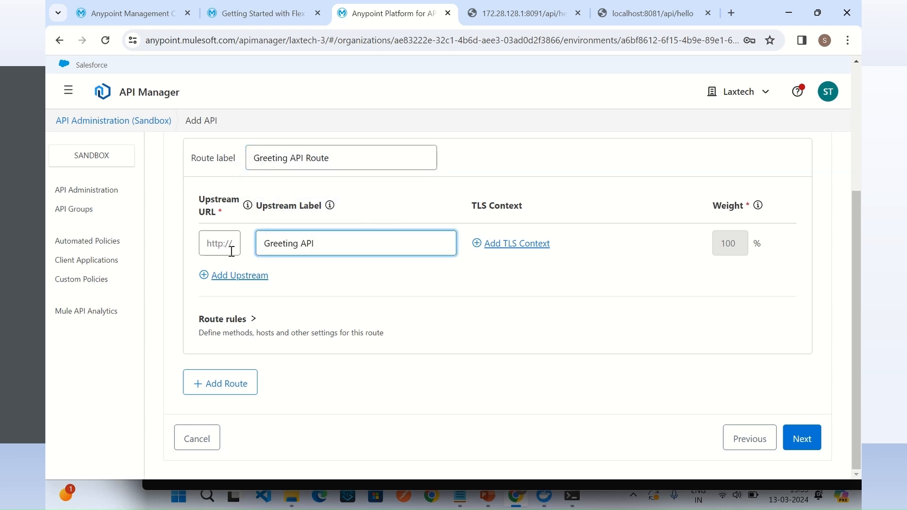
Step: Open 172.28.128.1:8092/api/greeting in the browser tab used for the direct Hello API call and copy its URL
{"action": "left_click", "coordinate": [483, 12]}
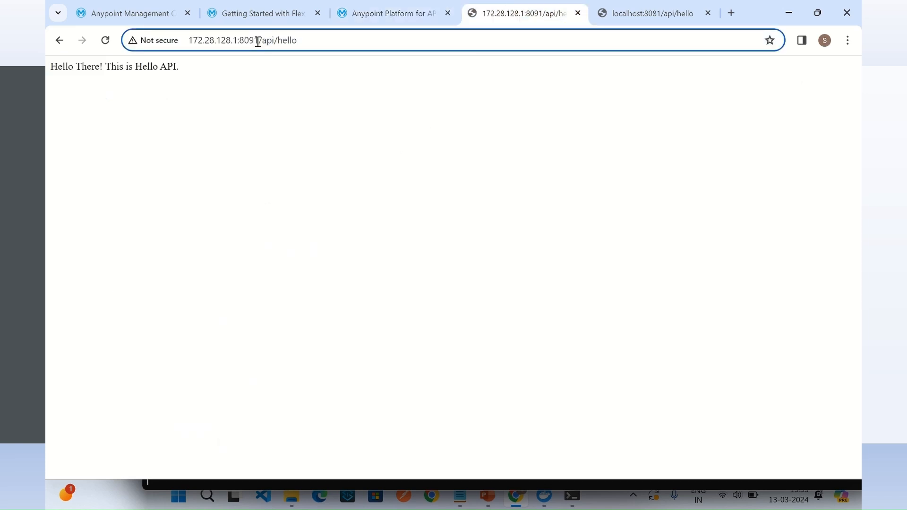
{"action": "left_click_drag", "start_coordinate": [257, 41], "coordinate": [386, 65]}
{"action": "type", "text": "2"}
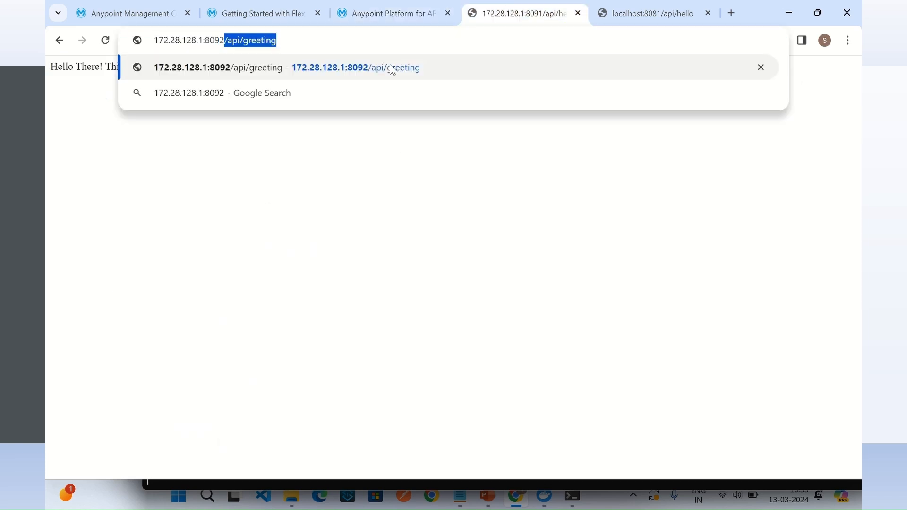
{"action": "left_click", "coordinate": [392, 70]}
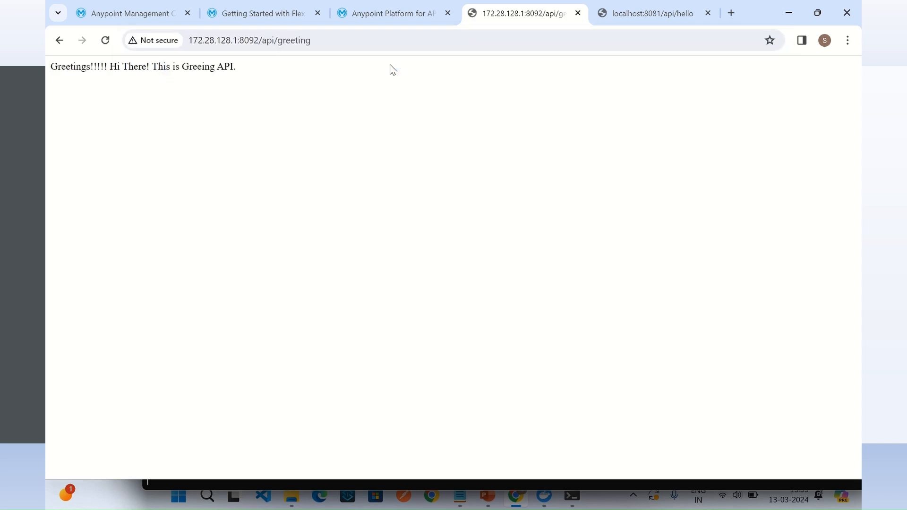
{"action": "left_click", "coordinate": [326, 36]}
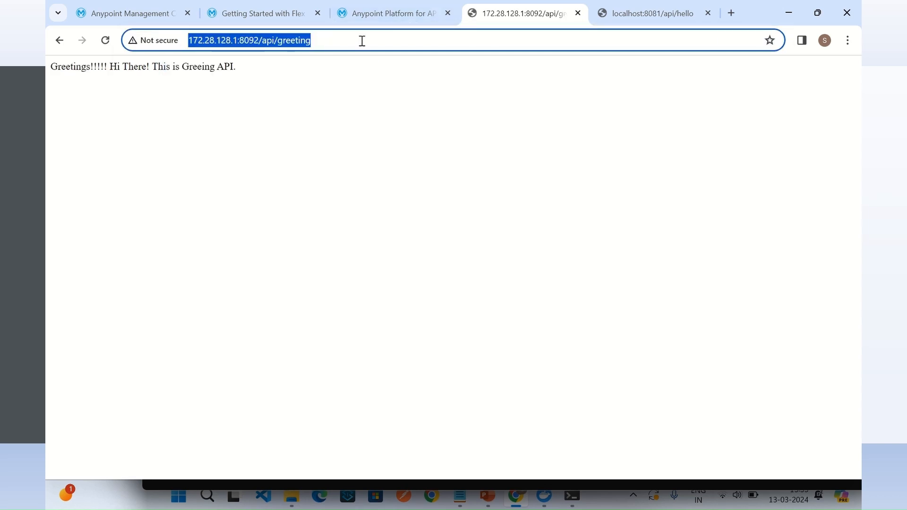
{"action": "left_click", "coordinate": [378, 16]}
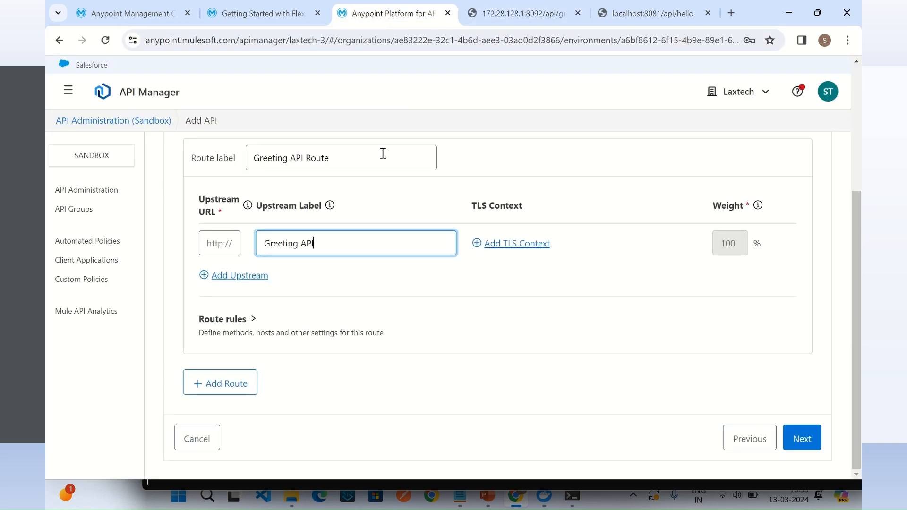
{"action": "left_click", "coordinate": [217, 235]}
{"action": "key", "text": "ctrl+v"}
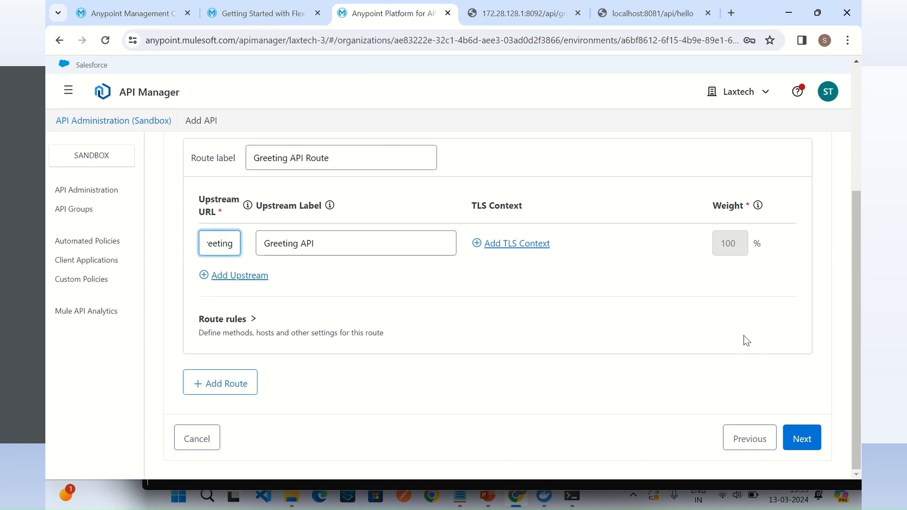
{"action": "key", "text": "BackSpace"}
{"action": "key", "text": "BackSpace"}
{"action": "key", "text": "BackSpace"}
{"action": "key", "text": "BackSpace"}
{"action": "key", "text": "BackSpace"}
{"action": "key", "text": "BackSpace"}
{"action": "key", "text": "BackSpace"}
{"action": "key", "text": "BackSpace"}
{"action": "key", "text": "Left"}
{"action": "key", "text": "Left"}
{"action": "key", "text": "Left"}
{"action": "key", "text": "Left"}
{"action": "key", "text": "Left"}
{"action": "key", "text": "Left"}
{"action": "key", "text": "Left"}
{"action": "key", "text": "Left"}
{"action": "key", "text": "Left"}
{"action": "key", "text": "Left"}
{"action": "key", "text": "Left"}
{"action": "key", "text": "Left"}
{"action": "key", "text": "Left"}
{"action": "key", "text": "Left"}
{"action": "key", "text": "Left"}
{"action": "key", "text": "Left"}
{"action": "key", "text": "Left"}
{"action": "key", "text": "Left"}
{"action": "key", "text": "Left"}
{"action": "key", "text": "Left"}
{"action": "key", "text": "Right"}
{"action": "key", "text": "Right"}
{"action": "key", "text": "Right"}
{"action": "key", "text": "Right"}
{"action": "key", "text": "Right"}
{"action": "key", "text": "Right"}
{"action": "key", "text": "Right"}
{"action": "key", "text": "Right"}
{"action": "key", "text": "Right"}
{"action": "key", "text": "Right"}
{"action": "key", "text": "Right"}
{"action": "key", "text": "Right"}
{"action": "key", "text": "Right"}
{"action": "key", "text": "Right"}
{"action": "key", "text": "Right"}
{"action": "key", "text": "Right"}
{"action": "key", "text": "Right"}
{"action": "key", "text": "Right"}
{"action": "key", "text": "Right"}
{"action": "key", "text": "Right"}
{"action": "key", "text": "Right"}
{"action": "key", "text": "Right"}
{"action": "key", "text": "Right"}
{"action": "key", "text": "Right"}
{"action": "key", "text": "Right"}
{"action": "left_click", "coordinate": [801, 443]}
Step: Review the Greeting API's target, name, port and base path, and save and deploy it to the gateway
{"action": "scroll", "coordinate": [519, 318], "scroll_direction": "up", "scroll_amount": 1}
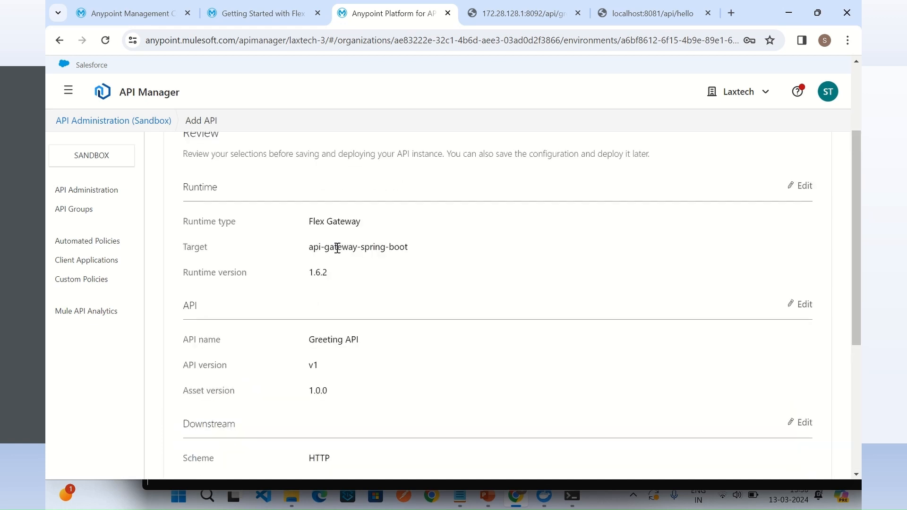
{"action": "left_click_drag", "start_coordinate": [337, 247], "coordinate": [424, 252]}
{"action": "scroll", "coordinate": [447, 260], "scroll_direction": "down", "scroll_amount": 2}
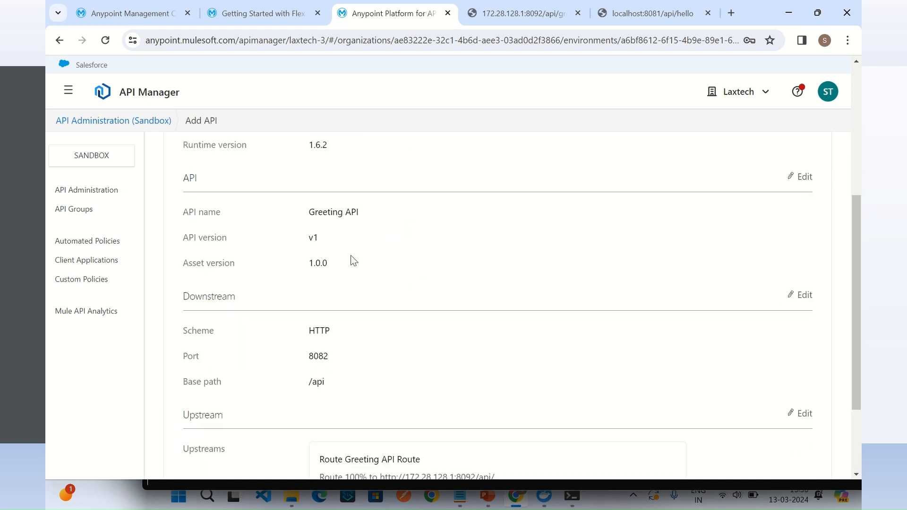
{"action": "left_click_drag", "start_coordinate": [315, 211], "coordinate": [366, 217]}
{"action": "scroll", "coordinate": [383, 229], "scroll_direction": "down", "scroll_amount": 2}
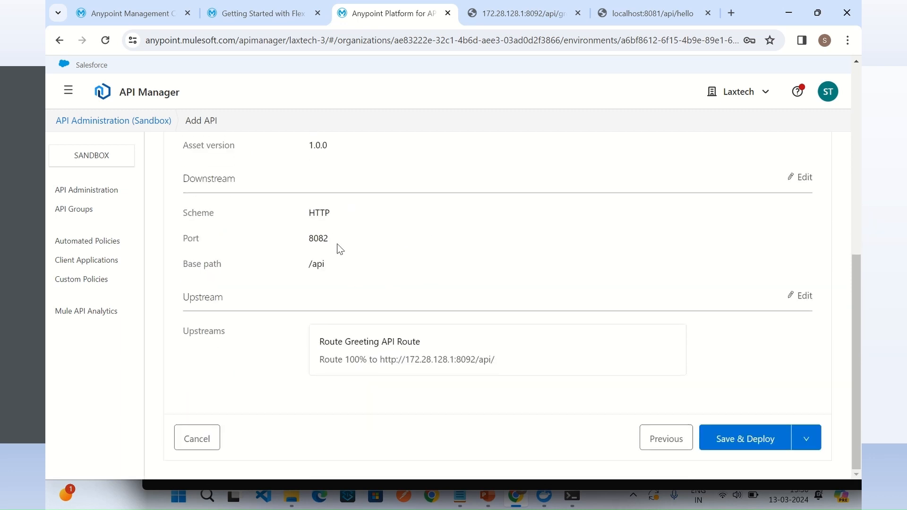
{"action": "double_click", "coordinate": [314, 240]}
{"action": "double_click", "coordinate": [317, 264]}
{"action": "left_click", "coordinate": [760, 440]}
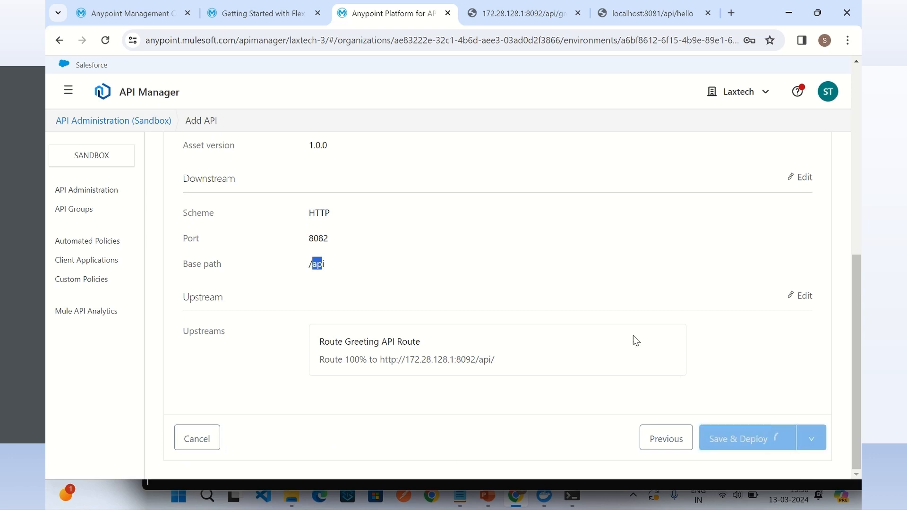
Step: Switch to the Flex Gateway's command prompt window and examine the Greeting API's deployment log
{"action": "mouse_move", "coordinate": [572, 496]}
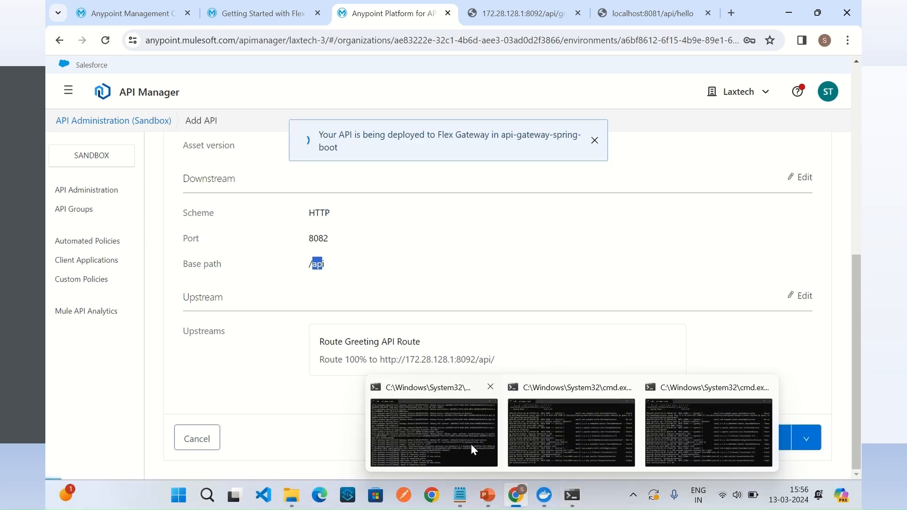
{"action": "left_click", "coordinate": [471, 444]}
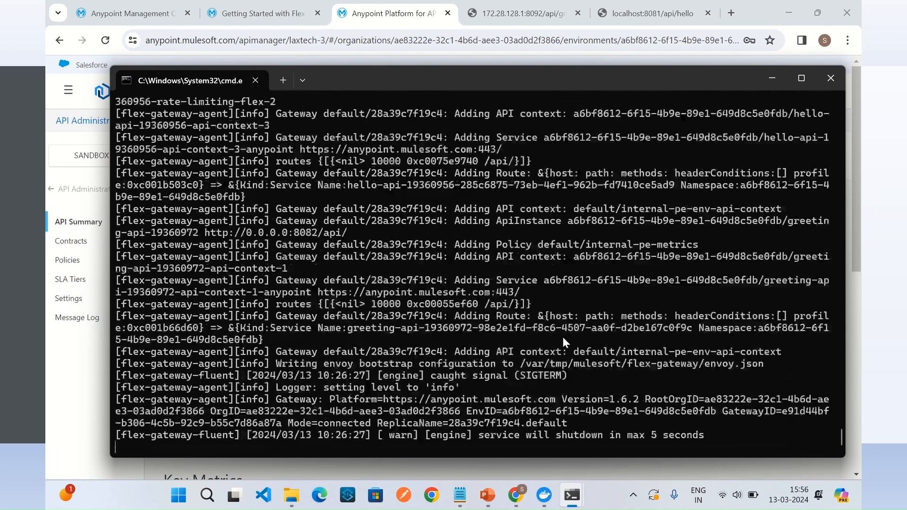
{"action": "scroll", "coordinate": [573, 260], "scroll_direction": "up", "scroll_amount": 7}
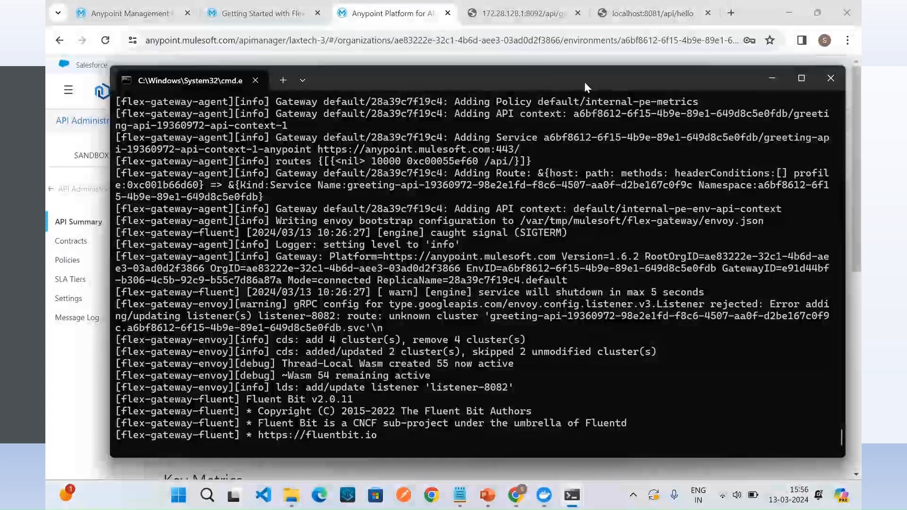
Step: Return to the browser and call localhost:8082/api/greeting to test the Greeting API through the gateway
{"action": "left_click", "coordinate": [635, 20]}
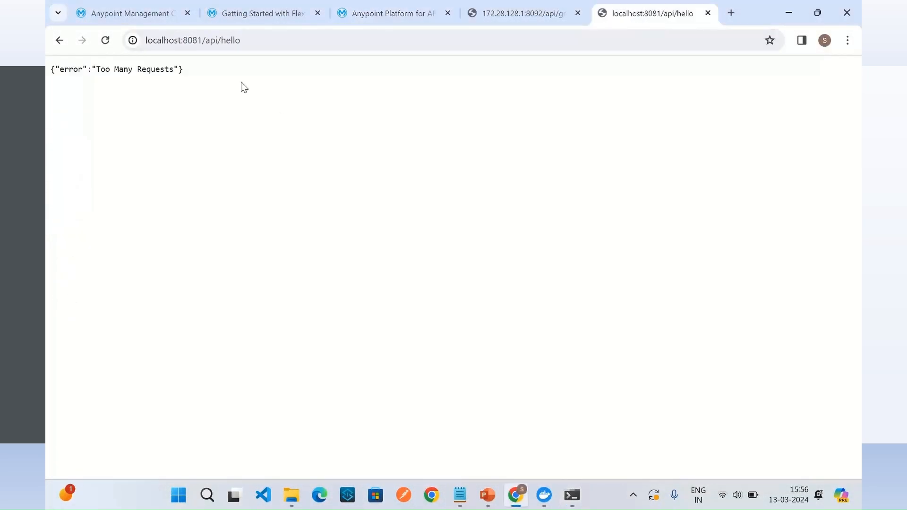
{"action": "left_click", "coordinate": [197, 40]}
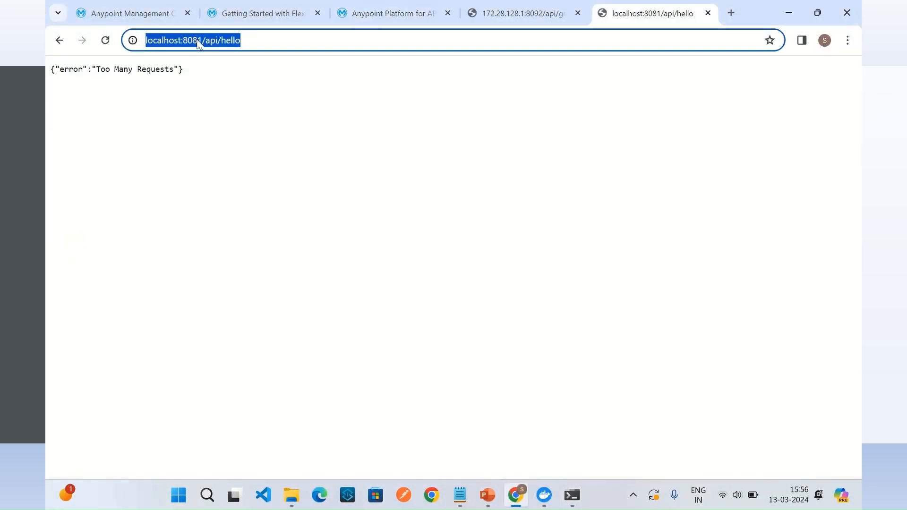
{"action": "left_click", "coordinate": [198, 40]}
{"action": "left_click_drag", "start_coordinate": [198, 41], "coordinate": [313, 48]}
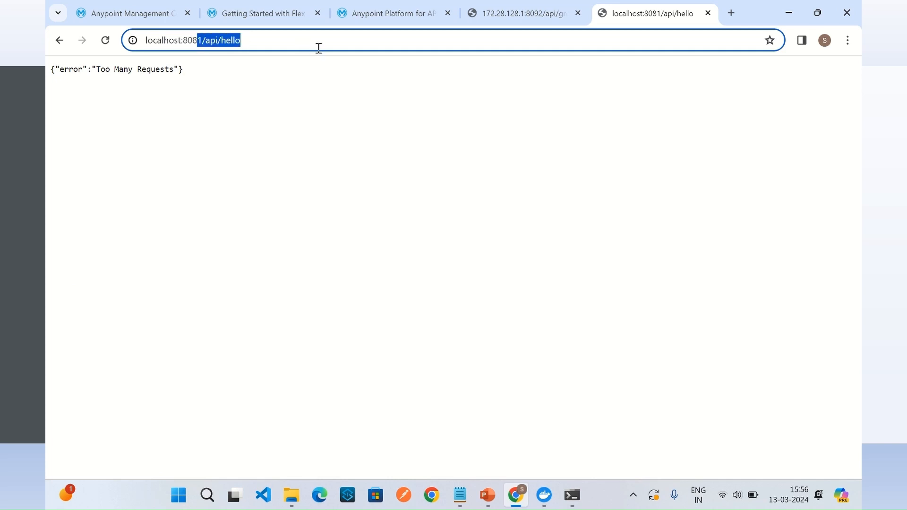
{"action": "type", "text": "2"}
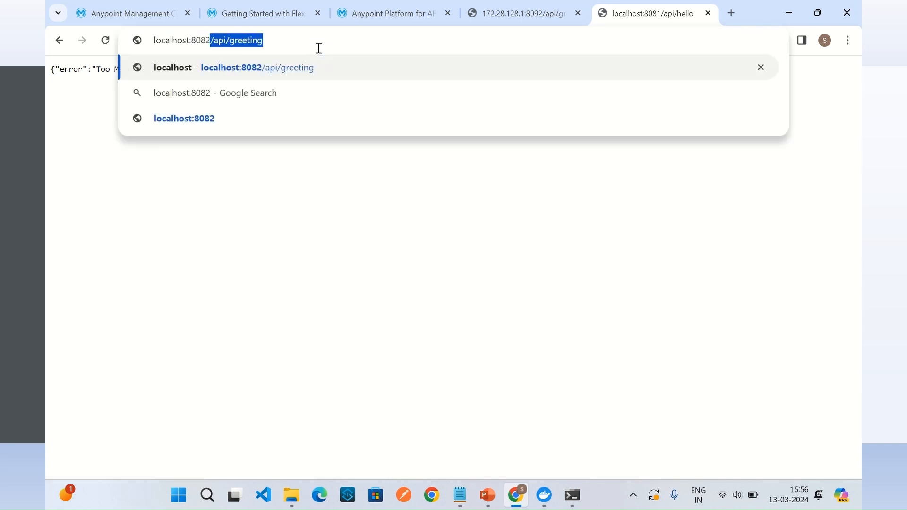
{"action": "left_click", "coordinate": [296, 43]}
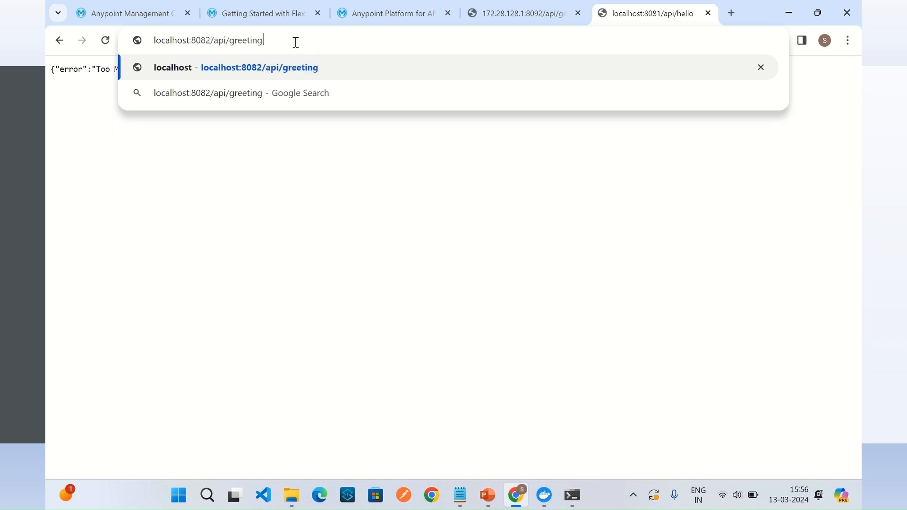
{"action": "key", "text": "Return"}
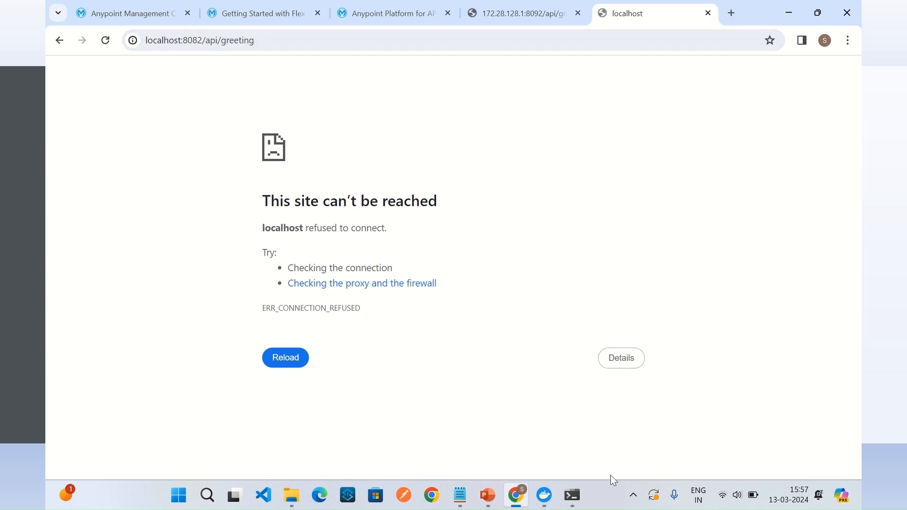
Step: Switch to Notepad and check the port mapping in the last docker run command for the Flex Gateway
{"action": "left_click", "coordinate": [459, 494]}
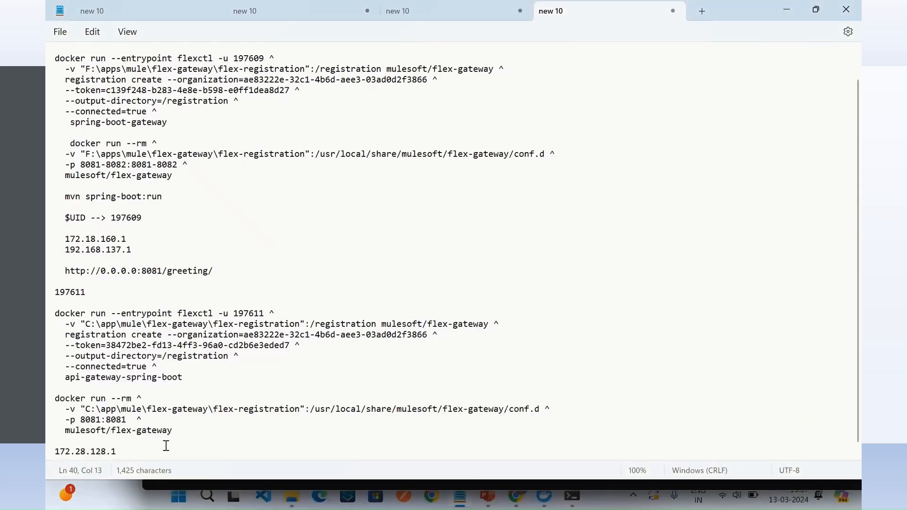
{"action": "left_click", "coordinate": [85, 420]}
{"action": "left_click", "coordinate": [96, 420]}
Step: Recheck the localhost:8082/api/greeting address in the browser, and stop the running Flex Gateway in its command prompt window
{"action": "left_click", "coordinate": [514, 497]}
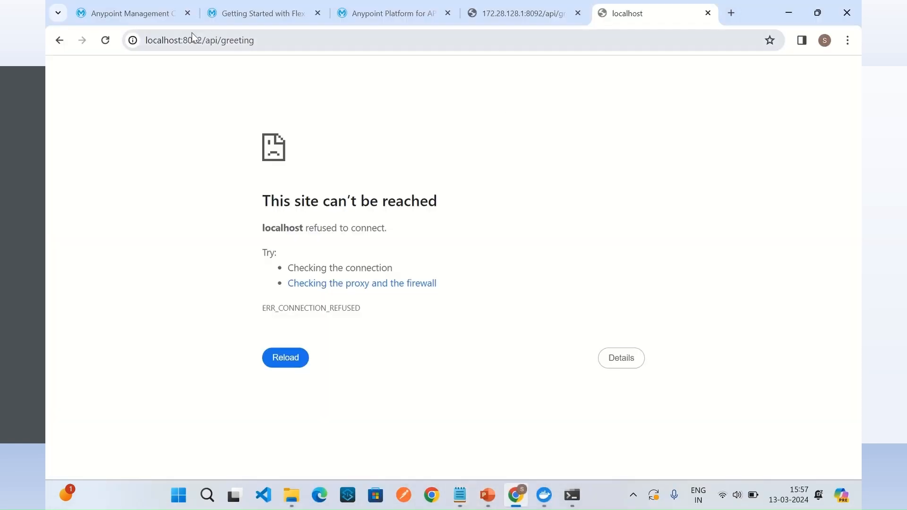
{"action": "left_click", "coordinate": [270, 40]}
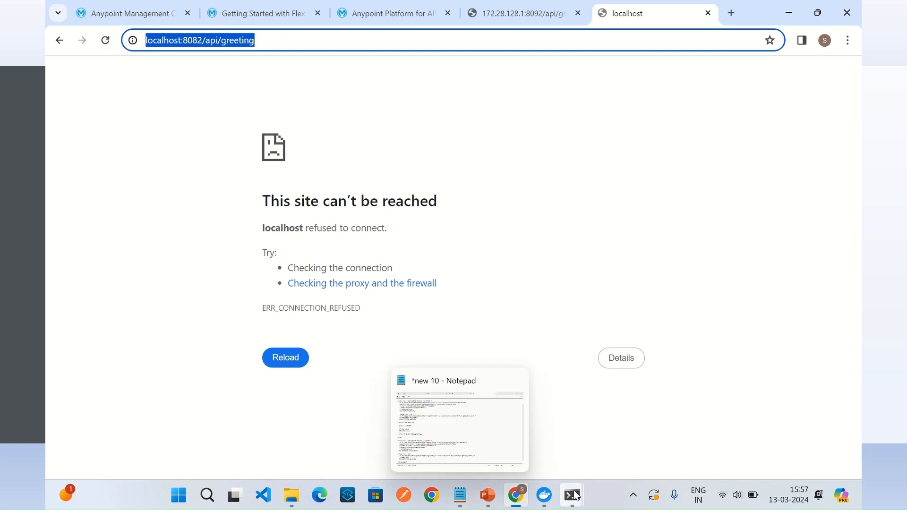
{"action": "mouse_move", "coordinate": [573, 499]}
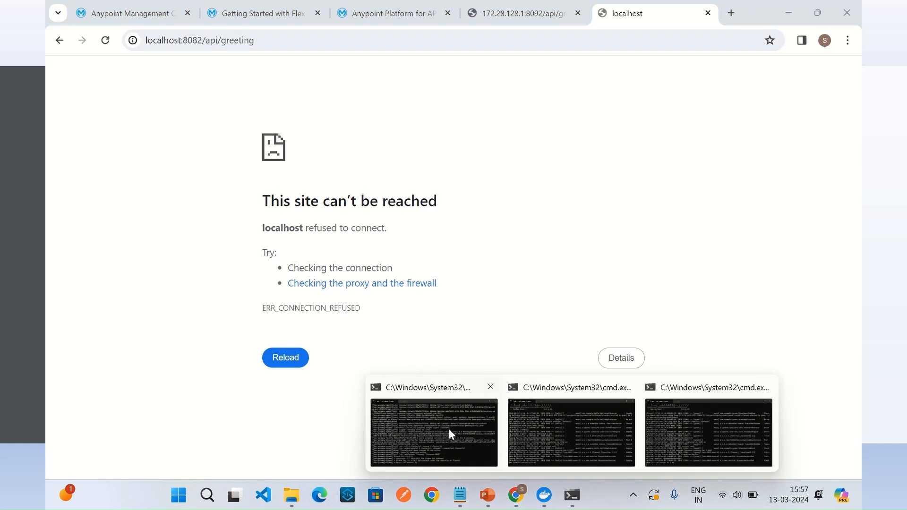
{"action": "left_click", "coordinate": [448, 428]}
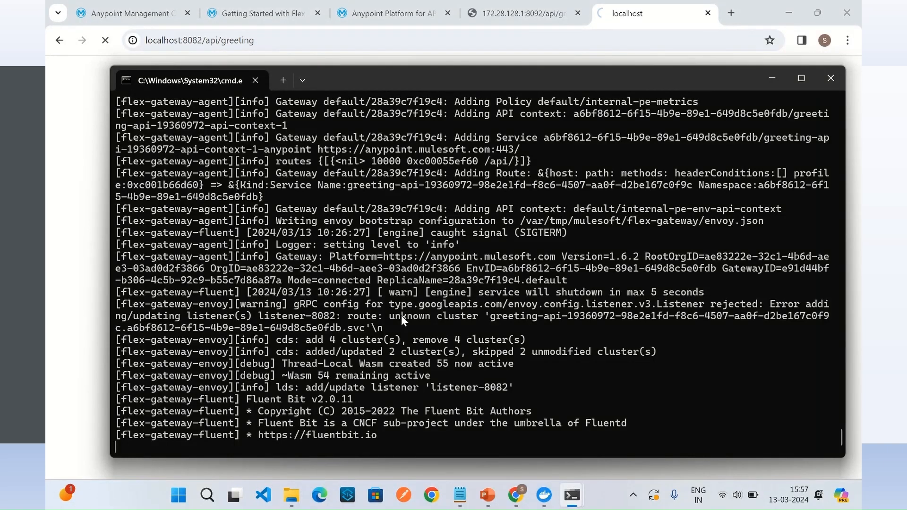
{"action": "key", "text": "ctrl+c"}
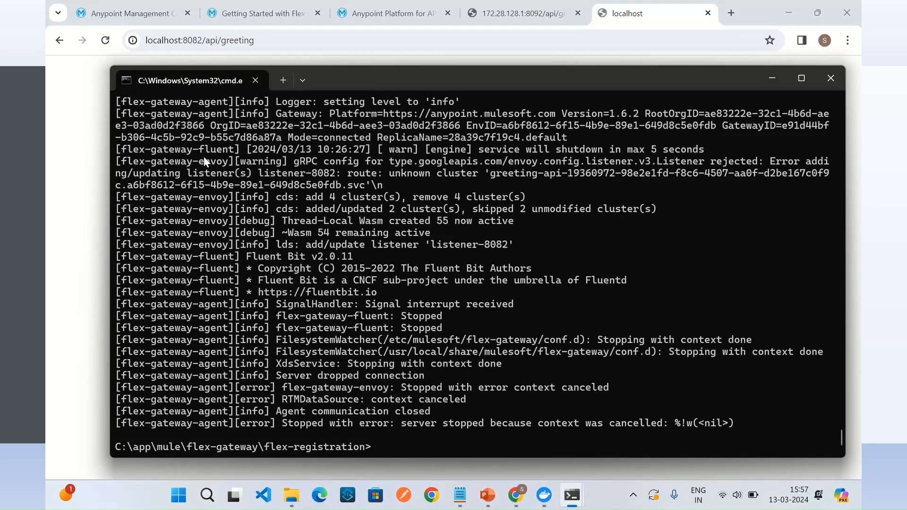
Step: Switch to Notepad, set the last docker run command's port mapping to 8081-8082:8081-8082, and copy the whole command
{"action": "left_click", "coordinate": [458, 495]}
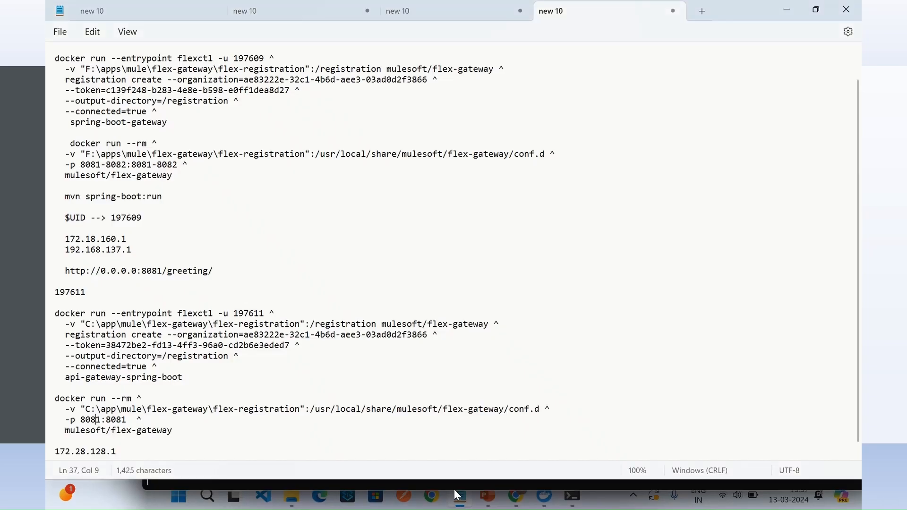
{"action": "left_click", "coordinate": [102, 420]}
{"action": "type", "text": "-8082"}
{"action": "left_click", "coordinate": [152, 424]}
{"action": "type", "text": "-8082"}
{"action": "left_click_drag", "start_coordinate": [496, 431], "coordinate": [55, 399]}
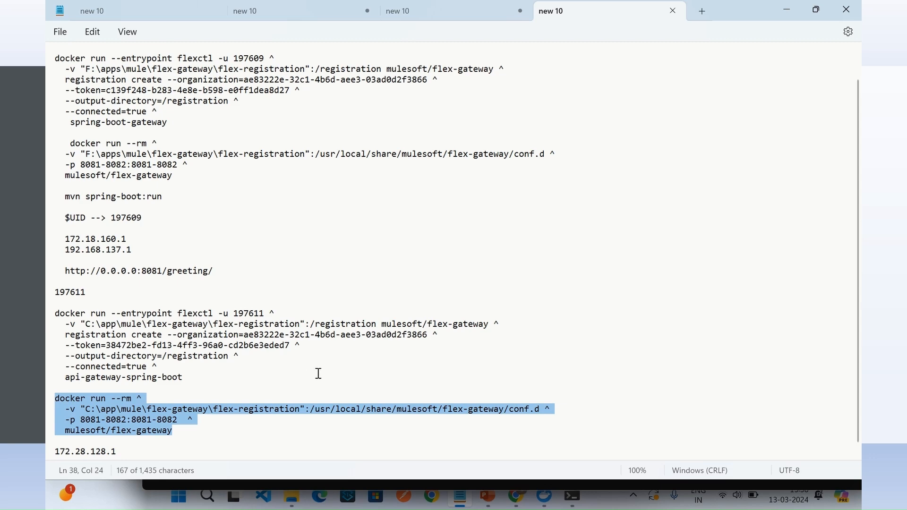
Step: Switch to the gateway's command prompt and restart the Flex Gateway with the copied docker run command
{"action": "mouse_move", "coordinate": [572, 496]}
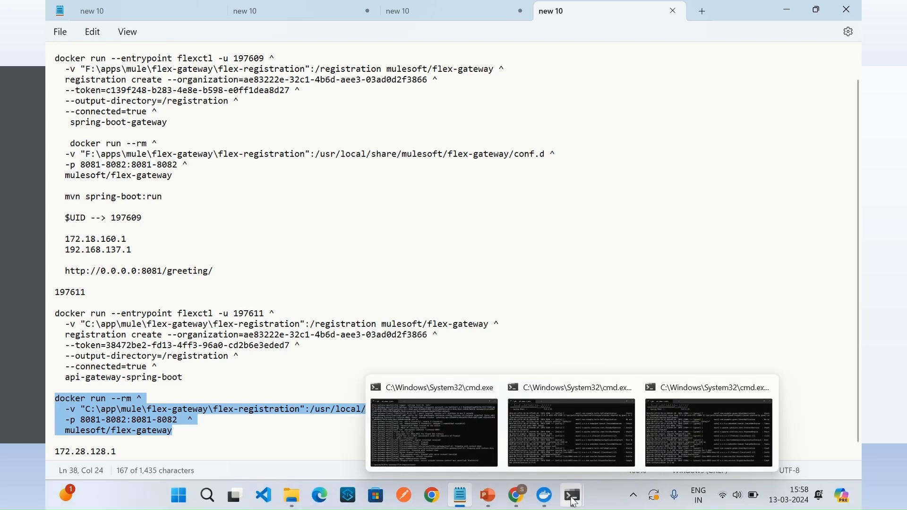
{"action": "left_click", "coordinate": [464, 443]}
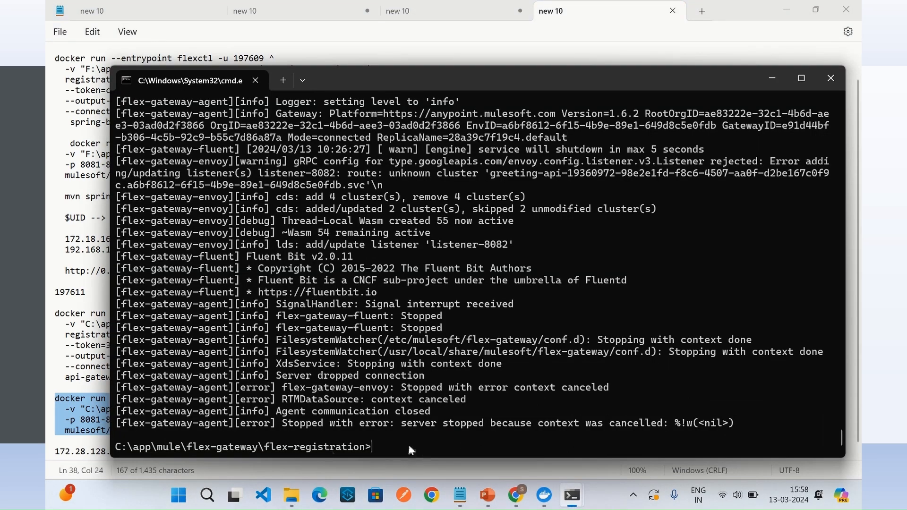
{"action": "key", "text": "ctrl+v"}
{"action": "left_click", "coordinate": [426, 348]}
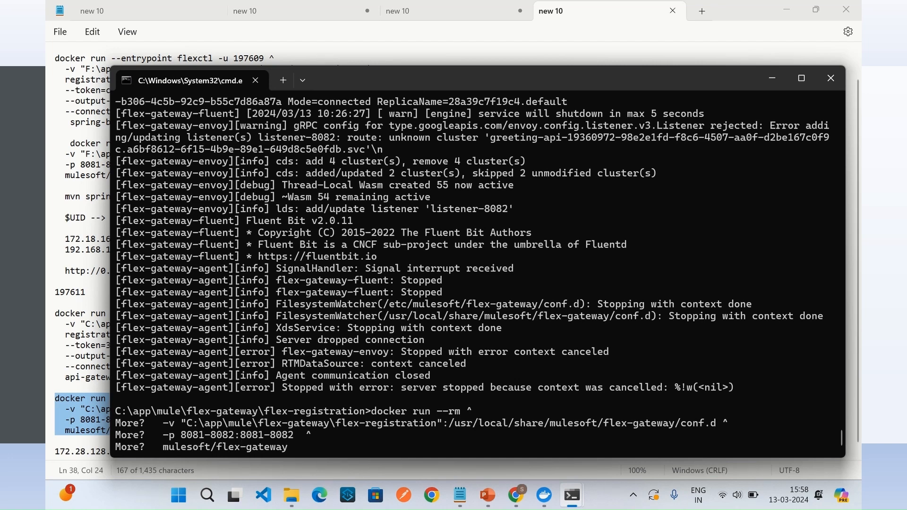
{"action": "key", "text": "Return"}
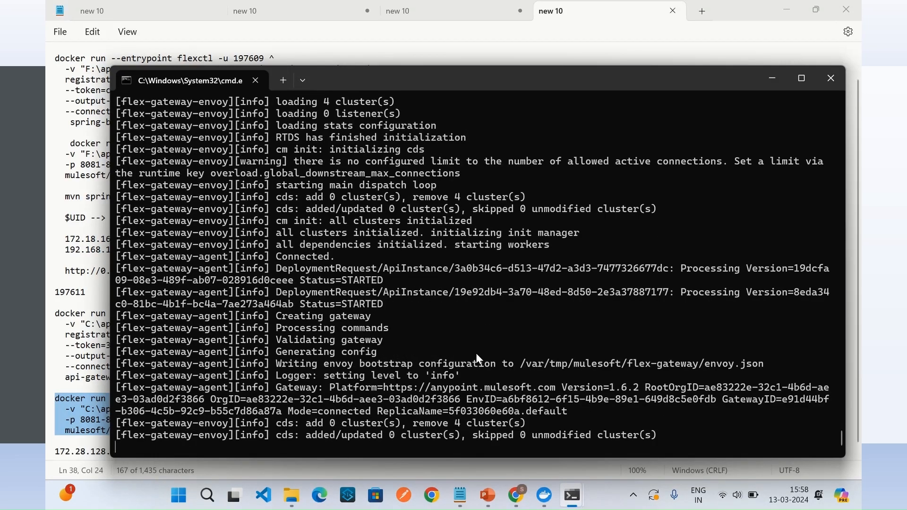
Step: Examine the gateway's startup log for the Hello and Greeting services' upstream addresses
{"action": "scroll", "coordinate": [389, 315], "scroll_direction": "up", "scroll_amount": 15}
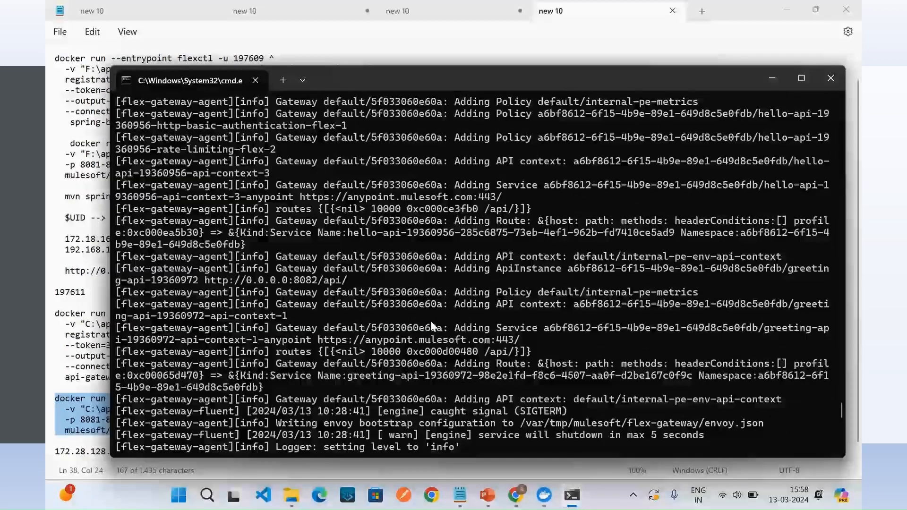
{"action": "scroll", "coordinate": [429, 321], "scroll_direction": "up", "scroll_amount": 1}
{"action": "scroll", "coordinate": [430, 321], "scroll_direction": "up", "scroll_amount": 2}
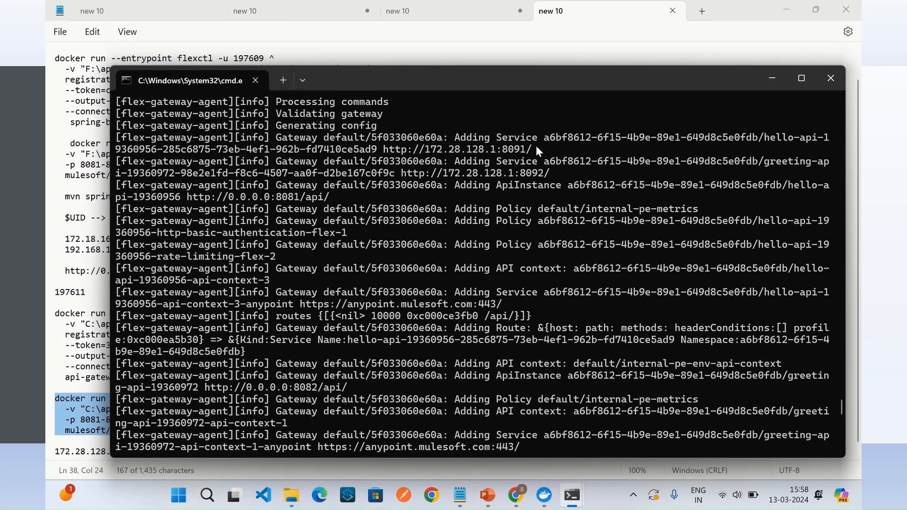
{"action": "left_click_drag", "start_coordinate": [536, 147], "coordinate": [402, 147]}
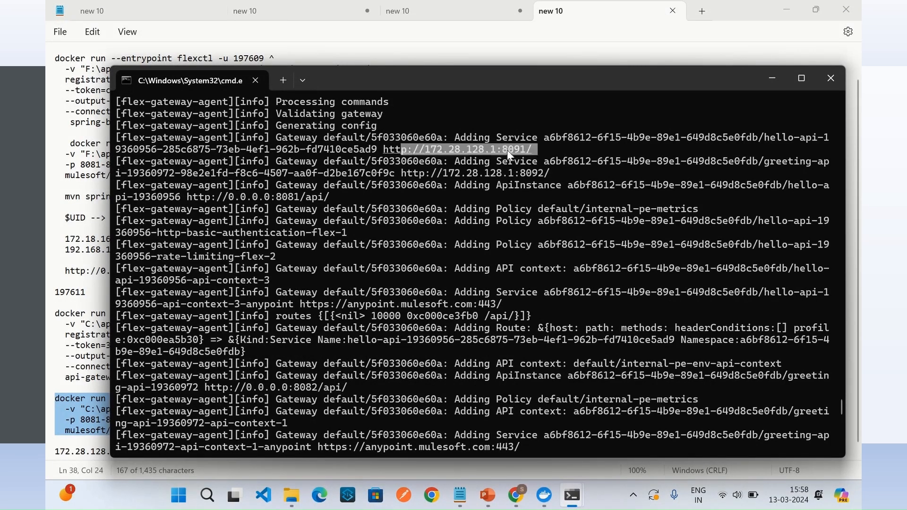
{"action": "left_click_drag", "start_coordinate": [557, 173], "coordinate": [406, 173]}
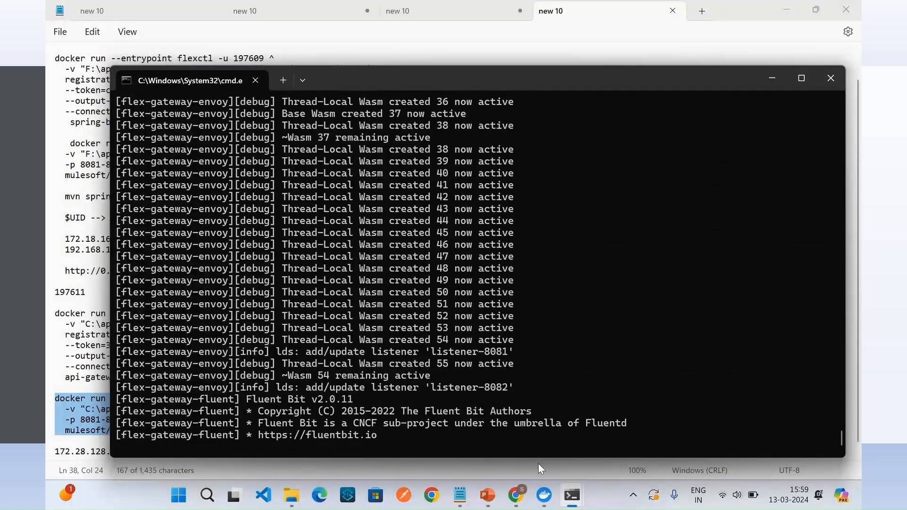
Step: Return to the browser and check the Greeting API's response at localhost:8082/api/greeting
{"action": "mouse_move", "coordinate": [521, 501]}
{"action": "left_click", "coordinate": [509, 443]}
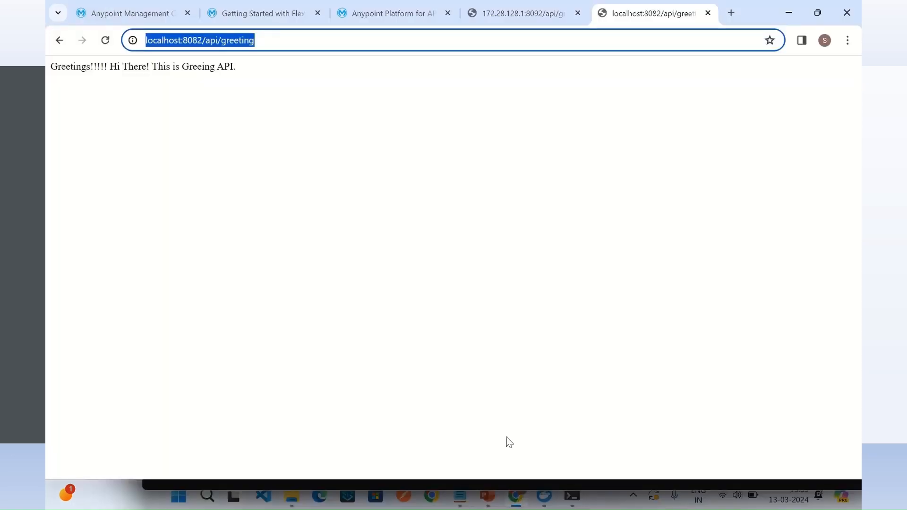
{"action": "left_click", "coordinate": [281, 40]}
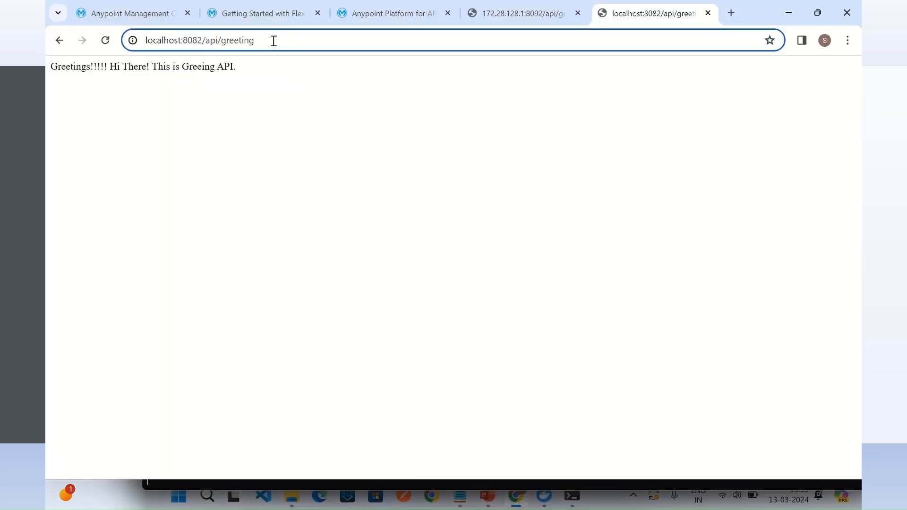
{"action": "key", "text": "ctrl+a"}
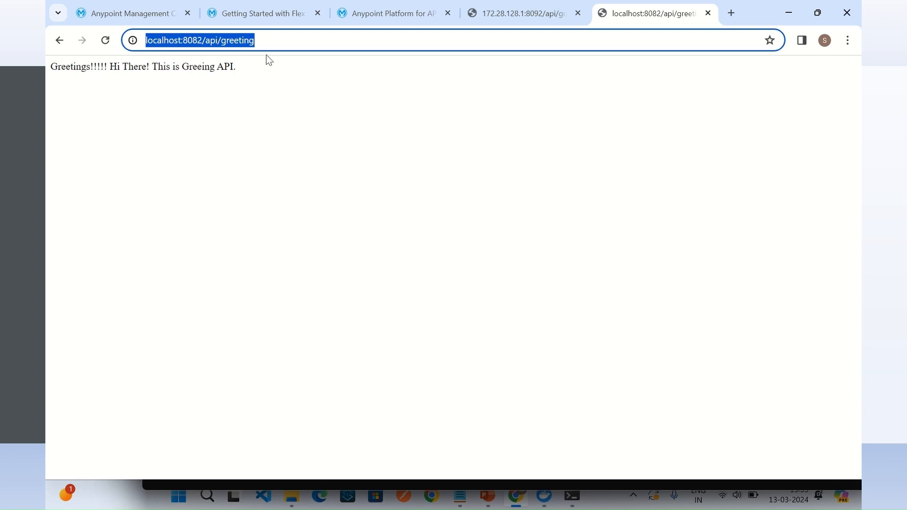
{"action": "left_click", "coordinate": [279, 44]}
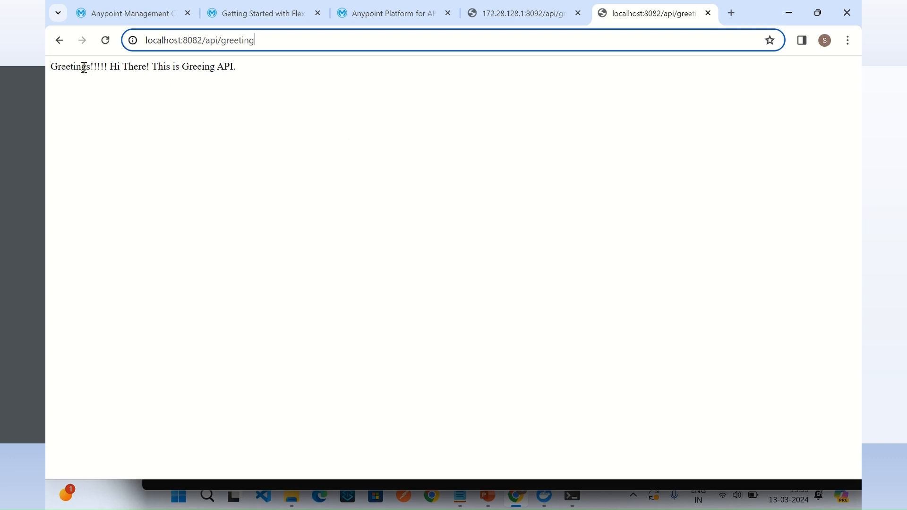
Step: Call localhost:8081/api/hello and localhost:8082/api/greeting to test both APIs through the gateway
{"action": "left_click_drag", "start_coordinate": [182, 67], "coordinate": [297, 60]}
{"action": "left_click", "coordinate": [282, 50]}
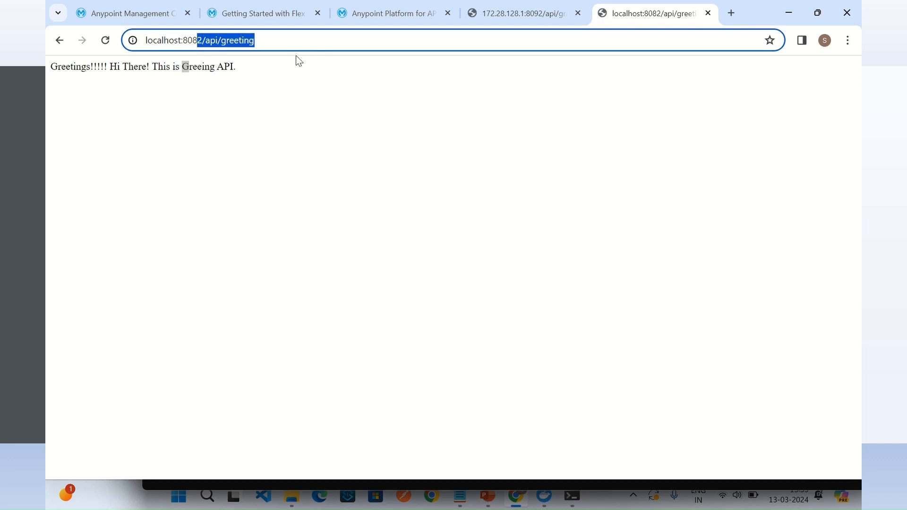
{"action": "type", "text": "1"}
{"action": "key", "text": "Return"}
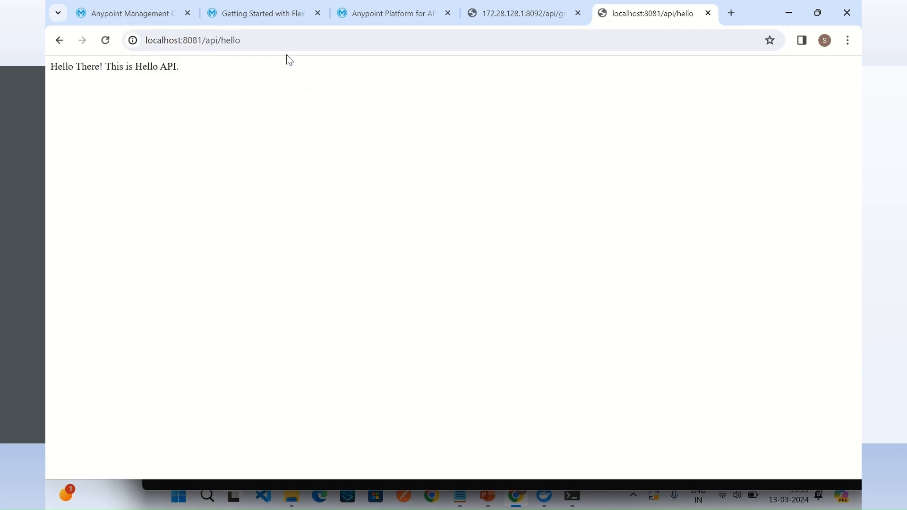
{"action": "left_click_drag", "start_coordinate": [201, 43], "coordinate": [332, 47]}
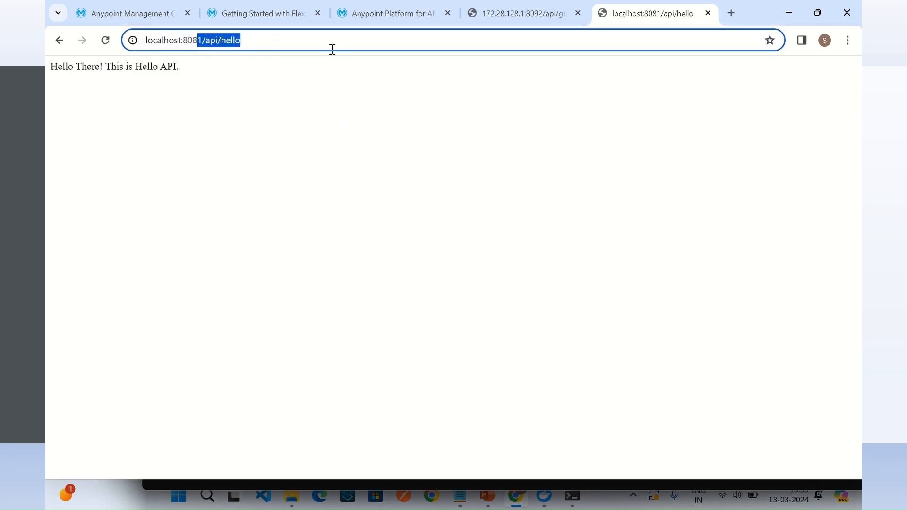
{"action": "type", "text": "2"}
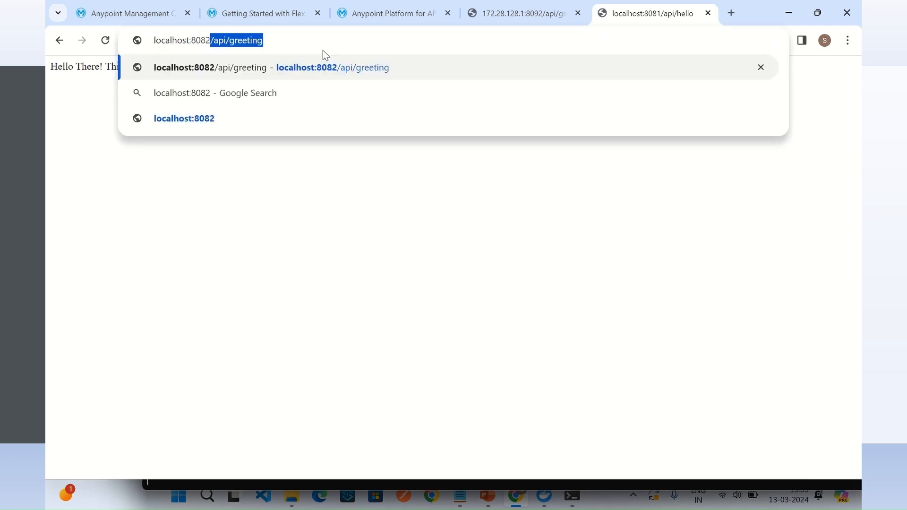
{"action": "key", "text": "Return"}
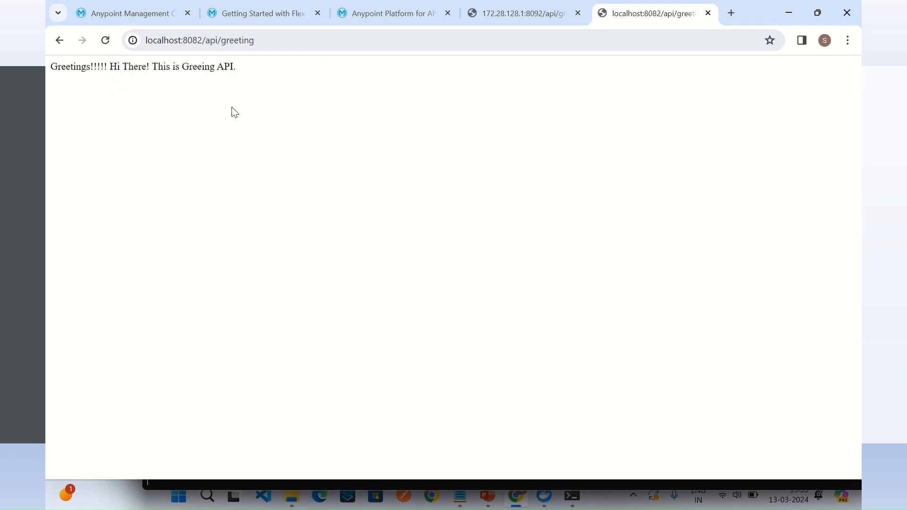
Step: Go to the API Manager page, review the Greeting API's summary and key metrics, and return to the API list
{"action": "left_click", "coordinate": [370, 18]}
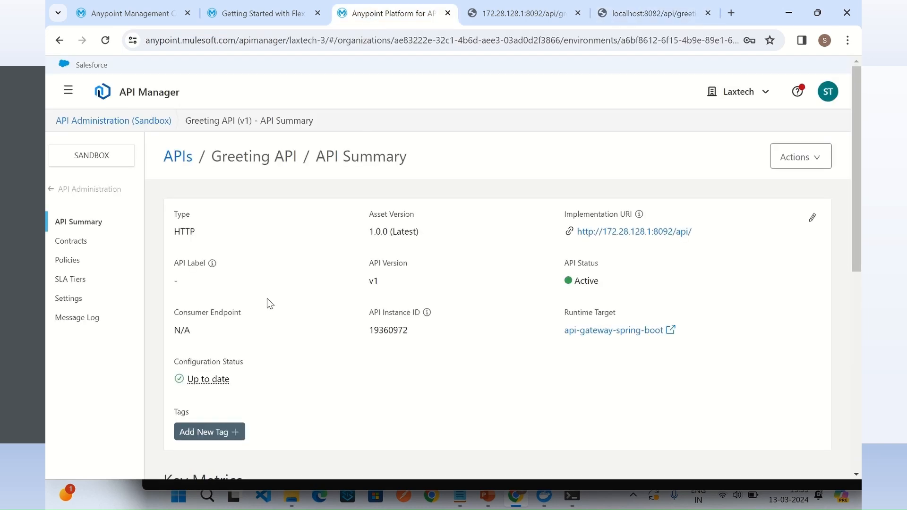
{"action": "scroll", "coordinate": [336, 301], "scroll_direction": "down", "scroll_amount": 1}
{"action": "scroll", "coordinate": [337, 297], "scroll_direction": "up", "scroll_amount": 1}
{"action": "scroll", "coordinate": [302, 291], "scroll_direction": "down", "scroll_amount": 4}
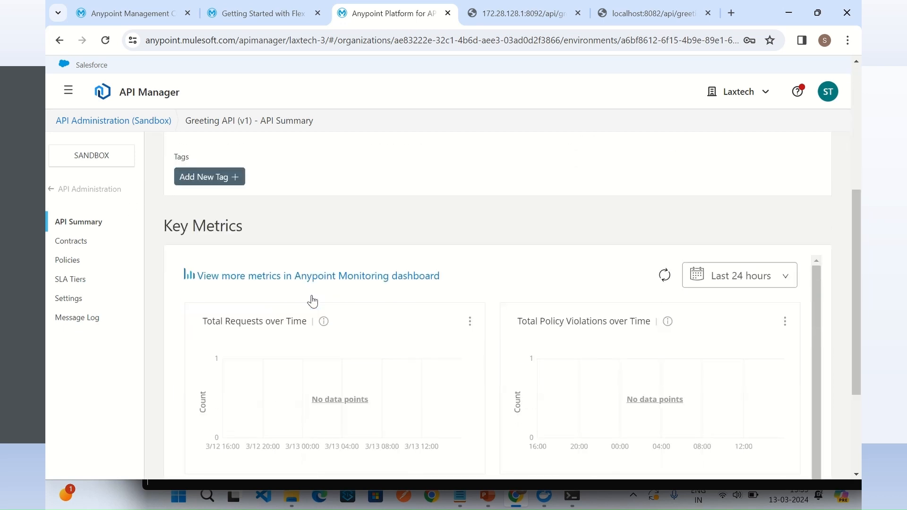
{"action": "scroll", "coordinate": [330, 308], "scroll_direction": "down", "scroll_amount": 1}
{"action": "scroll", "coordinate": [329, 308], "scroll_direction": "up", "scroll_amount": 1}
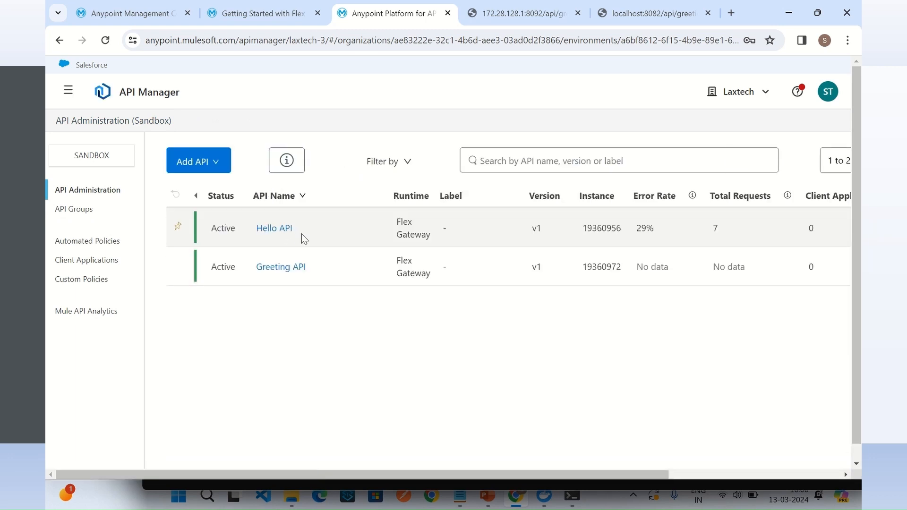
Step: Open the Greeting API's settings from the API list and review its downstream port and base path
{"action": "left_click", "coordinate": [338, 285]}
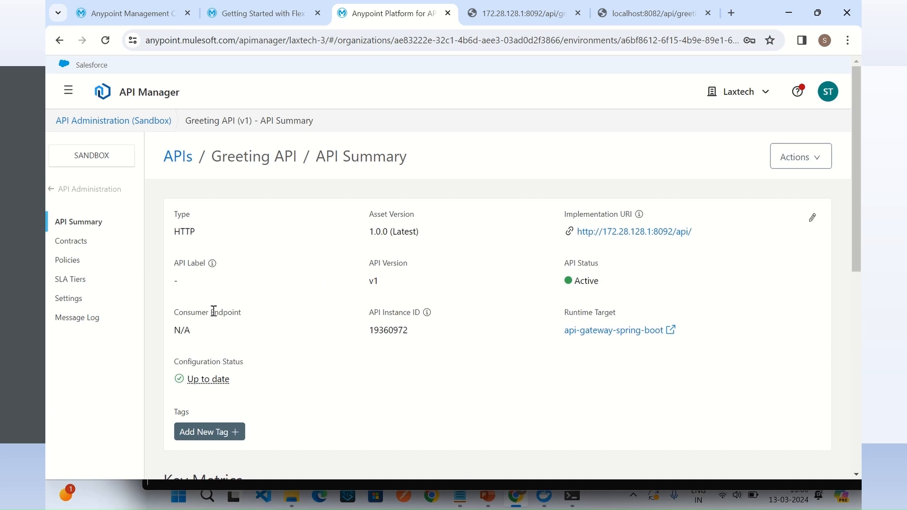
{"action": "left_click", "coordinate": [70, 298]}
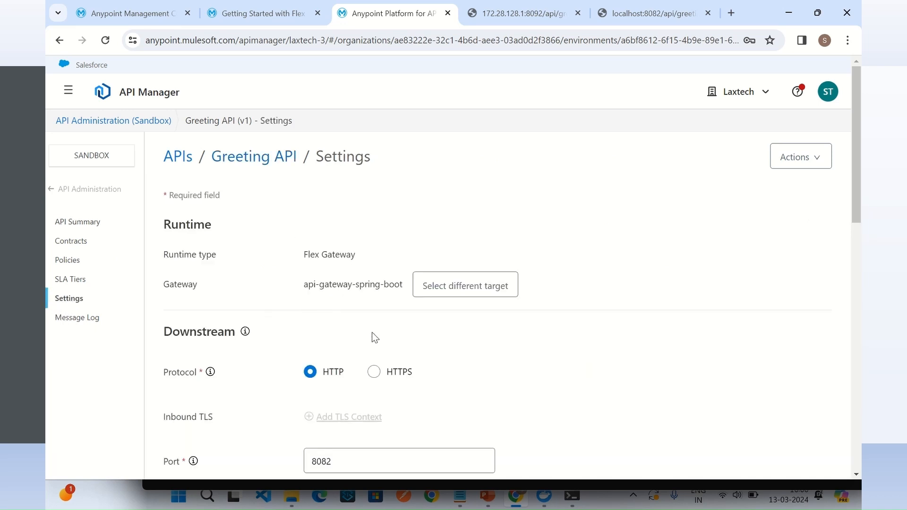
{"action": "scroll", "coordinate": [375, 338], "scroll_direction": "down", "scroll_amount": 4}
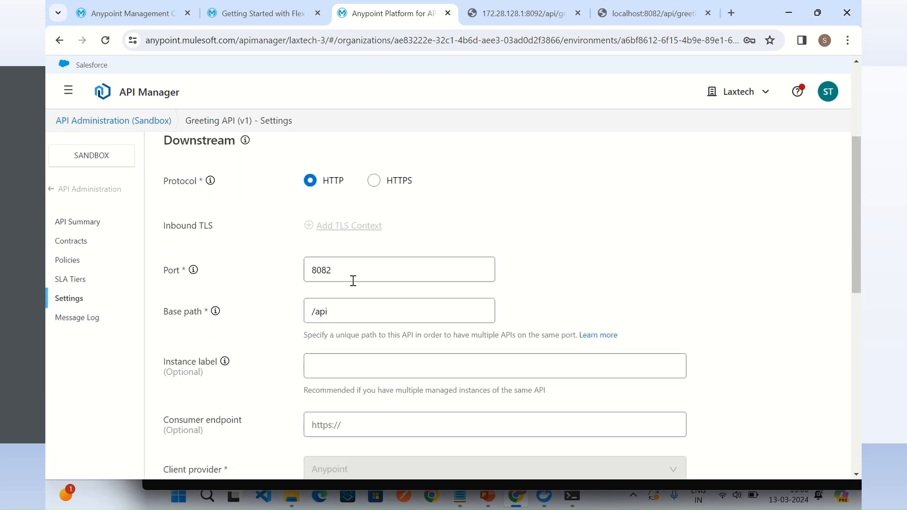
{"action": "left_click_drag", "start_coordinate": [340, 273], "coordinate": [276, 271]}
{"action": "left_click", "coordinate": [235, 274]}
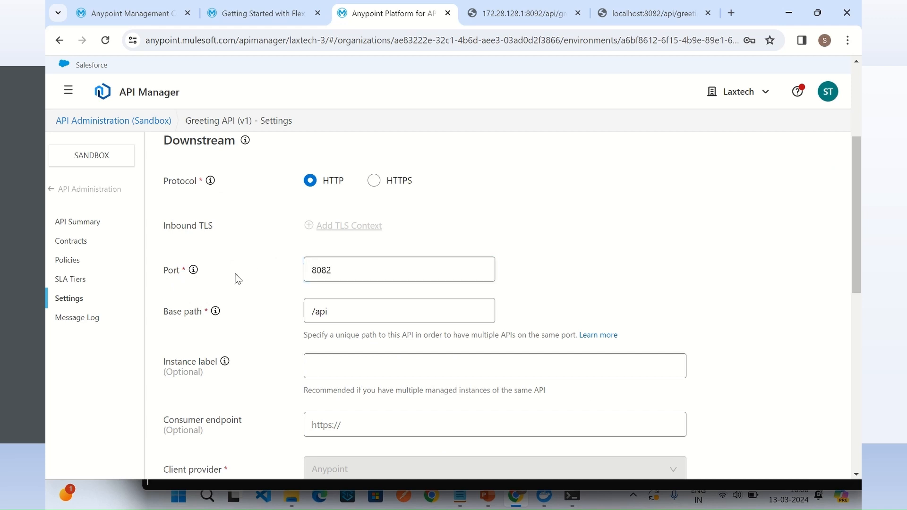
{"action": "key", "text": "Tab"}
{"action": "scroll", "coordinate": [227, 252], "scroll_direction": "down", "scroll_amount": 1}
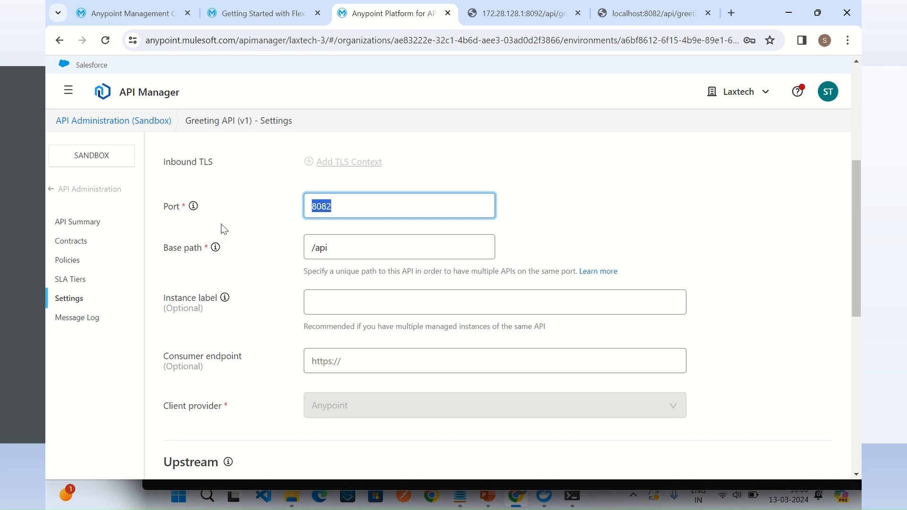
Step: Delete the Greeting API v1 instance from API Manager and confirm the deletion
{"action": "scroll", "coordinate": [225, 211], "scroll_direction": "up", "scroll_amount": 4}
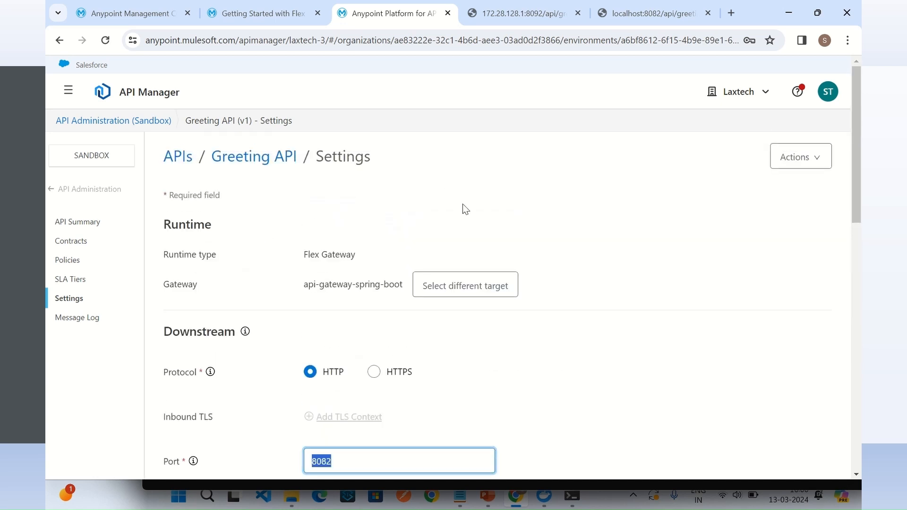
{"action": "left_click", "coordinate": [819, 160]}
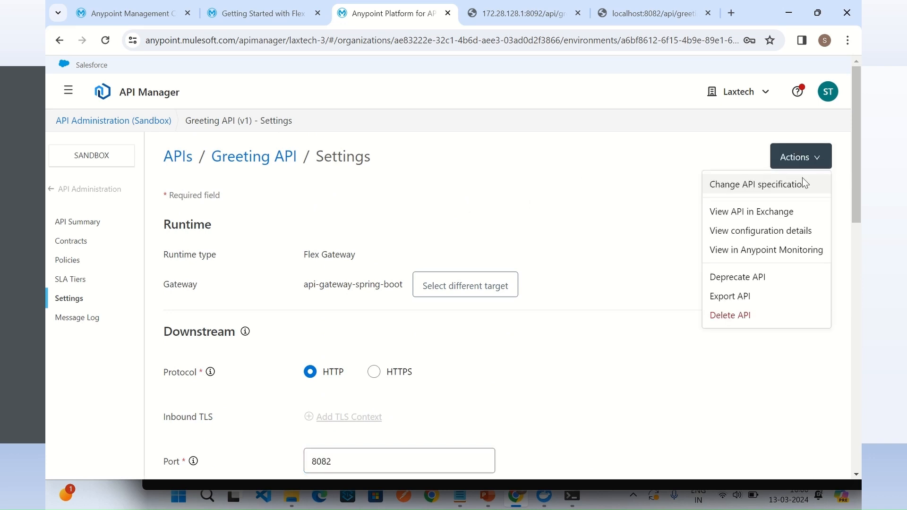
{"action": "left_click", "coordinate": [756, 315]}
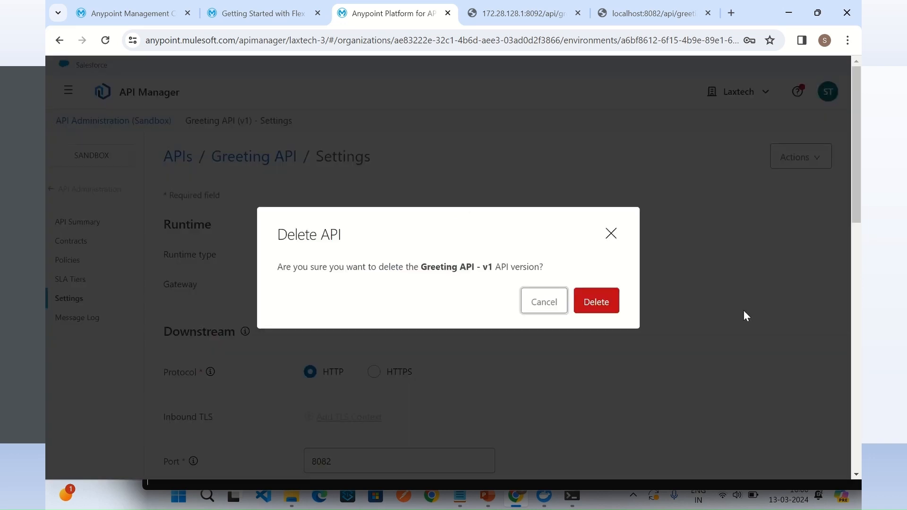
{"action": "left_click", "coordinate": [604, 304]}
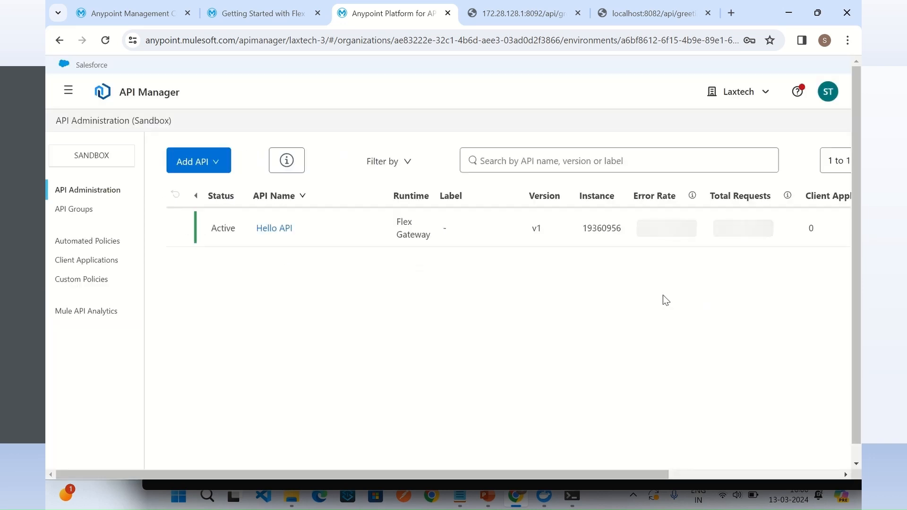
Step: Go to Exchange, open the Greeting API asset and delete its 1.0.0 version
{"action": "left_click", "coordinate": [68, 90]}
{"action": "left_click", "coordinate": [101, 251]}
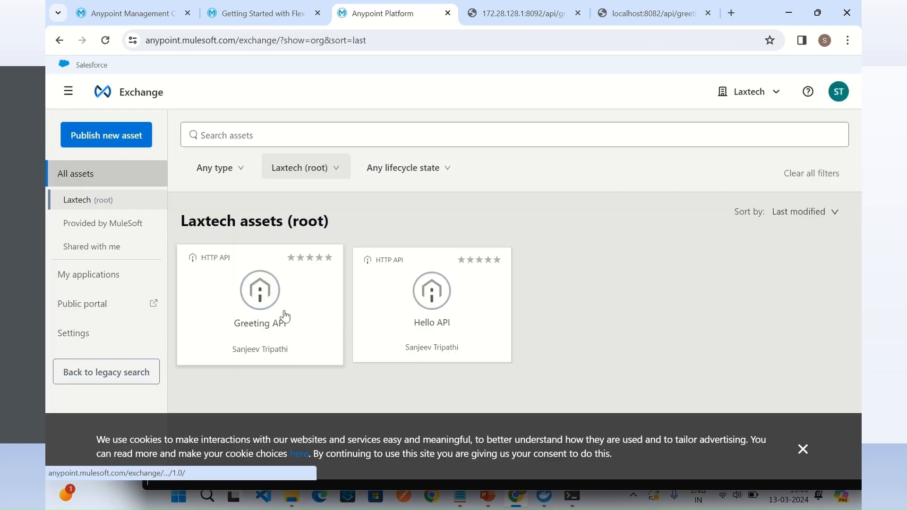
{"action": "left_click", "coordinate": [262, 300]}
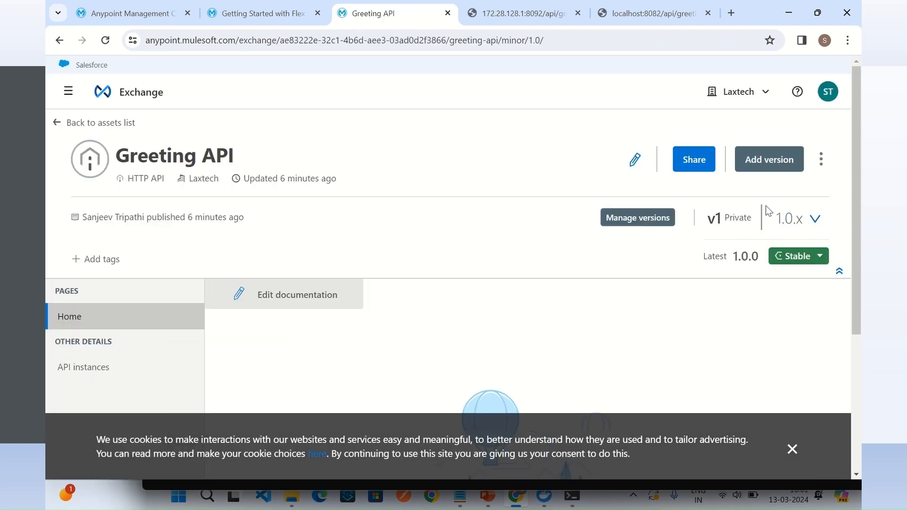
{"action": "left_click", "coordinate": [821, 160]}
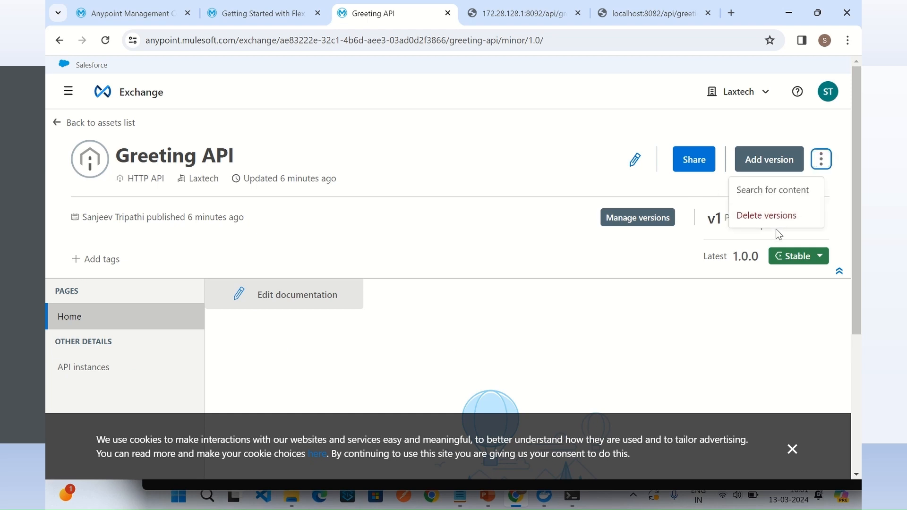
{"action": "left_click", "coordinate": [770, 216]}
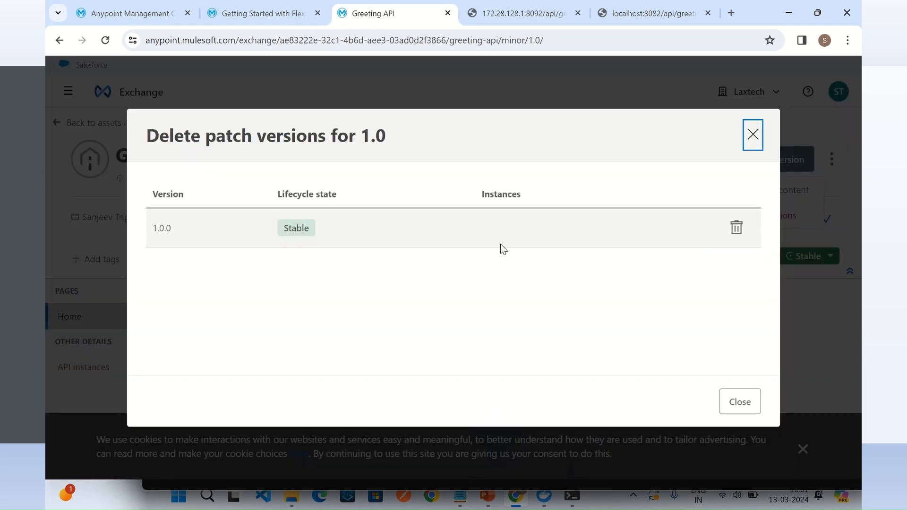
{"action": "left_click", "coordinate": [736, 228]}
{"action": "left_click", "coordinate": [729, 337]}
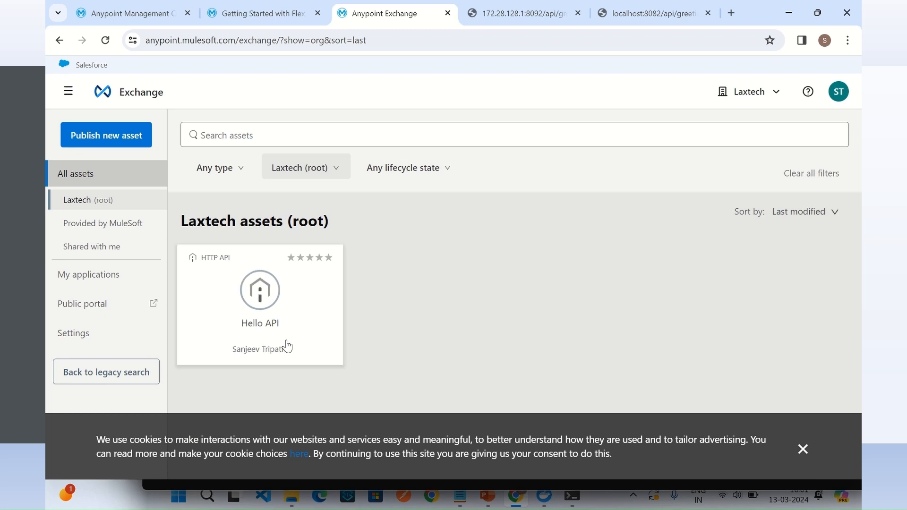
Step: Return to API Manager and start adding a new API on the Flex Gateway runtime, using the api-gateway-spring-boot gateway
{"action": "left_click", "coordinate": [68, 91]}
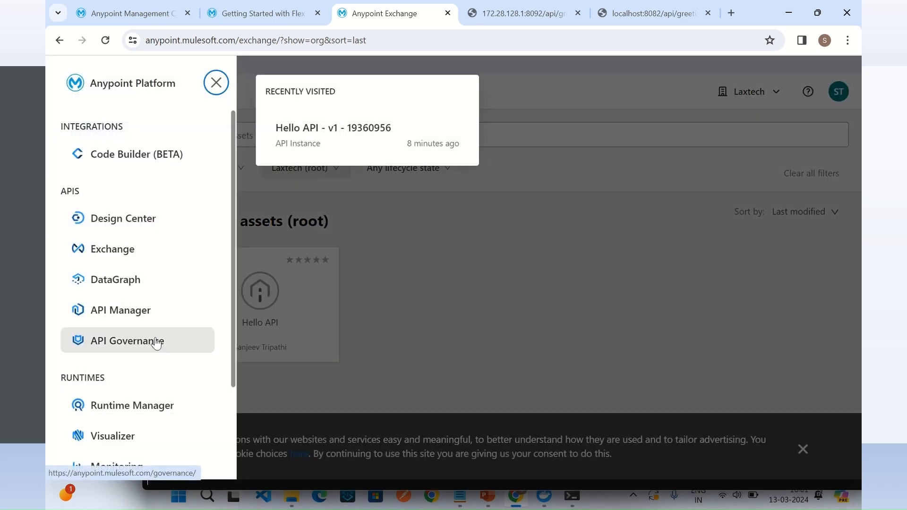
{"action": "left_click", "coordinate": [142, 313]}
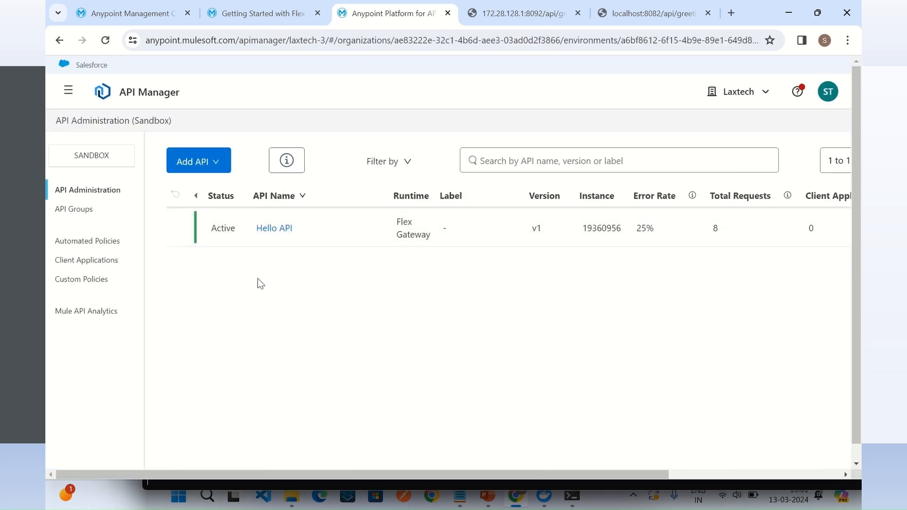
{"action": "left_click", "coordinate": [200, 165]}
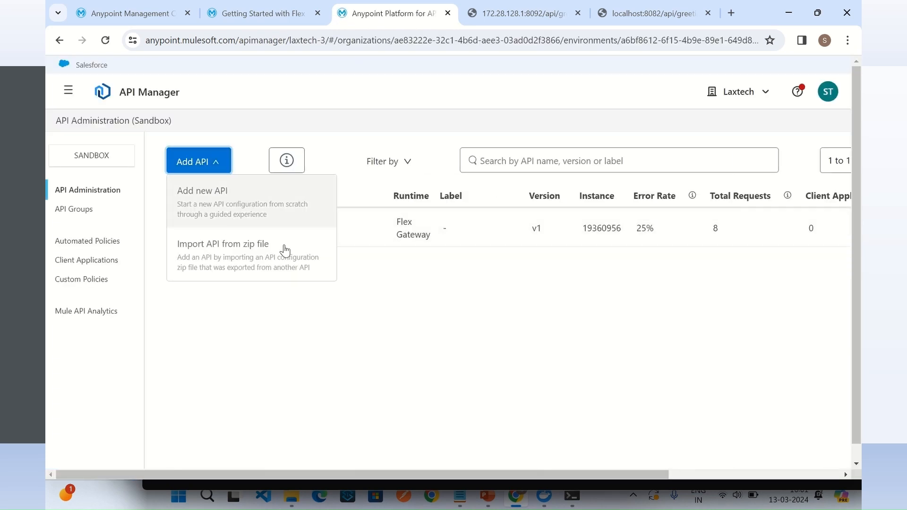
{"action": "left_click", "coordinate": [206, 198]}
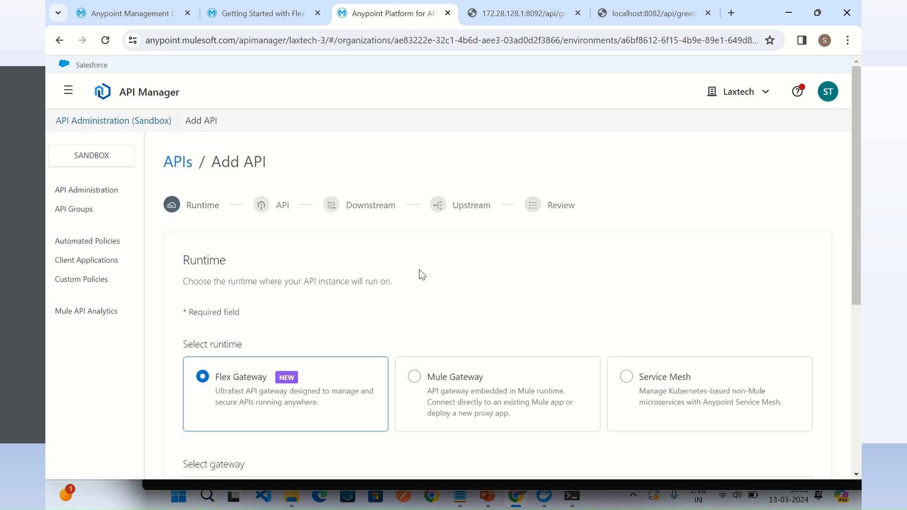
{"action": "scroll", "coordinate": [327, 322], "scroll_direction": "down", "scroll_amount": 3}
{"action": "scroll", "coordinate": [354, 298], "scroll_direction": "down", "scroll_amount": 3}
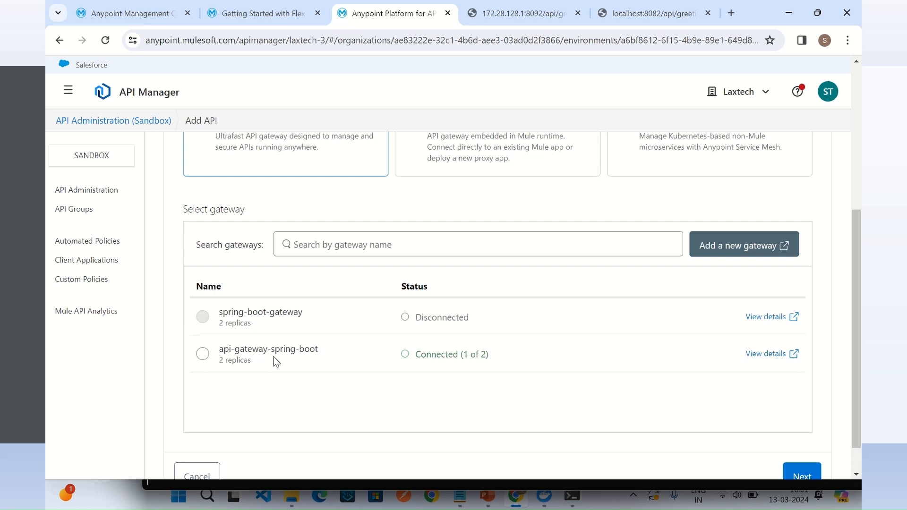
{"action": "left_click", "coordinate": [203, 354]}
{"action": "left_click", "coordinate": [802, 476]}
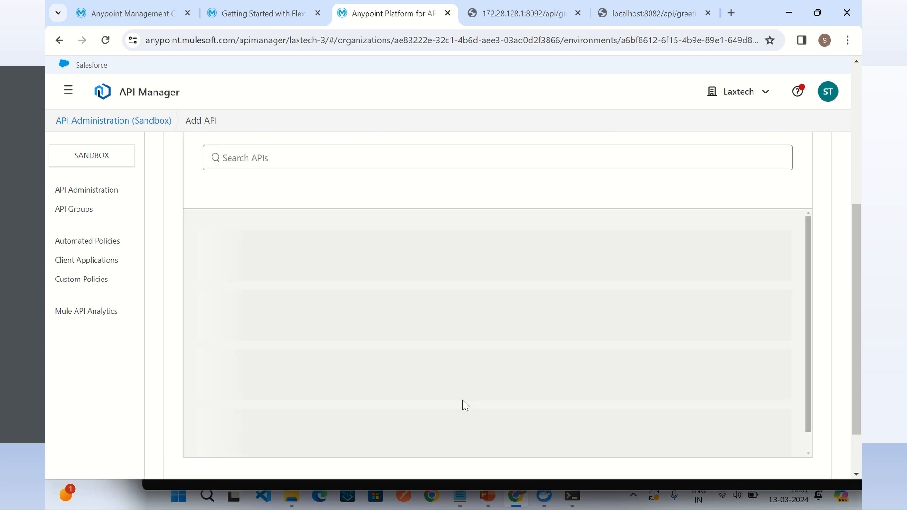
Step: Create a new API named Greeting API with the HTTP API asset type and continue to the downstream settings
{"action": "scroll", "coordinate": [438, 313], "scroll_direction": "up", "scroll_amount": 3}
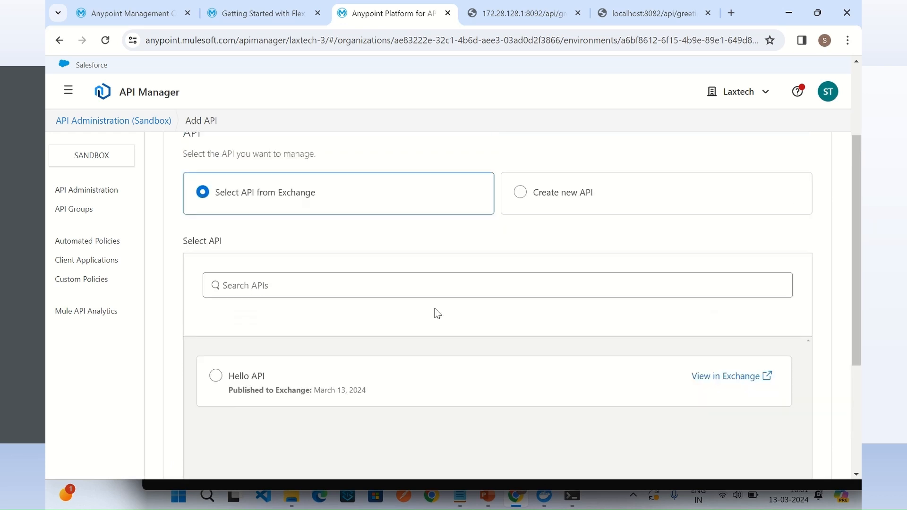
{"action": "left_click", "coordinate": [523, 194]}
{"action": "left_click", "coordinate": [345, 285]}
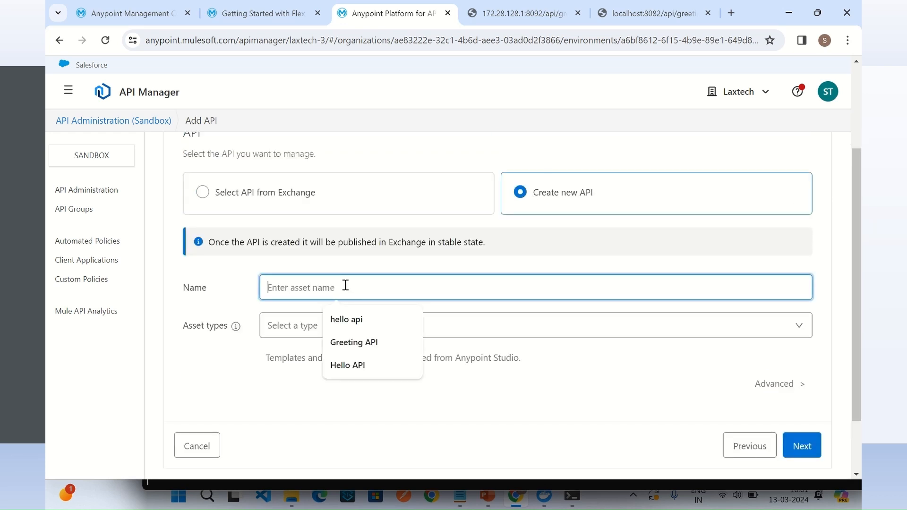
{"action": "left_click", "coordinate": [359, 342]}
{"action": "left_click", "coordinate": [328, 326]}
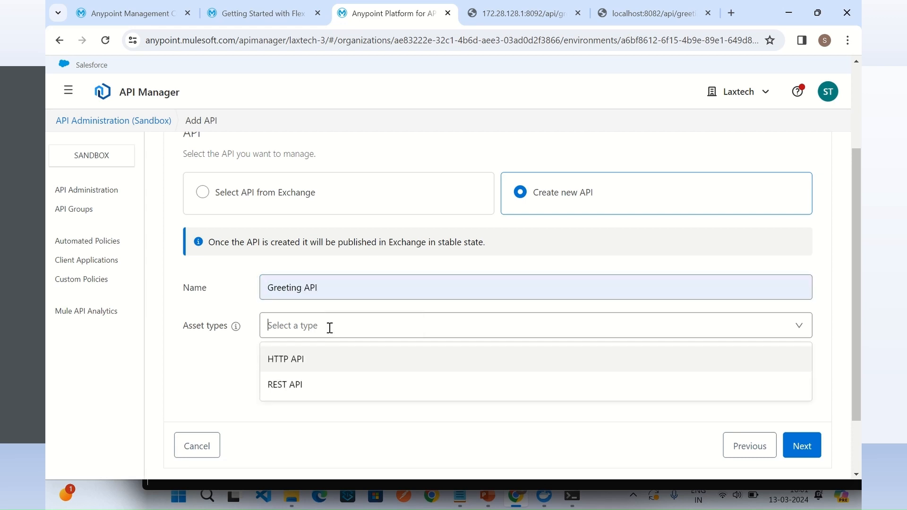
{"action": "left_click", "coordinate": [284, 361]}
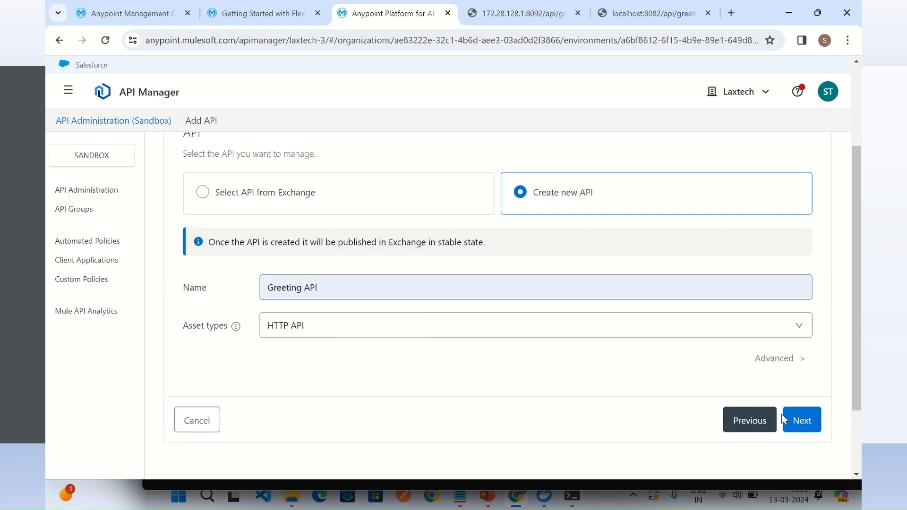
{"action": "left_click", "coordinate": [800, 421]}
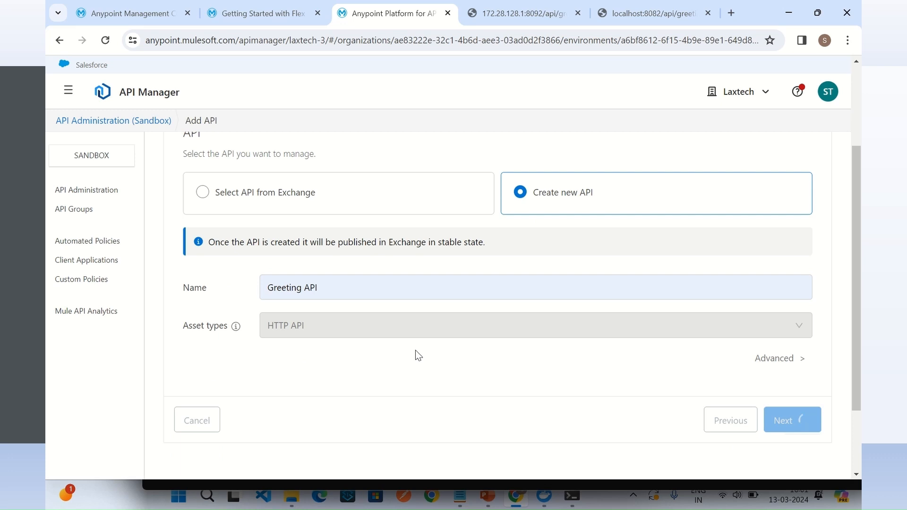
Step: Try to continue with the Greeting API's downstream base path set to /api/g on port 8081
{"action": "scroll", "coordinate": [517, 293], "scroll_direction": "down", "scroll_amount": 1}
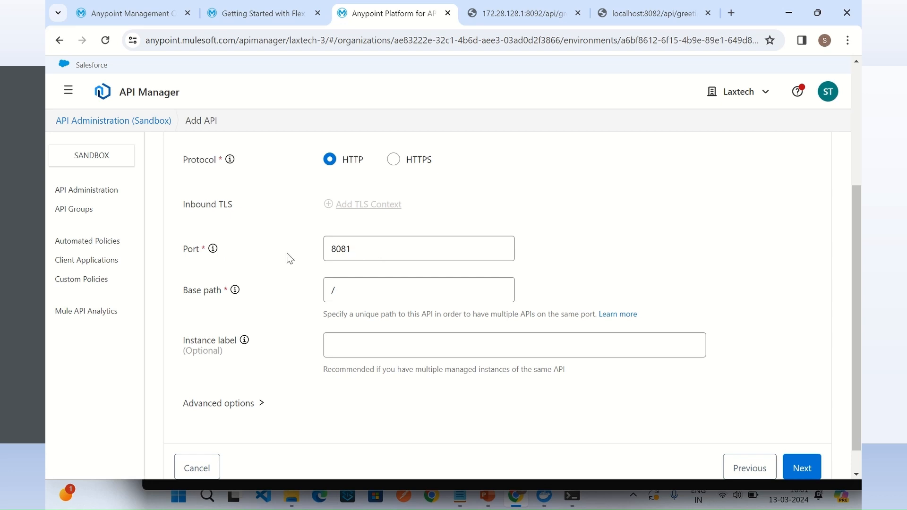
{"action": "left_click", "coordinate": [361, 290]}
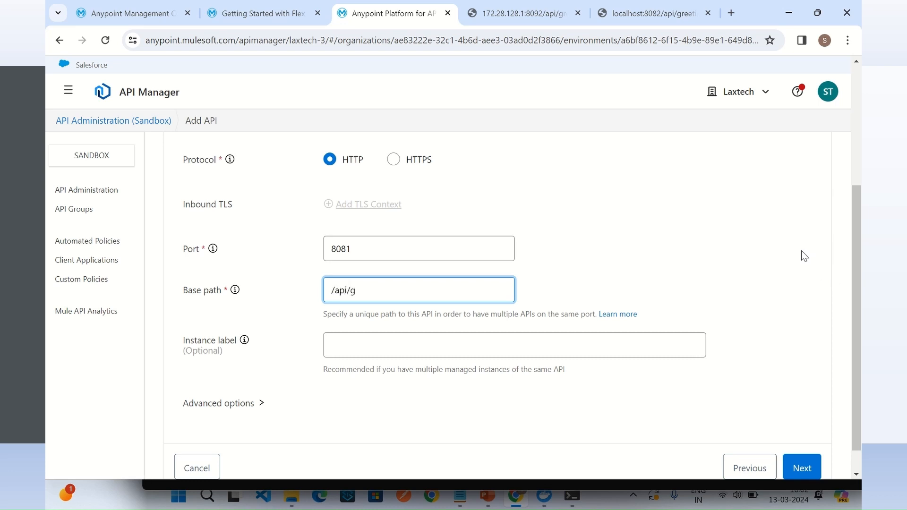
{"action": "left_click", "coordinate": [820, 469]}
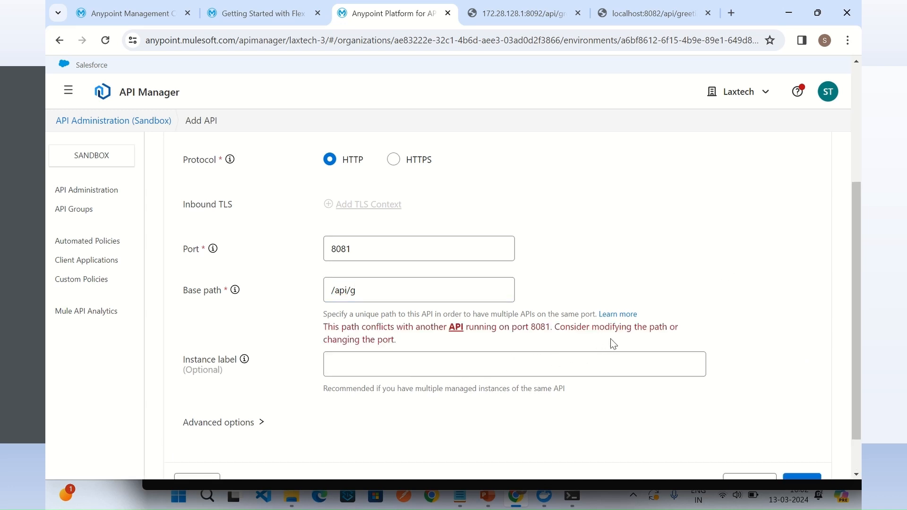
{"action": "left_click", "coordinate": [415, 290]}
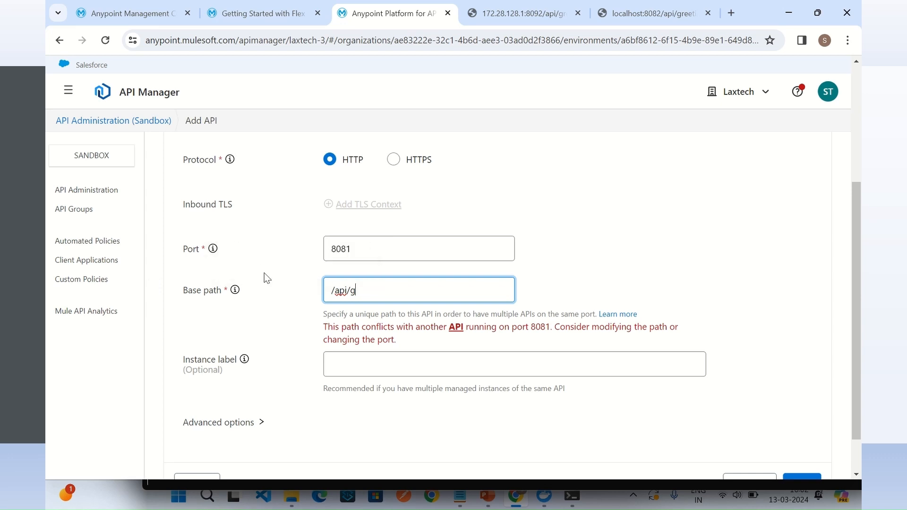
{"action": "mouse_move", "coordinate": [216, 253]}
Step: Leave the wizard, open the Hello API's settings, set its downstream base path to /api/h, and save and apply the configuration
{"action": "left_click", "coordinate": [88, 189]}
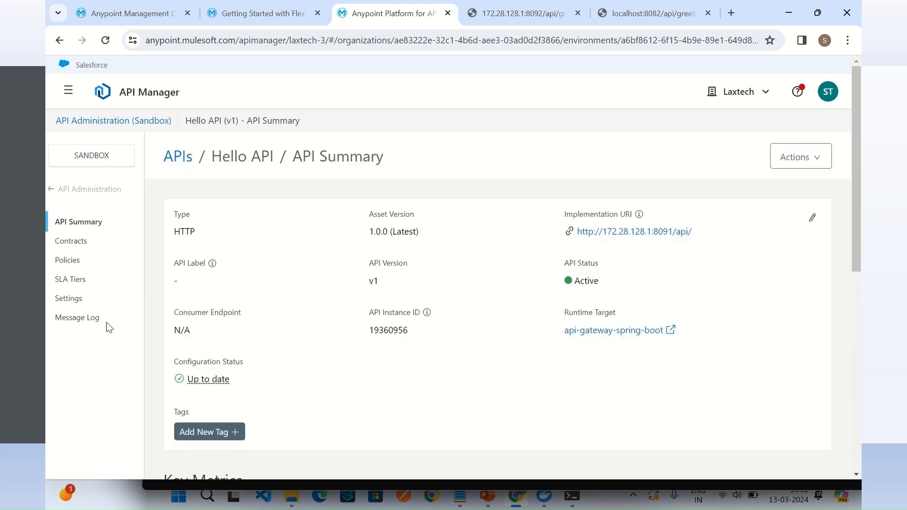
{"action": "left_click", "coordinate": [68, 298]}
{"action": "scroll", "coordinate": [522, 326], "scroll_direction": "down", "scroll_amount": 4}
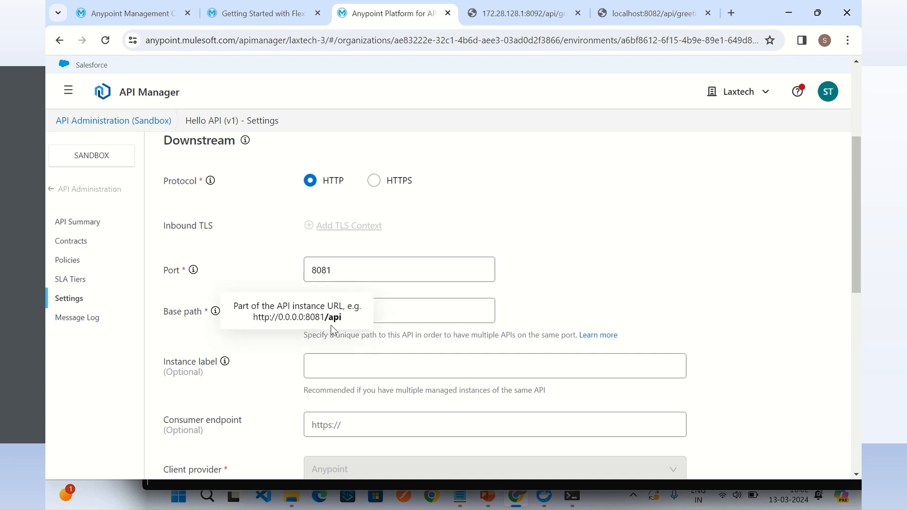
{"action": "left_click", "coordinate": [396, 313]}
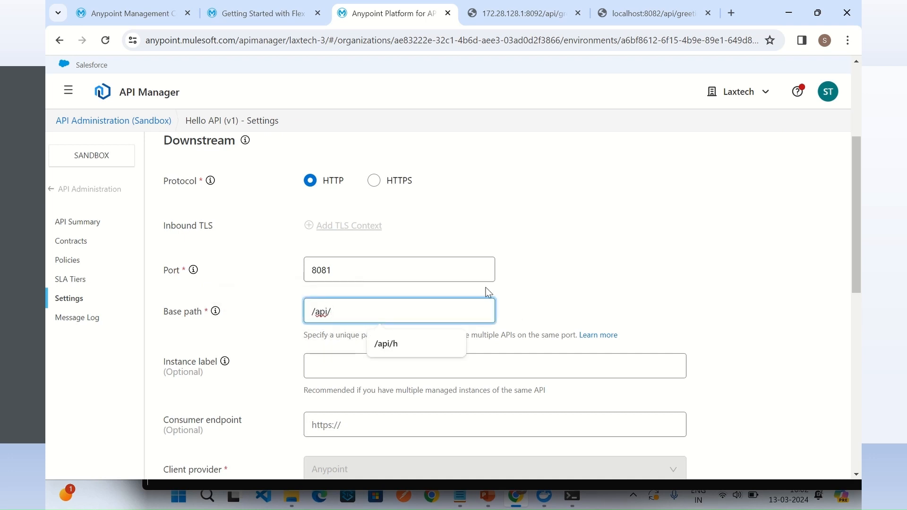
{"action": "type", "text": "h"}
{"action": "key", "text": "BackSpace"}
{"action": "type", "text": "h"}
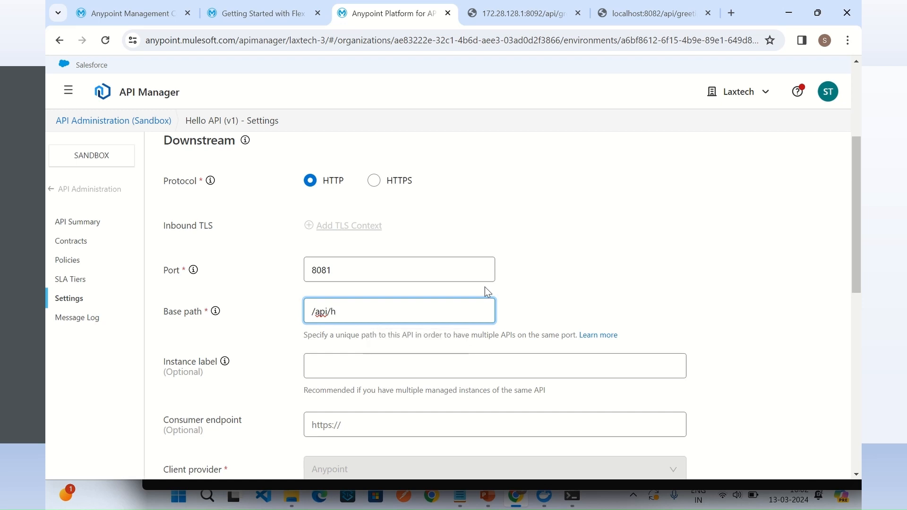
{"action": "left_click", "coordinate": [574, 265]}
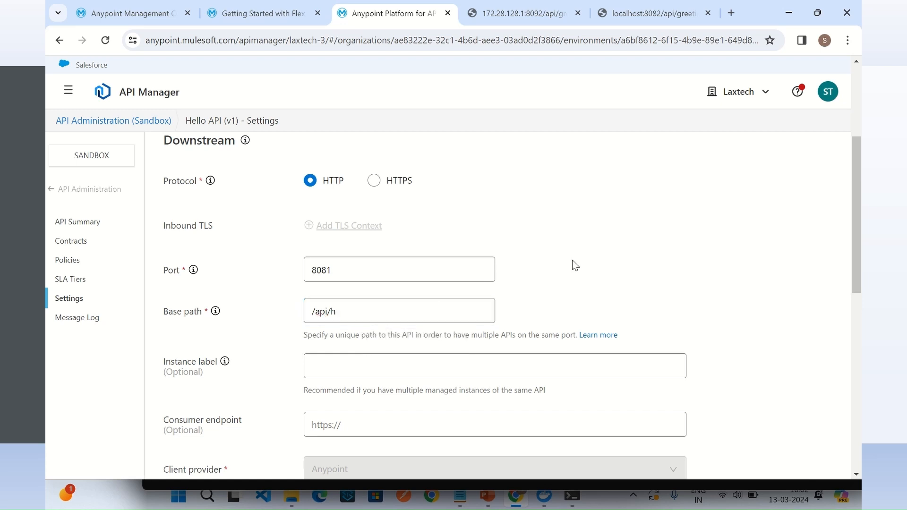
{"action": "scroll", "coordinate": [506, 252], "scroll_direction": "down", "scroll_amount": 10}
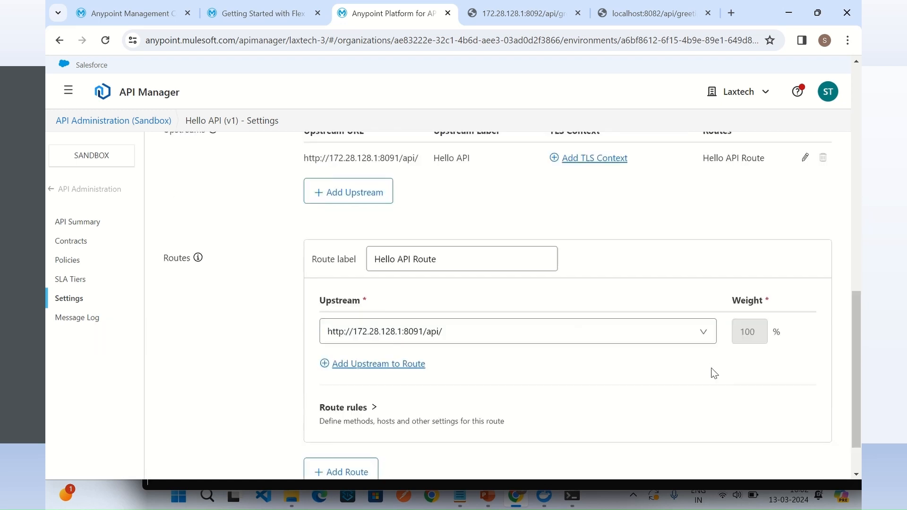
{"action": "left_click", "coordinate": [794, 443]}
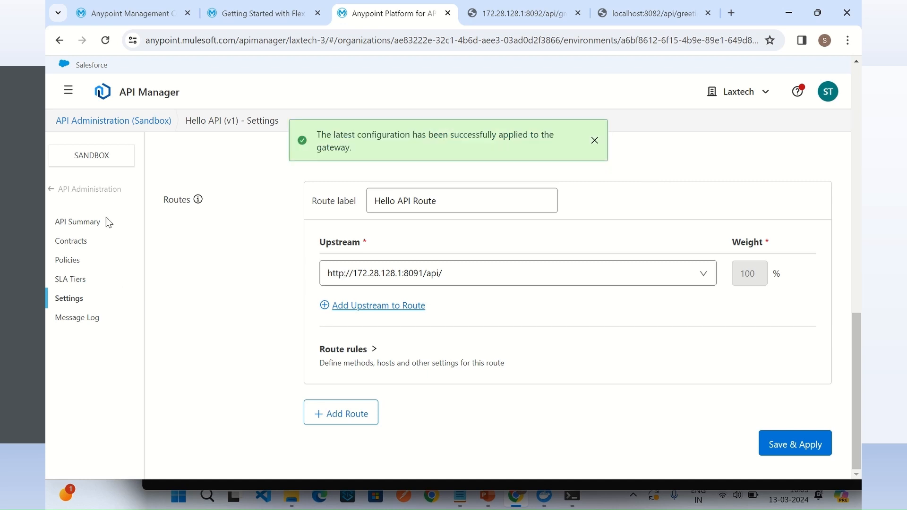
Step: Go back to the API list and start adding an API on Flex Gateway with the api-gateway-spring-boot gateway
{"action": "left_click", "coordinate": [94, 189]}
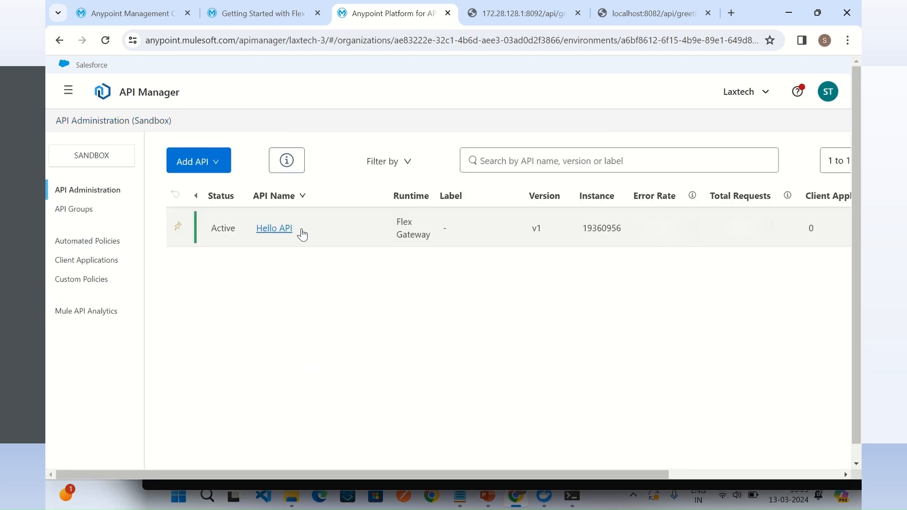
{"action": "left_click", "coordinate": [214, 163]}
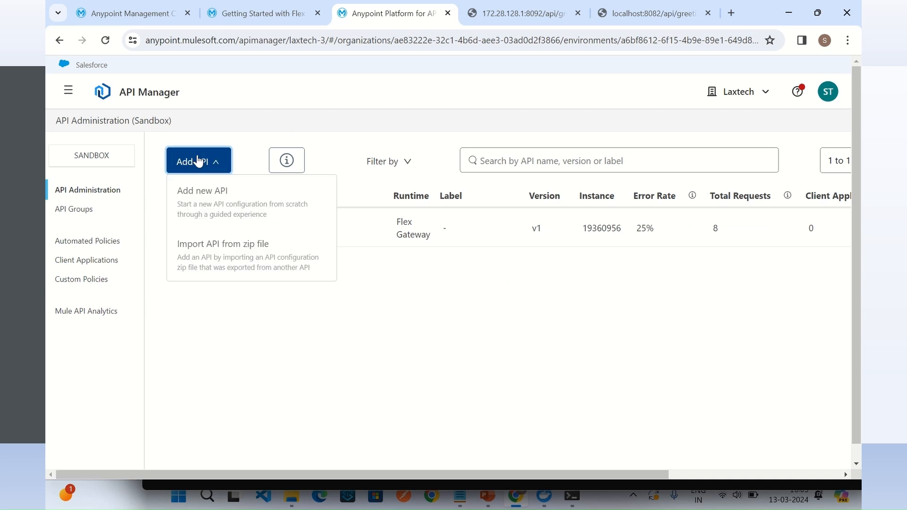
{"action": "left_click", "coordinate": [216, 194]}
{"action": "scroll", "coordinate": [279, 386], "scroll_direction": "down", "scroll_amount": 3}
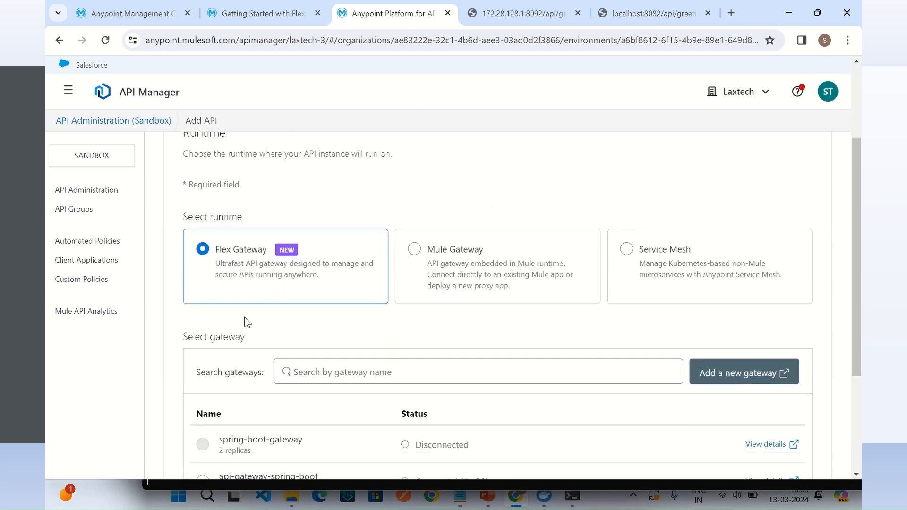
{"action": "scroll", "coordinate": [511, 395], "scroll_direction": "down", "scroll_amount": 4}
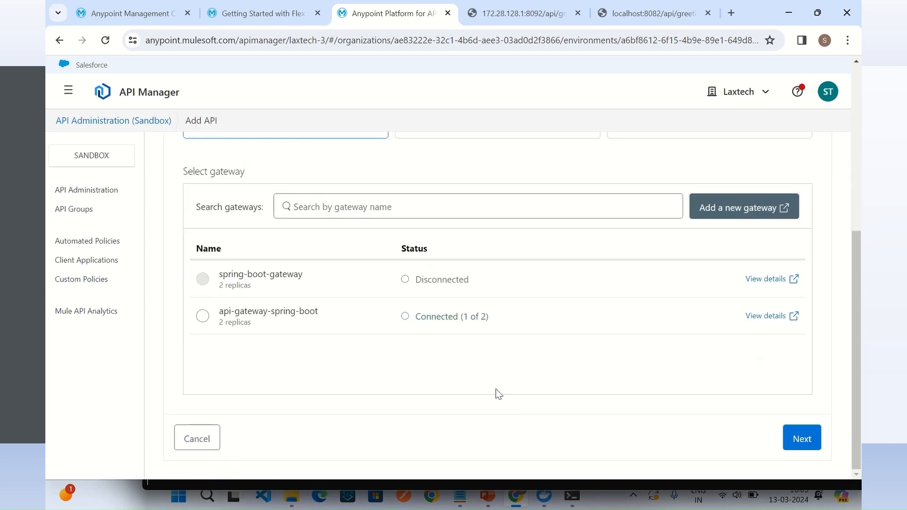
{"action": "left_click", "coordinate": [203, 320]}
{"action": "left_click", "coordinate": [808, 441]}
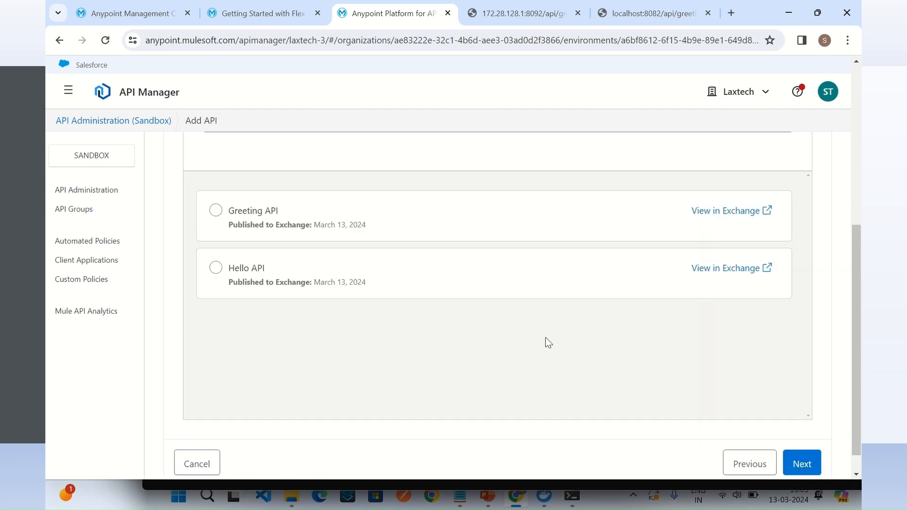
Step: Try to create a new API named Greeting API with the HTTP API asset type
{"action": "scroll", "coordinate": [437, 307], "scroll_direction": "up", "scroll_amount": 3}
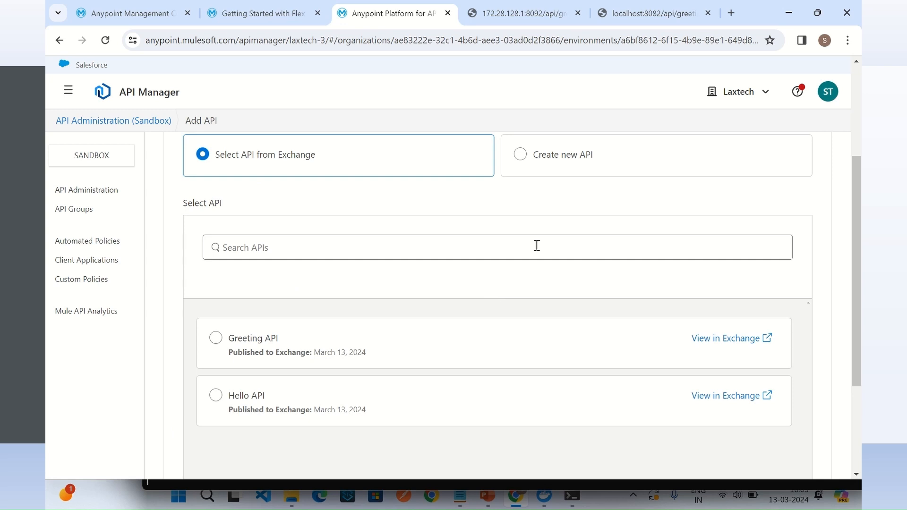
{"action": "left_click", "coordinate": [522, 154]}
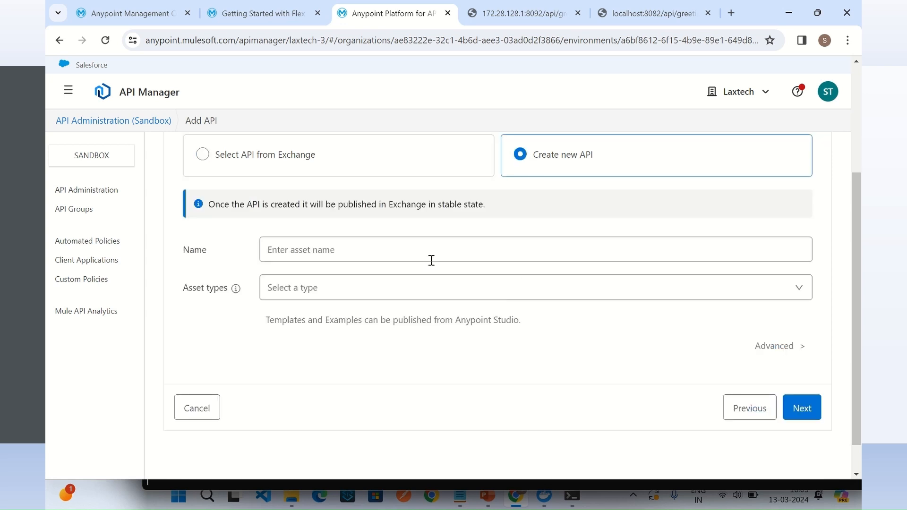
{"action": "left_click", "coordinate": [419, 250]}
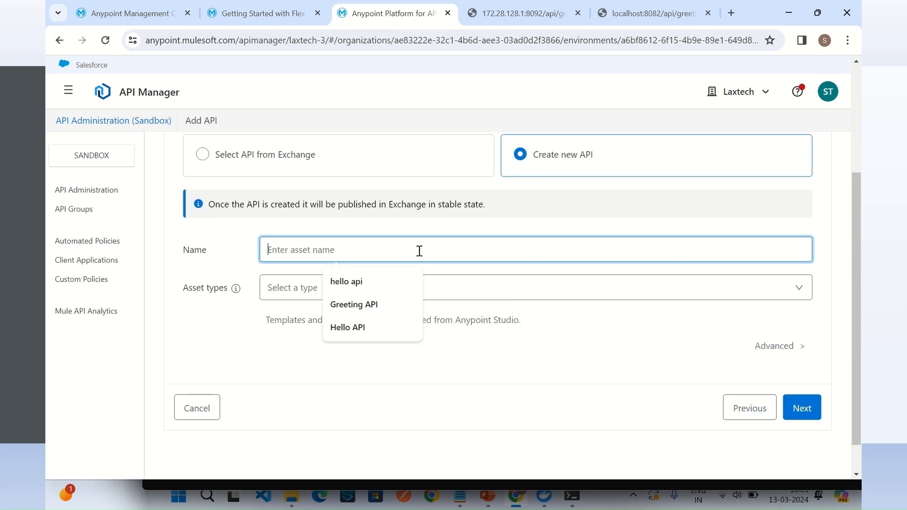
{"action": "left_click", "coordinate": [378, 305]}
{"action": "left_click", "coordinate": [338, 294]}
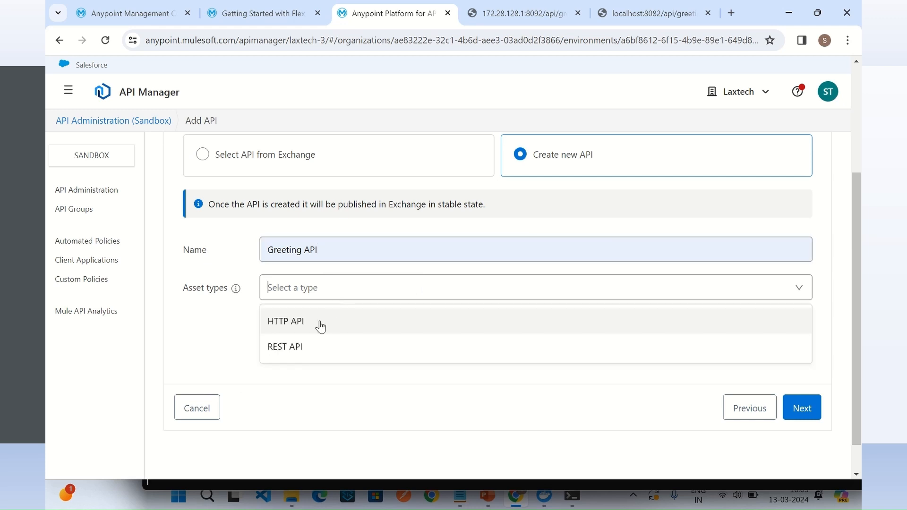
{"action": "left_click", "coordinate": [317, 322]}
{"action": "scroll", "coordinate": [643, 373], "scroll_direction": "down", "scroll_amount": 3}
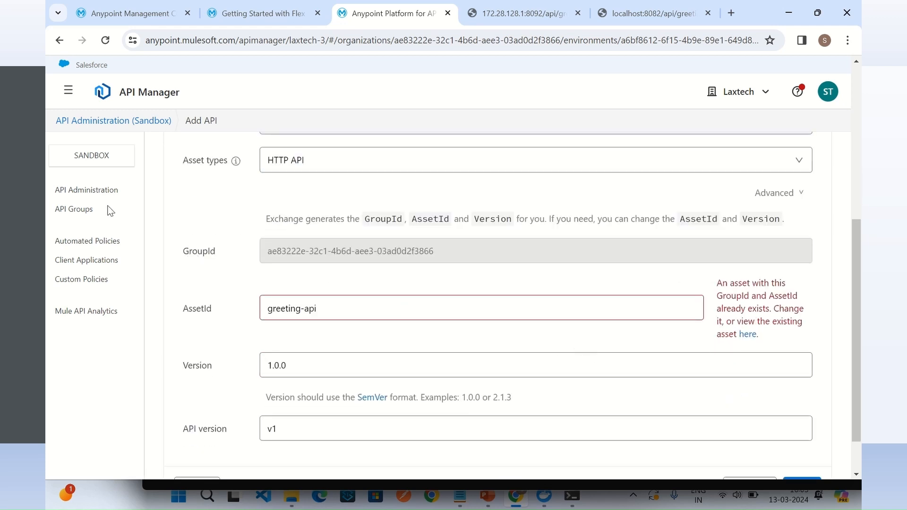
{"action": "scroll", "coordinate": [109, 210], "scroll_direction": "up", "scroll_amount": 5}
Step: Switch to Exchange, delete version 1.0.0 of the Greeting API asset completely, and reload the asset list
{"action": "left_click", "coordinate": [68, 89]}
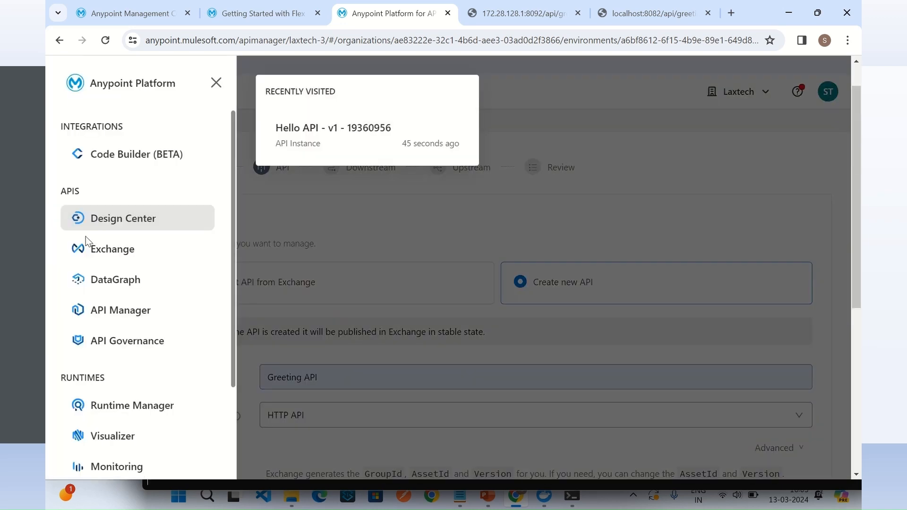
{"action": "left_click", "coordinate": [106, 249]}
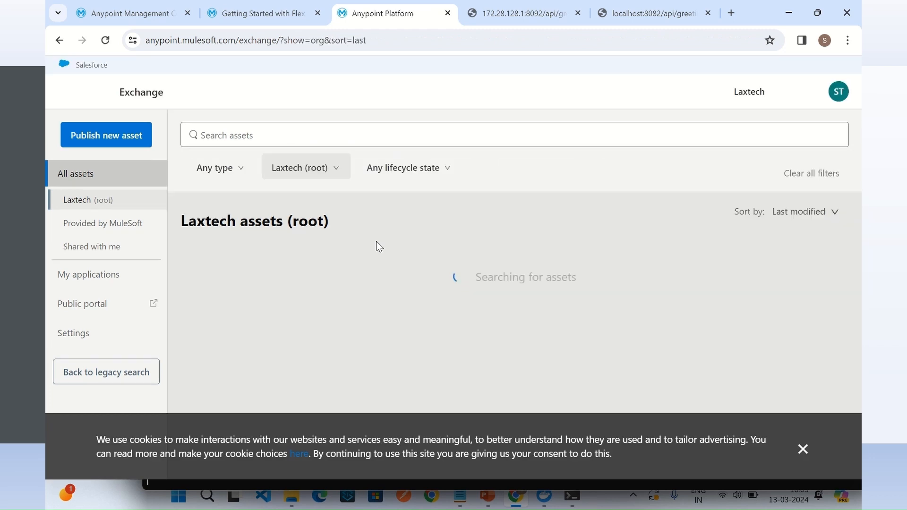
{"action": "left_click", "coordinate": [280, 305]}
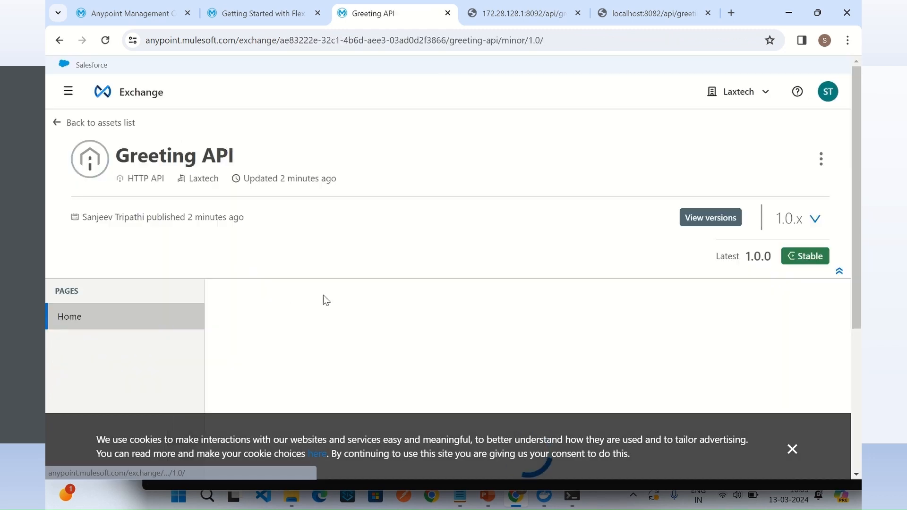
{"action": "left_click", "coordinate": [821, 159]}
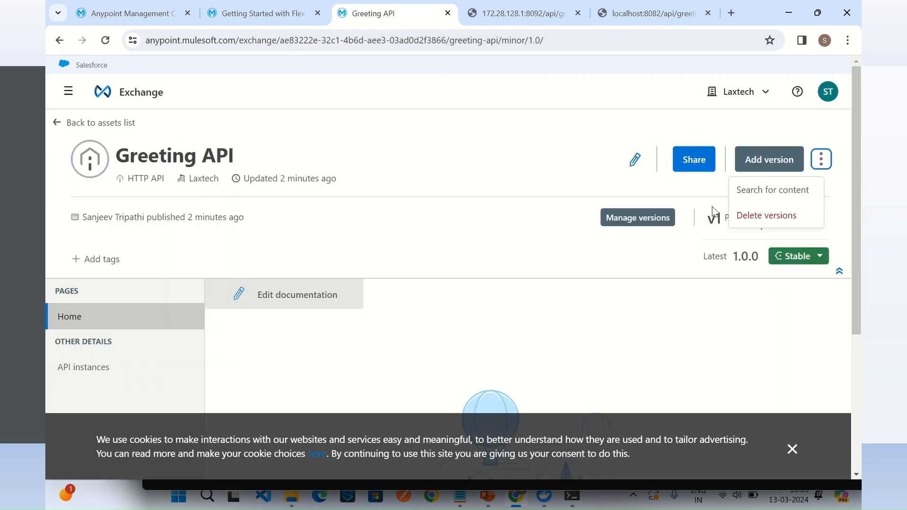
{"action": "left_click", "coordinate": [751, 215]}
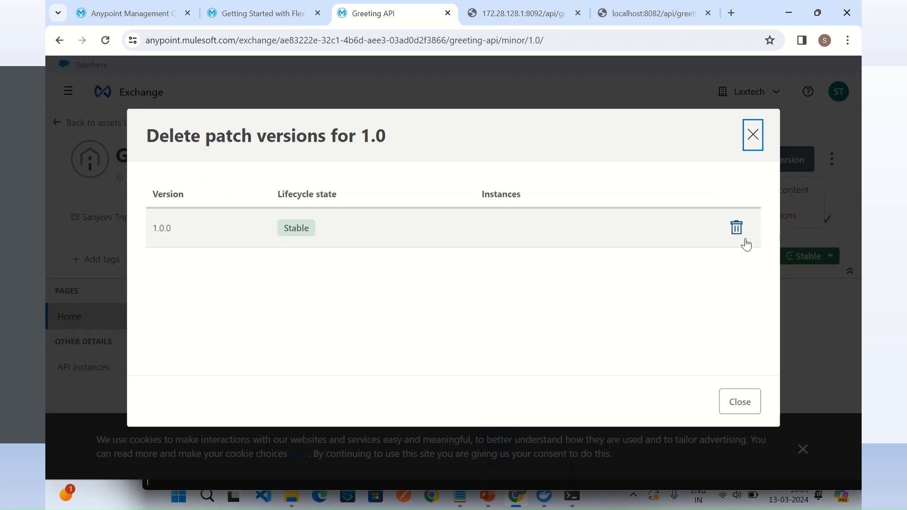
{"action": "left_click", "coordinate": [737, 228]}
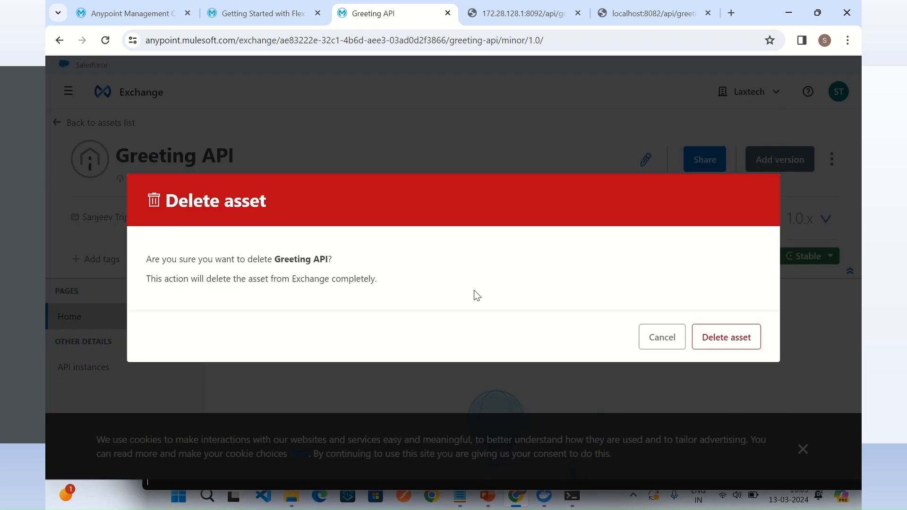
{"action": "left_click", "coordinate": [735, 343]}
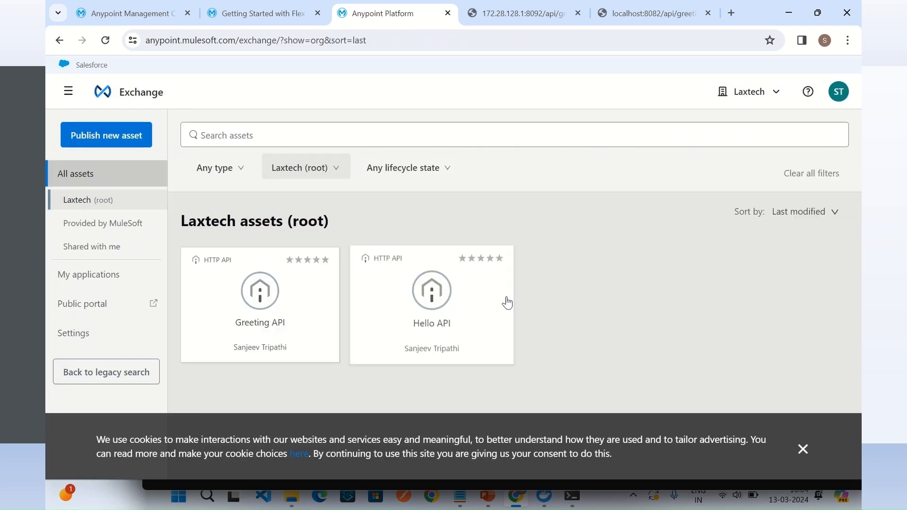
{"action": "left_click", "coordinate": [108, 87]}
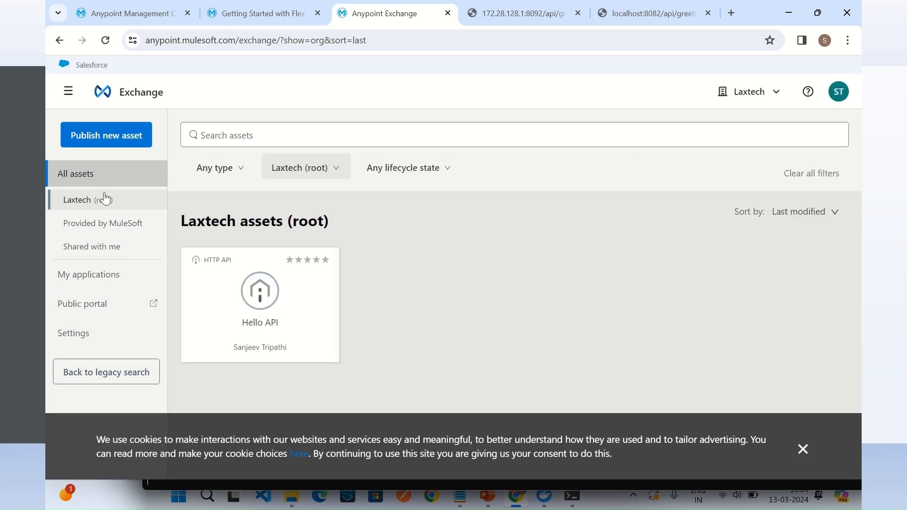
Step: Return to API Manager and begin a new API on the Flex Gateway runtime, choosing the api-gateway-spring-boot gateway
{"action": "left_click", "coordinate": [68, 91]}
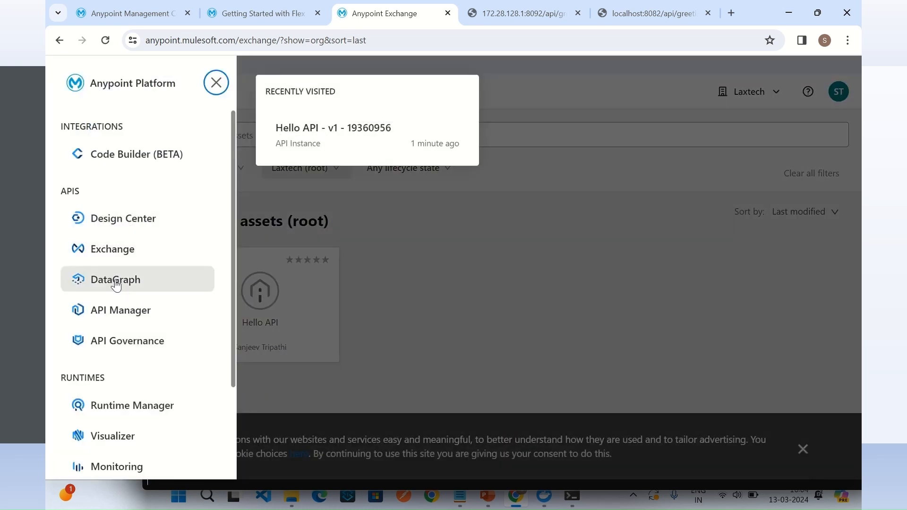
{"action": "left_click", "coordinate": [159, 313]}
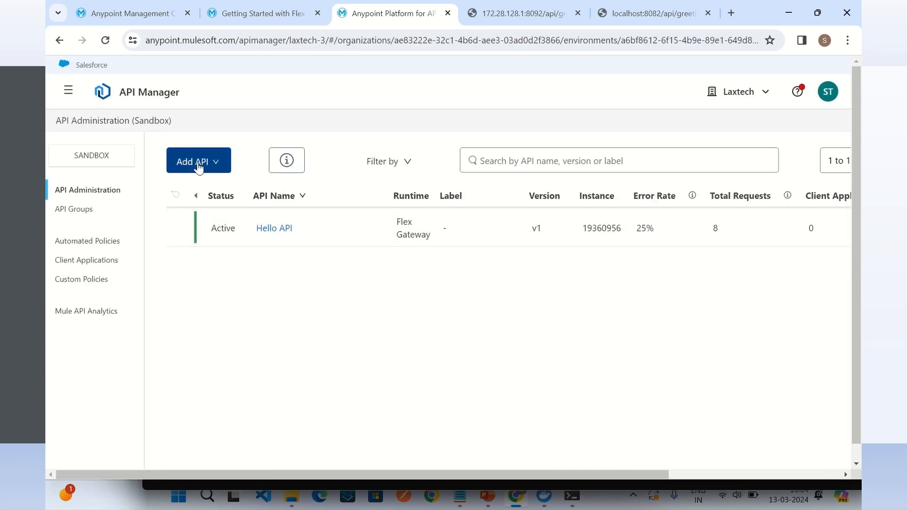
{"action": "left_click", "coordinate": [208, 162]}
{"action": "left_click", "coordinate": [216, 197]}
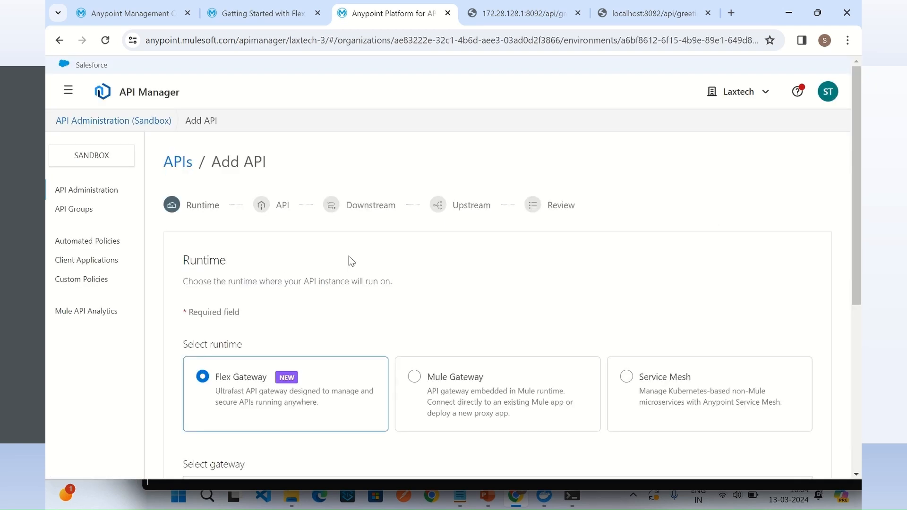
{"action": "scroll", "coordinate": [237, 341], "scroll_direction": "down", "scroll_amount": 1}
{"action": "scroll", "coordinate": [330, 375], "scroll_direction": "down", "scroll_amount": 4}
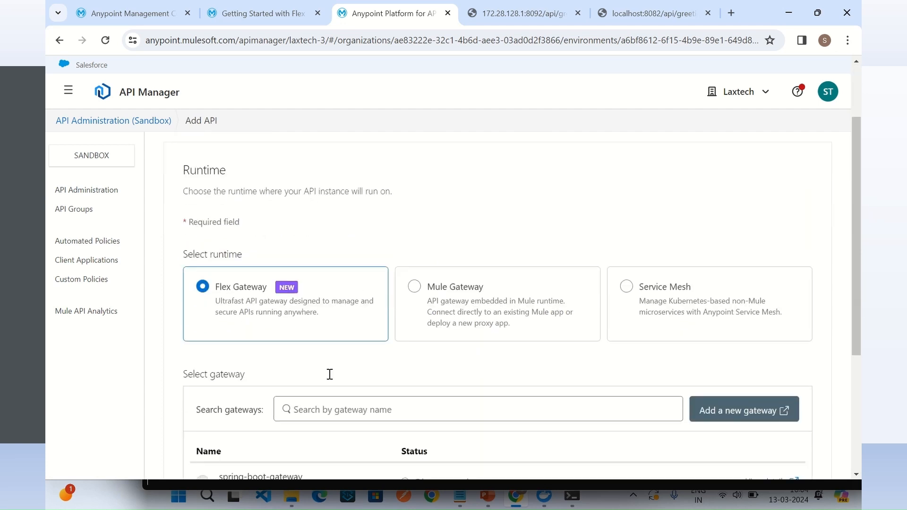
{"action": "left_click", "coordinate": [202, 353]}
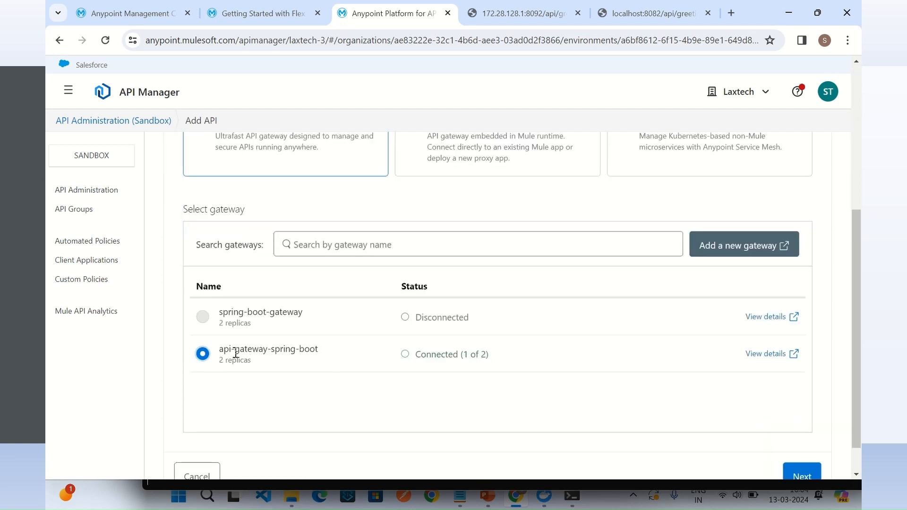
{"action": "scroll", "coordinate": [783, 448], "scroll_direction": "down", "scroll_amount": 1}
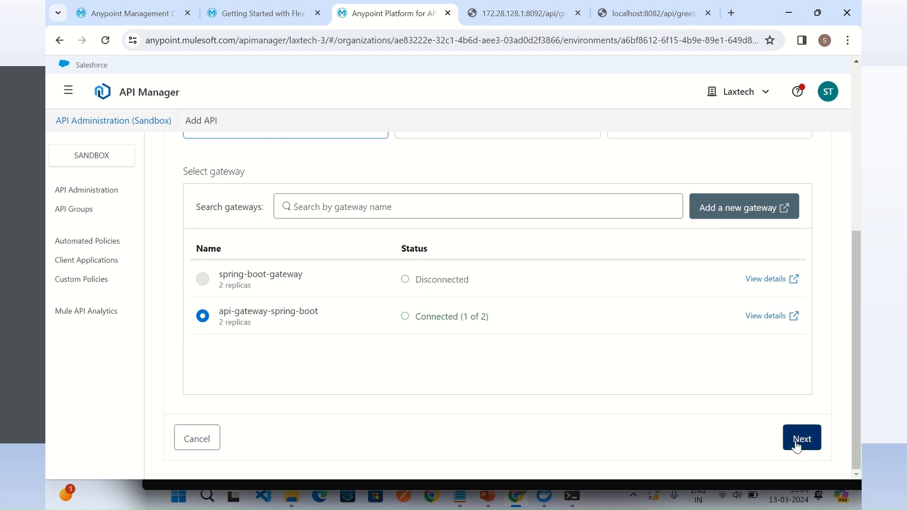
{"action": "left_click", "coordinate": [800, 439]}
Step: Create a new API named Greeting API with asset type HTTP API and continue to the downstream settings
{"action": "scroll", "coordinate": [551, 324], "scroll_direction": "up", "scroll_amount": 4}
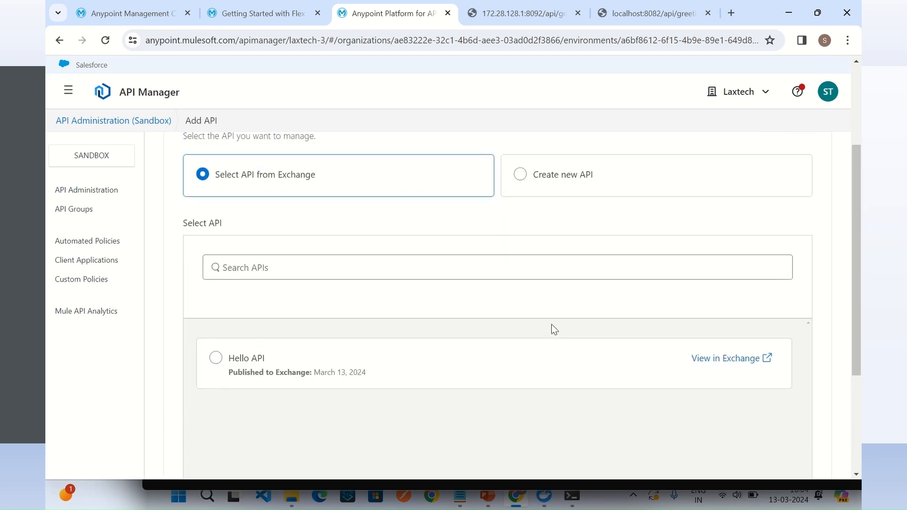
{"action": "left_click", "coordinate": [521, 222]}
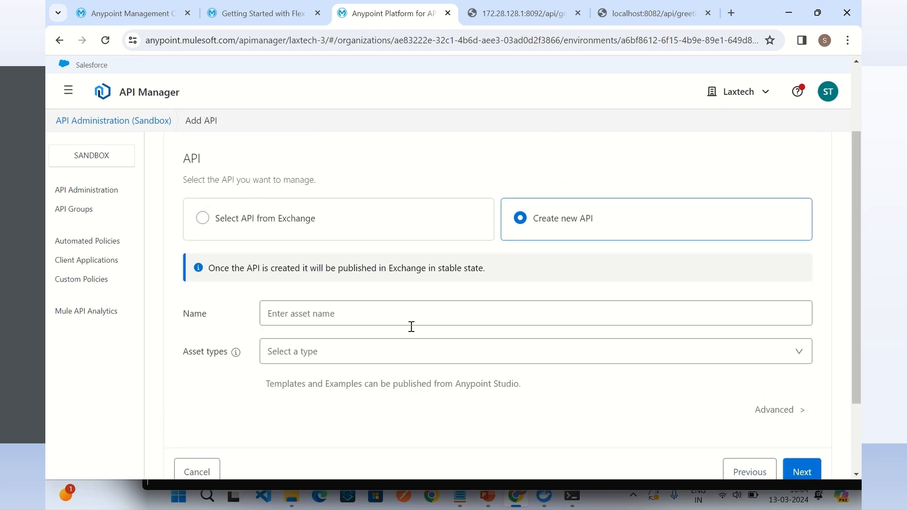
{"action": "left_click", "coordinate": [388, 312]}
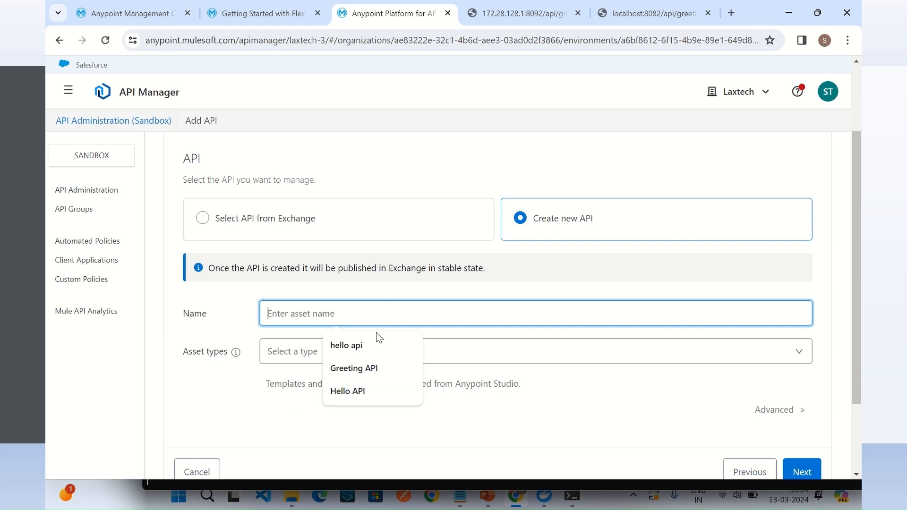
{"action": "left_click", "coordinate": [365, 371]}
{"action": "left_click", "coordinate": [390, 355]}
{"action": "left_click", "coordinate": [312, 388]}
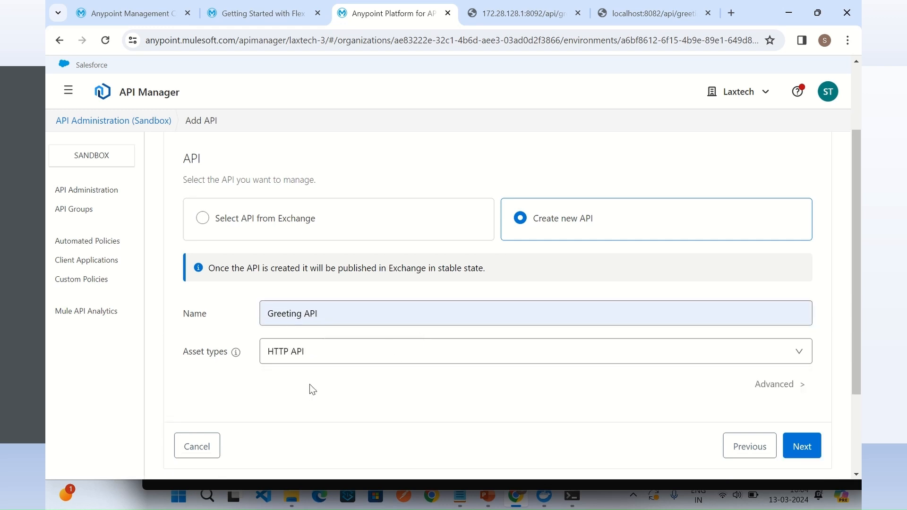
{"action": "left_click", "coordinate": [804, 449]}
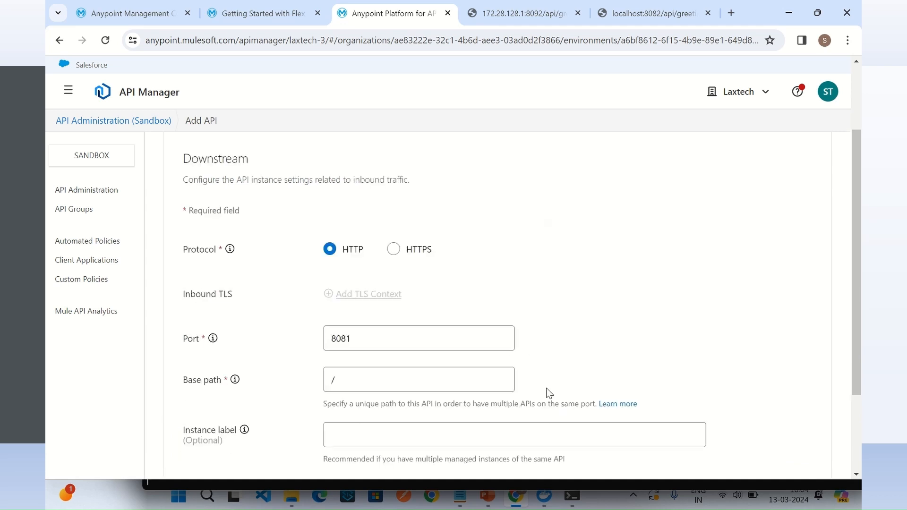
Step: Set the Greeting API's downstream base path to /api/g, keeping port 8081, and continue to the upstream settings
{"action": "left_click", "coordinate": [367, 339]}
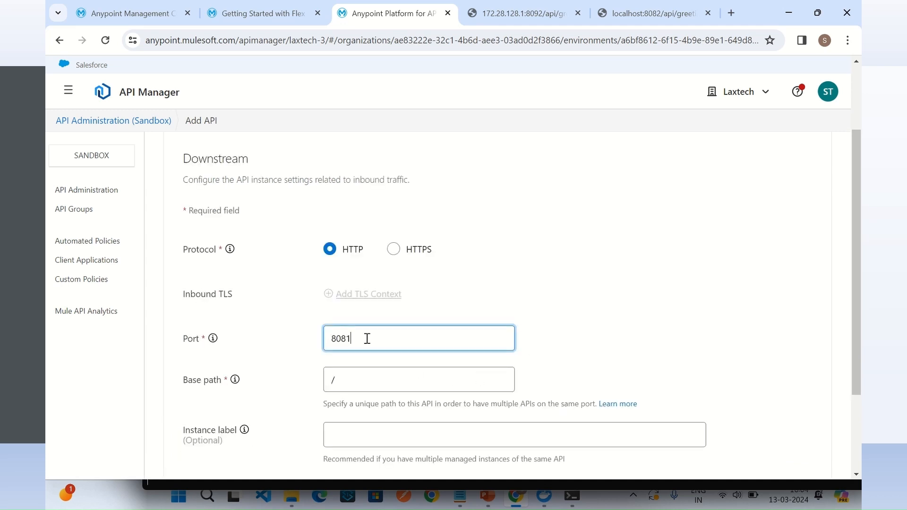
{"action": "left_click", "coordinate": [464, 387]}
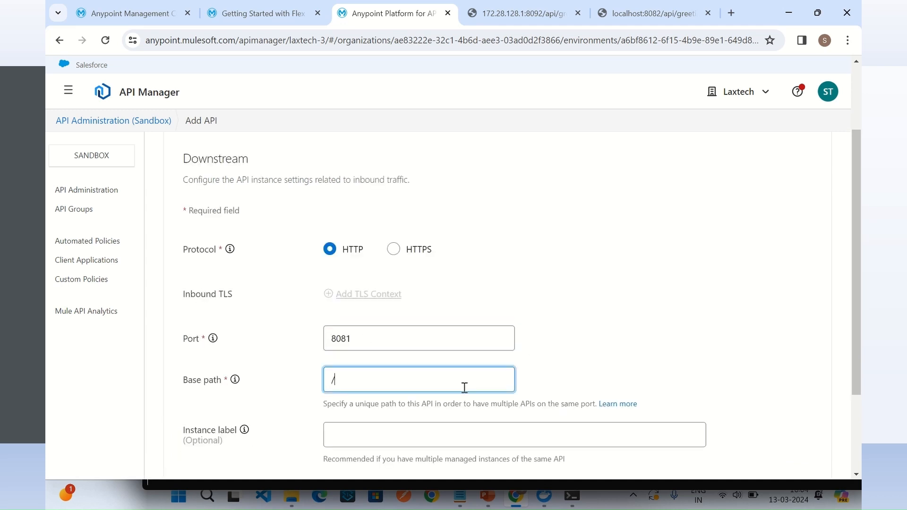
{"action": "left_click", "coordinate": [654, 387]}
{"action": "scroll", "coordinate": [694, 359], "scroll_direction": "down", "scroll_amount": 3}
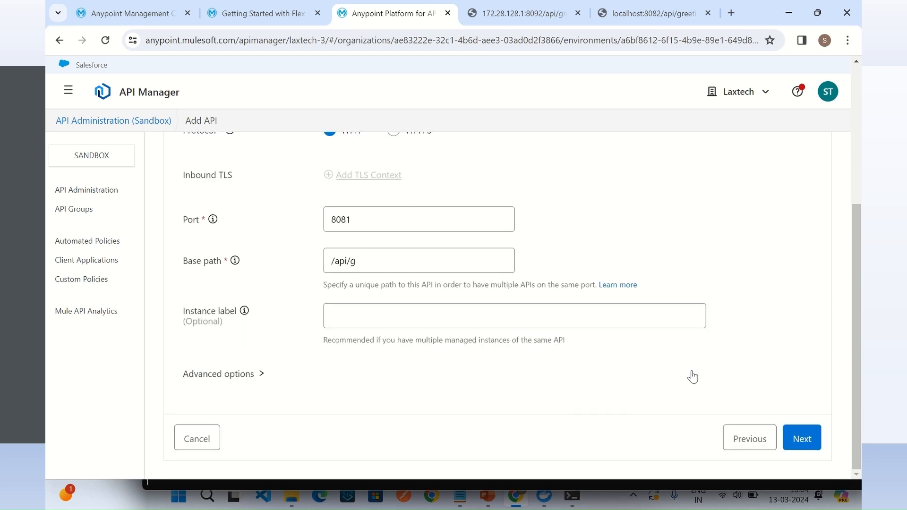
{"action": "left_click", "coordinate": [802, 438]}
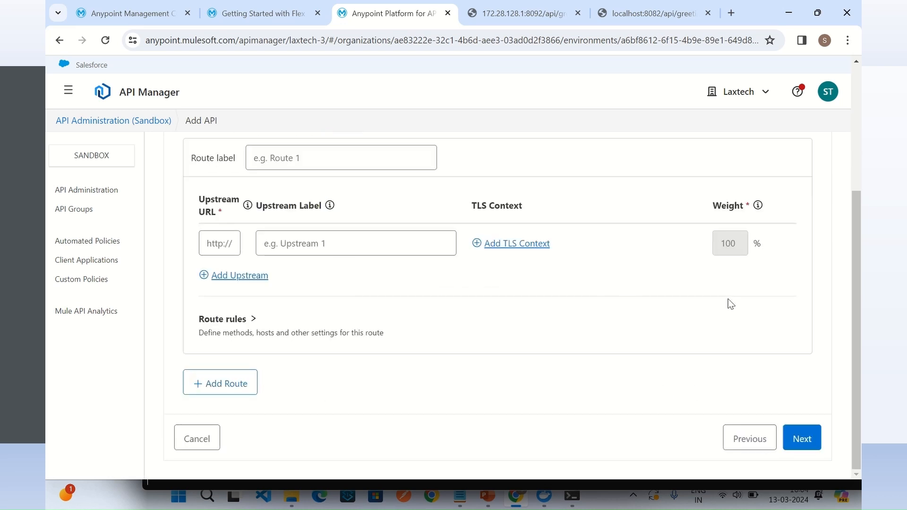
Step: Label the route Greeting API Route and its upstream Greeting API
{"action": "left_click", "coordinate": [221, 240]}
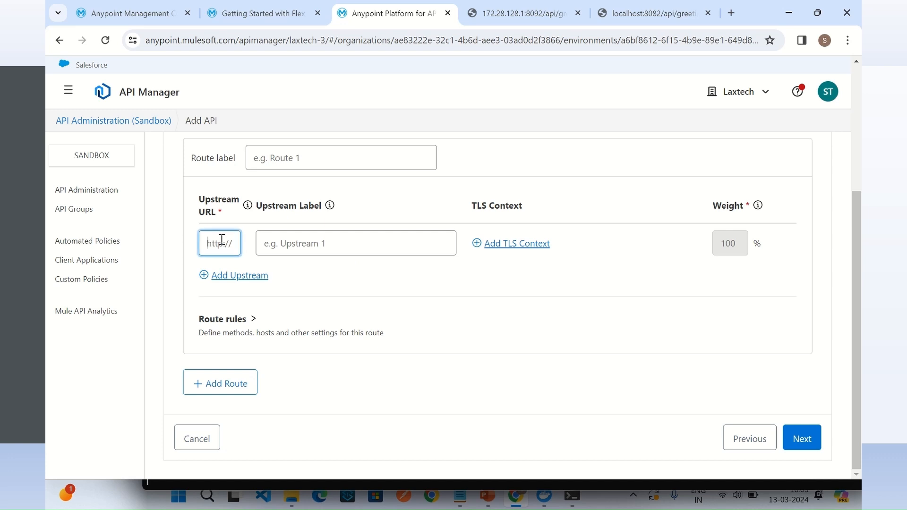
{"action": "left_click", "coordinate": [323, 151]}
{"action": "type", "text": "Greeting API Route"}
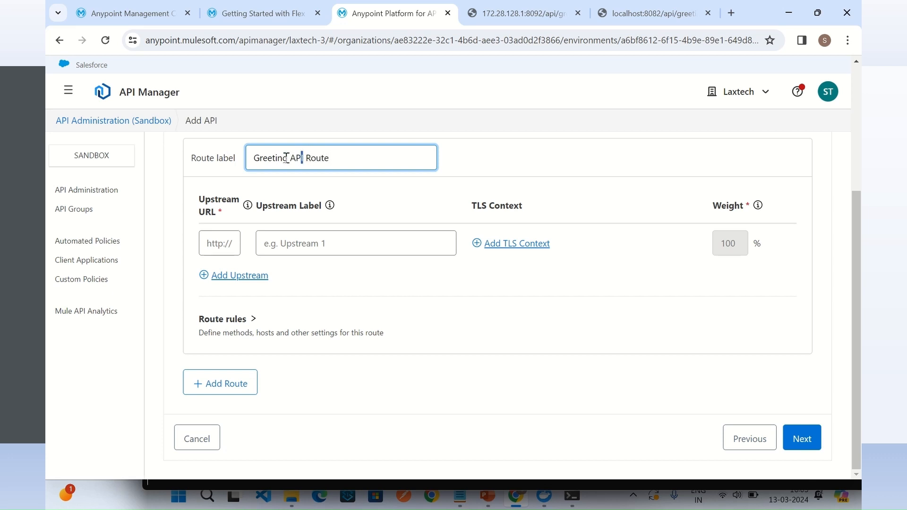
{"action": "left_click_drag", "start_coordinate": [288, 158], "coordinate": [237, 156]}
{"action": "key", "text": "ctrl+c"}
{"action": "mouse_move", "coordinate": [332, 216]}
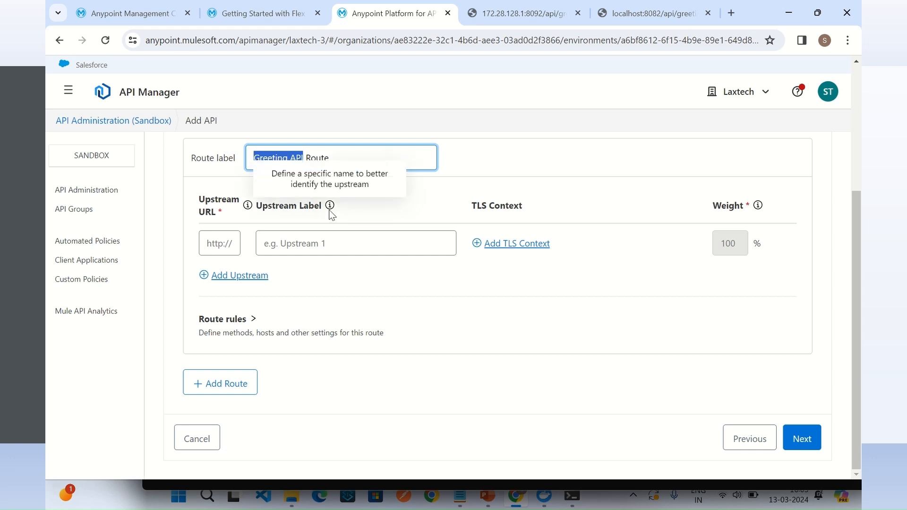
{"action": "left_click", "coordinate": [339, 239]}
{"action": "key", "text": "ctrl+v"}
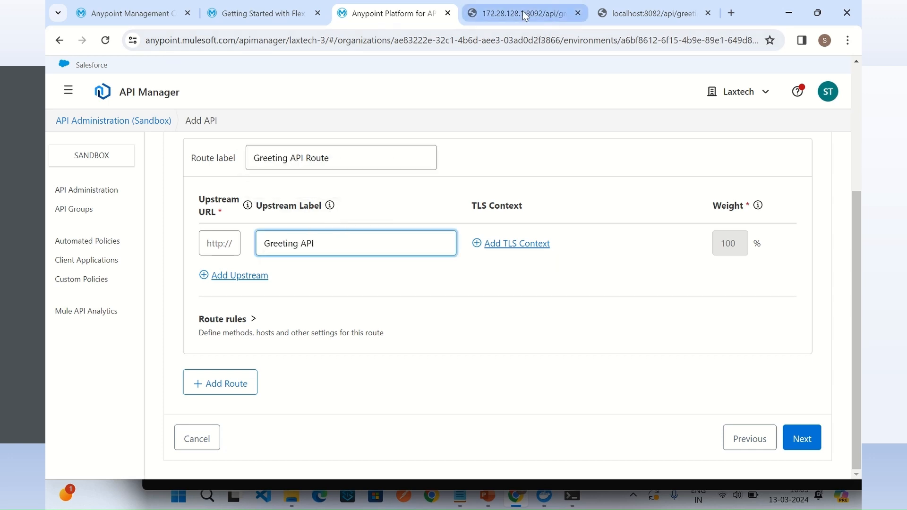
Step: Copy the address 172.28.128.1:8092/api/greeting from its open browser page and paste it as the Greeting API's upstream URL
{"action": "left_click", "coordinate": [543, 13]}
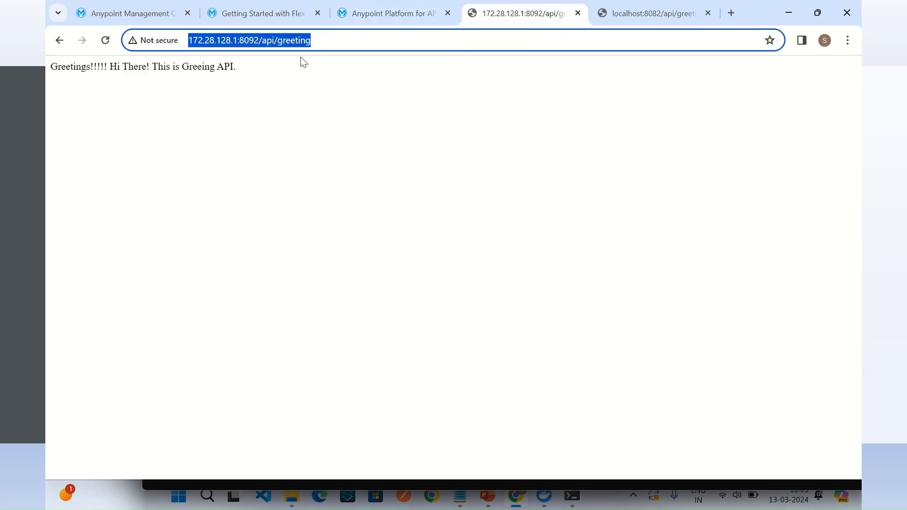
{"action": "triple_click", "coordinate": [323, 39]}
{"action": "key", "text": "ctrl+c"}
{"action": "left_click", "coordinate": [148, 12]}
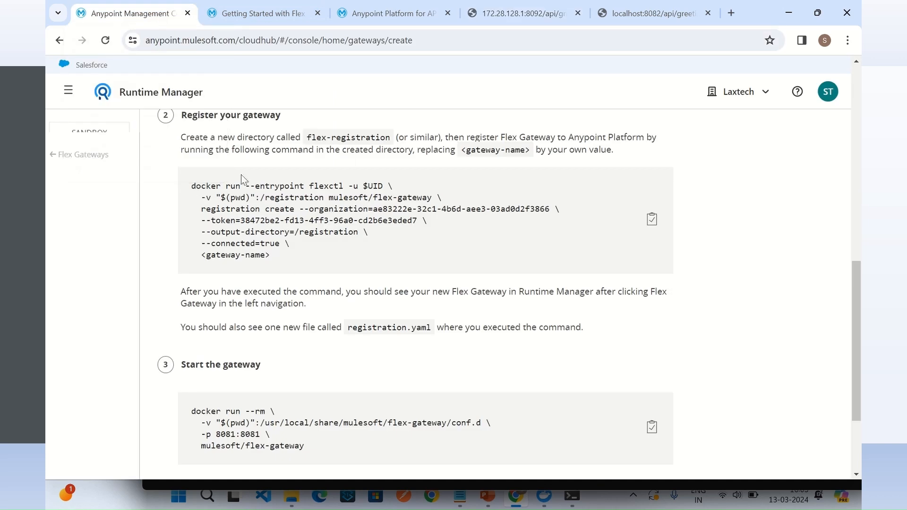
{"action": "left_click", "coordinate": [392, 14]}
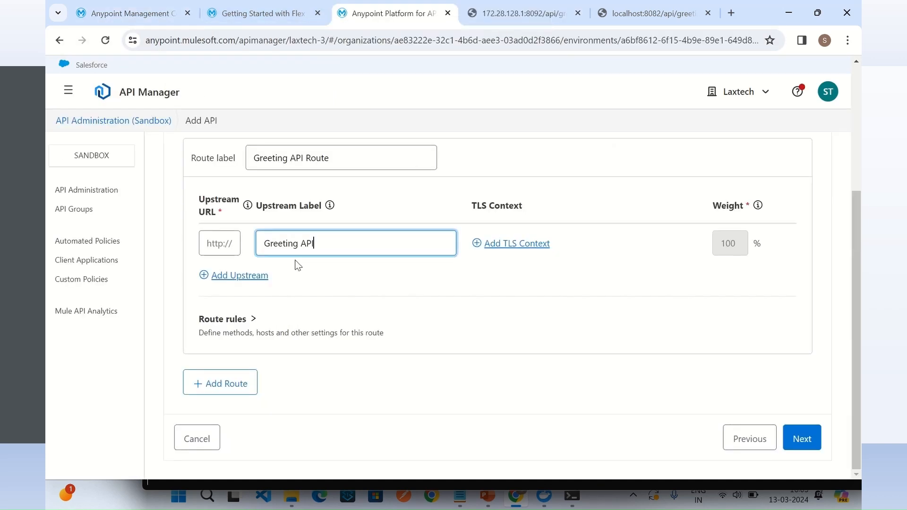
{"action": "left_click", "coordinate": [215, 238]}
{"action": "key", "text": "ctrl+v"}
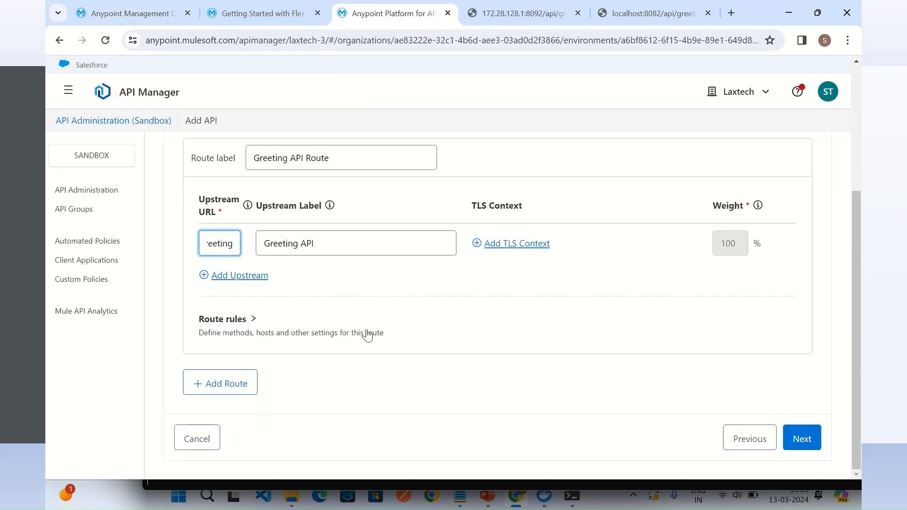
{"action": "key", "text": "BackSpace"}
{"action": "key", "text": "BackSpace"}
{"action": "key", "text": "BackSpace"}
{"action": "key", "text": "BackSpace"}
{"action": "key", "text": "BackSpace"}
{"action": "key", "text": "BackSpace"}
{"action": "key", "text": "BackSpace"}
{"action": "key", "text": "BackSpace"}
{"action": "key", "text": "Left"}
{"action": "key", "text": "Left"}
{"action": "key", "text": "Left"}
{"action": "key", "text": "Left"}
{"action": "key", "text": "End"}
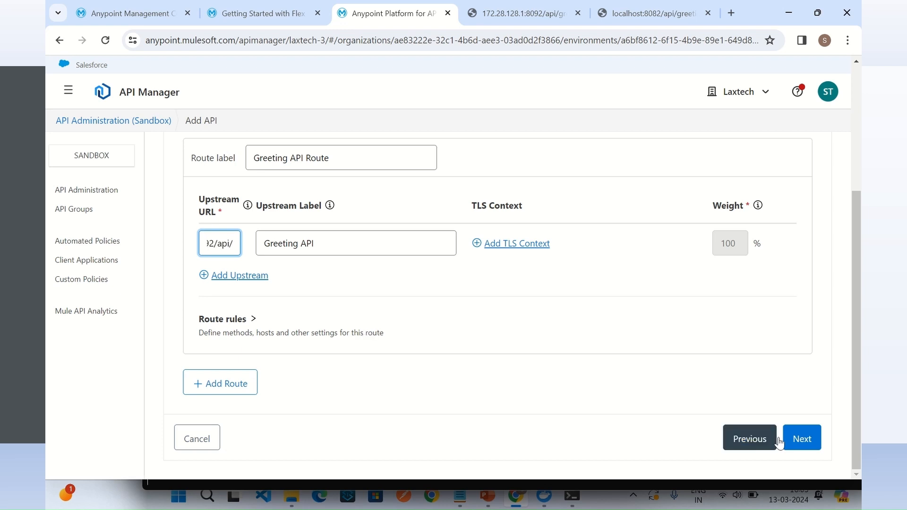
Step: Continue to the review page and check the Greeting API's downstream base path and upstream route
{"action": "left_click", "coordinate": [804, 440]}
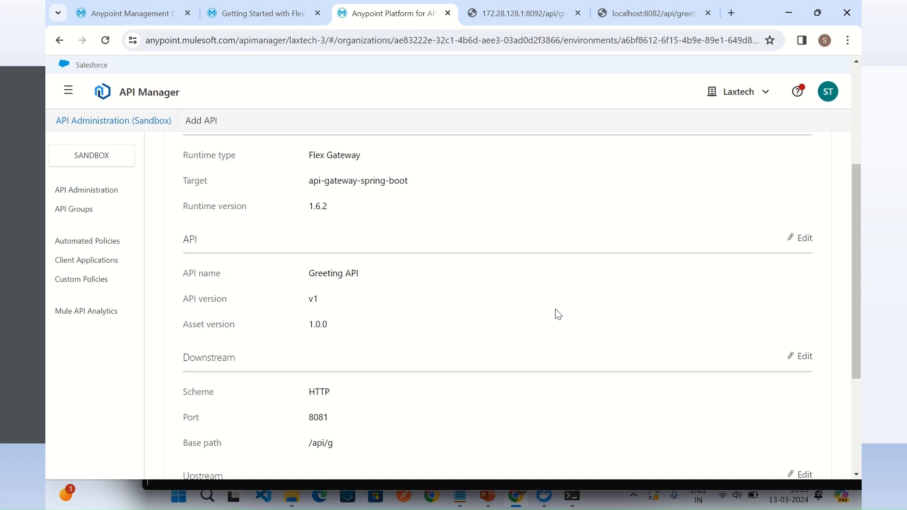
{"action": "scroll", "coordinate": [557, 315], "scroll_direction": "down", "scroll_amount": 4}
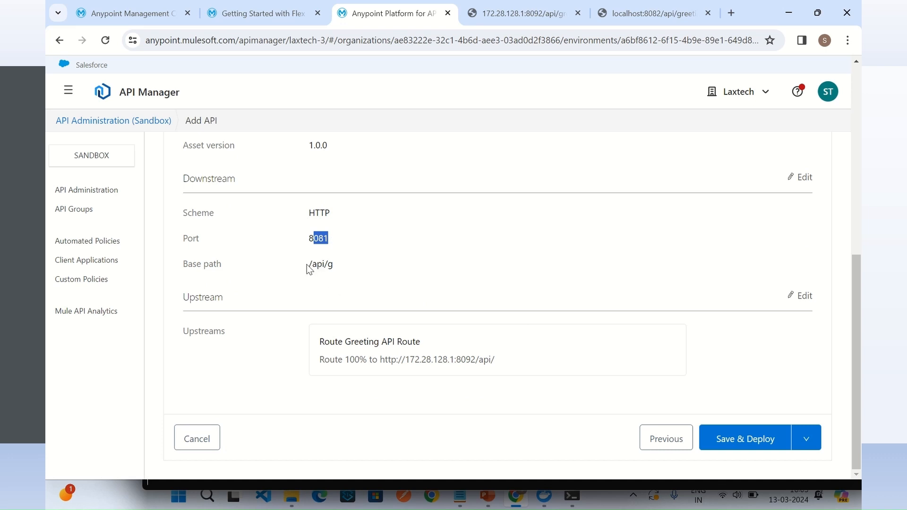
{"action": "left_click_drag", "start_coordinate": [308, 267], "coordinate": [345, 273]}
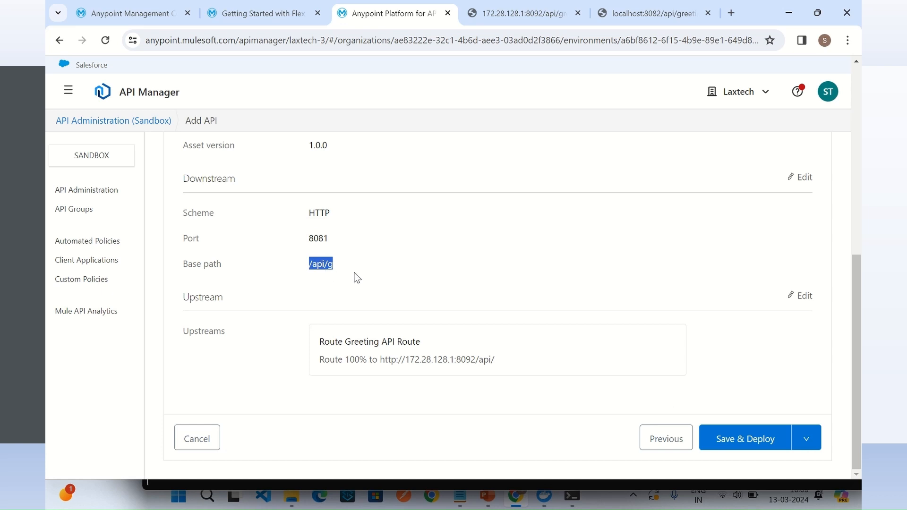
Step: Save and deploy the Greeting API to the gateway, then return to the API administration list and reload it
{"action": "left_click", "coordinate": [359, 277]}
{"action": "left_click", "coordinate": [745, 438]}
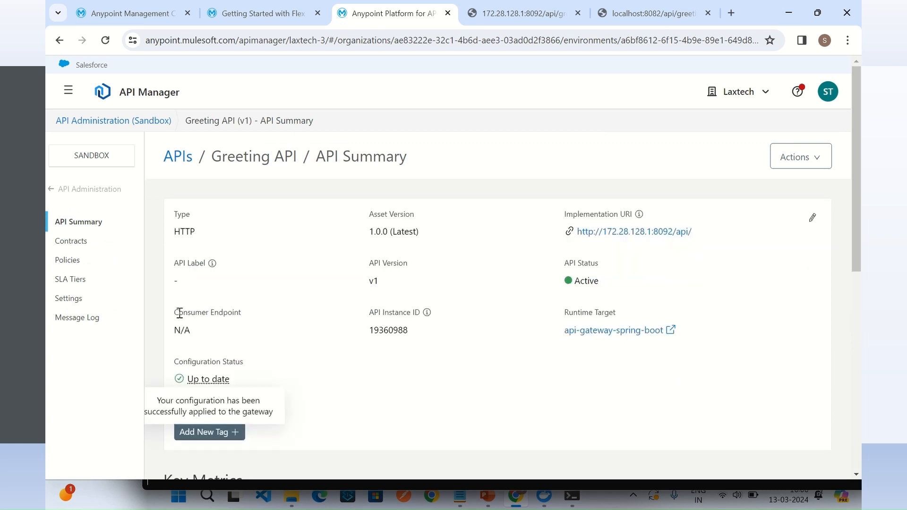
{"action": "left_click", "coordinate": [76, 188]}
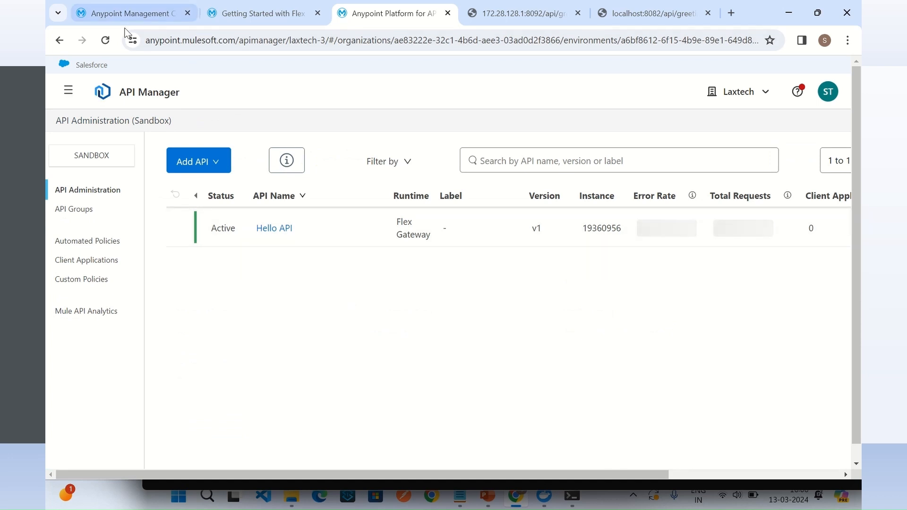
{"action": "left_click", "coordinate": [105, 41]}
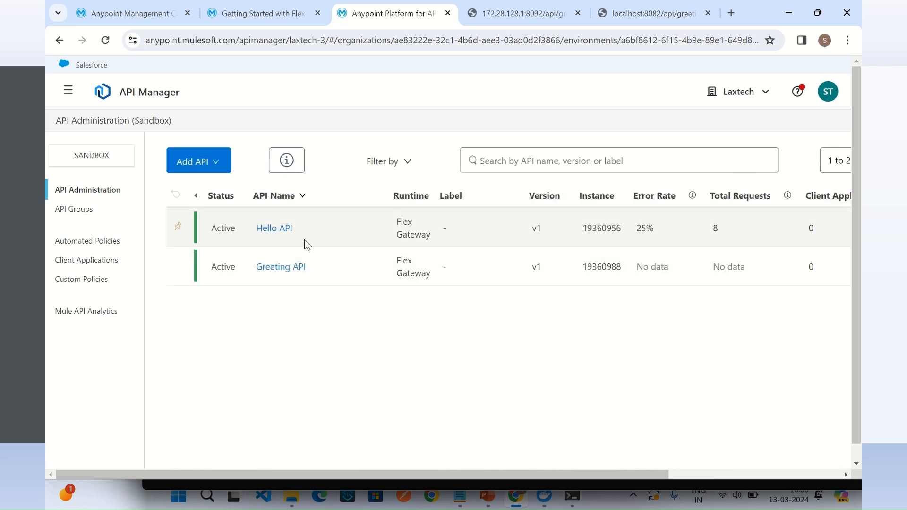
Step: Check the Hello API's downstream port and base path in its settings, then return to the API list
{"action": "left_click", "coordinate": [284, 231]}
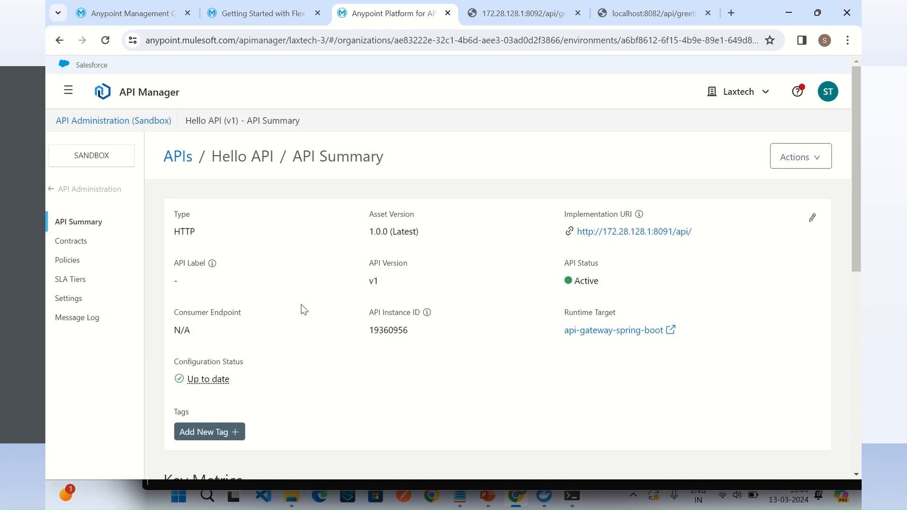
{"action": "left_click", "coordinate": [84, 300]}
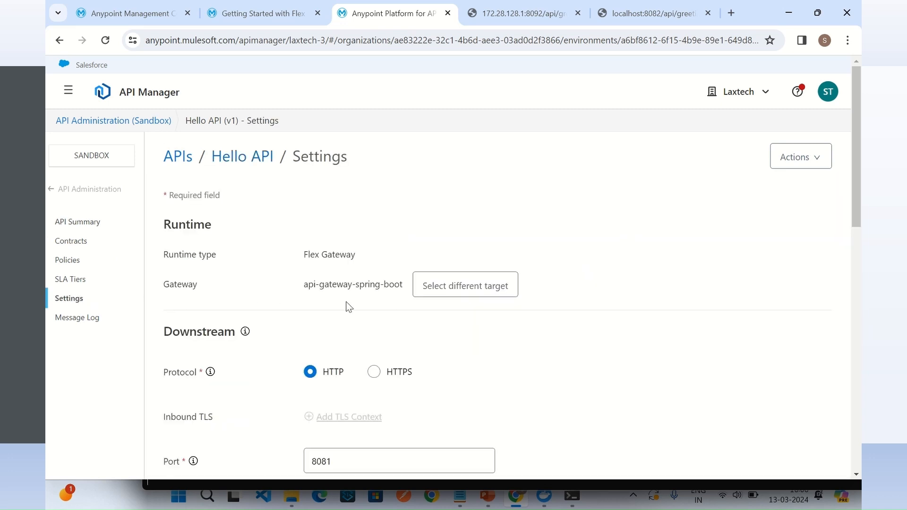
{"action": "scroll", "coordinate": [340, 311], "scroll_direction": "down", "scroll_amount": 4}
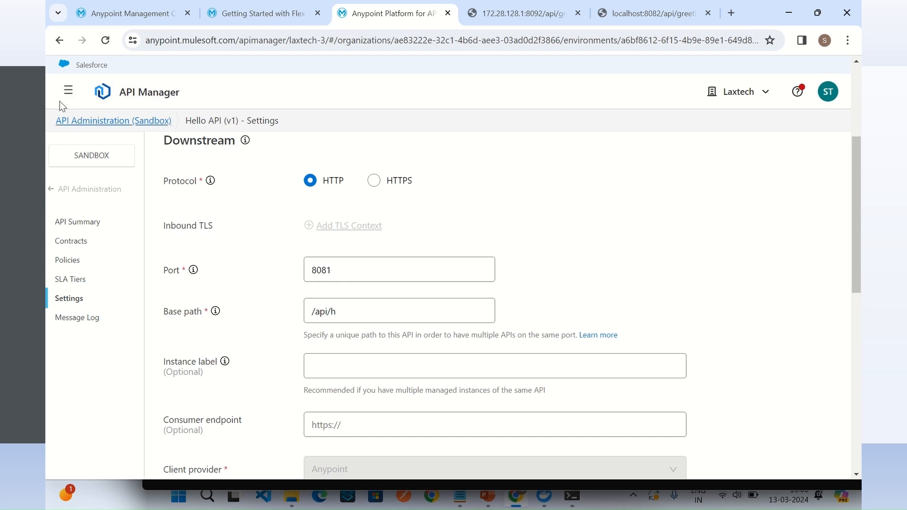
{"action": "scroll", "coordinate": [137, 156], "scroll_direction": "up", "scroll_amount": 5}
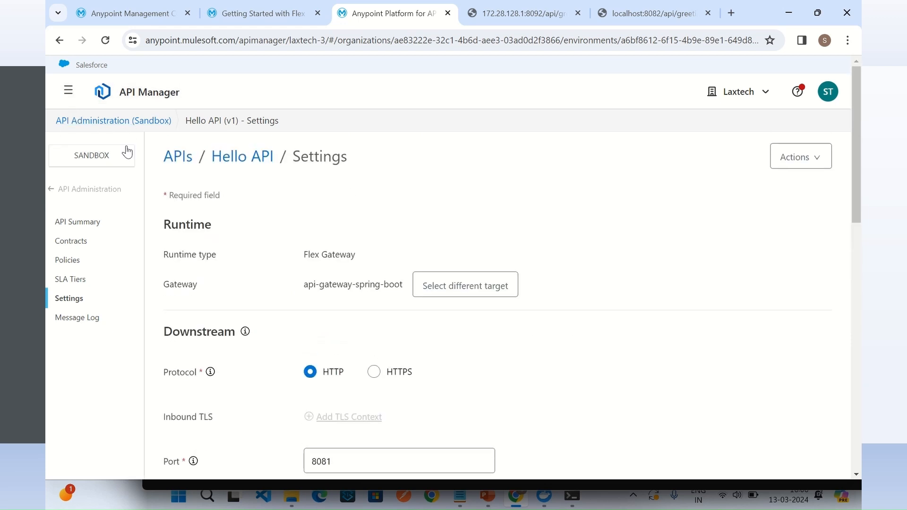
{"action": "left_click", "coordinate": [184, 161]}
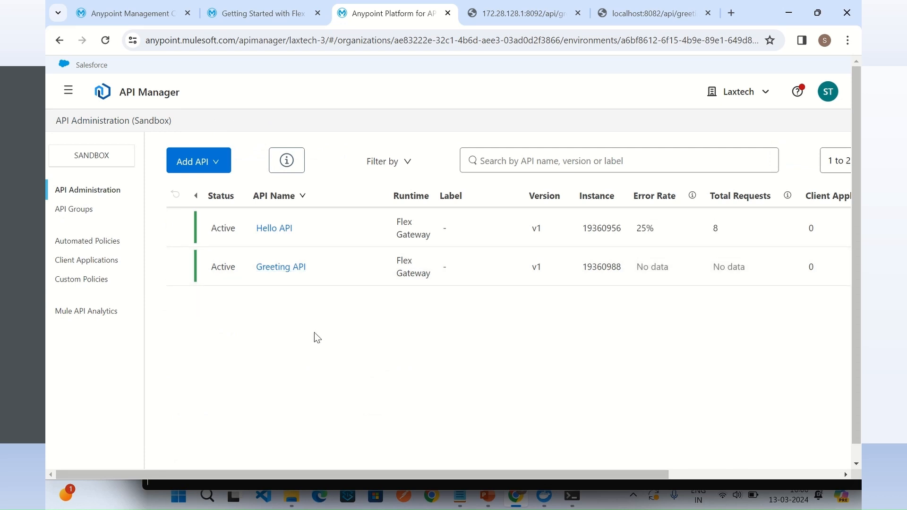
Step: Check the Greeting API's downstream port and base path in its settings
{"action": "left_click", "coordinate": [282, 268]}
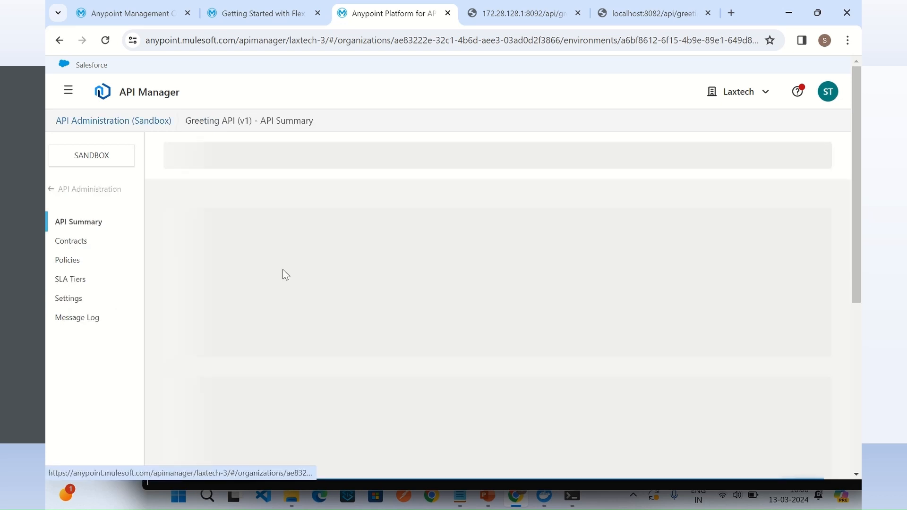
{"action": "left_click", "coordinate": [71, 298]}
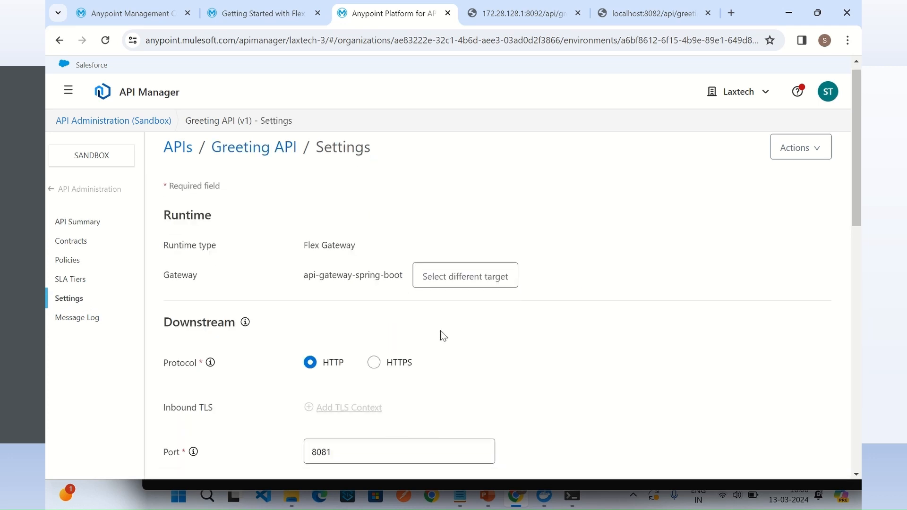
{"action": "scroll", "coordinate": [425, 326], "scroll_direction": "down", "scroll_amount": 5}
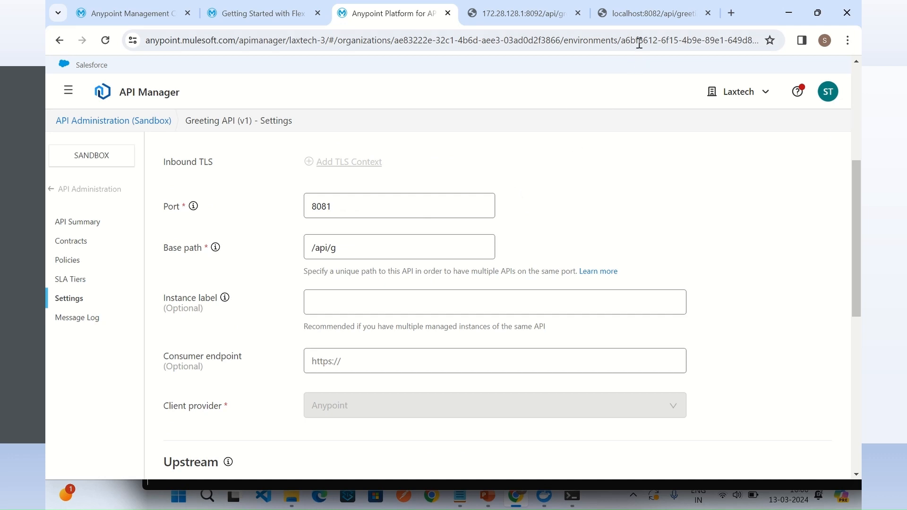
Step: Test the Greeting API through the gateway by requesting localhost:8081/api/g/greeting in the open localhost page
{"action": "left_click", "coordinate": [642, 18]}
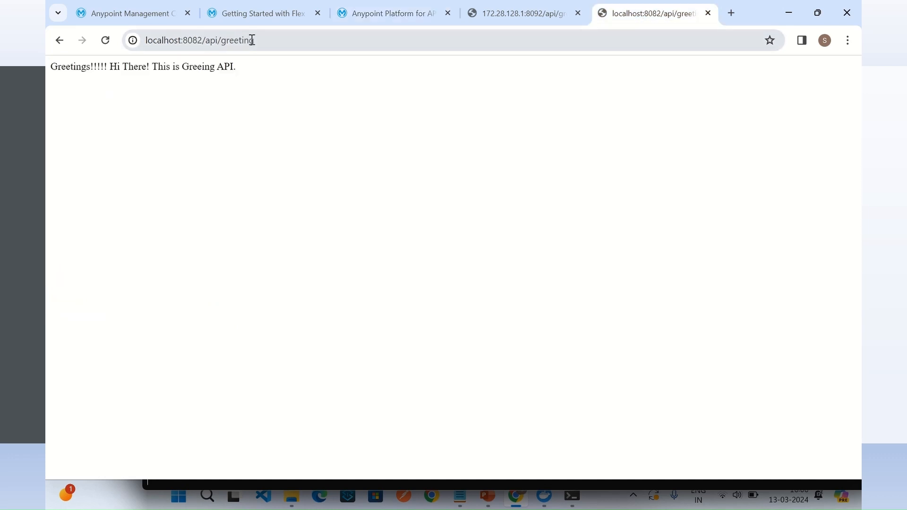
{"action": "left_click", "coordinate": [222, 42]}
{"action": "left_click", "coordinate": [212, 40]}
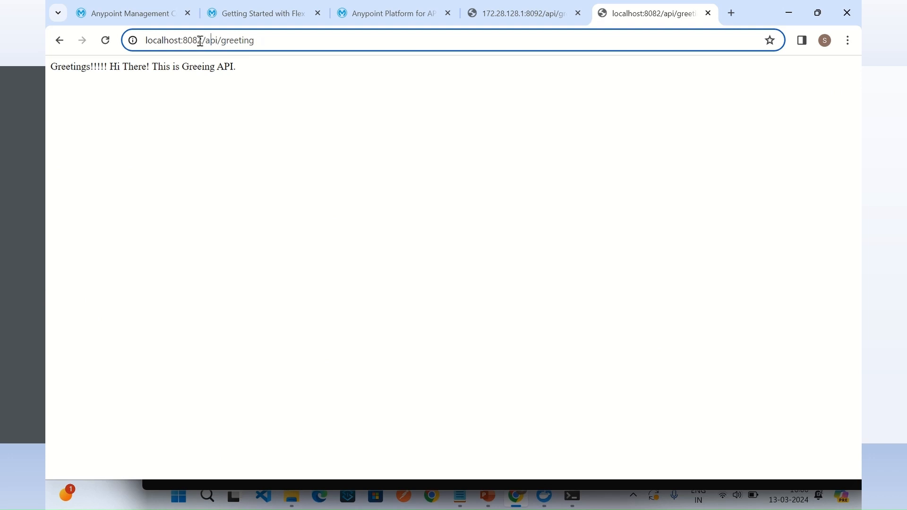
{"action": "left_click_drag", "start_coordinate": [199, 42], "coordinate": [305, 50]}
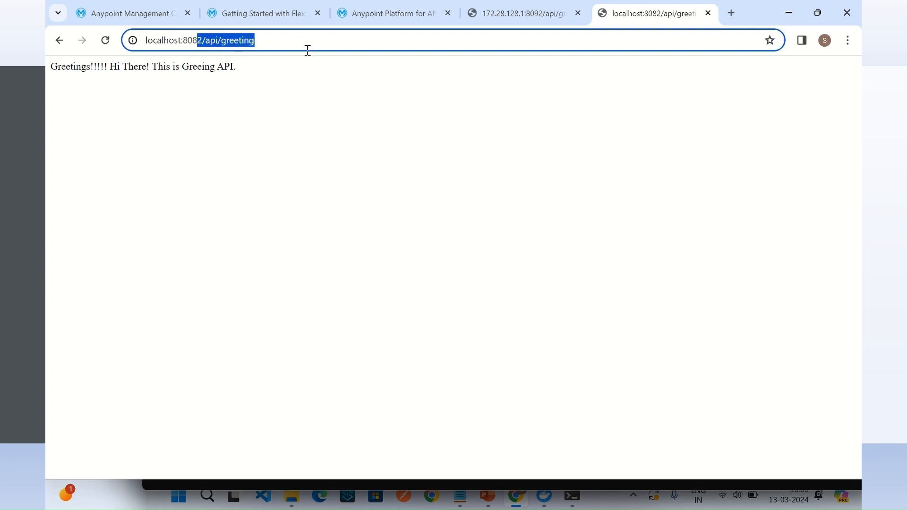
{"action": "type", "text": "1"}
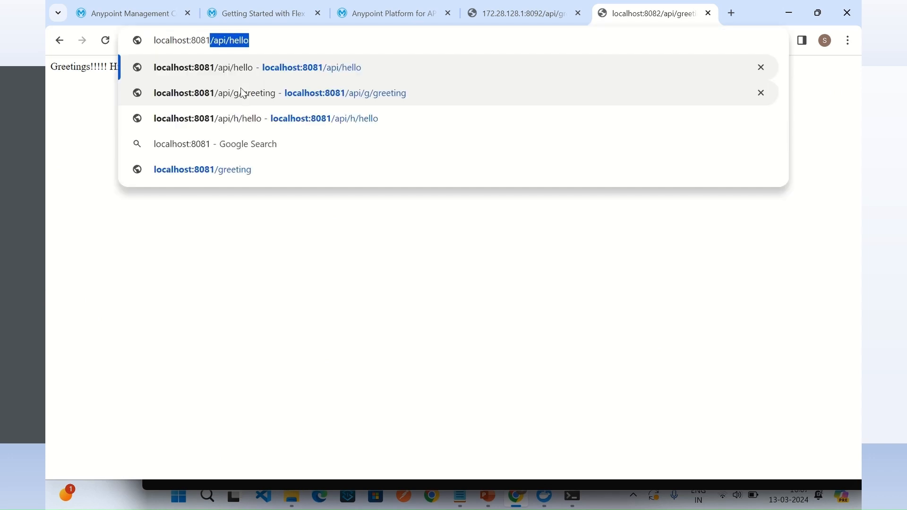
{"action": "key", "text": "Right"}
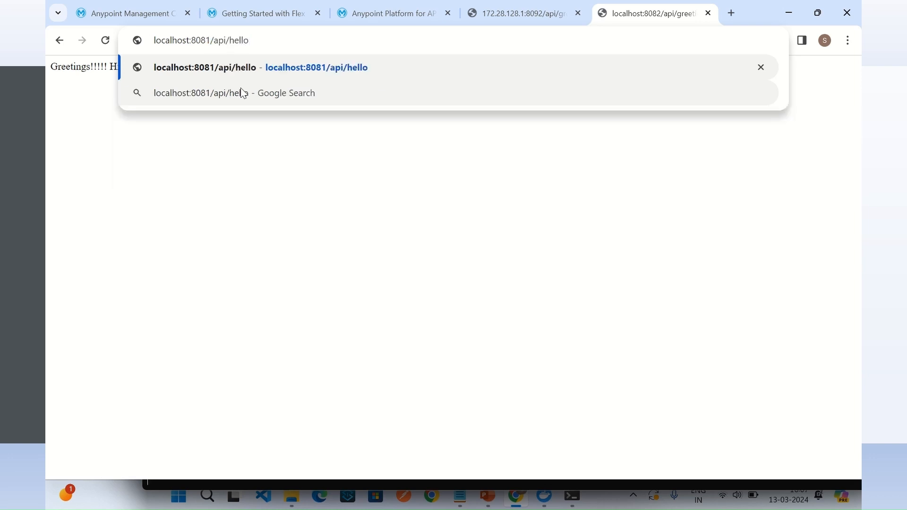
{"action": "type", "text": "g/"}
{"action": "key", "text": "Delete"}
{"action": "key", "text": "Delete"}
{"action": "key", "text": "Delete"}
{"action": "key", "text": "Delete"}
{"action": "key", "text": "Delete"}
{"action": "type", "text": "gre"}
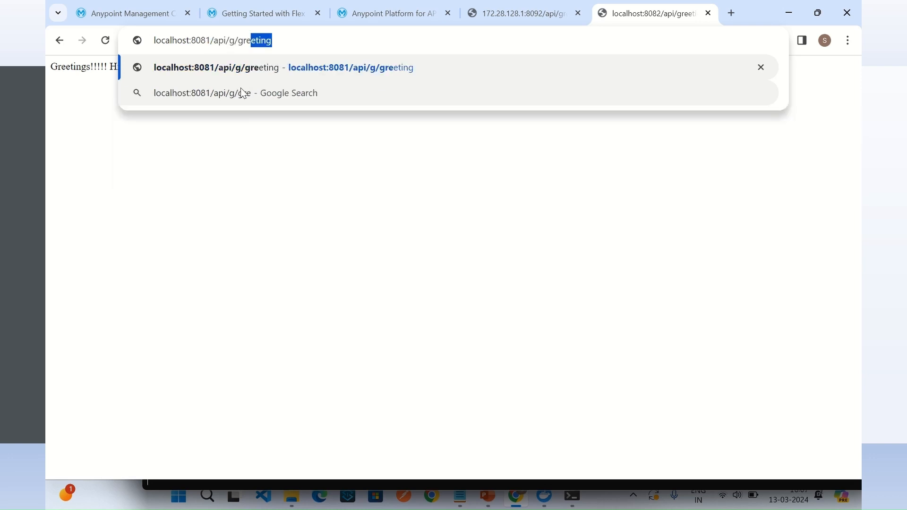
{"action": "type", "text": "eting"}
{"action": "key", "text": "Return"}
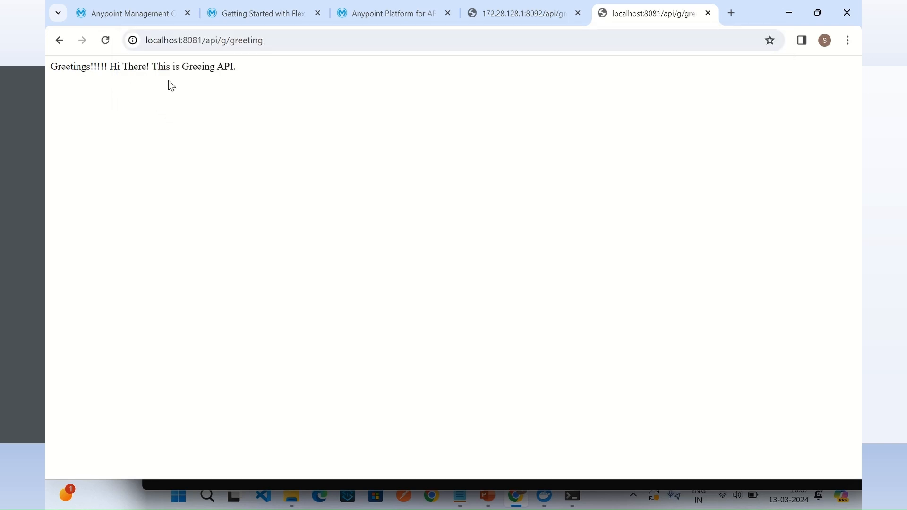
Step: Test the Hello API through the gateway by requesting localhost:8081/api/h/hello
{"action": "left_click", "coordinate": [231, 41]}
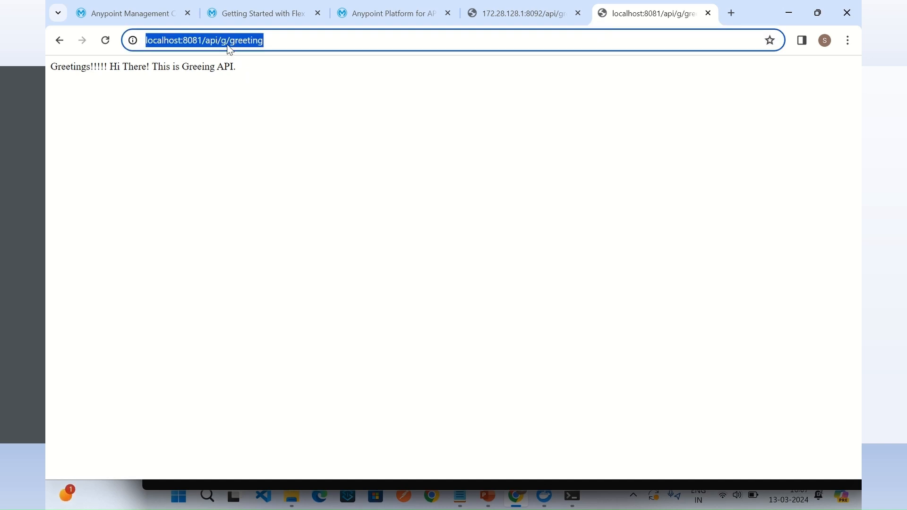
{"action": "left_click", "coordinate": [217, 40]}
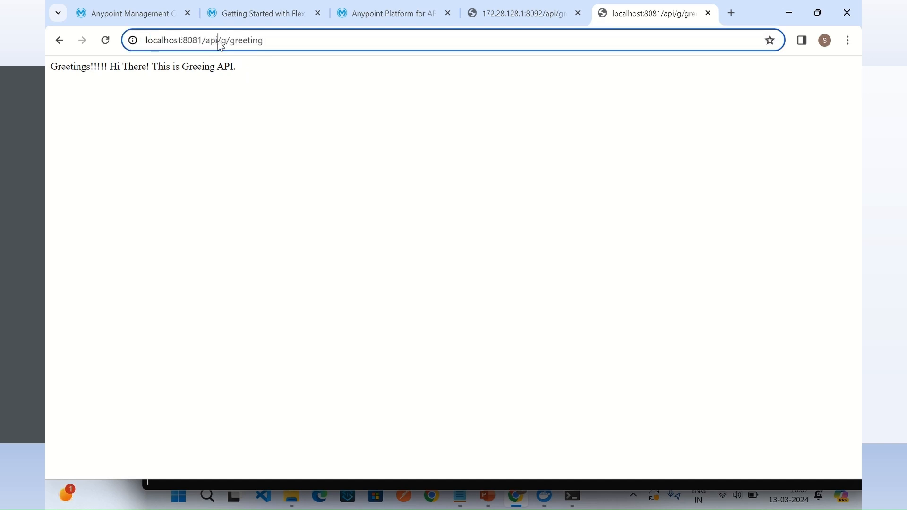
{"action": "left_click_drag", "start_coordinate": [221, 41], "coordinate": [454, 43]}
{"action": "type", "text": "h/"}
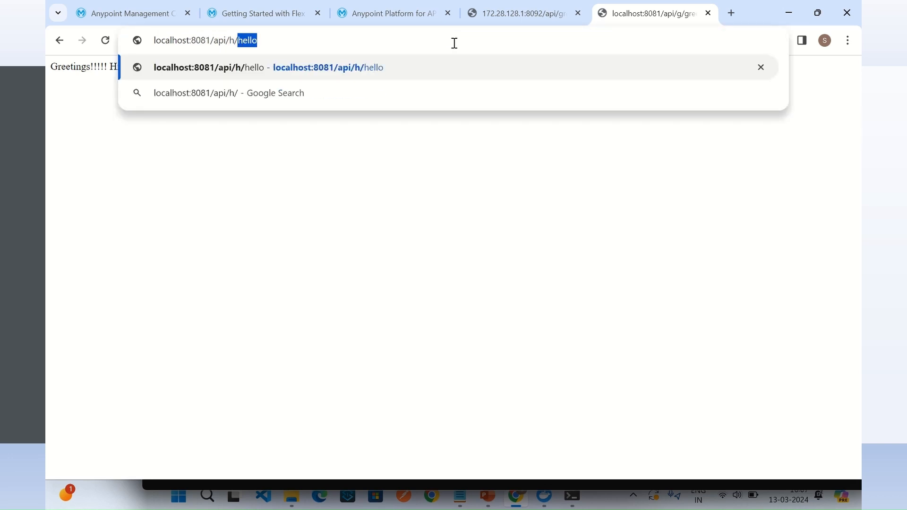
{"action": "key", "text": "Return"}
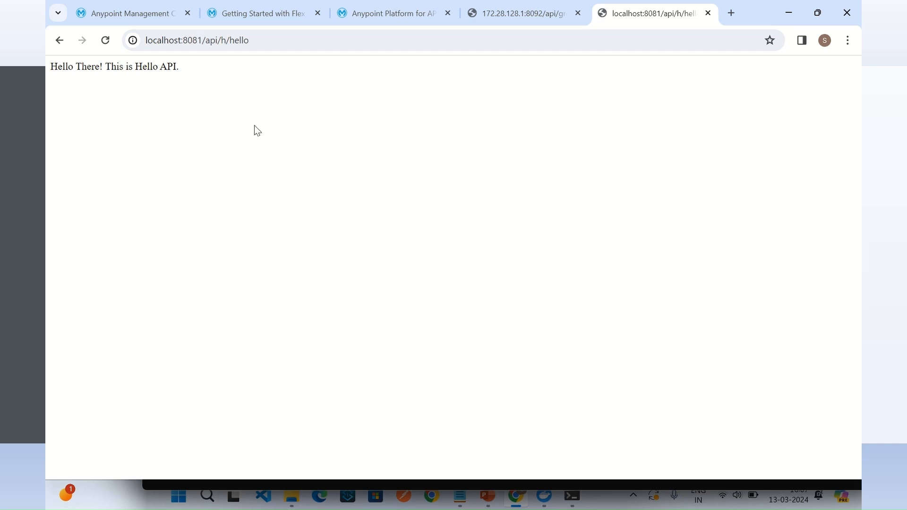
{"action": "left_click", "coordinate": [196, 40]}
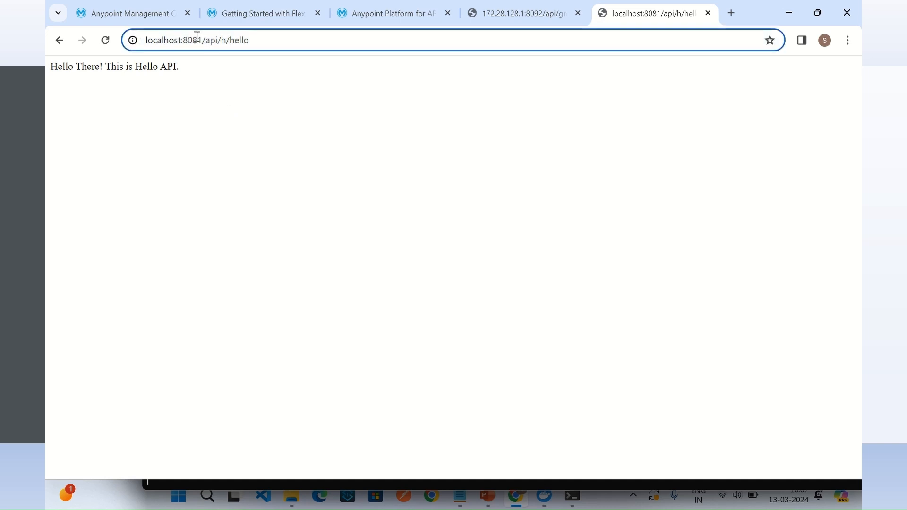
{"action": "left_click", "coordinate": [225, 40]}
Step: Return to the Greeting API in API Manager and start adding a Basic Authentication - Simple policy, continuing to its configuration
{"action": "left_click", "coordinate": [365, 14]}
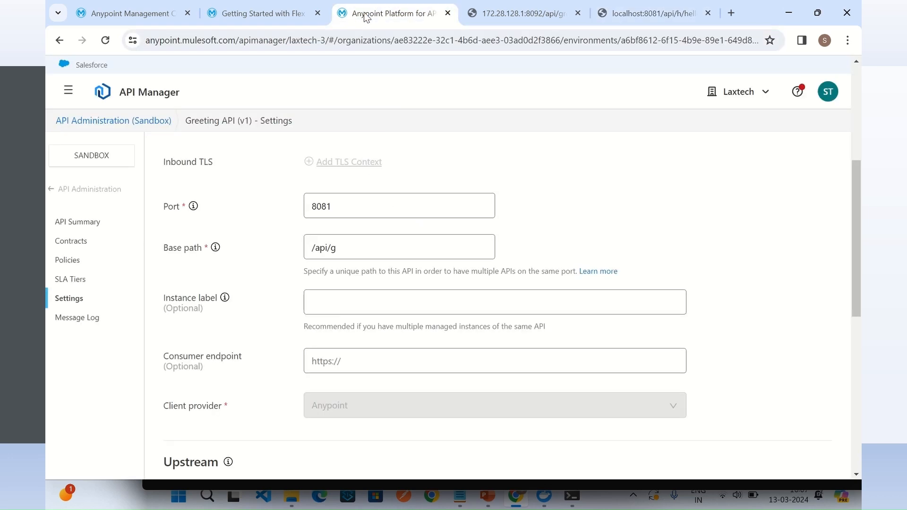
{"action": "scroll", "coordinate": [256, 205], "scroll_direction": "down", "scroll_amount": 2}
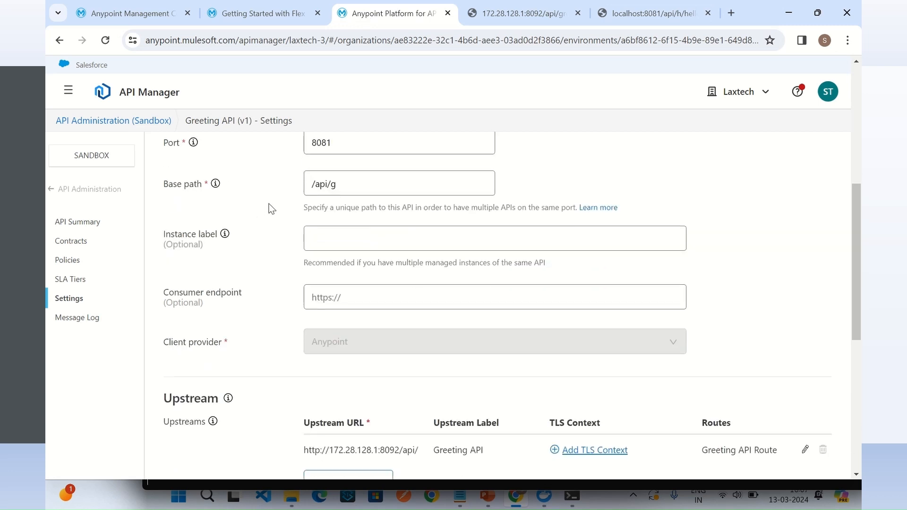
{"action": "scroll", "coordinate": [265, 203], "scroll_direction": "up", "scroll_amount": 6}
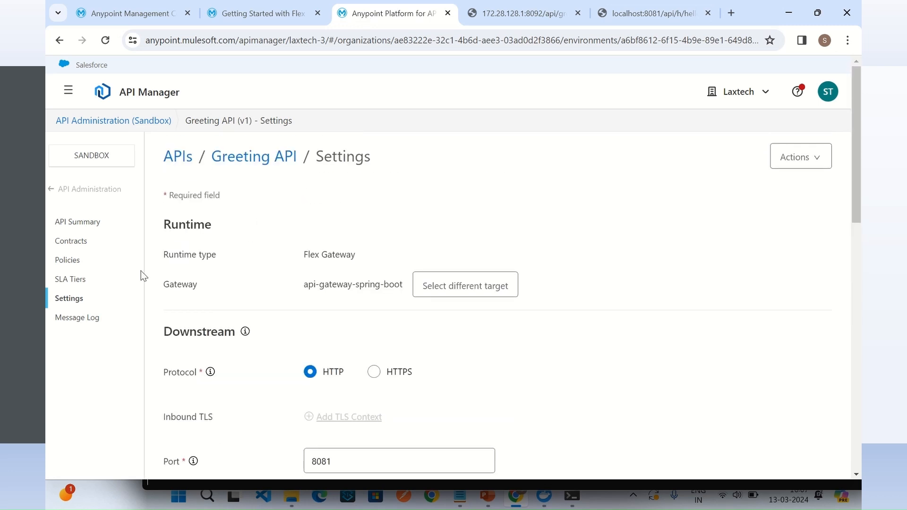
{"action": "left_click", "coordinate": [69, 261]}
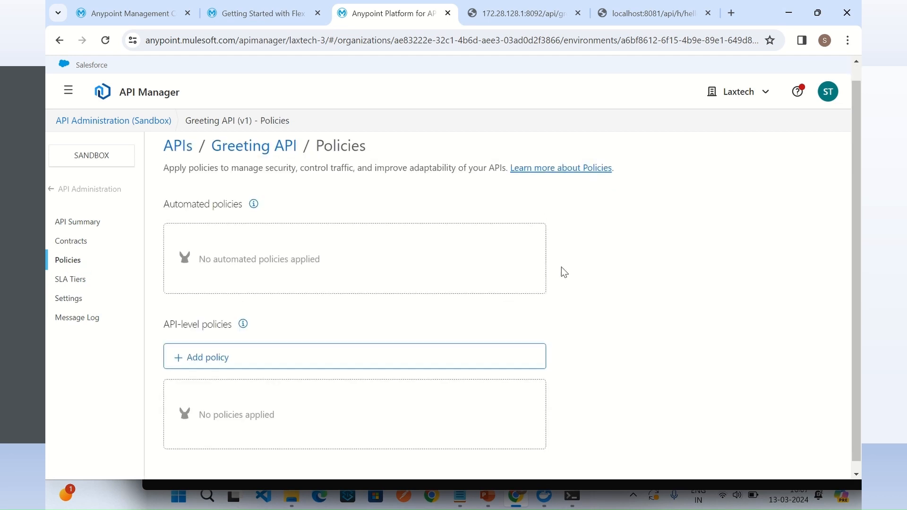
{"action": "scroll", "coordinate": [561, 267], "scroll_direction": "down", "scroll_amount": 1}
{"action": "left_click", "coordinate": [209, 356]}
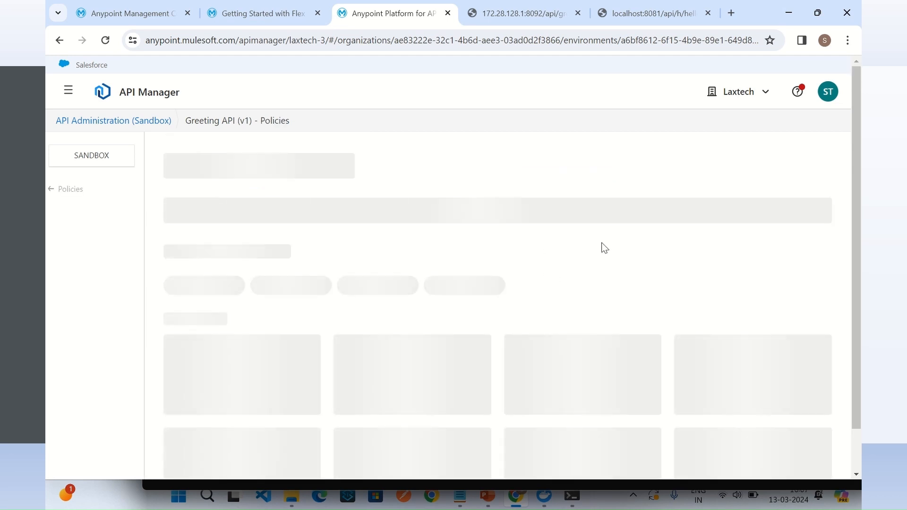
{"action": "scroll", "coordinate": [566, 240], "scroll_direction": "down", "scroll_amount": 10}
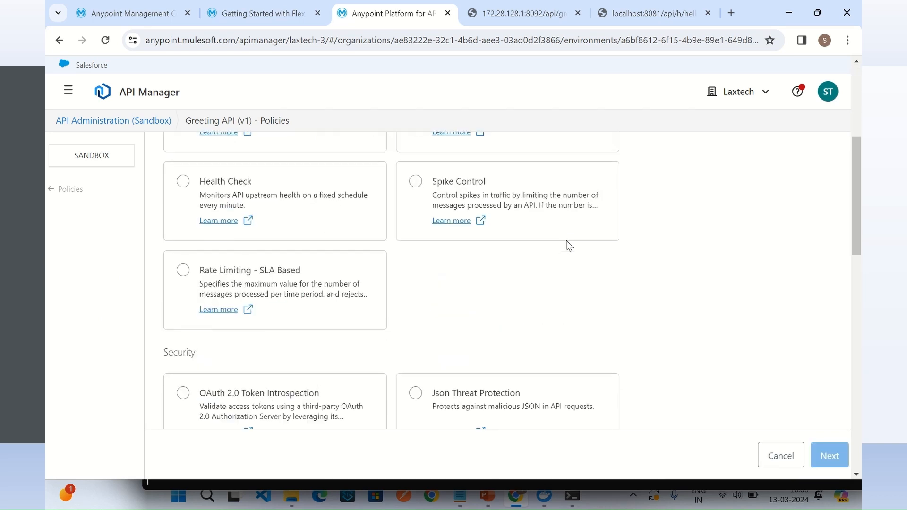
{"action": "scroll", "coordinate": [569, 252], "scroll_direction": "down", "scroll_amount": 4}
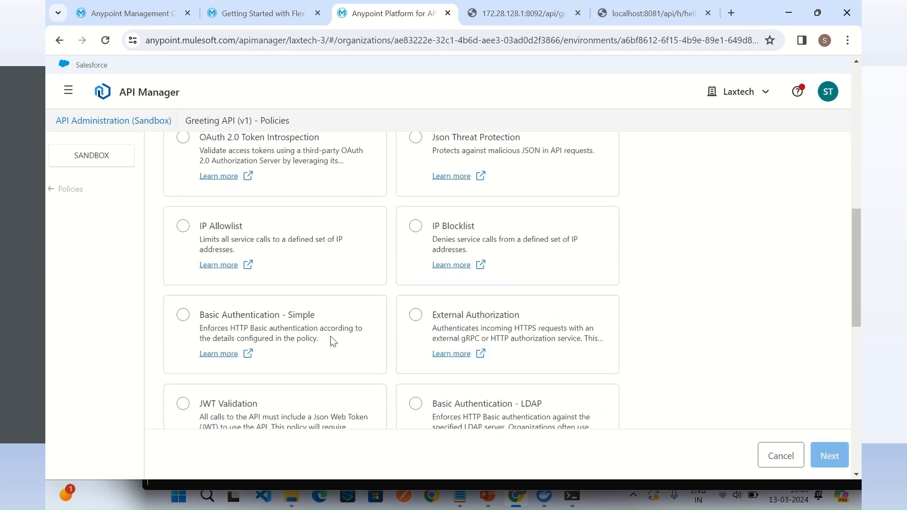
{"action": "left_click", "coordinate": [183, 251]}
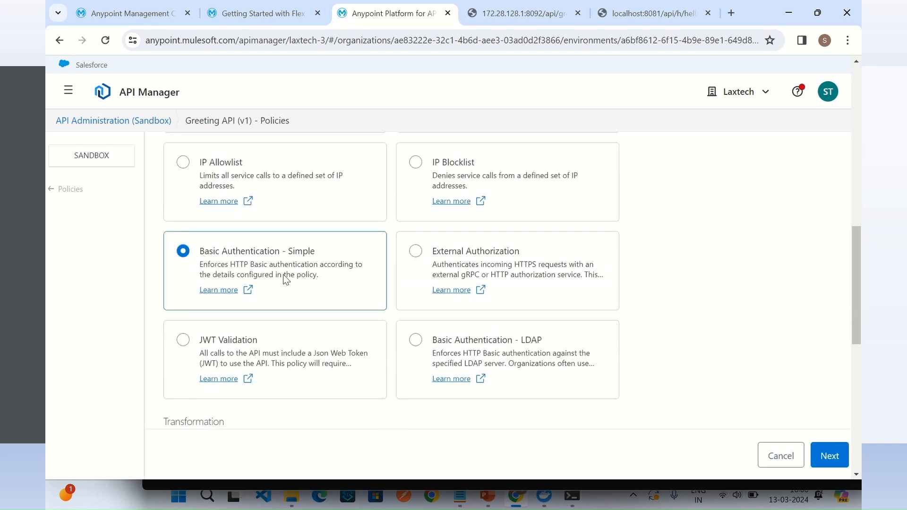
{"action": "left_click", "coordinate": [829, 456]}
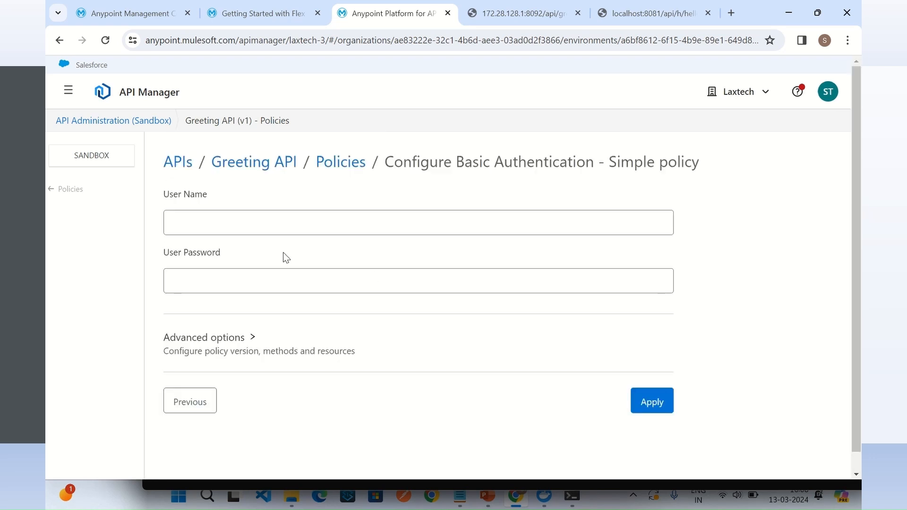
Step: Configure the Basic Authentication - Simple policy with user name spring-boot-g and the user password, and apply it to the Greeting API
{"action": "left_click", "coordinate": [241, 222]}
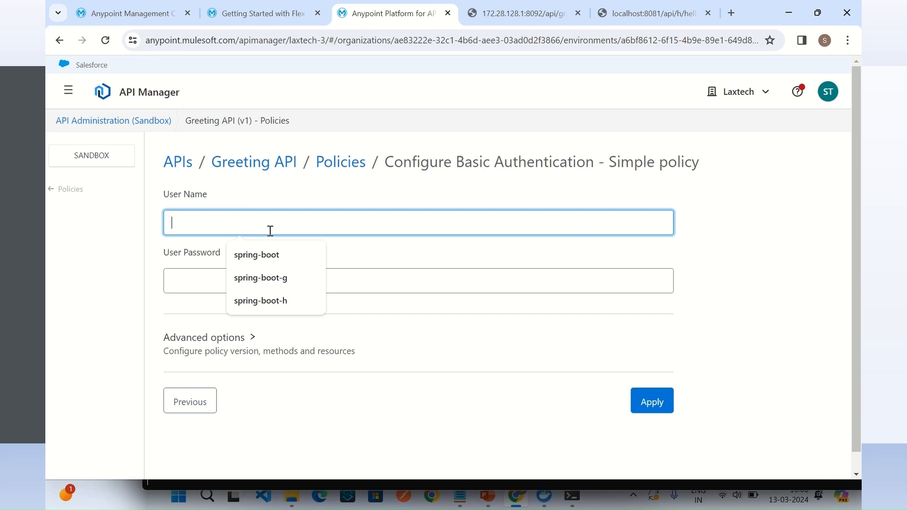
{"action": "left_click", "coordinate": [279, 279]}
{"action": "left_click_drag", "start_coordinate": [239, 224], "coordinate": [145, 229]}
{"action": "key", "text": "ctrl+c"}
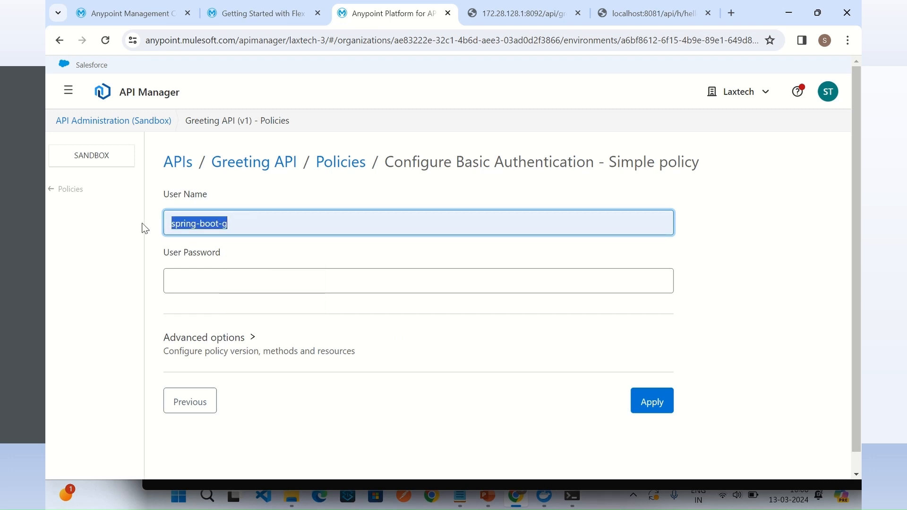
{"action": "left_click", "coordinate": [248, 278]}
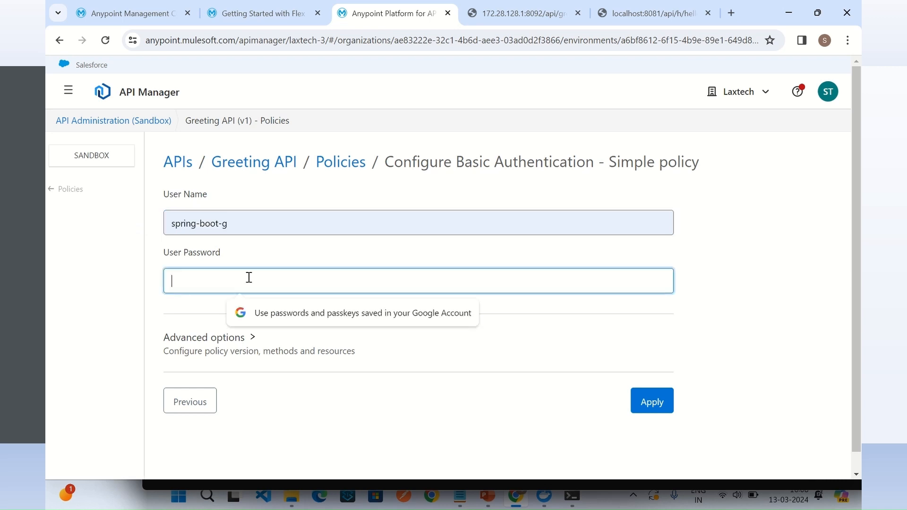
{"action": "key", "text": "ctrl+v"}
{"action": "left_click", "coordinate": [665, 410]}
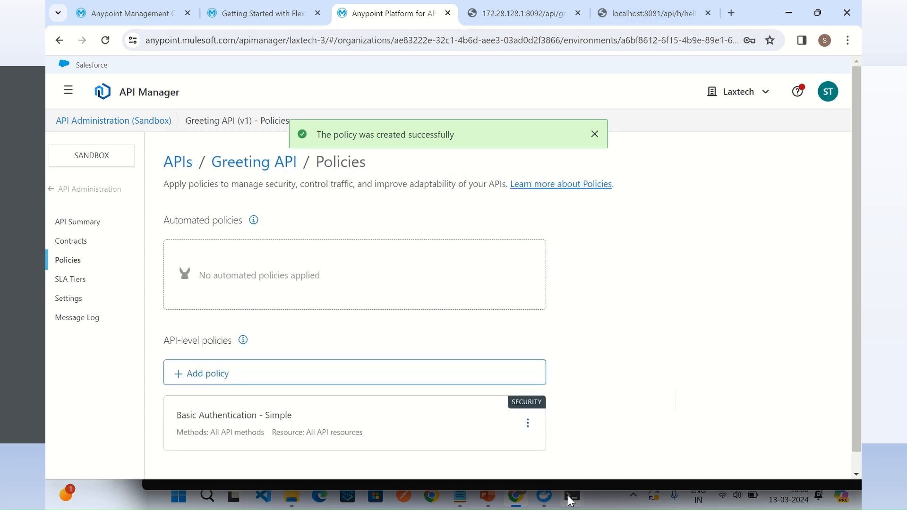
Step: Check the Flex Gateway log in the terminal for the policy update, and return to the browser
{"action": "mouse_move", "coordinate": [571, 501]}
{"action": "left_click", "coordinate": [440, 446]}
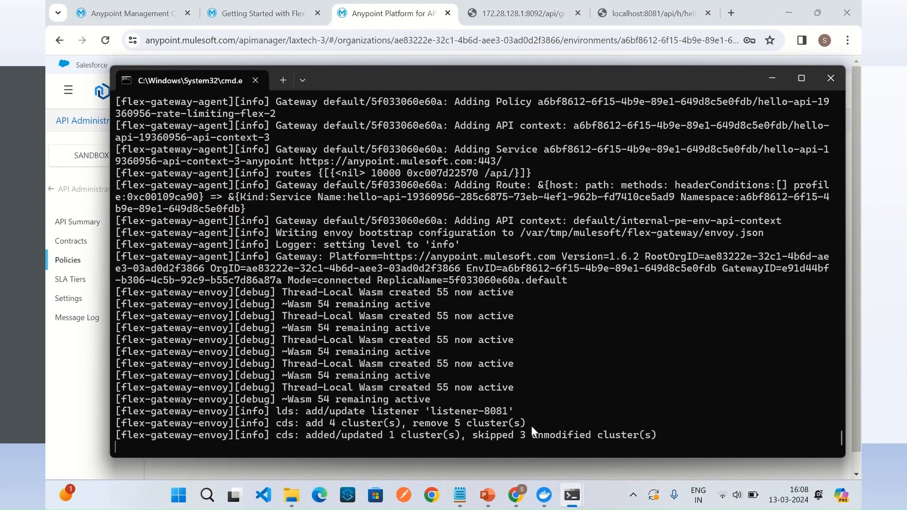
{"action": "left_click", "coordinate": [517, 496]}
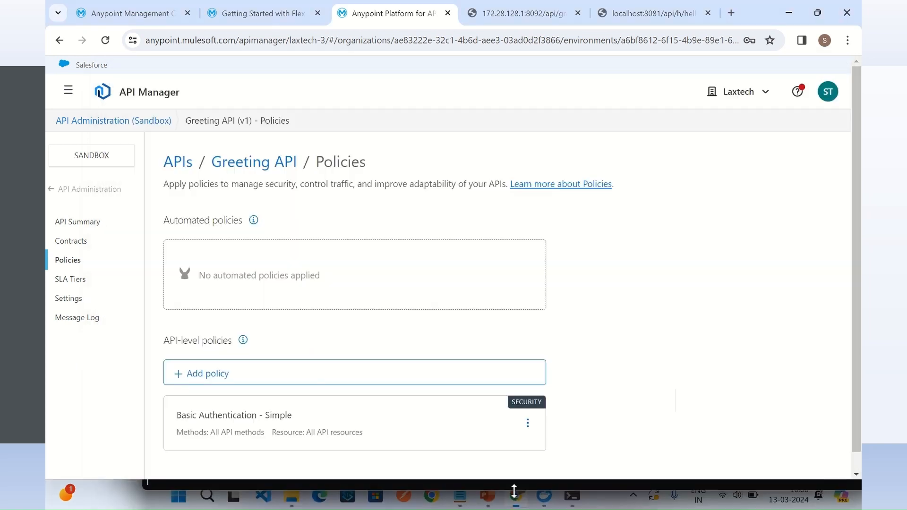
Step: Request localhost:8081/api/g/greeting in the open localhost page and sign in with username spring-boot-g and the account password
{"action": "left_click", "coordinate": [634, 18]}
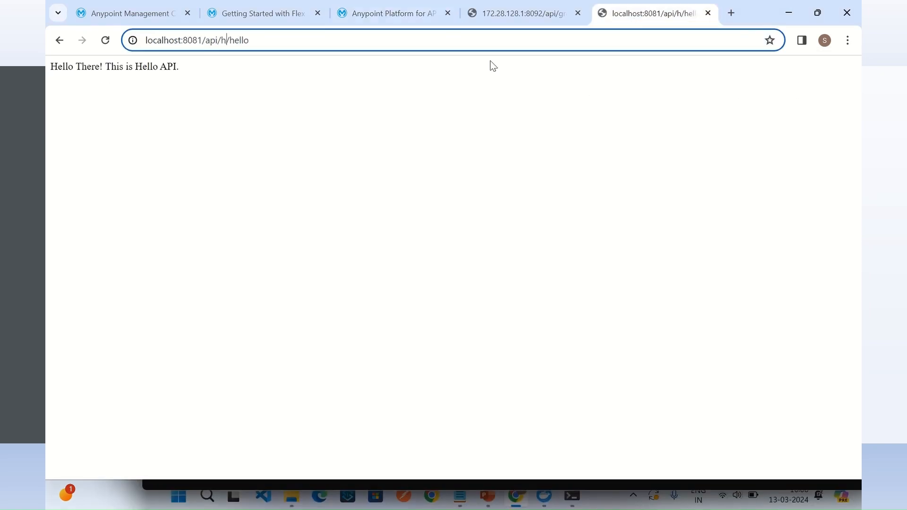
{"action": "left_click_drag", "start_coordinate": [221, 40], "coordinate": [370, 45]}
{"action": "type", "text": "g"}
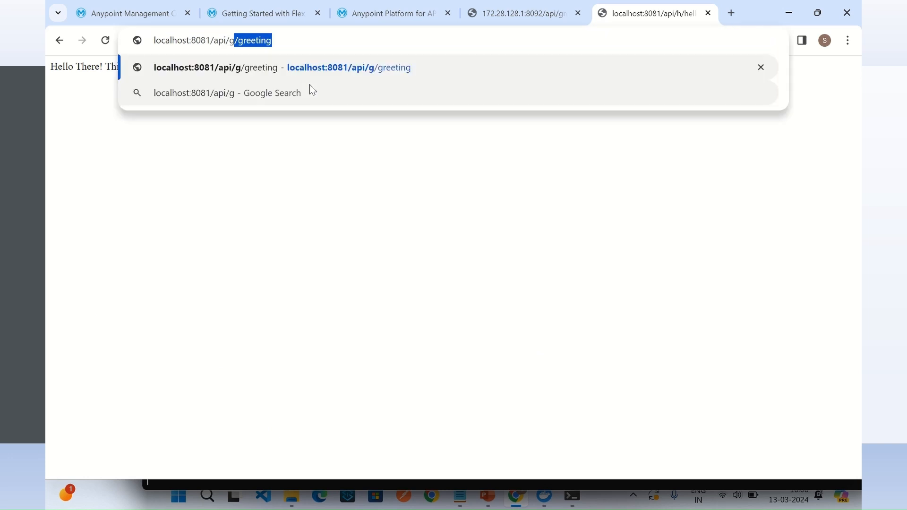
{"action": "key", "text": "Return"}
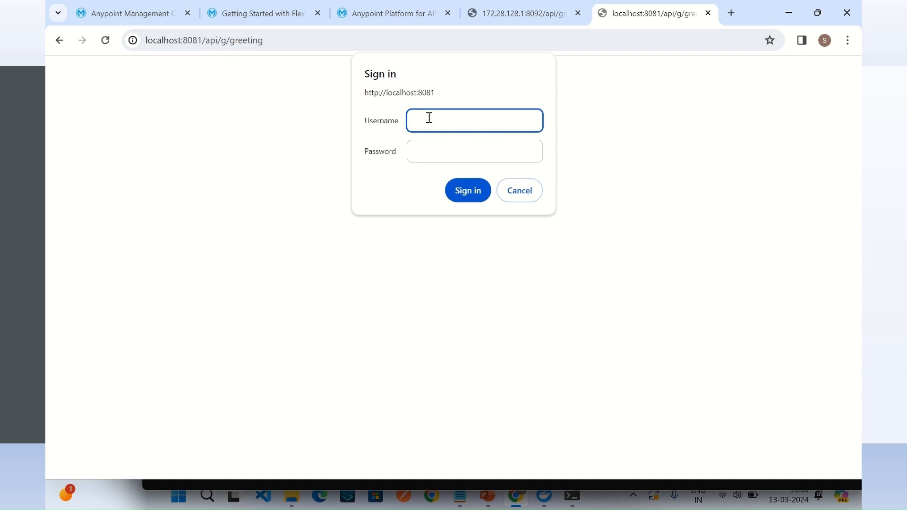
{"action": "key", "text": "ctrl+v"}
{"action": "left_click", "coordinate": [470, 151]}
{"action": "key", "text": "ctrl+v"}
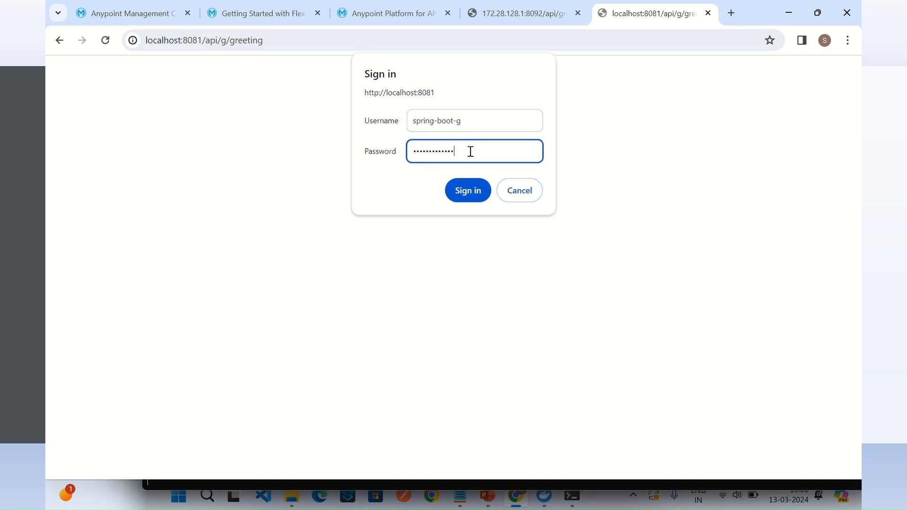
{"action": "left_click", "coordinate": [464, 191]}
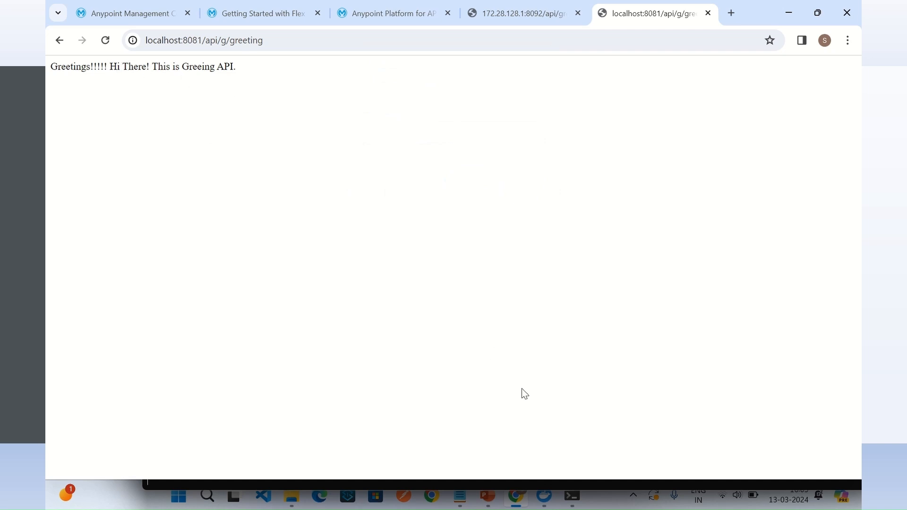
Step: Return to the Greeting API's policies in API Manager and start adding a Rate Limiting policy, continuing to its configuration
{"action": "left_click", "coordinate": [517, 496]}
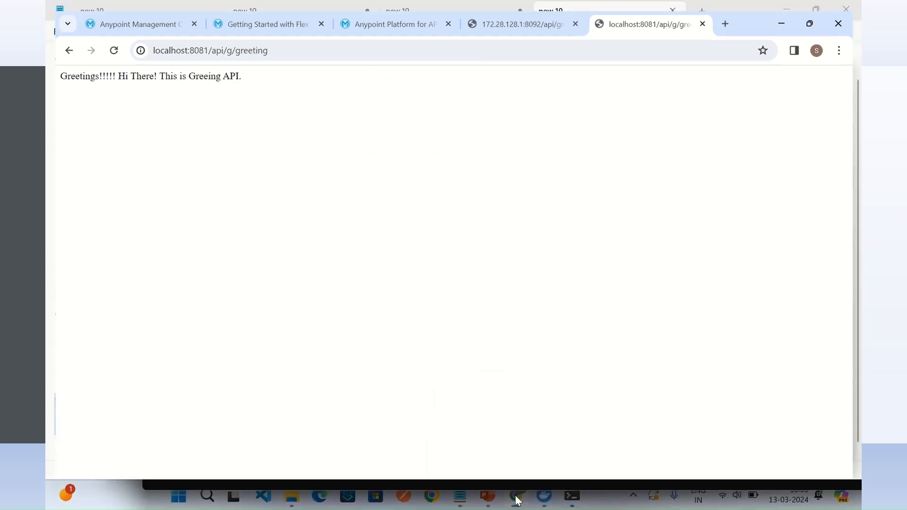
{"action": "left_click", "coordinate": [520, 500]}
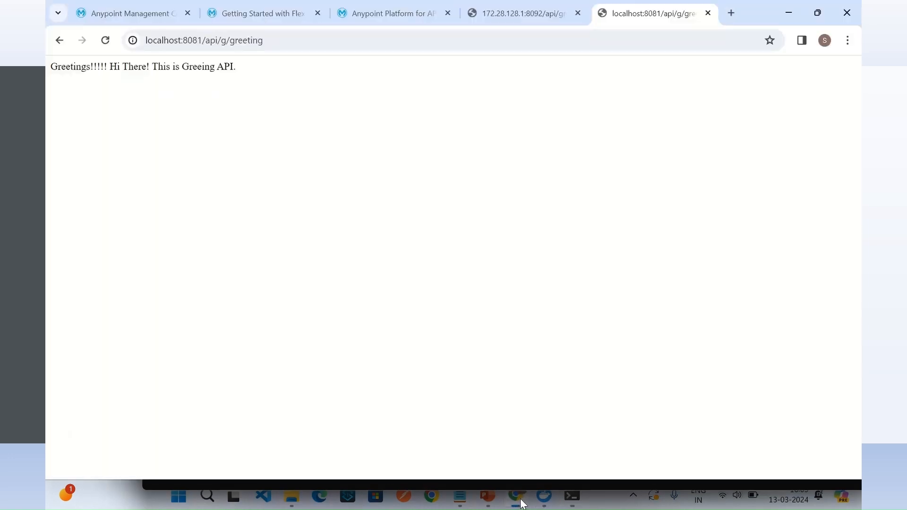
{"action": "left_click", "coordinate": [367, 19]}
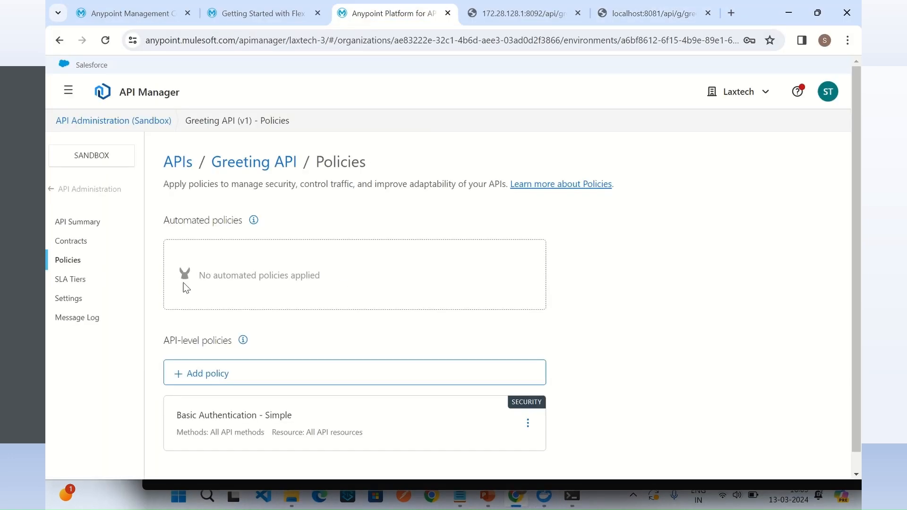
{"action": "left_click", "coordinate": [203, 380]}
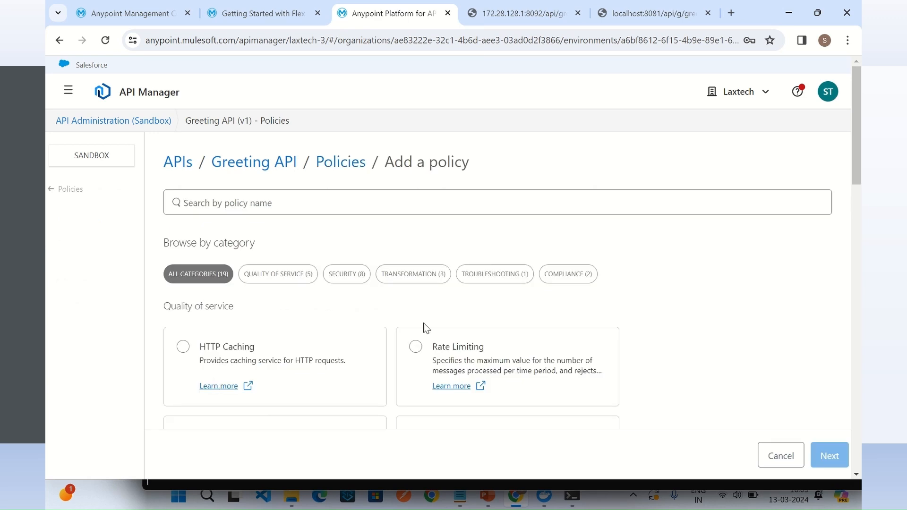
{"action": "scroll", "coordinate": [435, 328], "scroll_direction": "down", "scroll_amount": 1}
{"action": "left_click", "coordinate": [416, 303]}
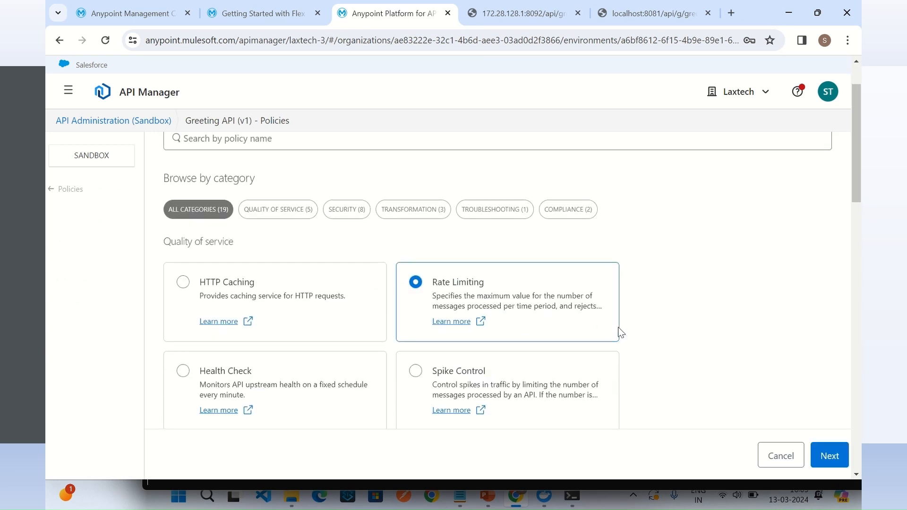
{"action": "scroll", "coordinate": [620, 333], "scroll_direction": "down", "scroll_amount": 4}
{"action": "scroll", "coordinate": [619, 333], "scroll_direction": "up", "scroll_amount": 4}
{"action": "left_click", "coordinate": [828, 455]}
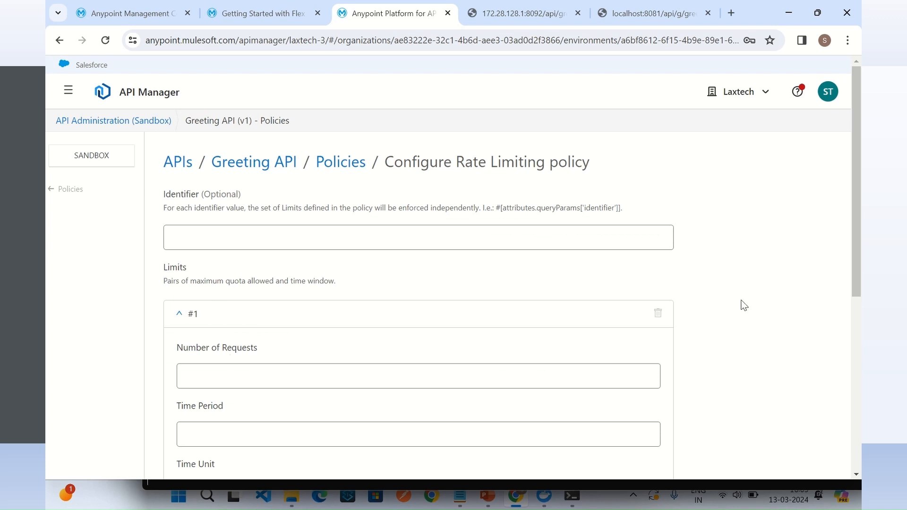
Step: Set the first rate limit to 4 requests with a time period of 1 and Minute as the time unit
{"action": "scroll", "coordinate": [743, 306], "scroll_direction": "down", "scroll_amount": 3}
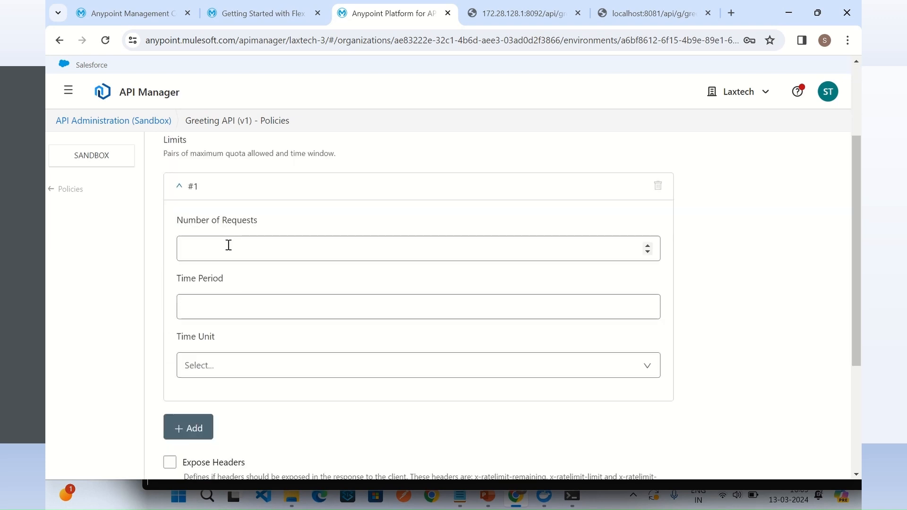
{"action": "left_click", "coordinate": [228, 246]}
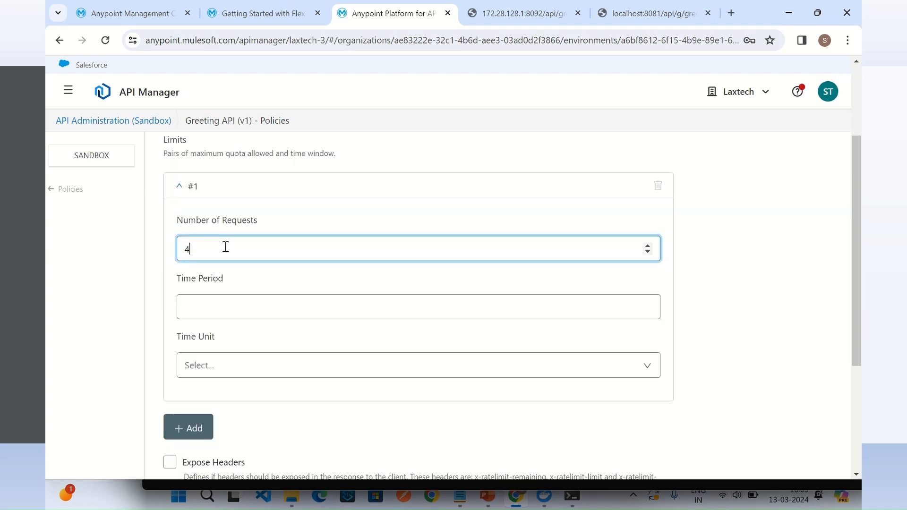
{"action": "left_click", "coordinate": [239, 312]}
{"action": "type", "text": "1"}
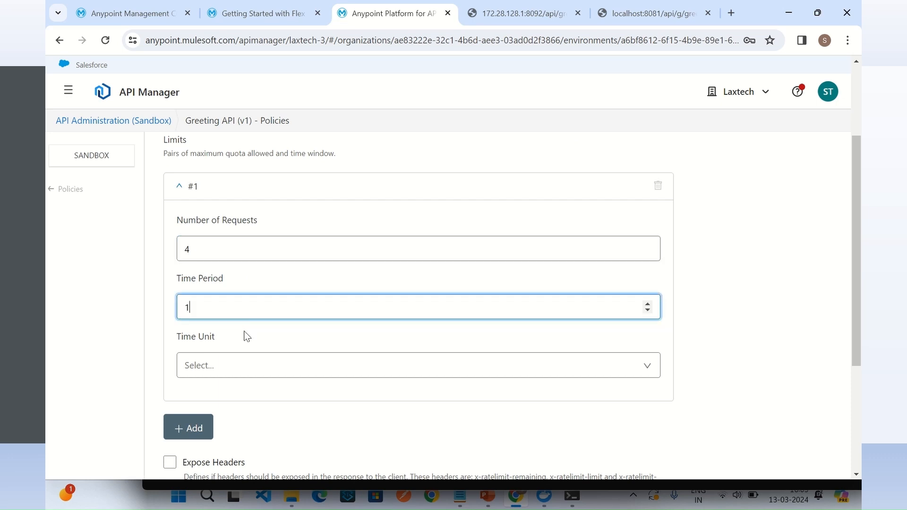
{"action": "left_click", "coordinate": [241, 368]}
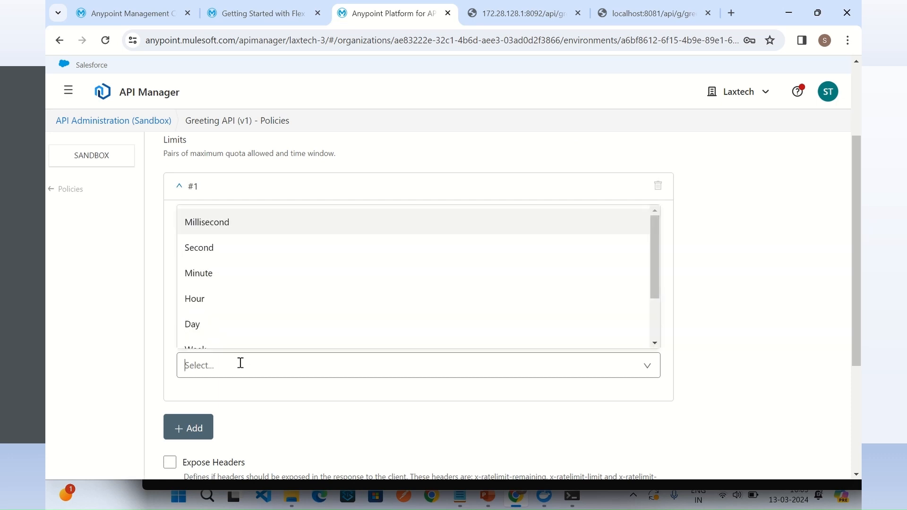
{"action": "left_click", "coordinate": [212, 278]}
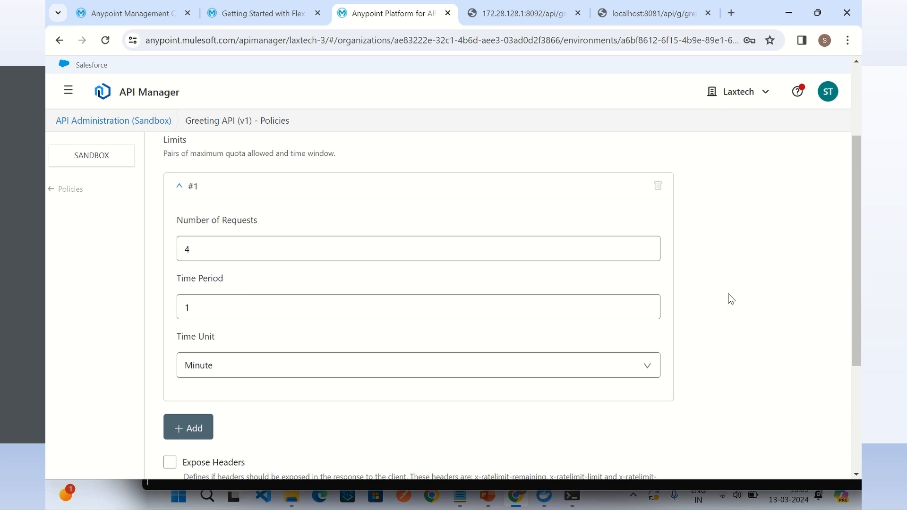
Step: Enable Expose Headers for the Rate Limiting policy and apply it to the Greeting API
{"action": "scroll", "coordinate": [435, 374], "scroll_direction": "down", "scroll_amount": 3}
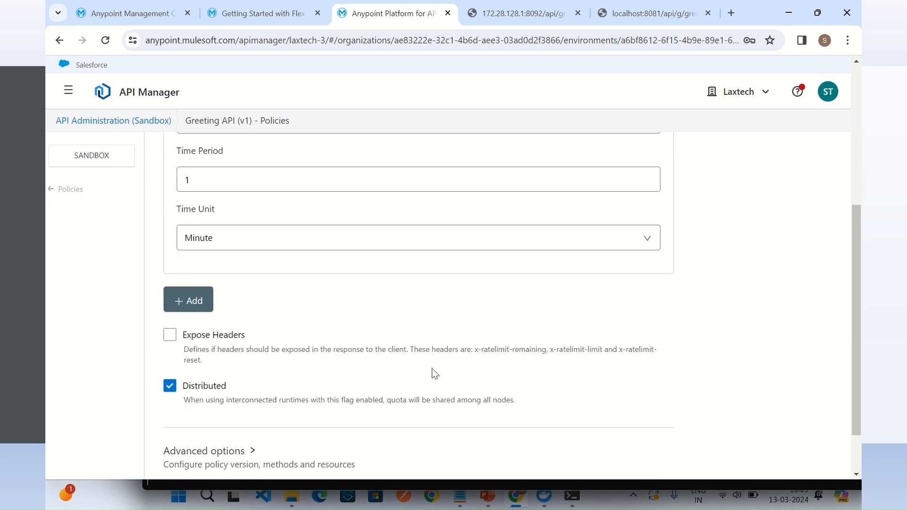
{"action": "left_click", "coordinate": [170, 334]}
{"action": "scroll", "coordinate": [629, 361], "scroll_direction": "down", "scroll_amount": 2}
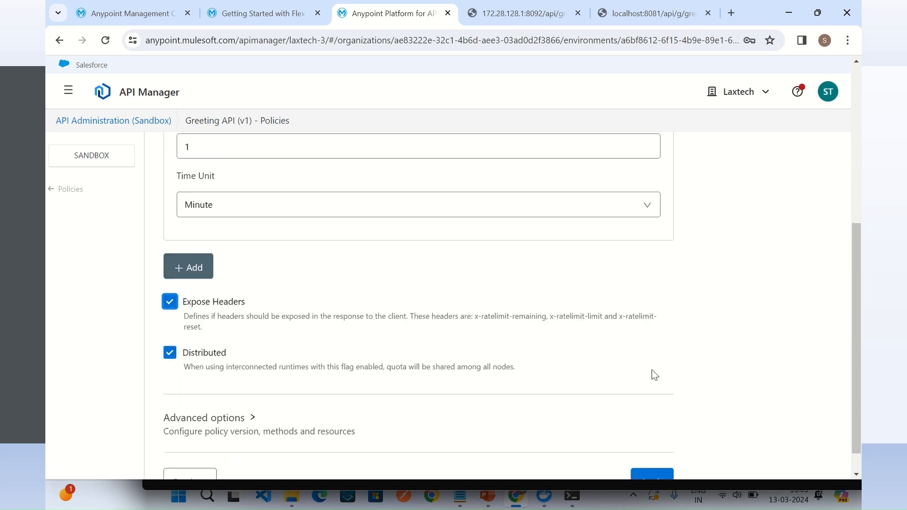
{"action": "left_click", "coordinate": [659, 452]}
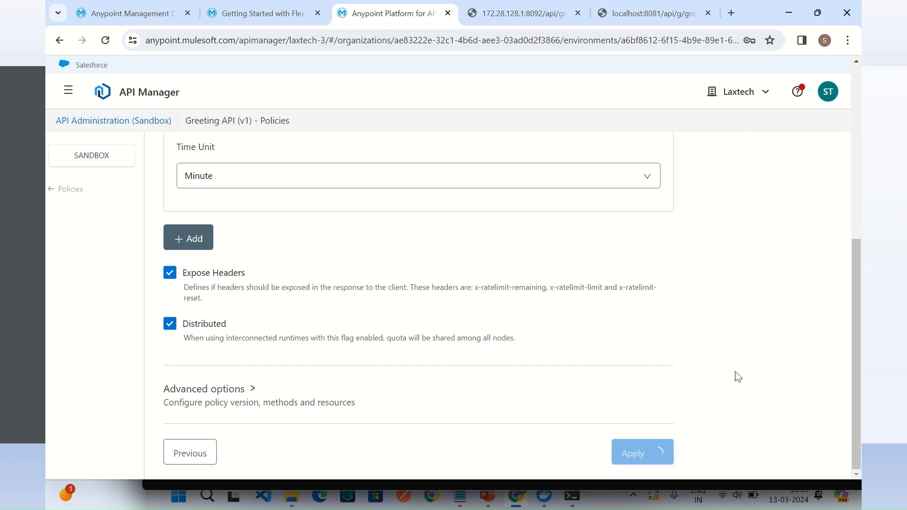
Step: Examine the Flex Gateway log in the terminal for the Rate Limiting policy deployment
{"action": "mouse_move", "coordinate": [572, 495]}
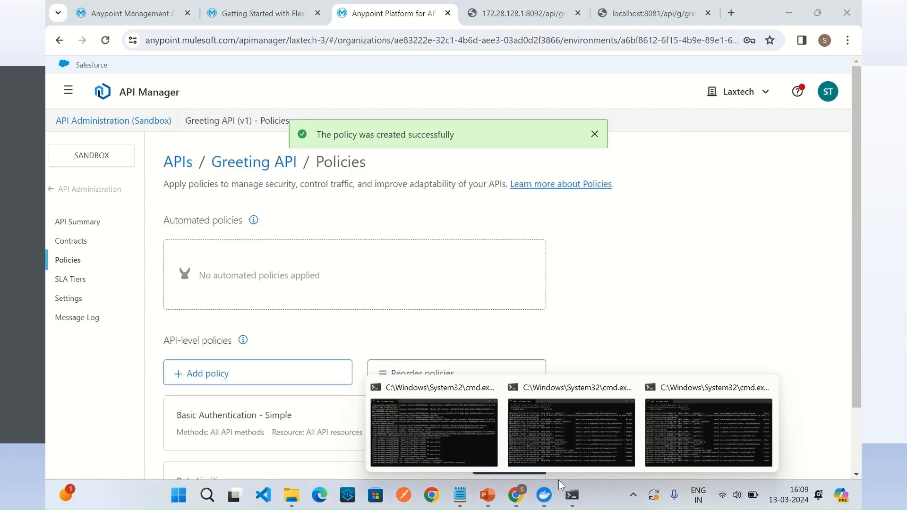
{"action": "left_click", "coordinate": [457, 429]}
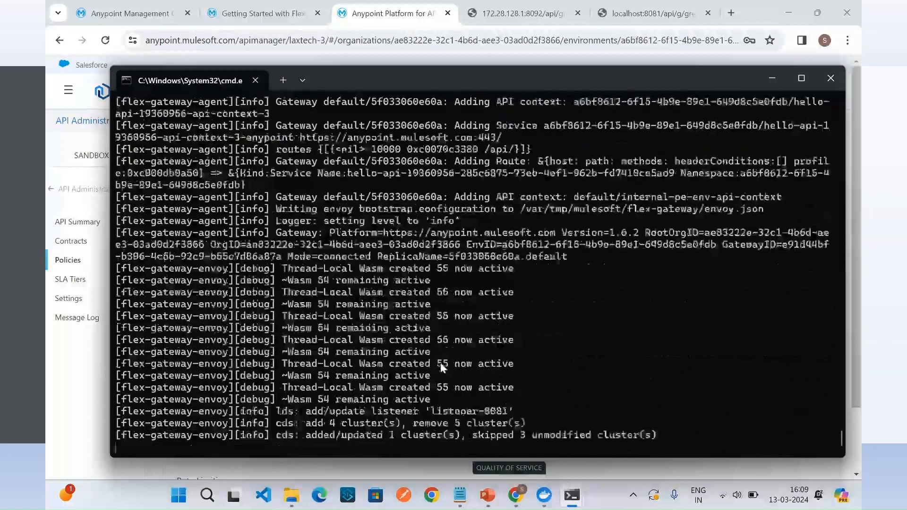
{"action": "scroll", "coordinate": [446, 370], "scroll_direction": "up", "scroll_amount": 6}
{"action": "scroll", "coordinate": [446, 370], "scroll_direction": "down", "scroll_amount": 6}
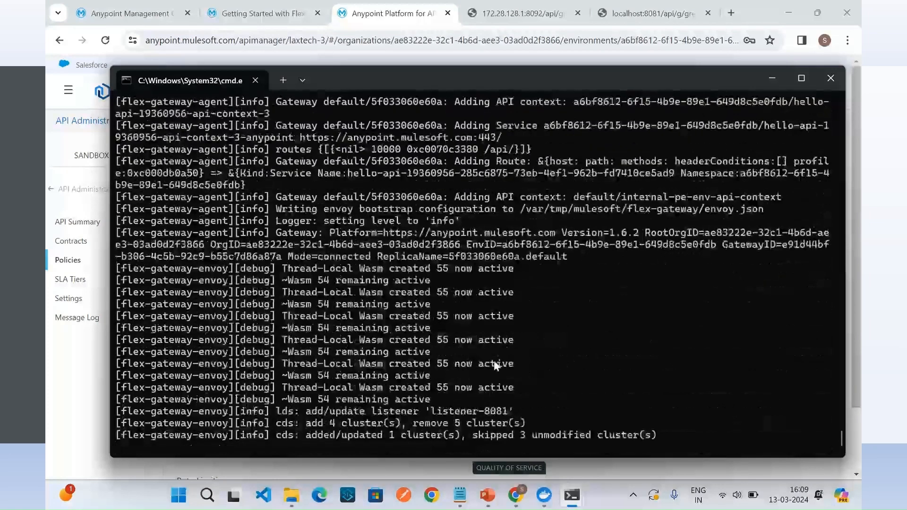
Step: Switch to the browser and request localhost:8081/api/g/greeting repeatedly to exceed 4 requests per minute, checking the rate limit response
{"action": "left_click", "coordinate": [525, 498]}
{"action": "left_click", "coordinate": [642, 13]}
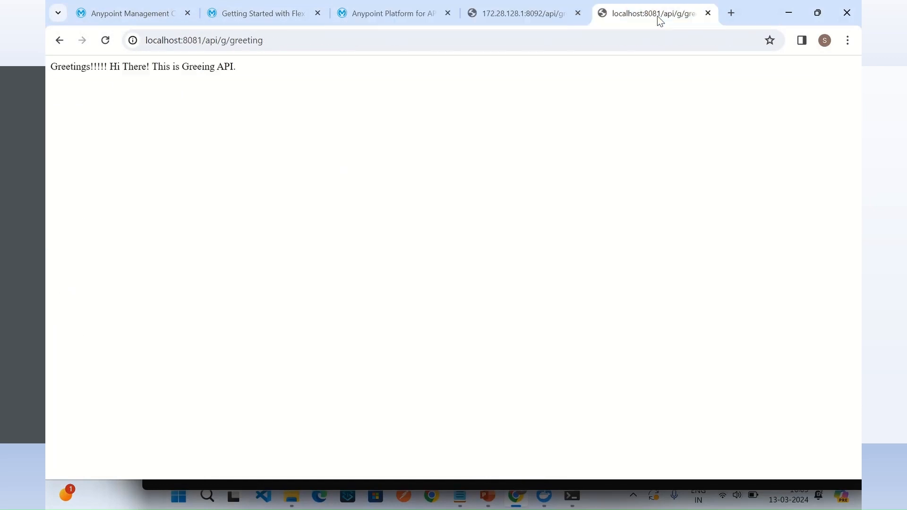
{"action": "left_click", "coordinate": [299, 43]}
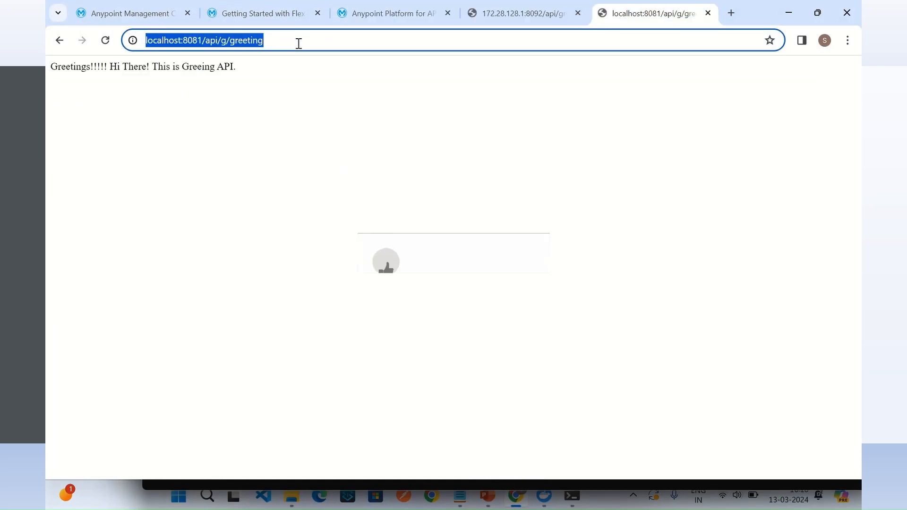
{"action": "left_click", "coordinate": [299, 43]}
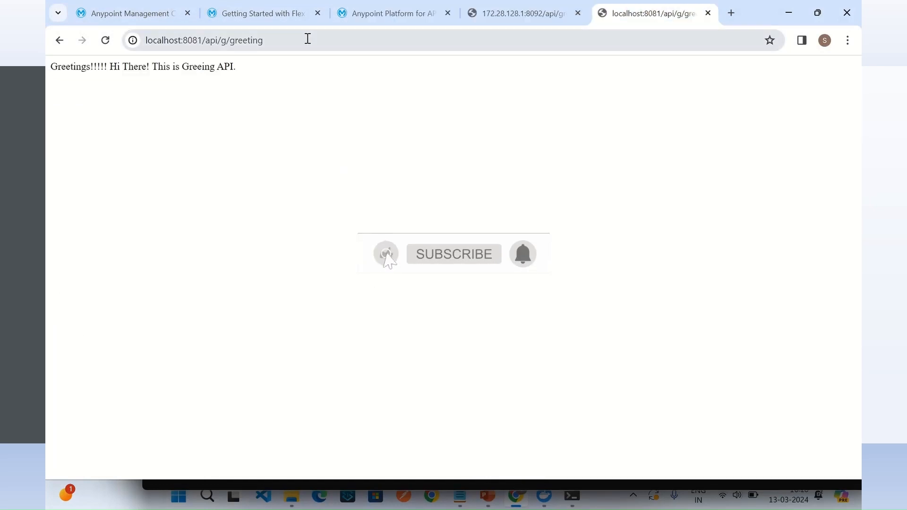
{"action": "triple_click", "coordinate": [307, 39]}
{"action": "key", "text": "Return"}
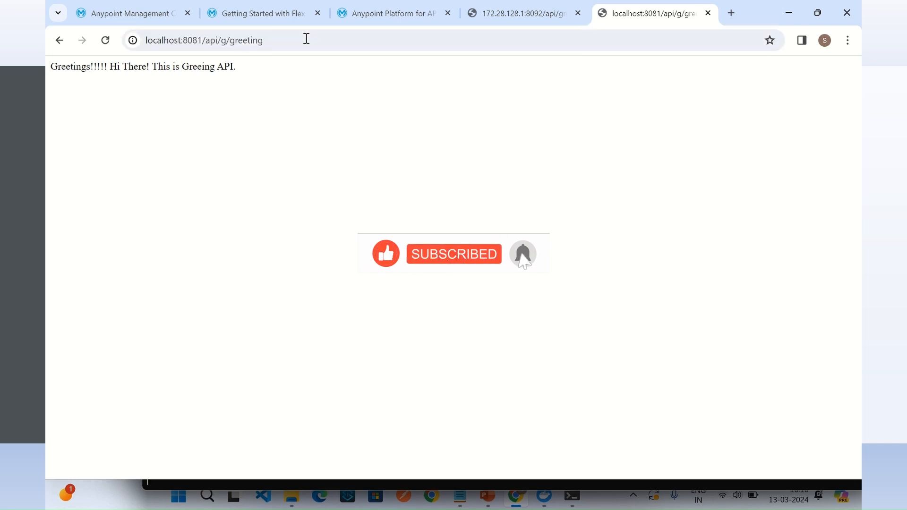
{"action": "left_click", "coordinate": [306, 39]}
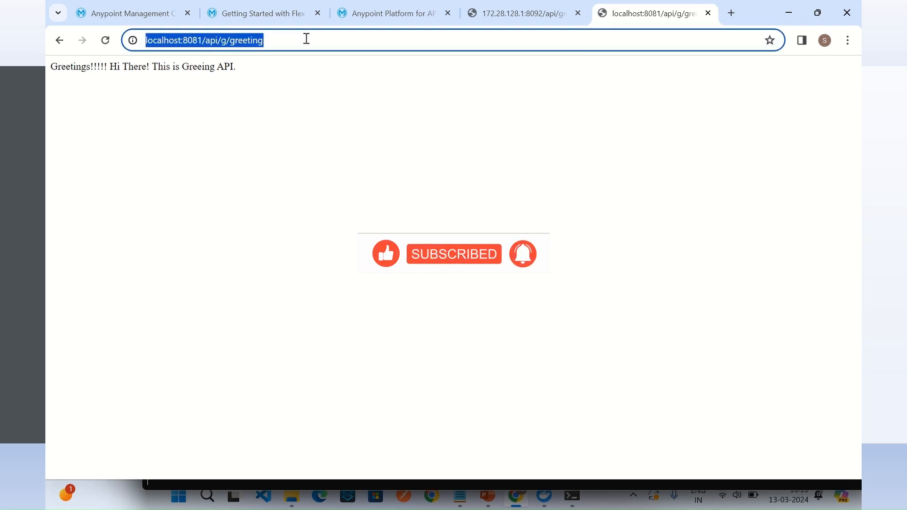
{"action": "key", "text": "Return"}
{"action": "left_click", "coordinate": [306, 40]}
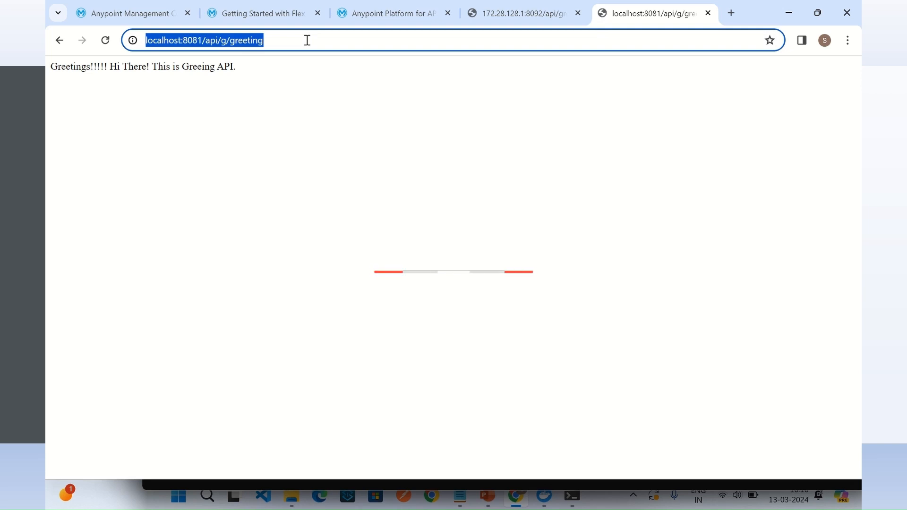
{"action": "key", "text": "Return"}
{"action": "left_click", "coordinate": [307, 40]}
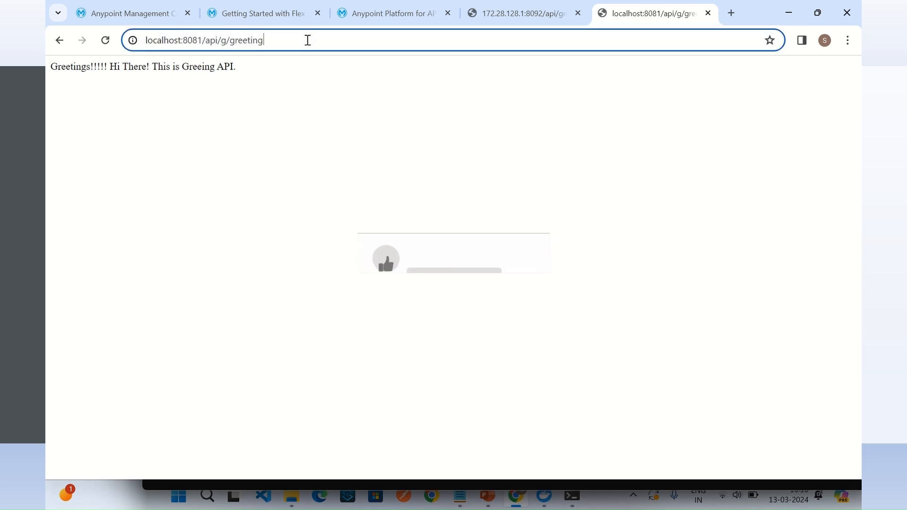
{"action": "key", "text": "Return"}
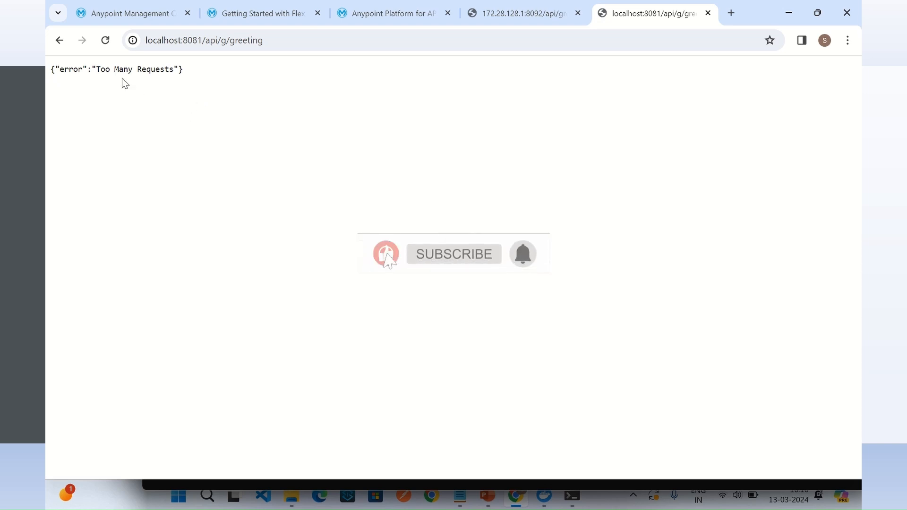
{"action": "left_click_drag", "start_coordinate": [96, 70], "coordinate": [195, 80]}
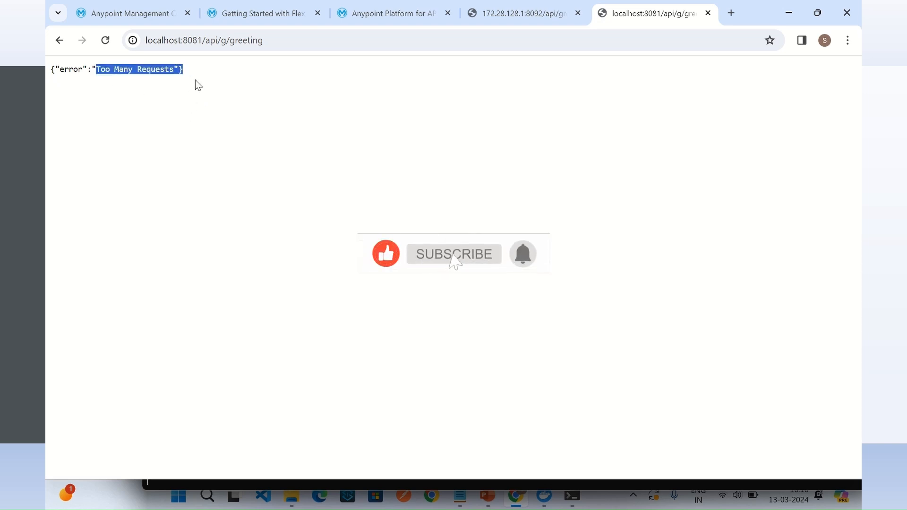
{"action": "left_click", "coordinate": [217, 104]}
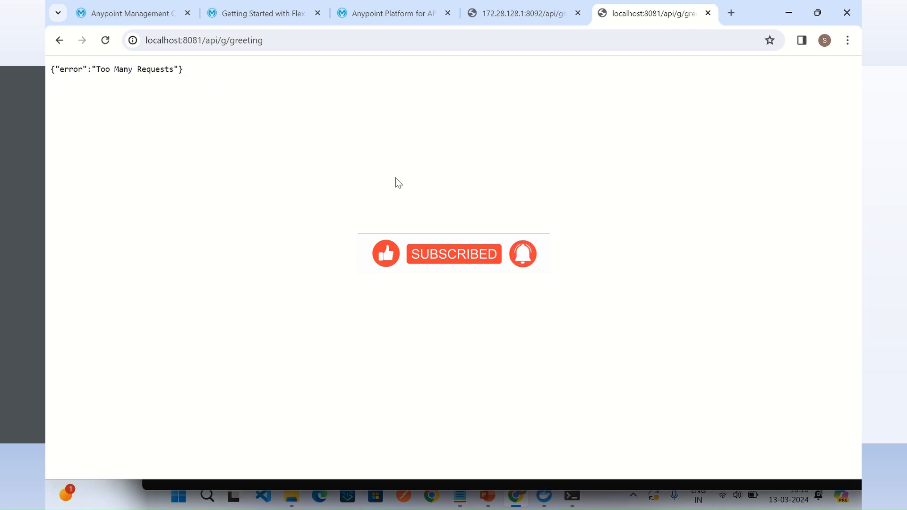
Step: Examine the Hello API's key metrics charts for requests, policy violations, errors and response time in API Manager, then return to the API list
{"action": "left_click", "coordinate": [388, 15]}
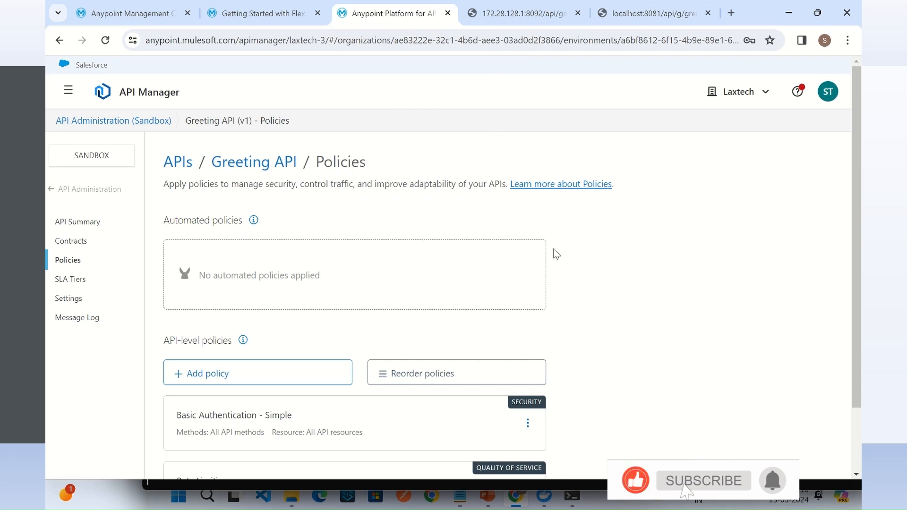
{"action": "left_click", "coordinate": [99, 190]}
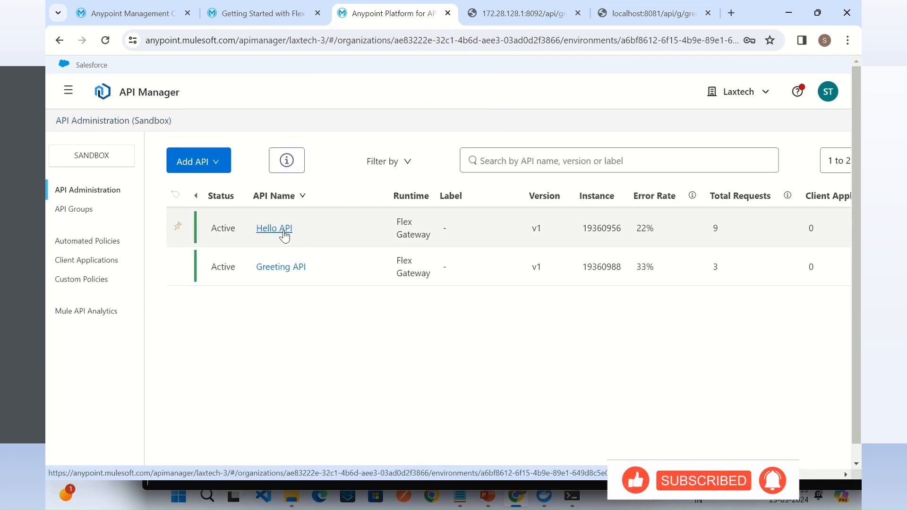
{"action": "left_click", "coordinate": [283, 231]}
{"action": "scroll", "coordinate": [477, 274], "scroll_direction": "down", "scroll_amount": 4}
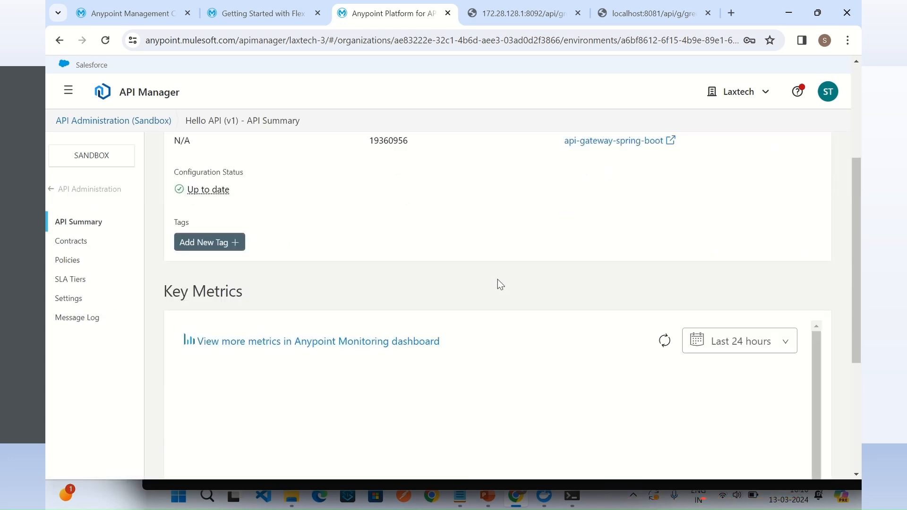
{"action": "scroll", "coordinate": [511, 283], "scroll_direction": "down", "scroll_amount": 4}
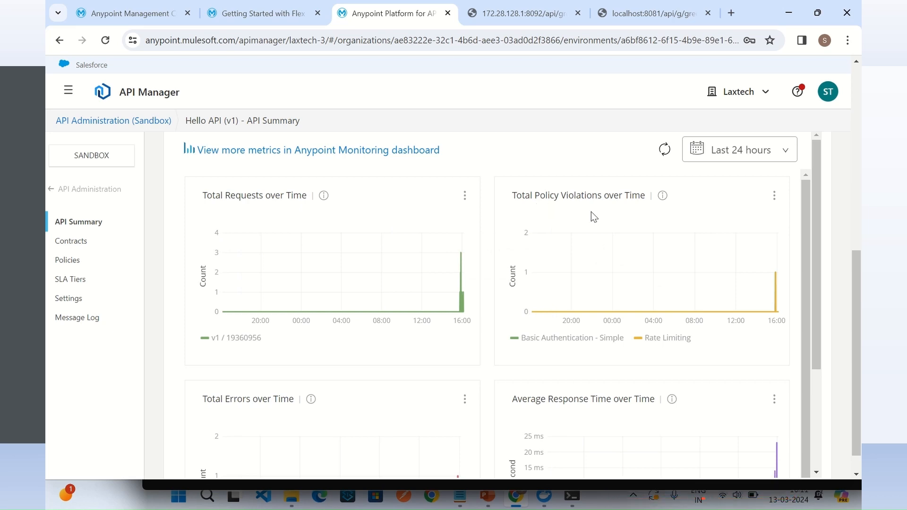
{"action": "scroll", "coordinate": [818, 328], "scroll_direction": "down", "scroll_amount": 3}
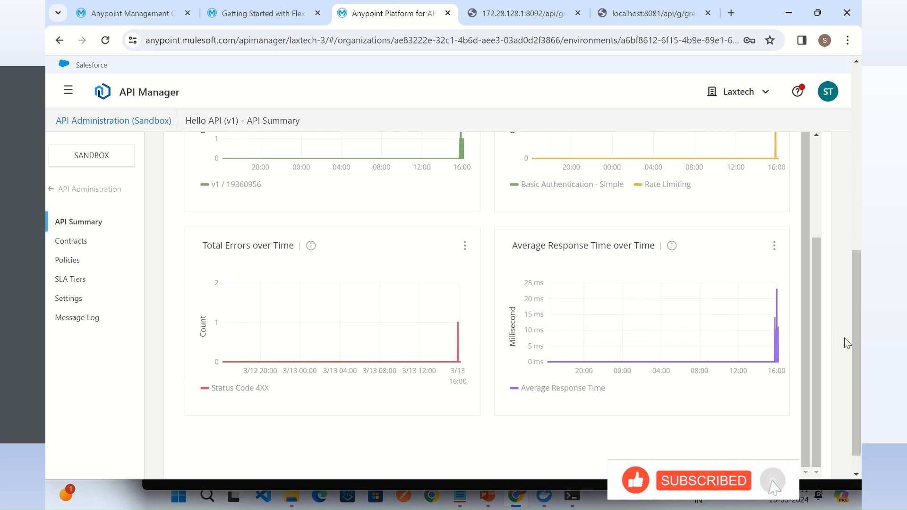
{"action": "left_click_drag", "start_coordinate": [805, 338], "coordinate": [806, 237]}
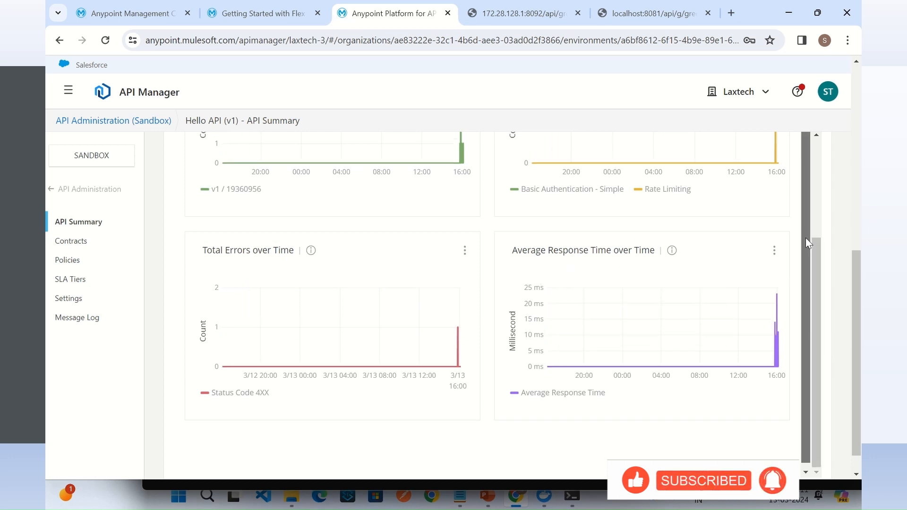
{"action": "left_click_drag", "start_coordinate": [815, 275], "coordinate": [818, 181]}
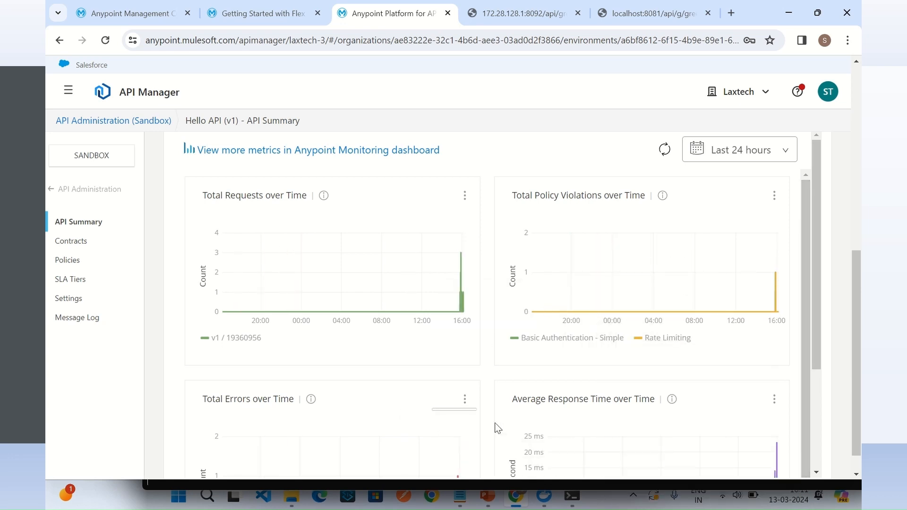
{"action": "scroll", "coordinate": [307, 312], "scroll_direction": "up", "scroll_amount": 5}
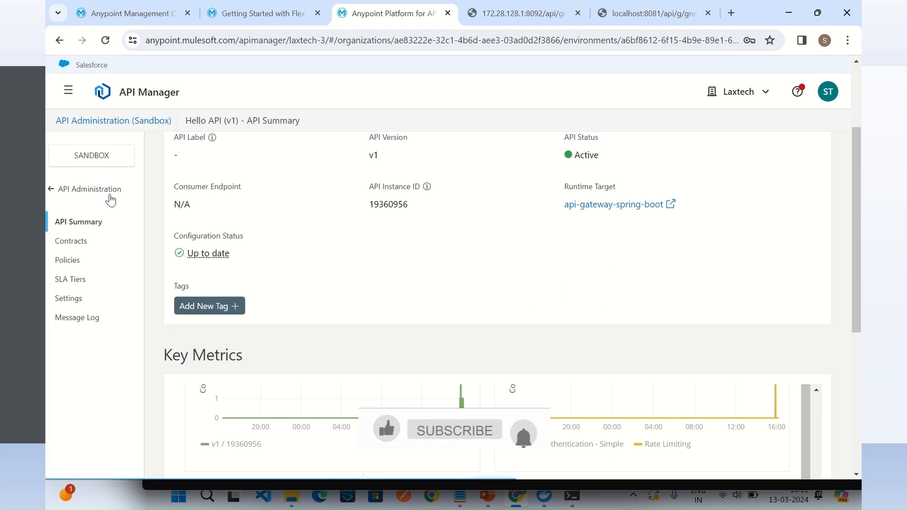
{"action": "left_click", "coordinate": [111, 197]}
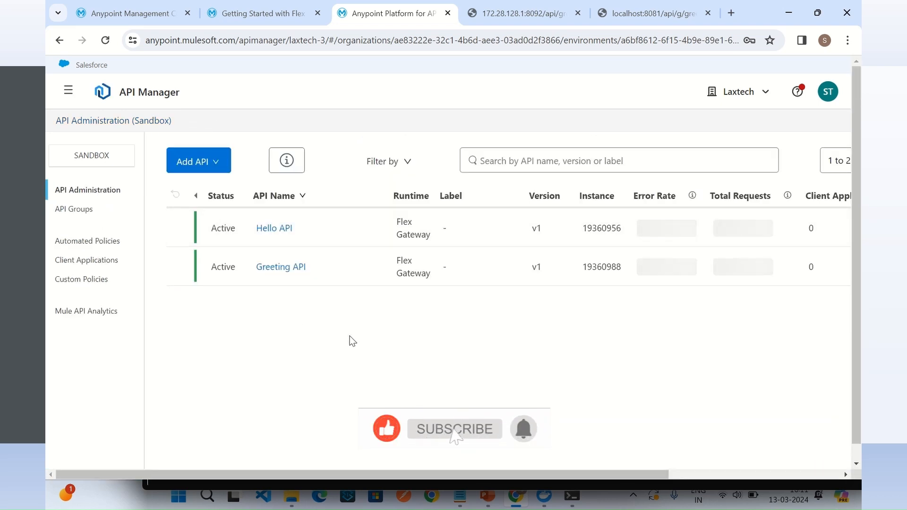